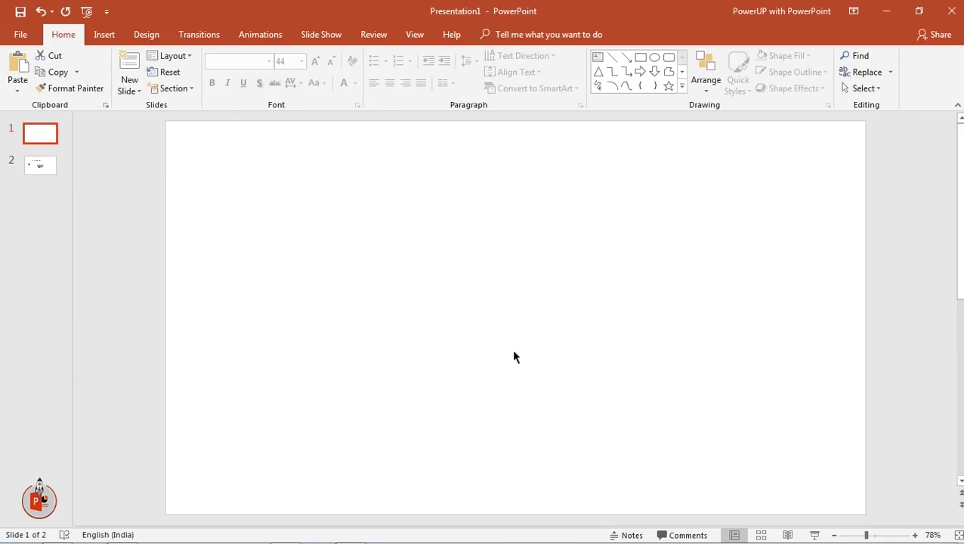
Step: Show the guides and give the slide background a radial gradient fill radiating from the centre
left_click(423, 38)
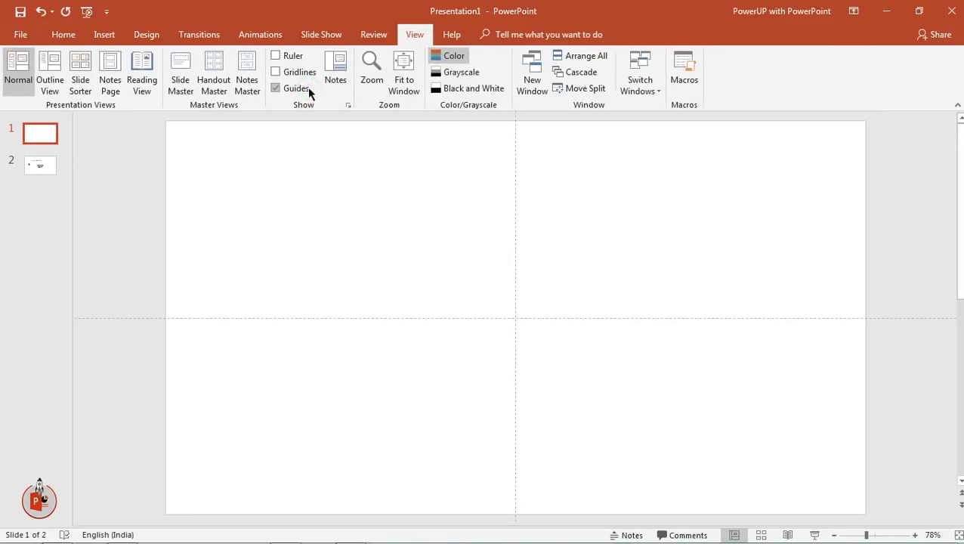
right_click(442, 221)
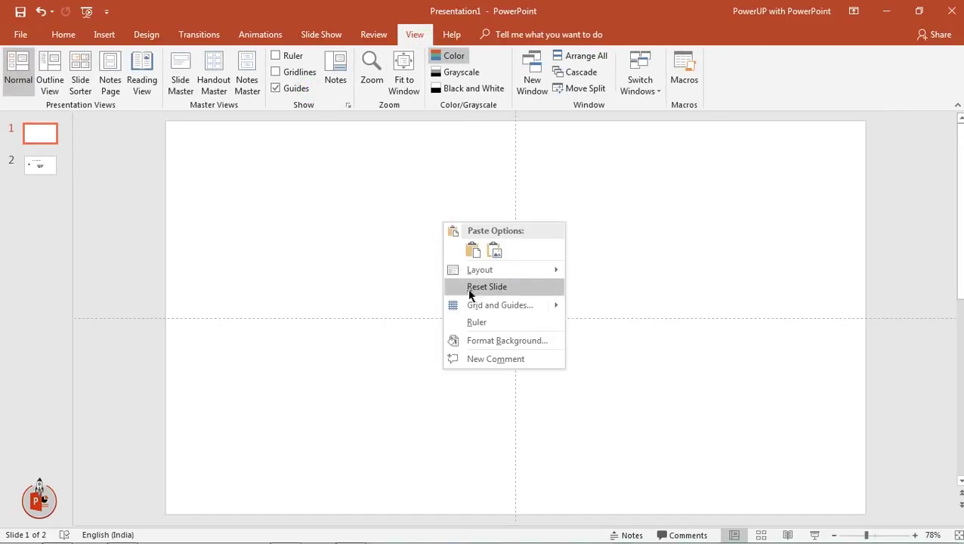
left_click(498, 341)
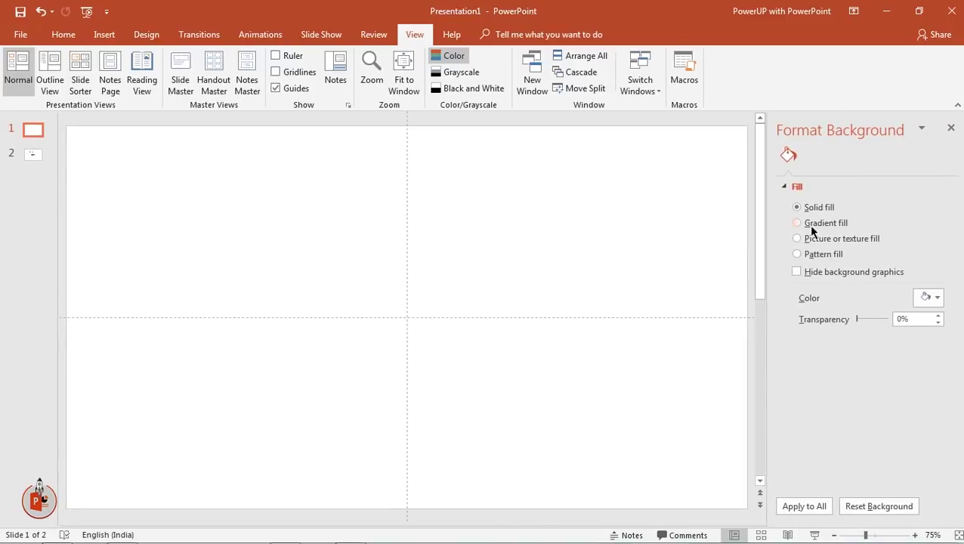
left_click(811, 227)
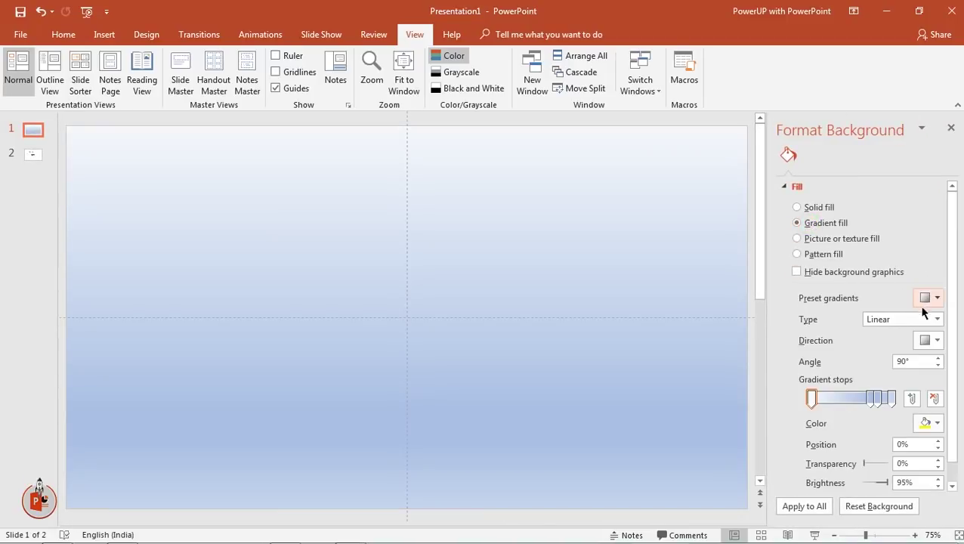
left_click(933, 320)
left_click(877, 347)
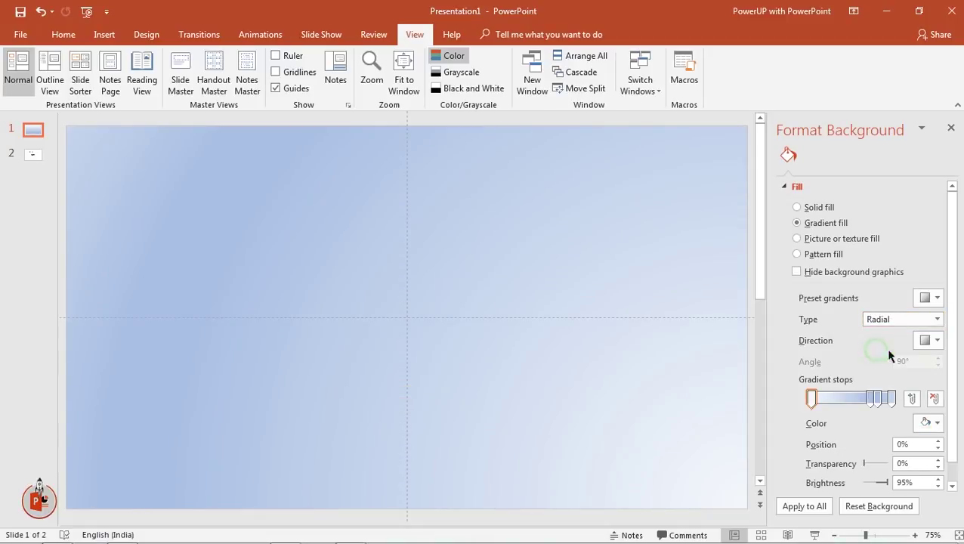
left_click(933, 342)
left_click(886, 366)
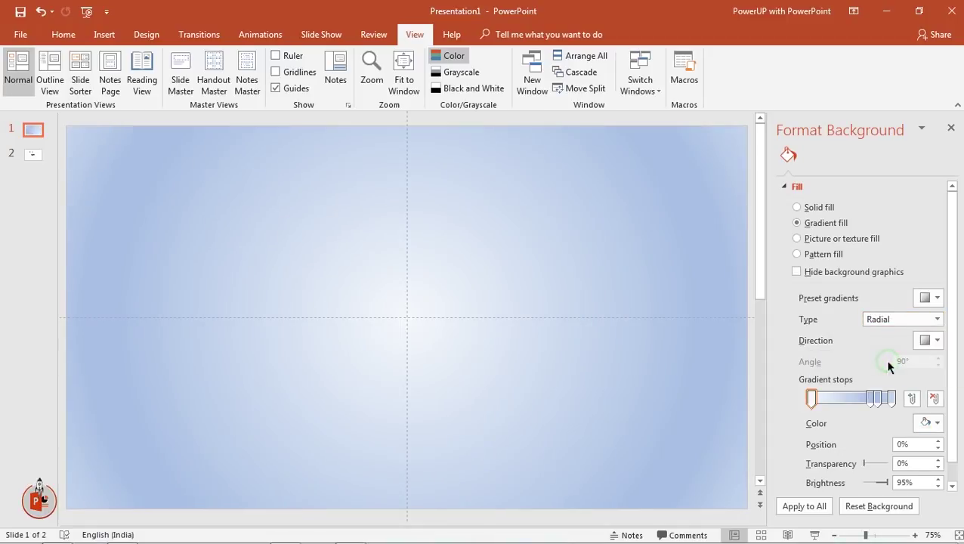
Step: Reduce the gradient to two stops: a white centre moved slightly inward and light grey edges
left_click(876, 399)
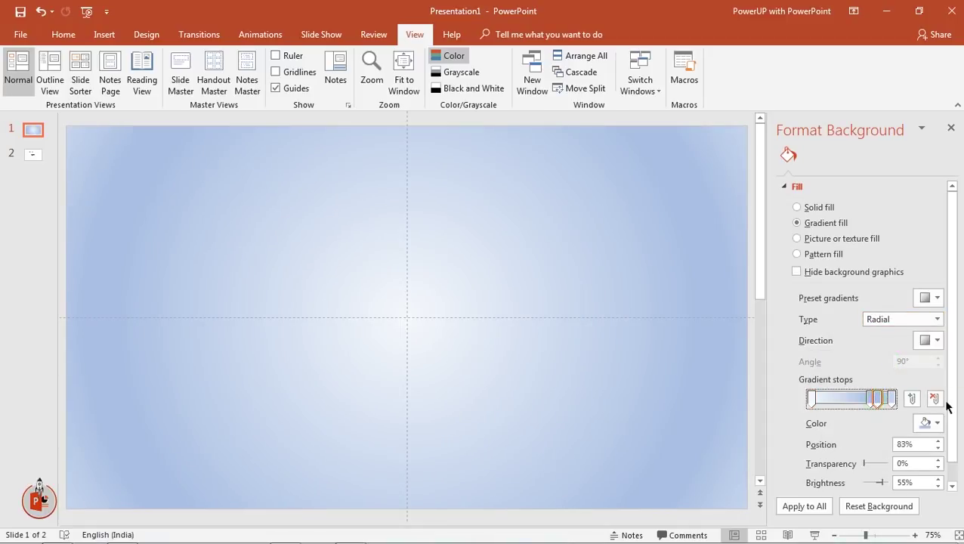
left_click(935, 398)
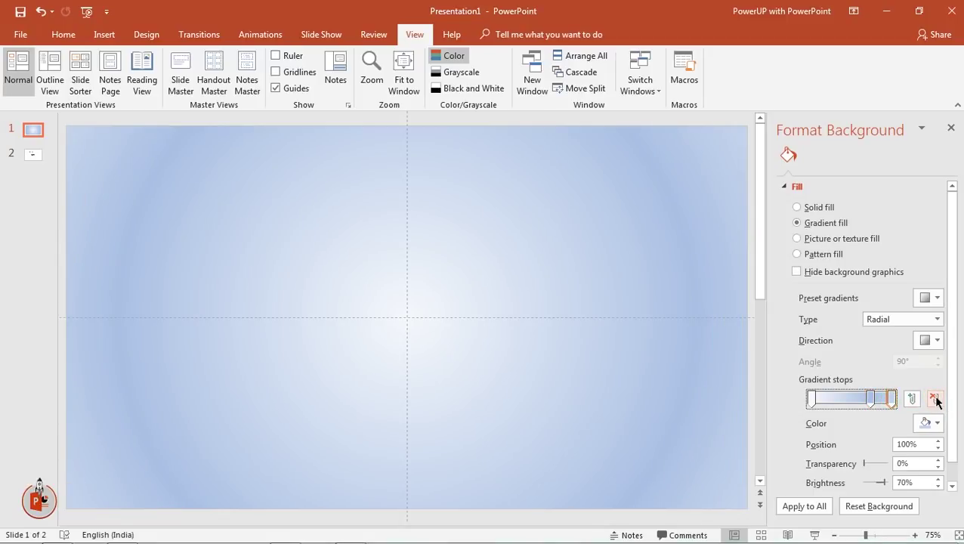
left_click(934, 399)
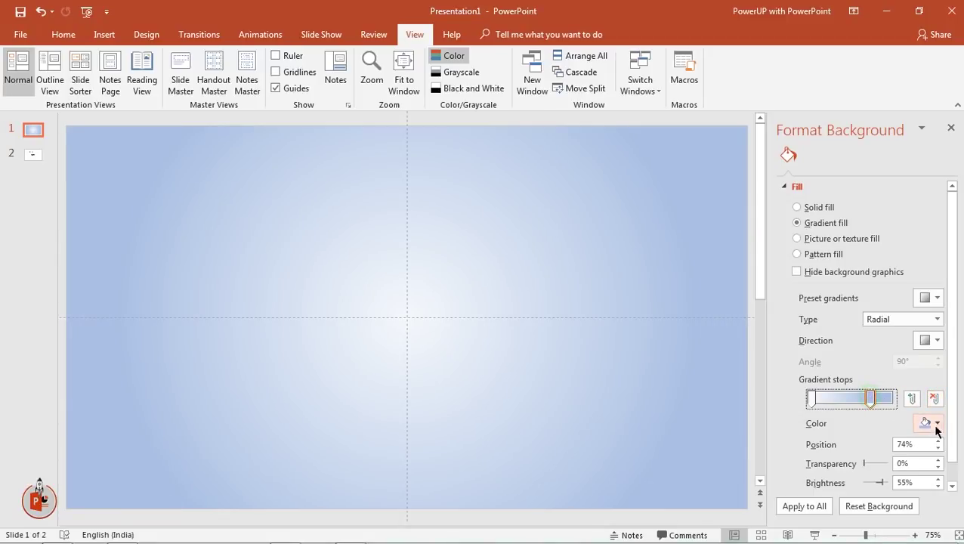
left_click(935, 424)
left_click(851, 297)
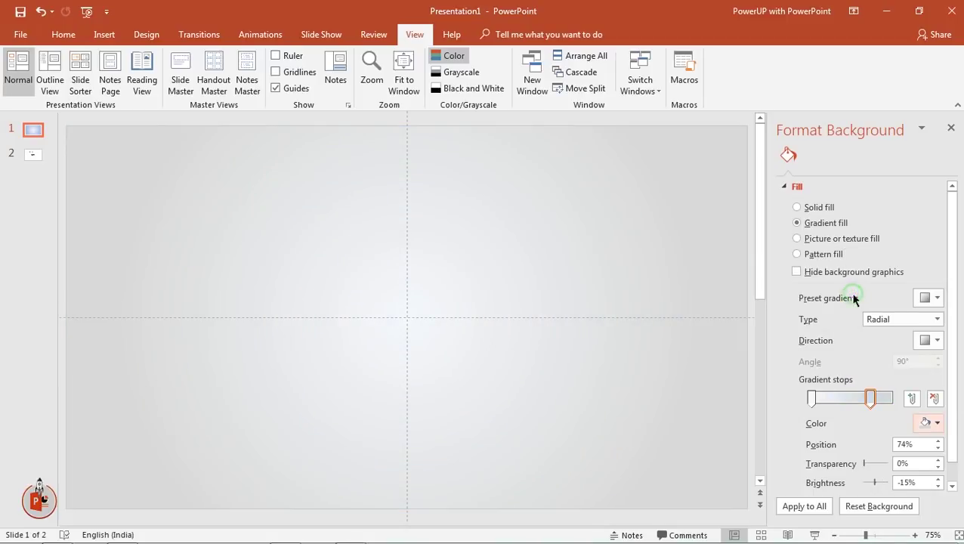
left_click(812, 400)
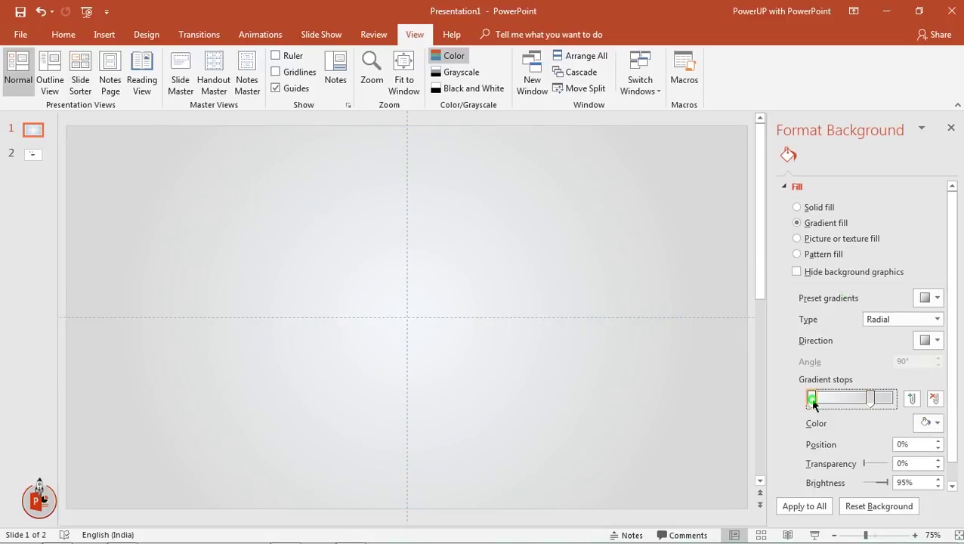
left_click(925, 422)
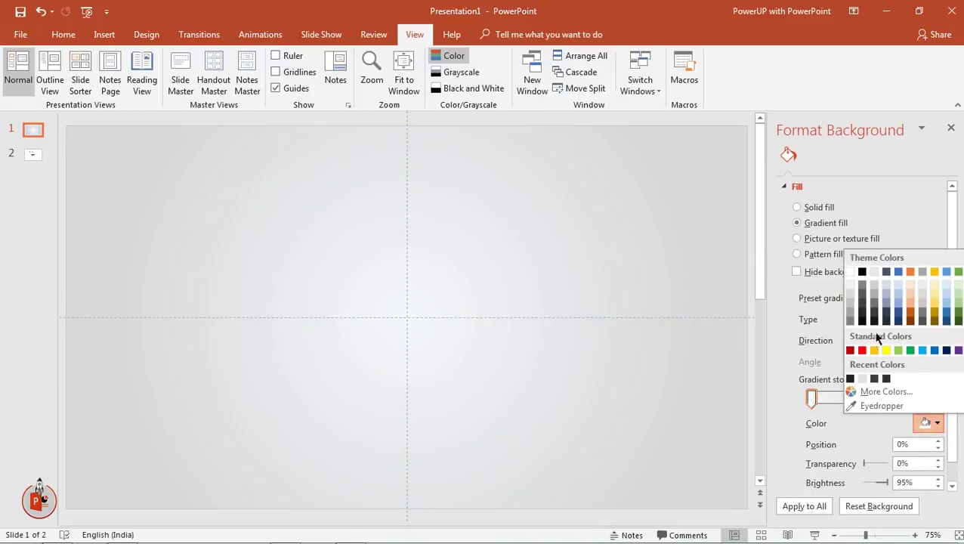
left_click(852, 272)
left_click_drag(813, 400, 830, 403)
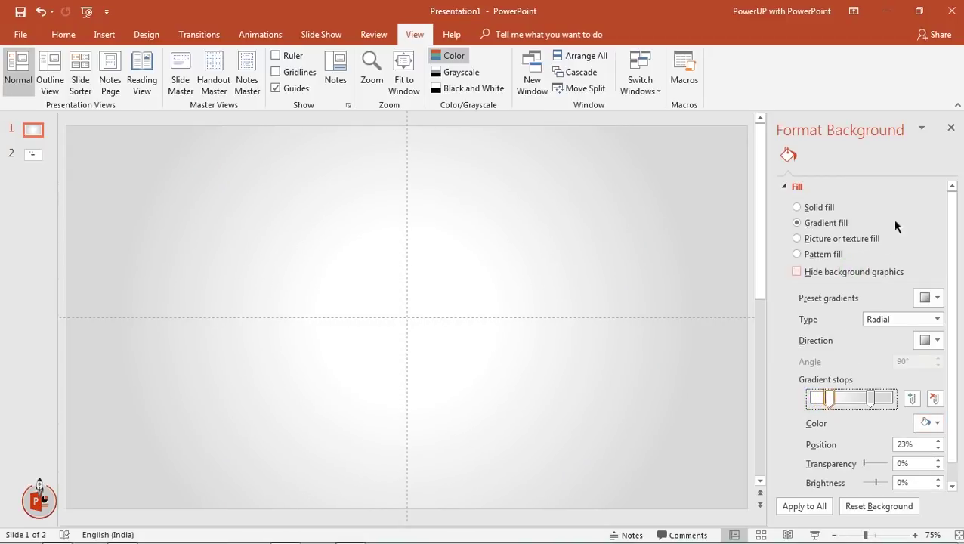
left_click(951, 128)
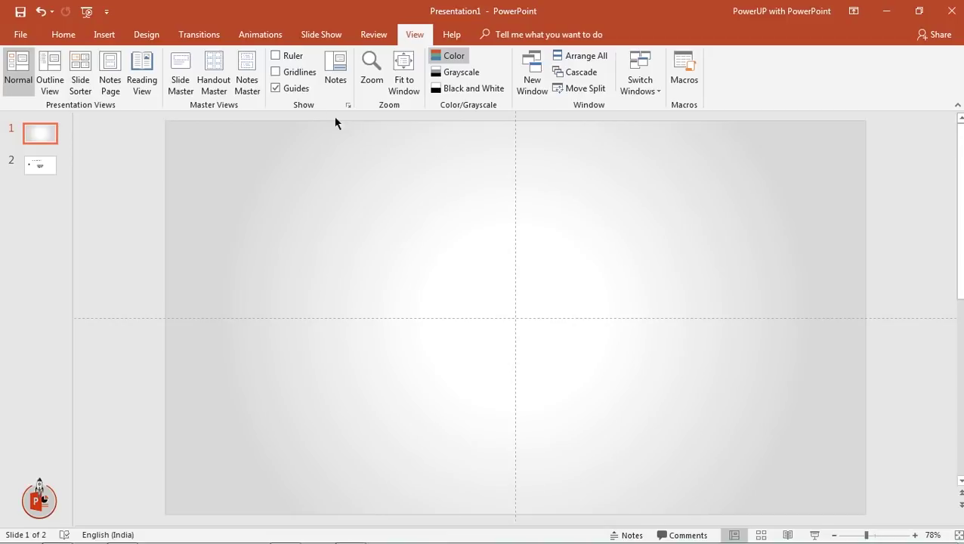
Step: Draw a circle with the Oval shape and move it near the slide centre
left_click(105, 34)
left_click(240, 92)
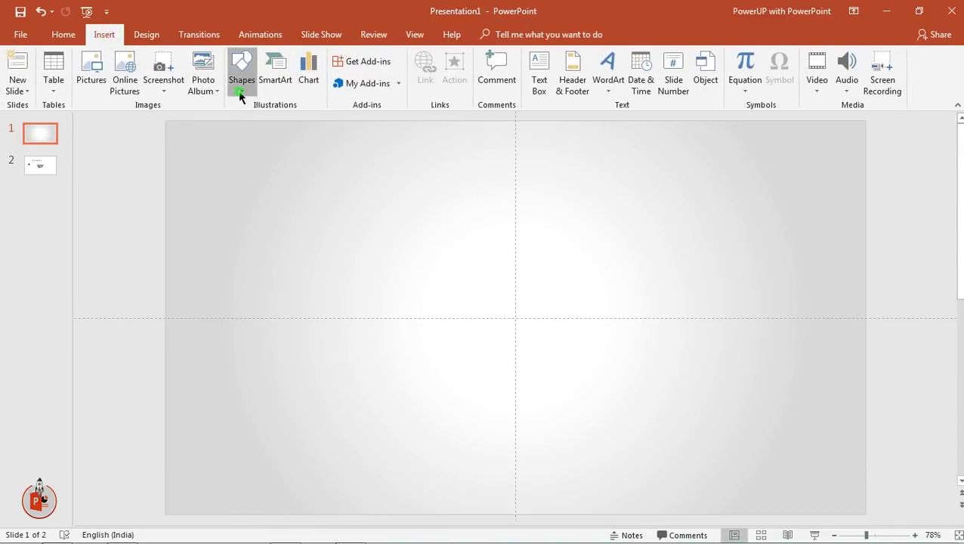
left_click(293, 121)
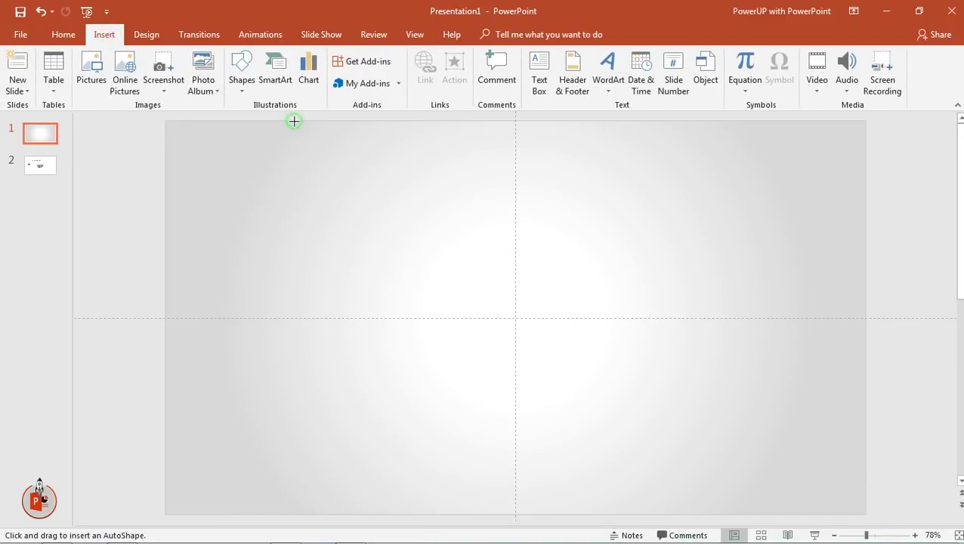
left_click_drag(445, 222, 695, 465)
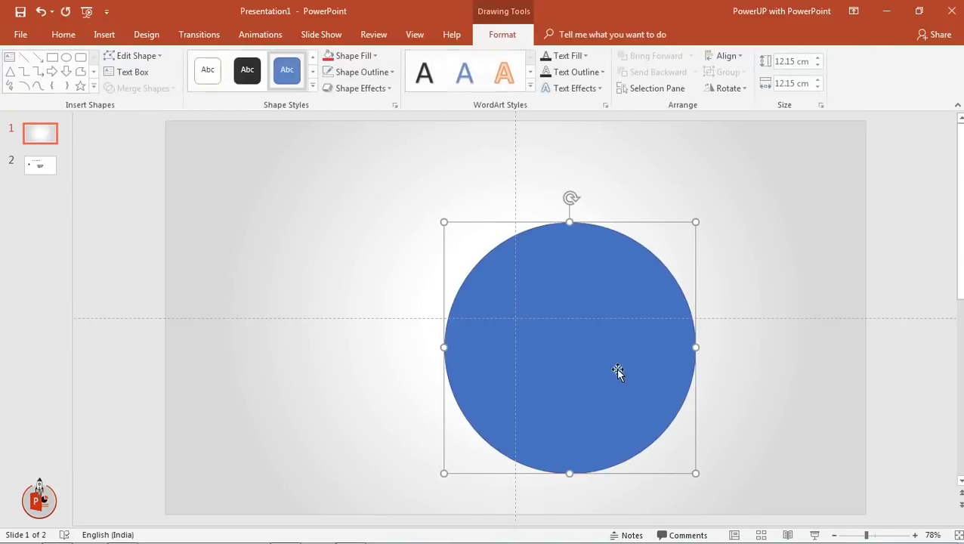
left_click_drag(620, 372, 552, 329)
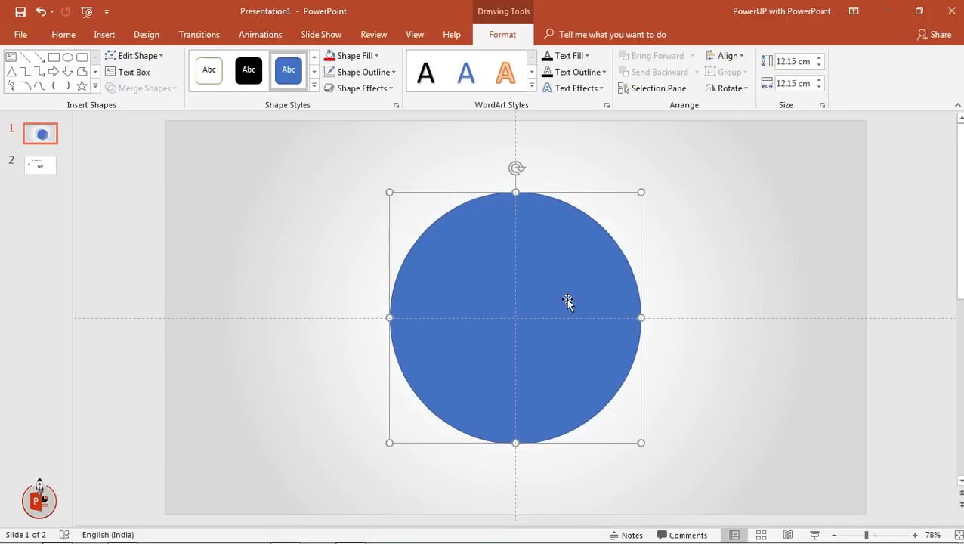
Step: Align the circle to the slide's centre and middle, and remove its outline
left_click(723, 63)
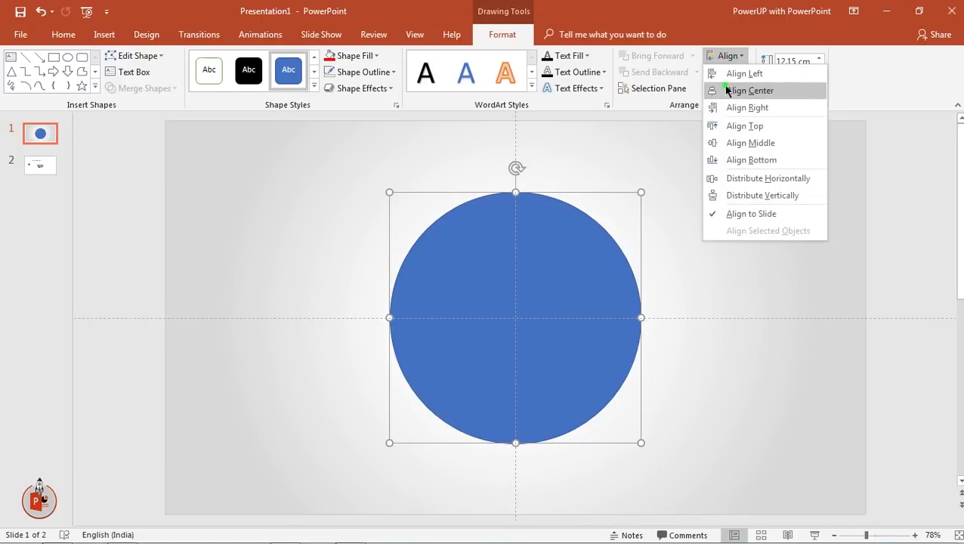
left_click(726, 58)
left_click(727, 59)
left_click(737, 143)
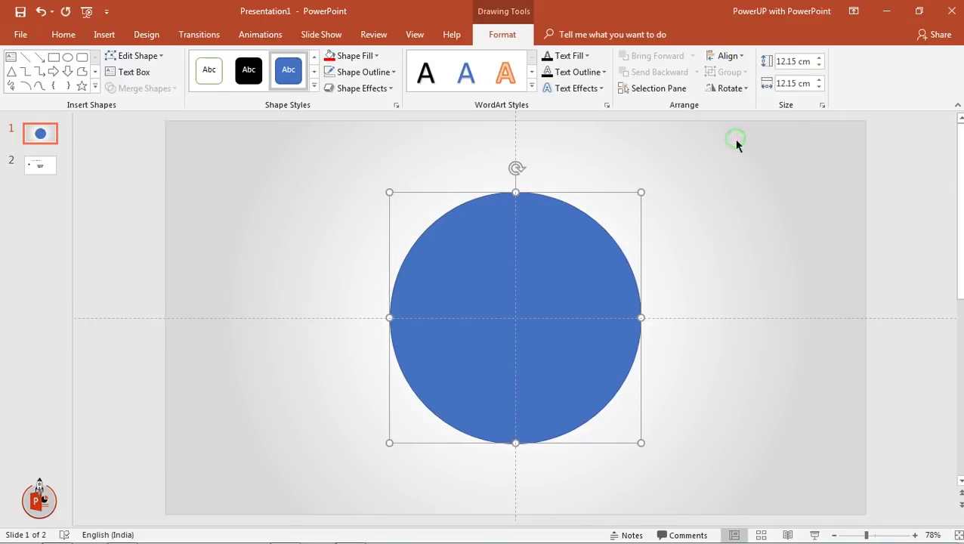
left_click(362, 72)
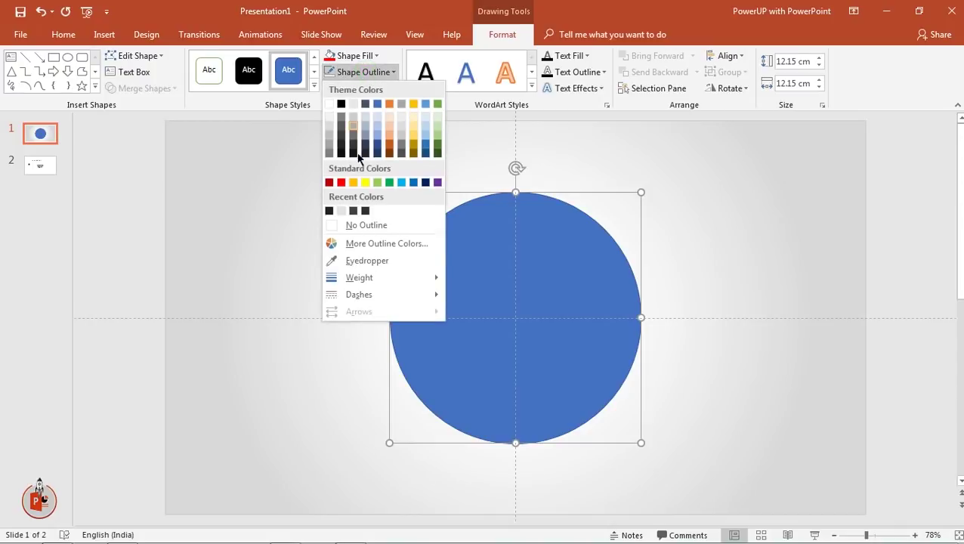
left_click(357, 225)
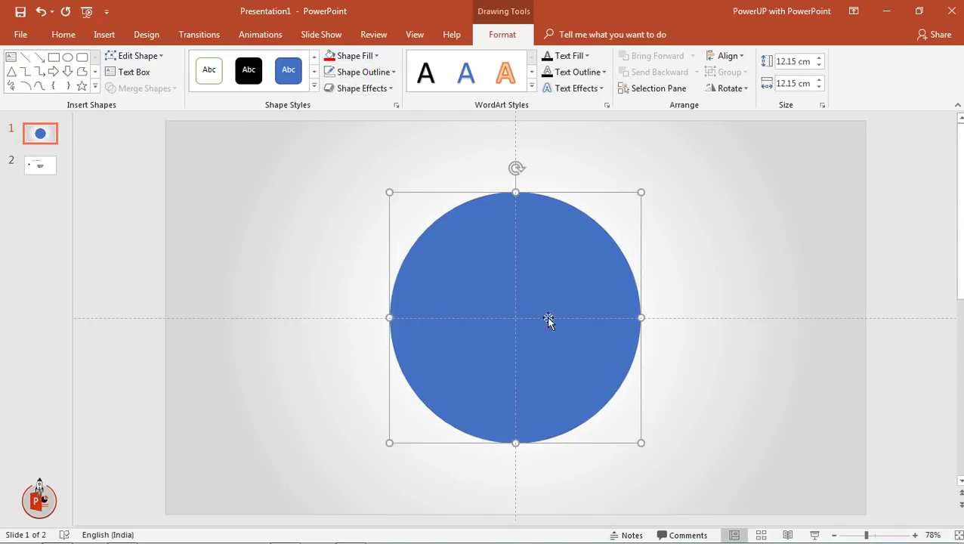
Step: Give the circle a gradient fill with dark grey inner and outer stops
right_click(533, 269)
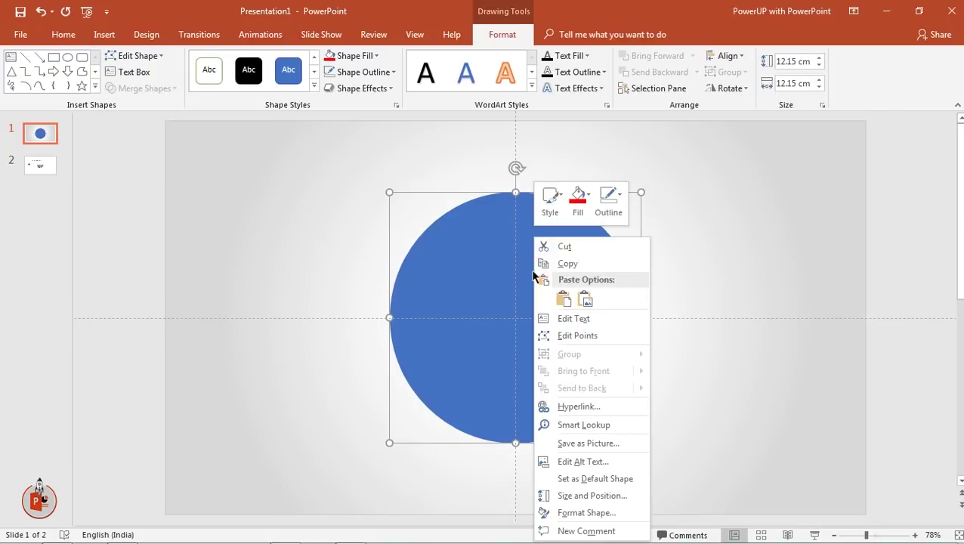
left_click(574, 514)
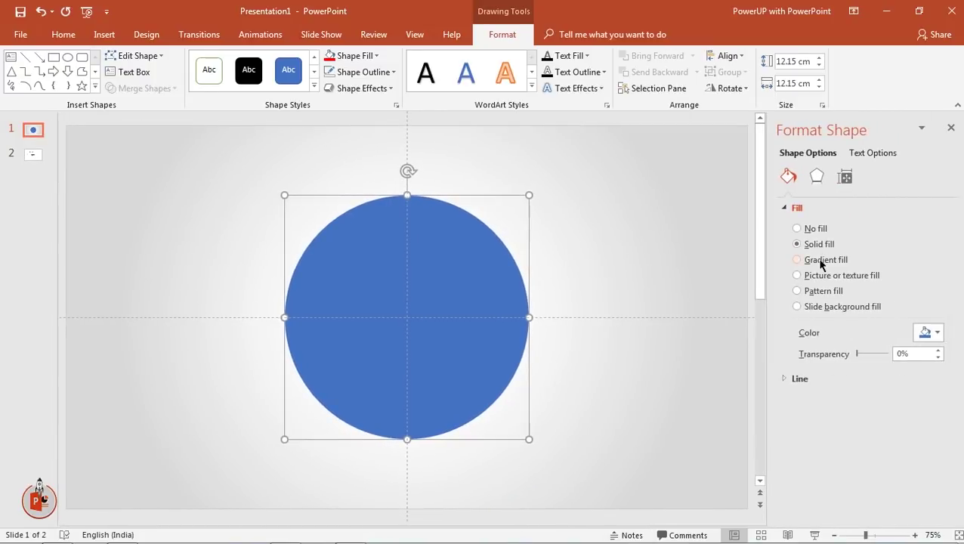
left_click(822, 261)
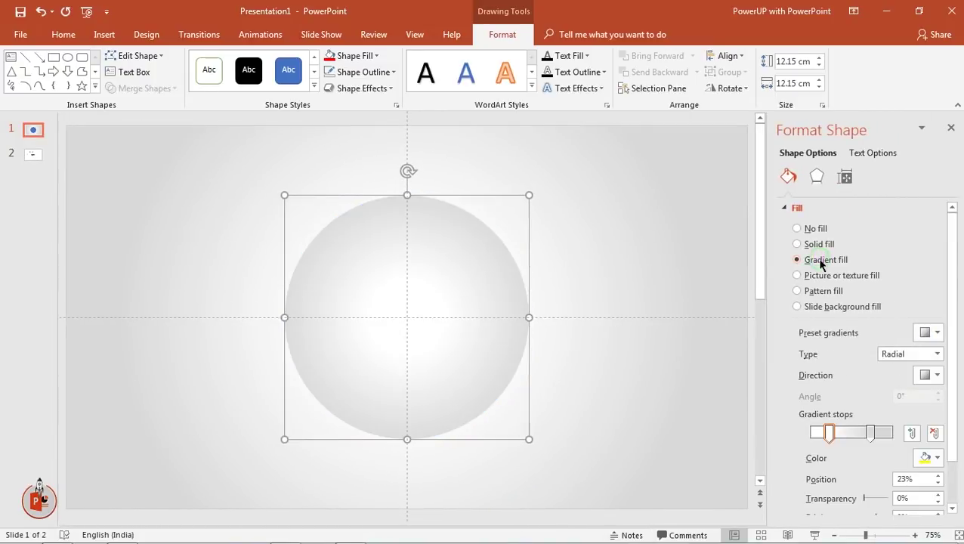
left_click(869, 433)
left_click(937, 458)
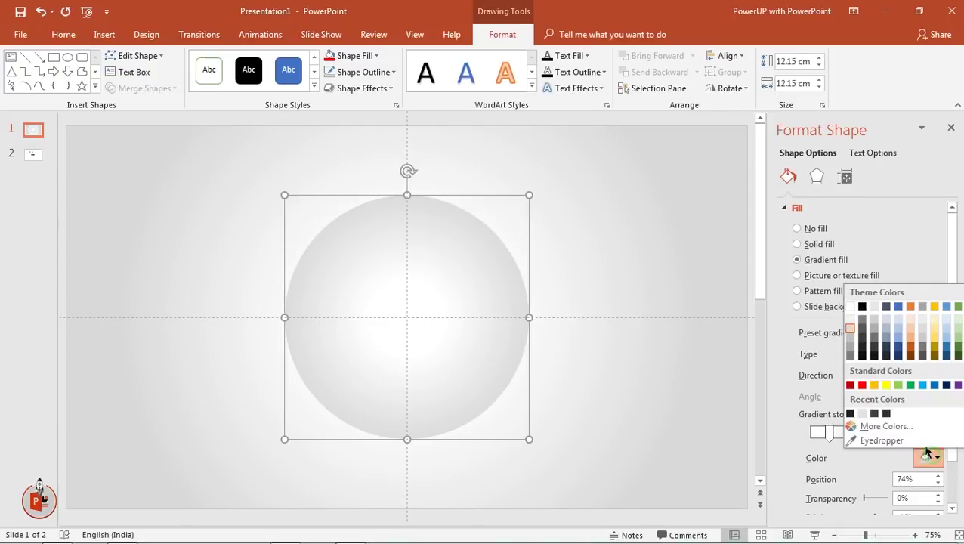
left_click(865, 332)
left_click(829, 432)
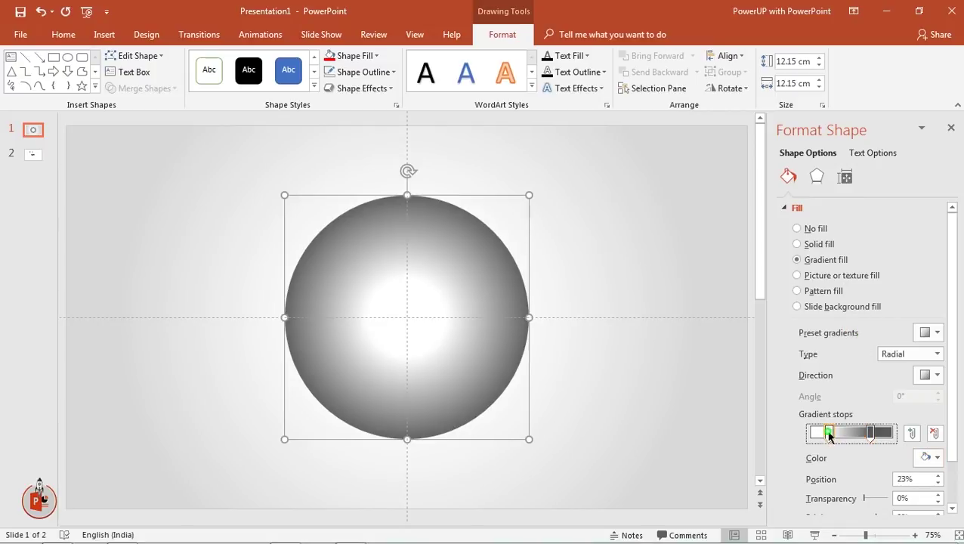
left_click(930, 457)
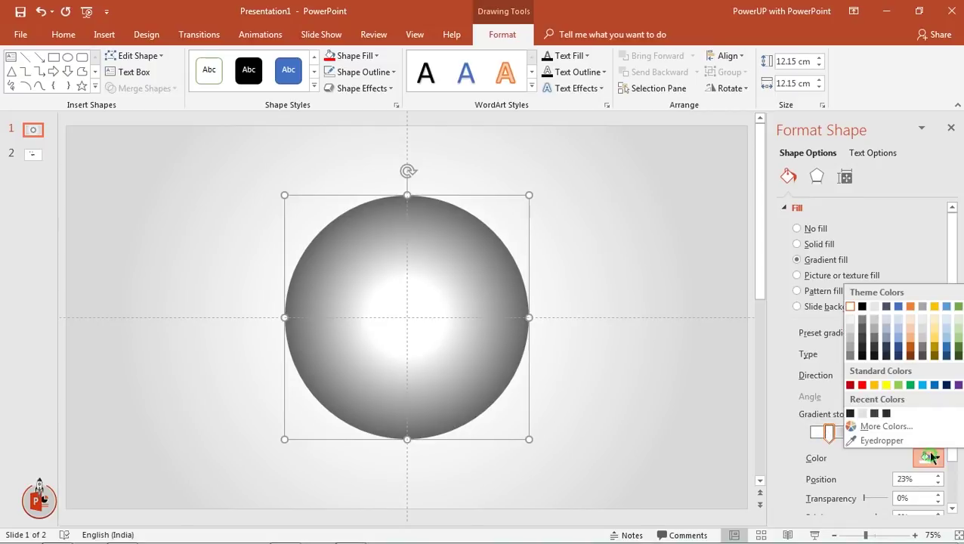
left_click(862, 325)
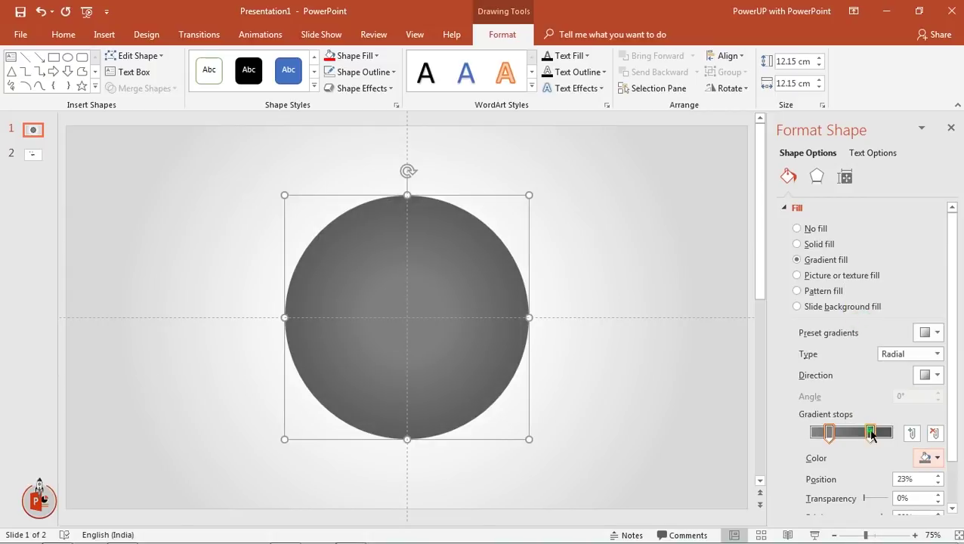
Step: Make the centre stop light grey and spread the stops to 0% and 100%
left_click_drag(871, 432, 878, 436)
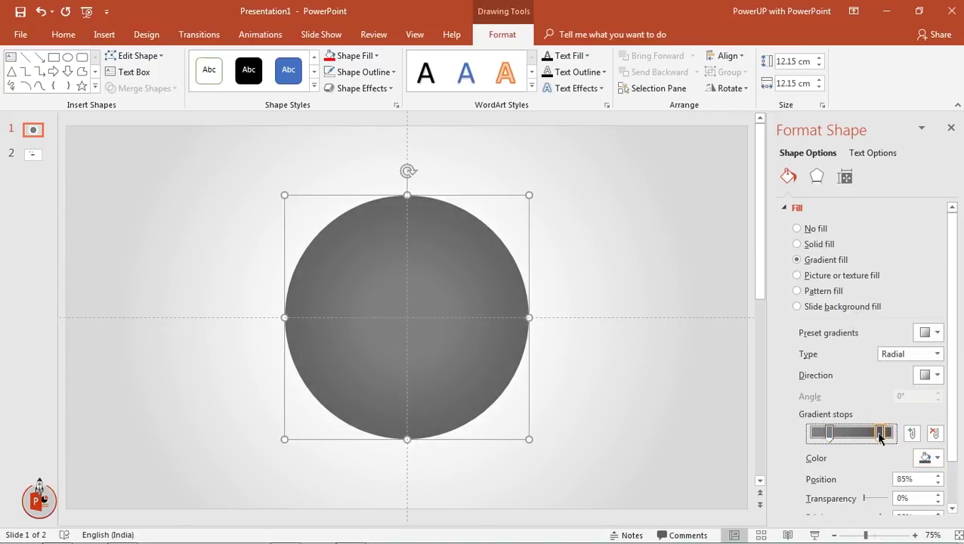
left_click(831, 435)
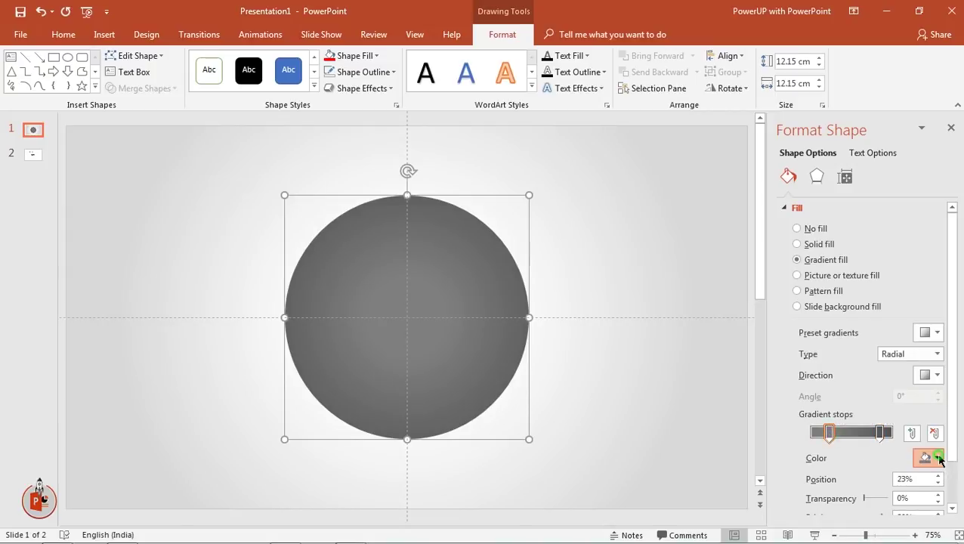
left_click(936, 458)
left_click(846, 351)
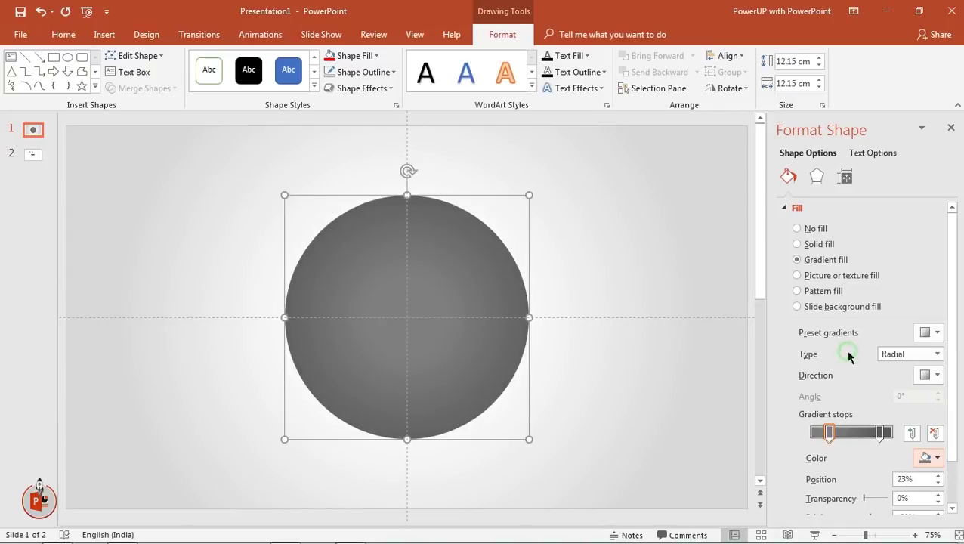
left_click(936, 457)
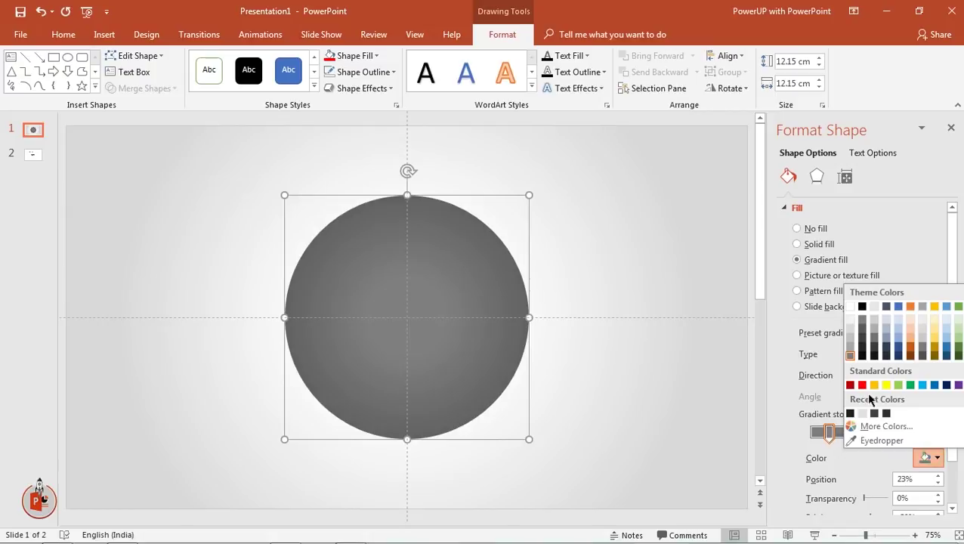
left_click(852, 350)
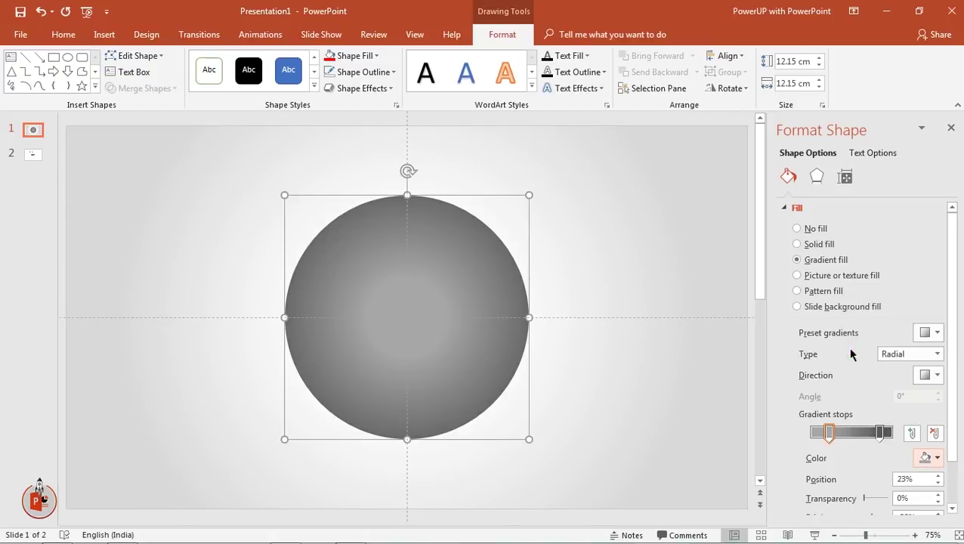
left_click_drag(881, 433, 899, 442)
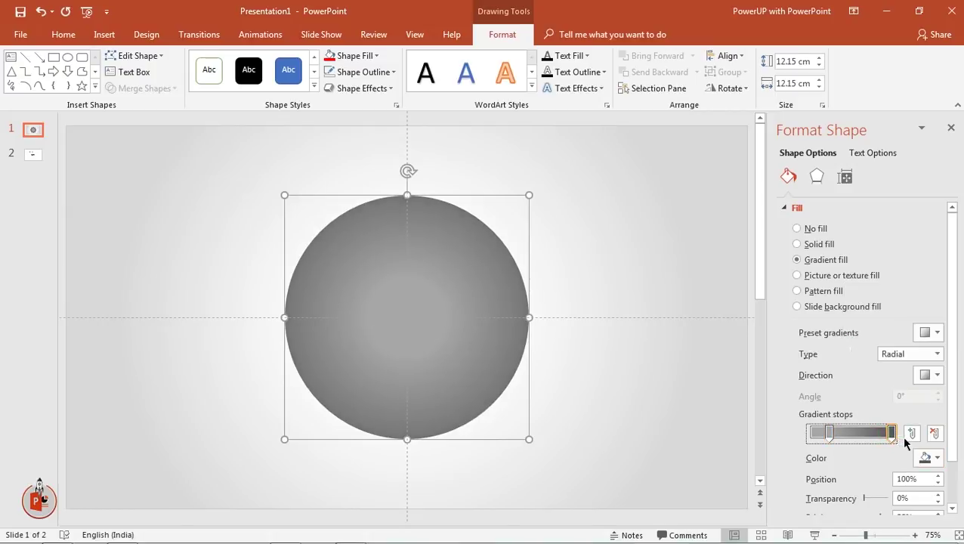
mouse_move(833, 434)
left_mouse_down()
mouse_move(802, 431)
mouse_move(822, 440)
left_mouse_up()
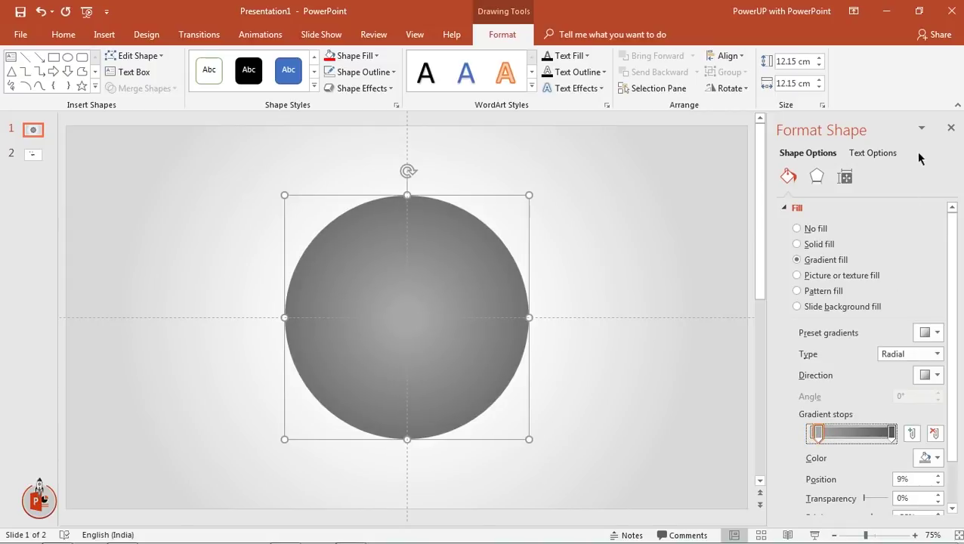
left_click(951, 129)
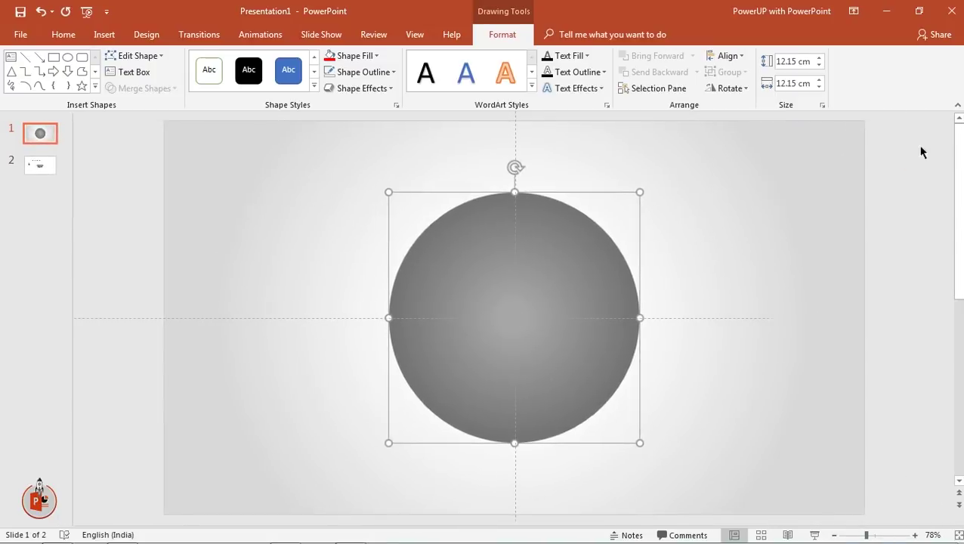
Step: Duplicate the circle twice with Ctrl+D and offset the two copies vertically so they partly overlap
left_click(726, 309)
left_click(486, 275)
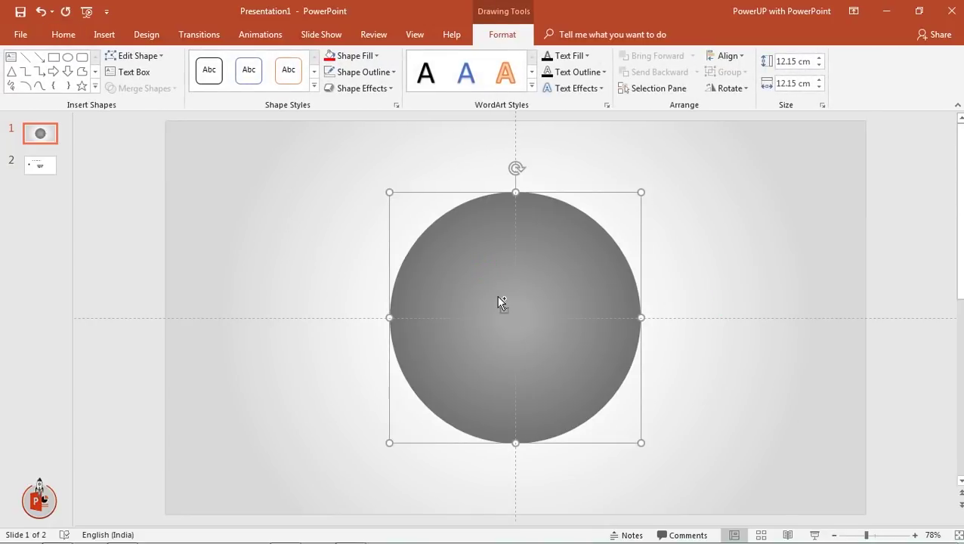
key("ctrl+d")
mouse_move(502, 303)
left_mouse_down()
mouse_move(630, 294)
mouse_move(736, 275)
mouse_move(774, 254)
mouse_move(781, 269)
left_mouse_up()
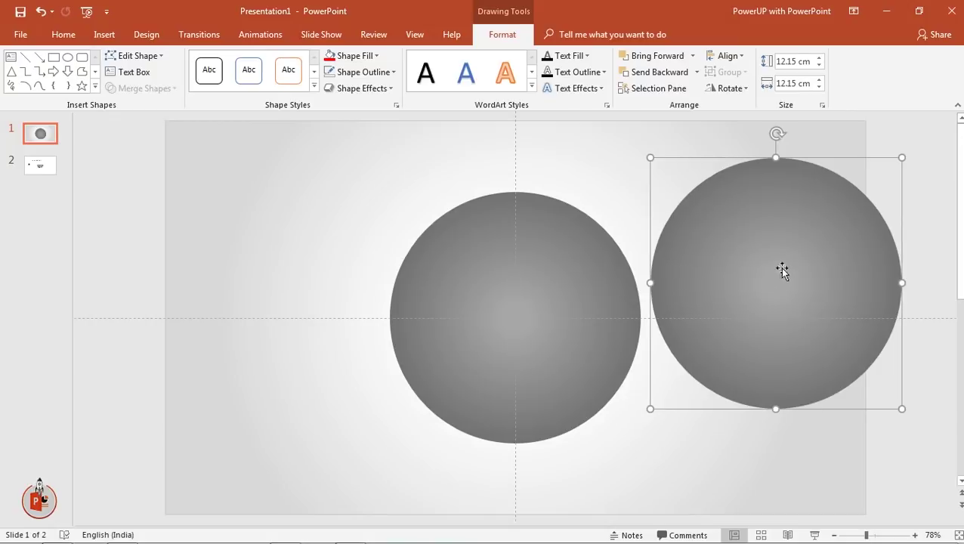
key("ctrl+d")
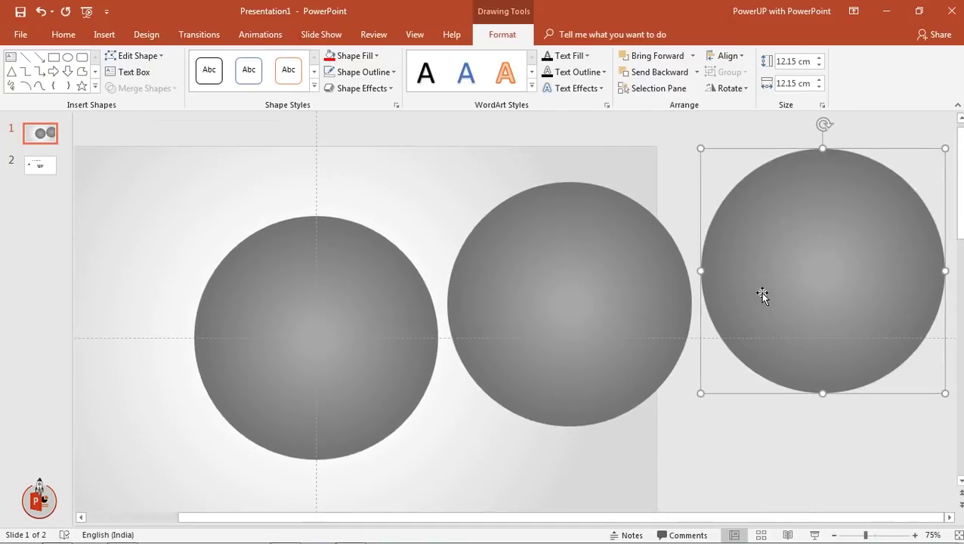
mouse_move(789, 251)
left_mouse_down()
mouse_move(666, 337)
mouse_move(602, 308)
mouse_move(564, 222)
mouse_move(543, 204)
left_mouse_up()
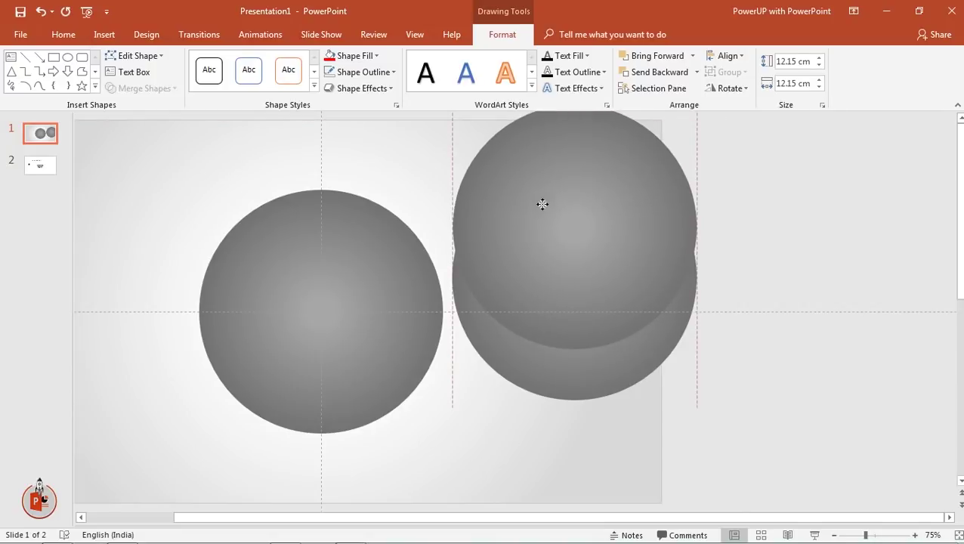
left_click_drag(543, 204, 543, 204)
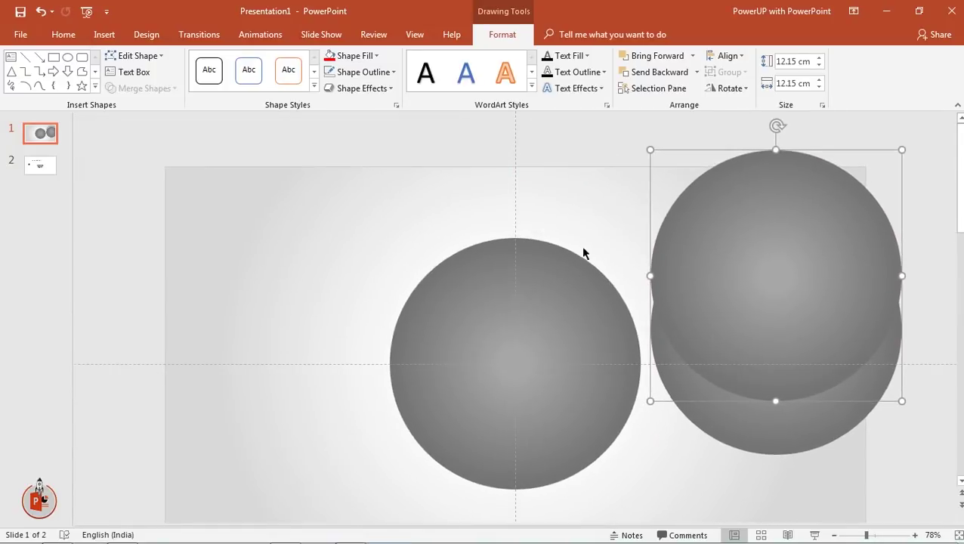
left_click_drag(750, 261, 749, 232)
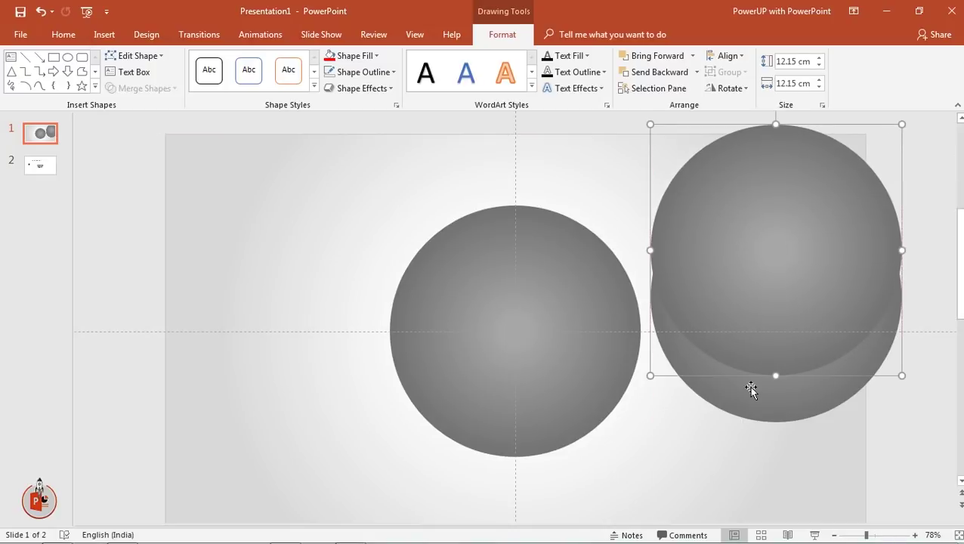
Step: Intersect the two copies into a lens shape and align it to the original circle's top
left_click(752, 401)
left_click(733, 242, "shift")
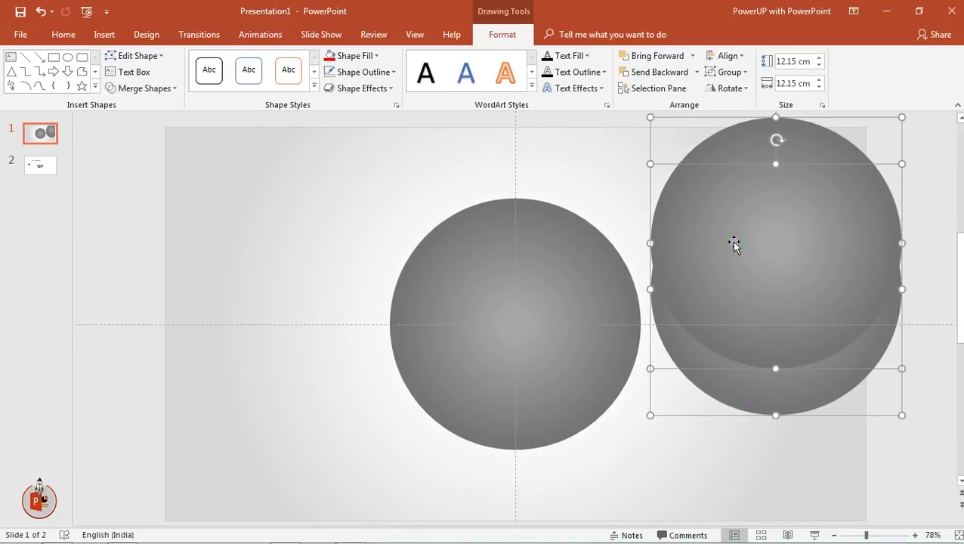
left_click(151, 89)
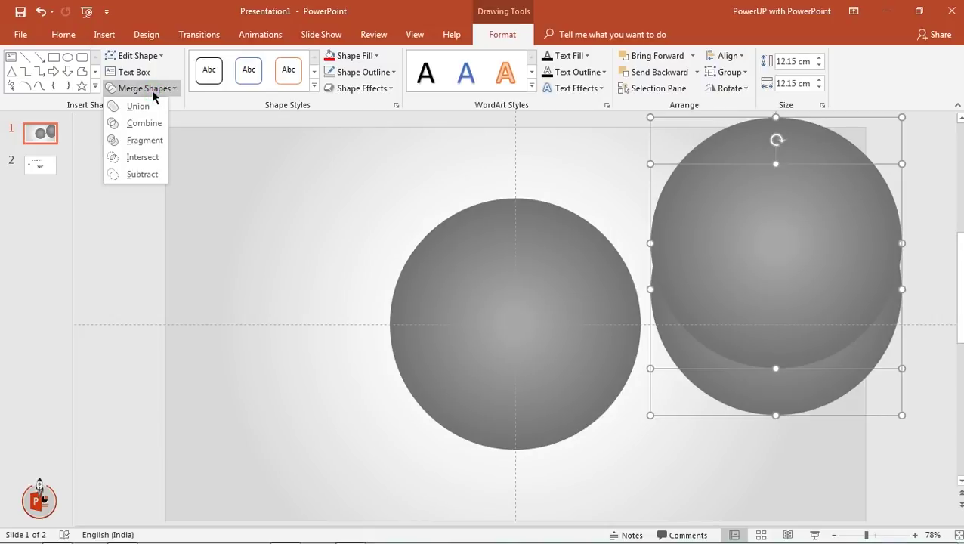
left_click(143, 157)
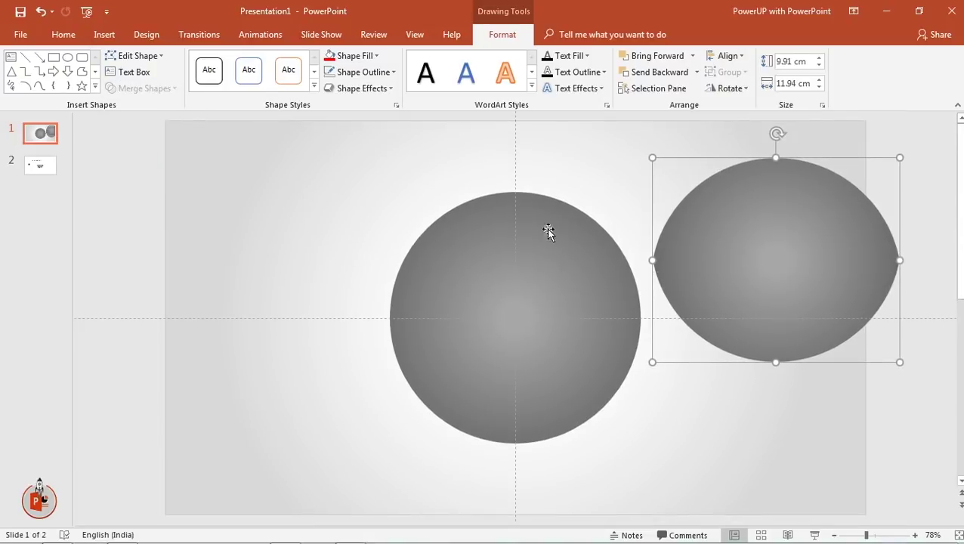
mouse_move(771, 252)
left_mouse_down()
mouse_move(534, 302)
mouse_move(512, 288)
left_mouse_up()
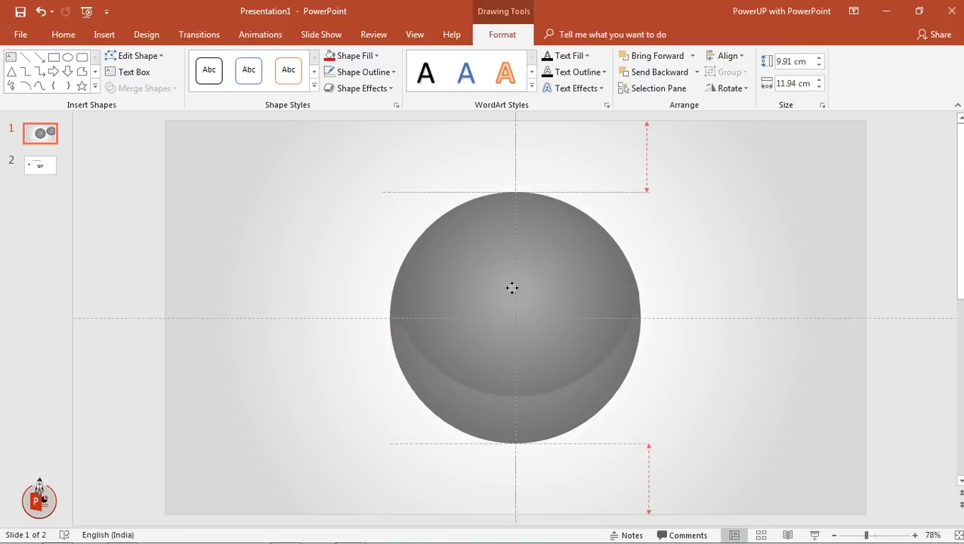
left_click_drag(512, 288, 511, 286)
left_click(706, 296)
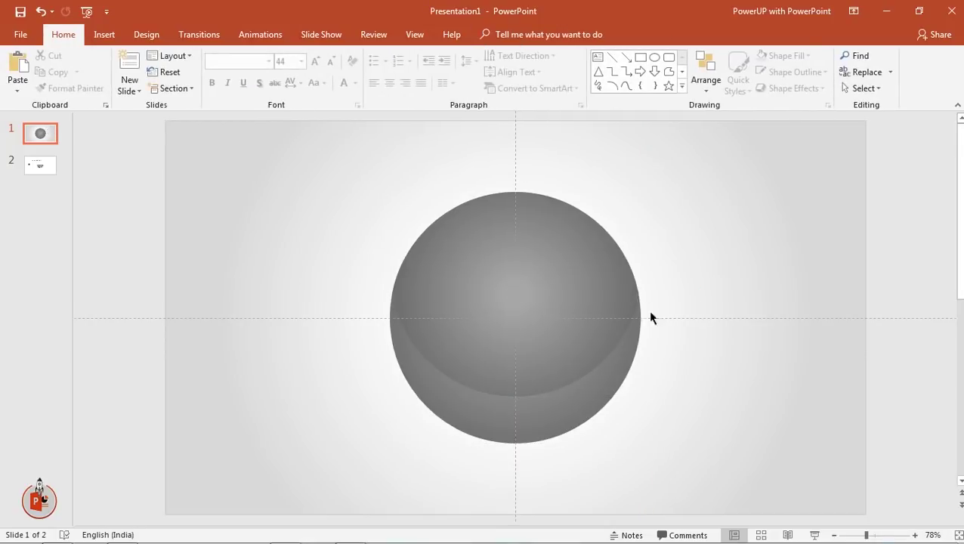
Step: Set the lens shape's right gradient stop to a darker grey
left_click(524, 298)
right_click(526, 258)
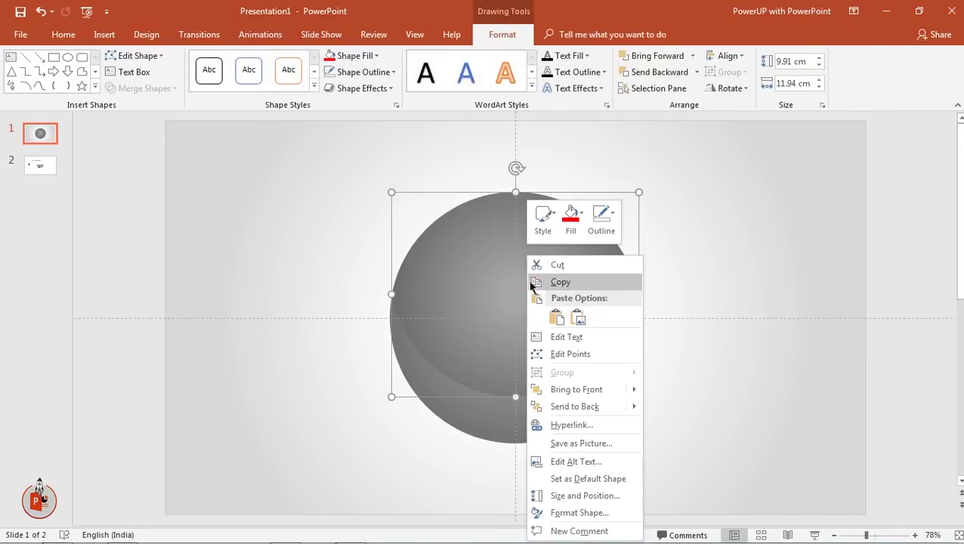
left_click(568, 513)
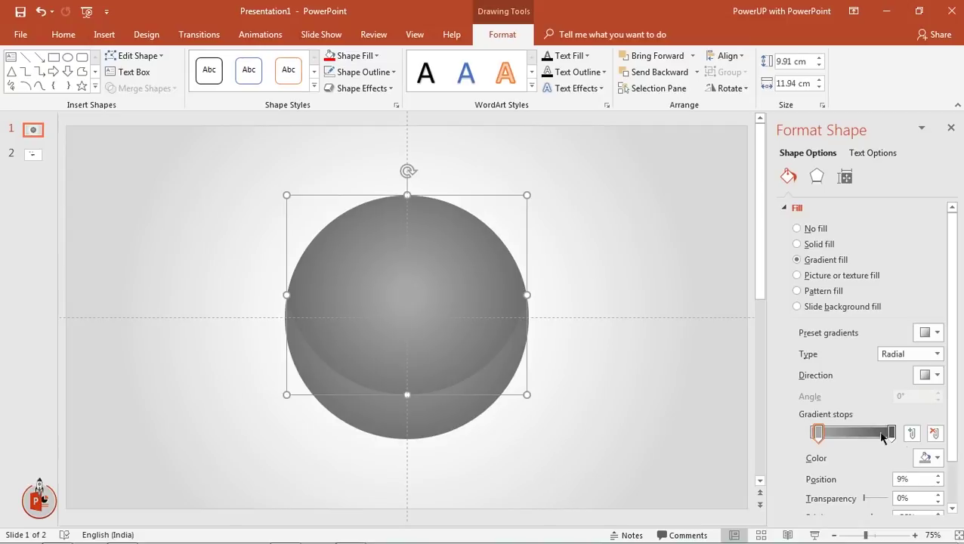
left_click(892, 432)
left_click(929, 457)
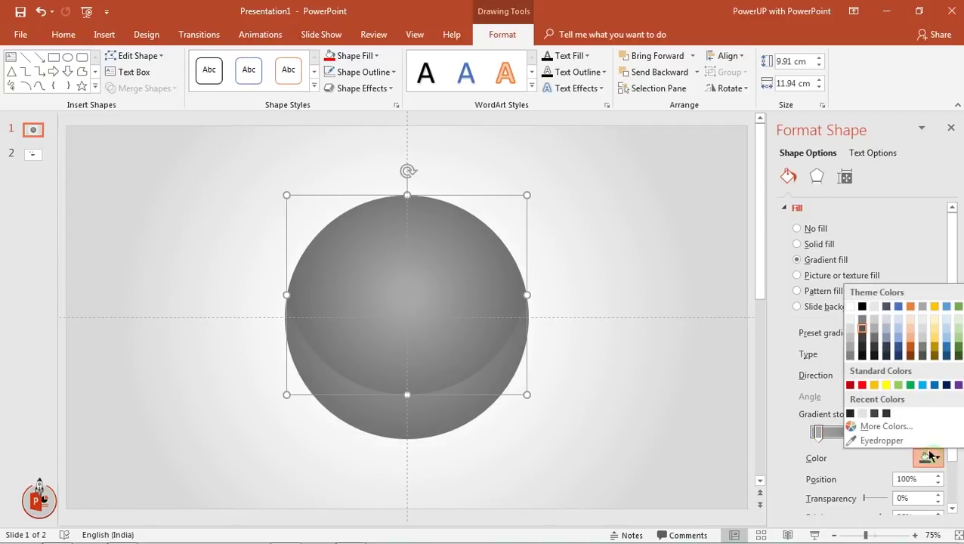
left_click(862, 353)
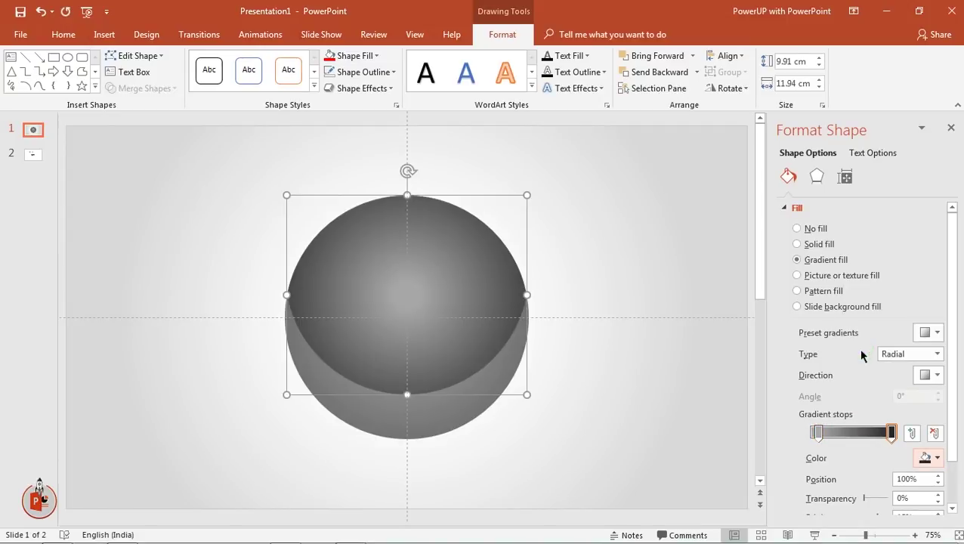
left_click(927, 458)
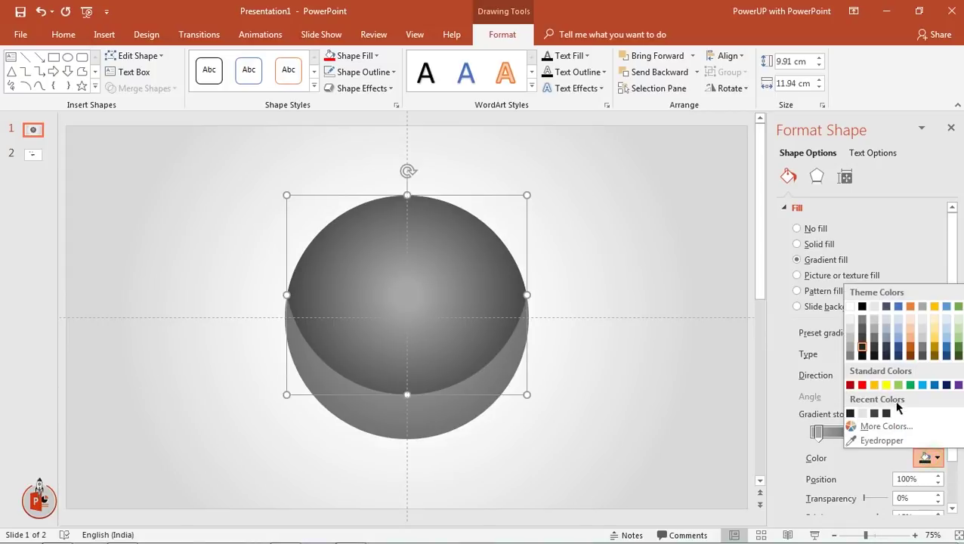
left_click(862, 353)
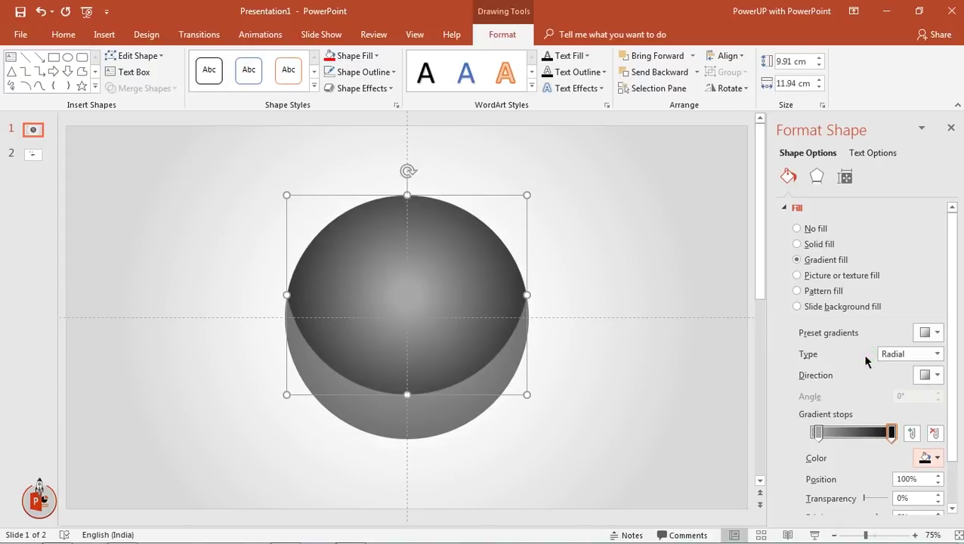
left_click(951, 130)
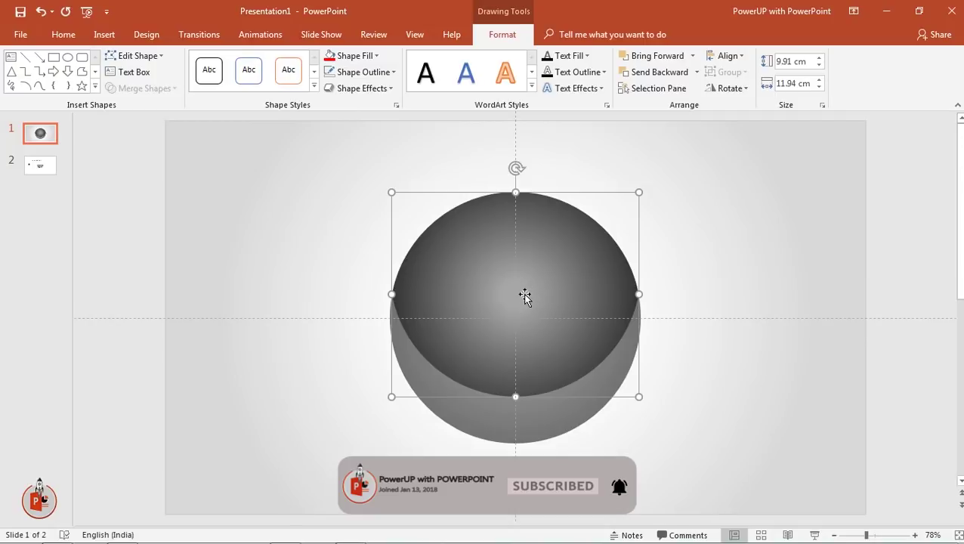
Step: Move the lens's first gradient stop to 3% and colour it dark grey
left_click(701, 336)
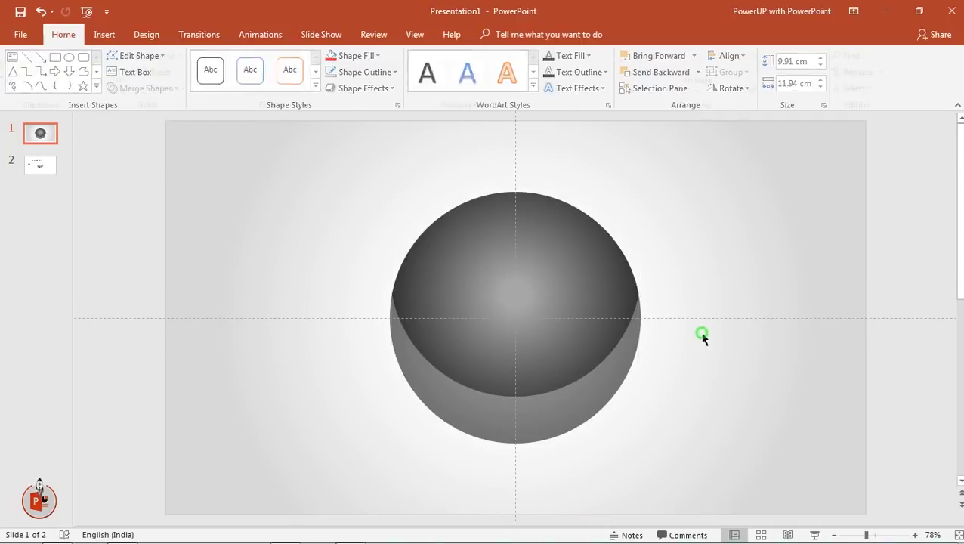
right_click(489, 291)
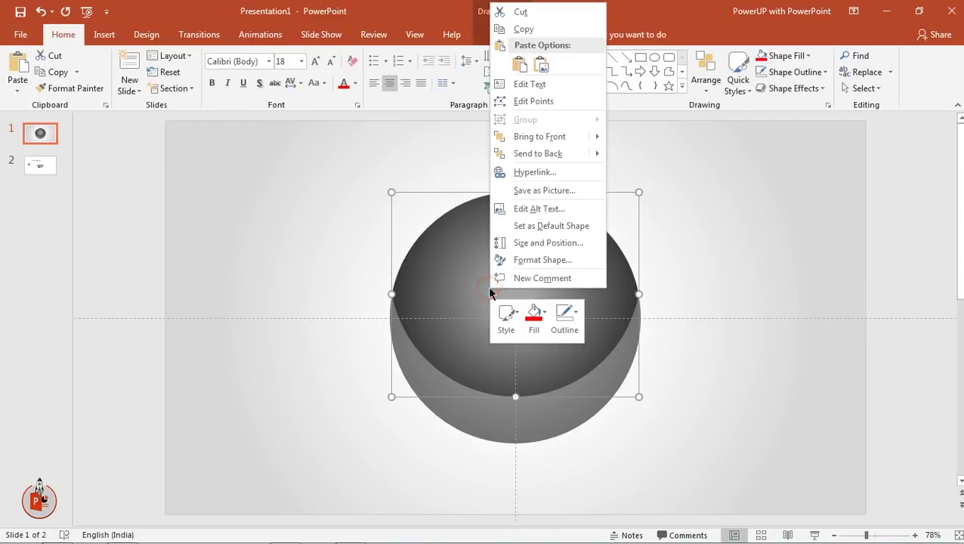
left_click(517, 260)
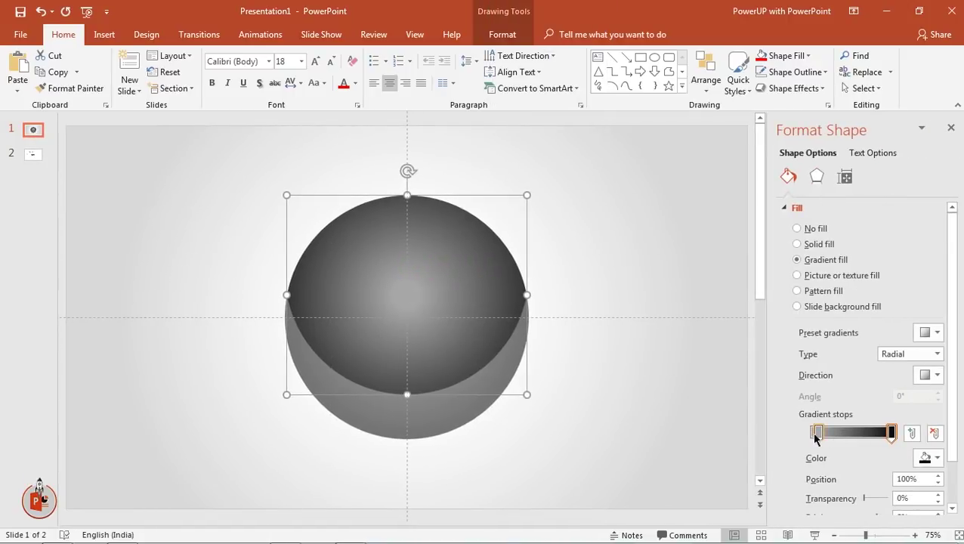
left_click_drag(816, 434, 802, 436)
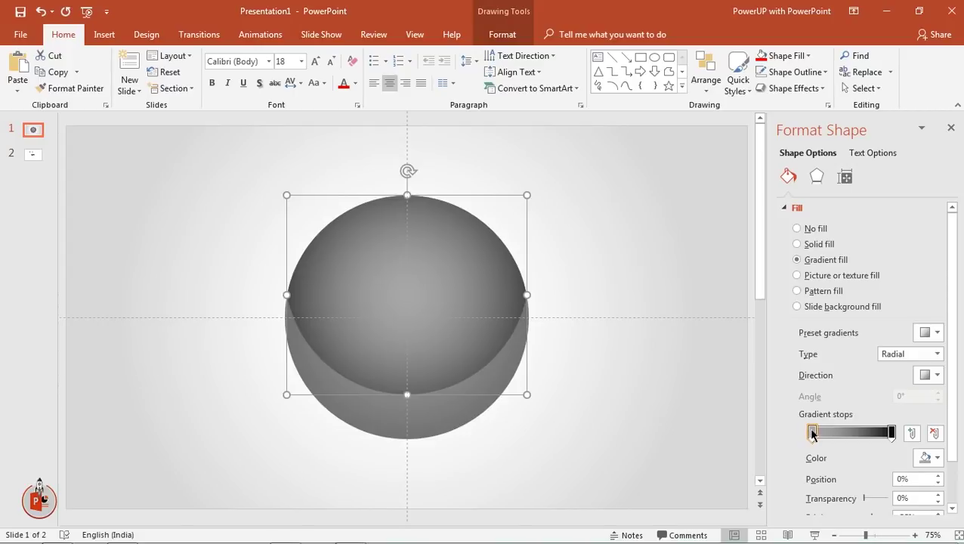
left_click_drag(812, 433, 814, 433)
left_click(933, 456)
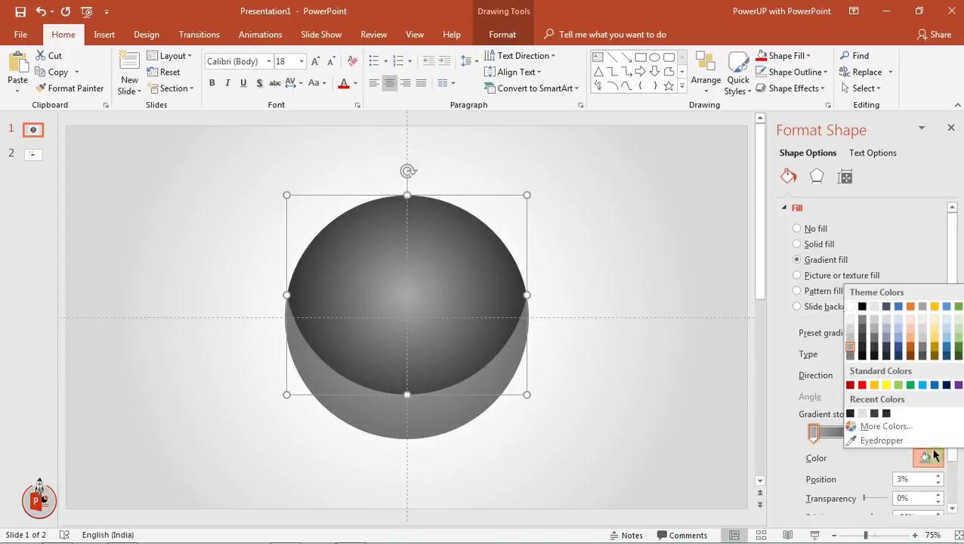
left_click(861, 324)
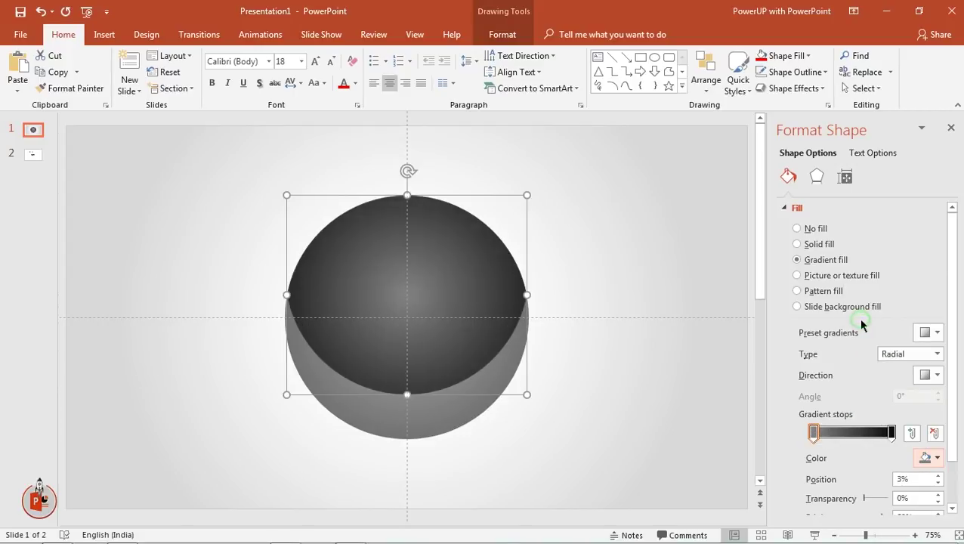
left_click(951, 131)
left_click(805, 348)
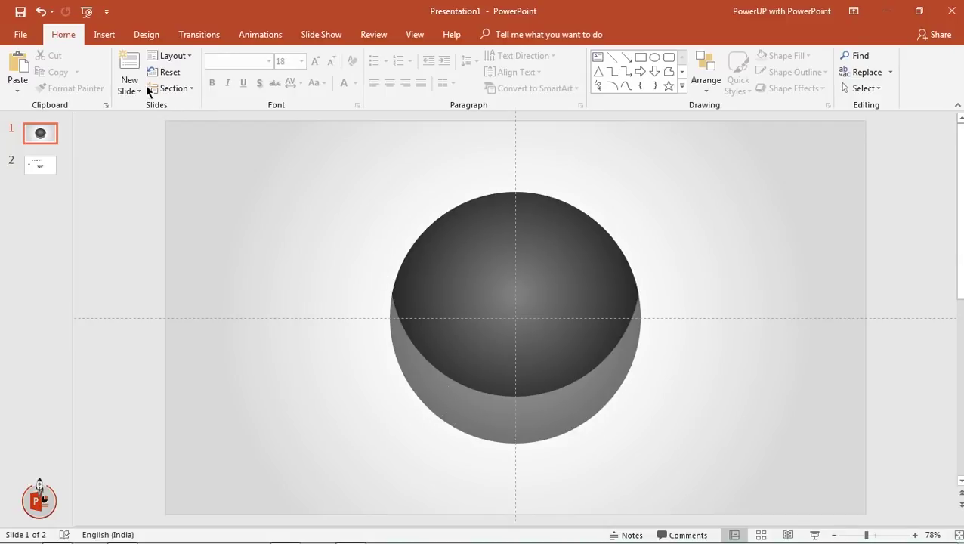
Step: Draw a thin vertical bar across the sphere from top to bottom
left_click(118, 37)
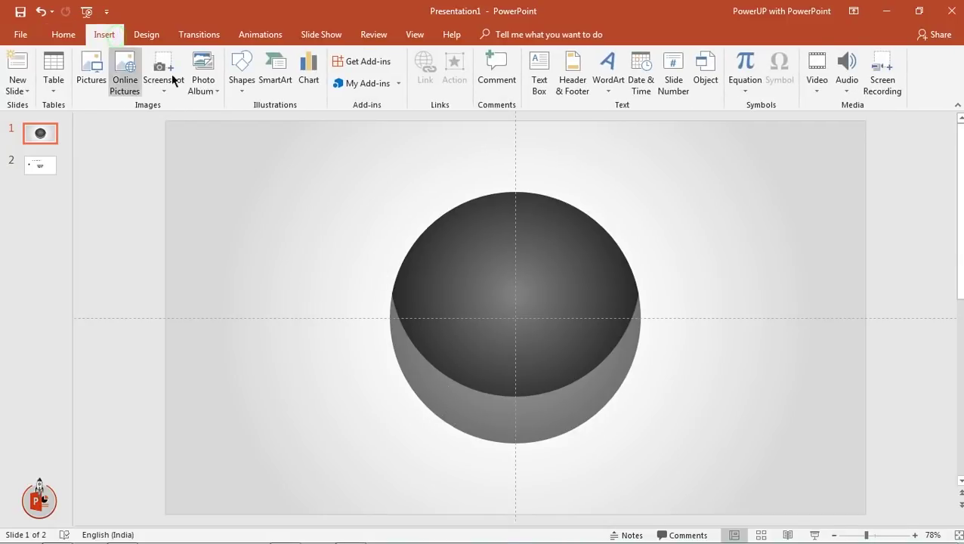
left_click(248, 92)
left_click(279, 122)
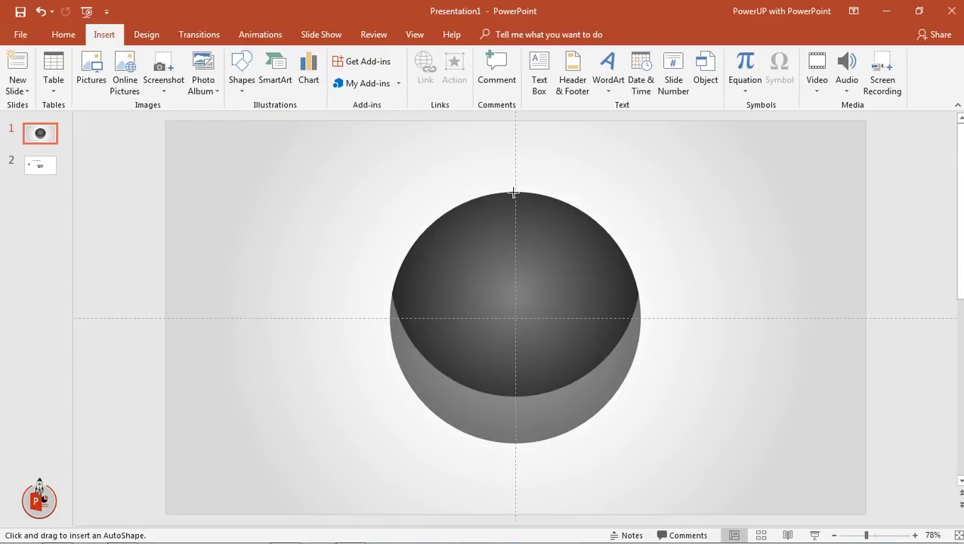
left_click_drag(513, 193, 519, 442)
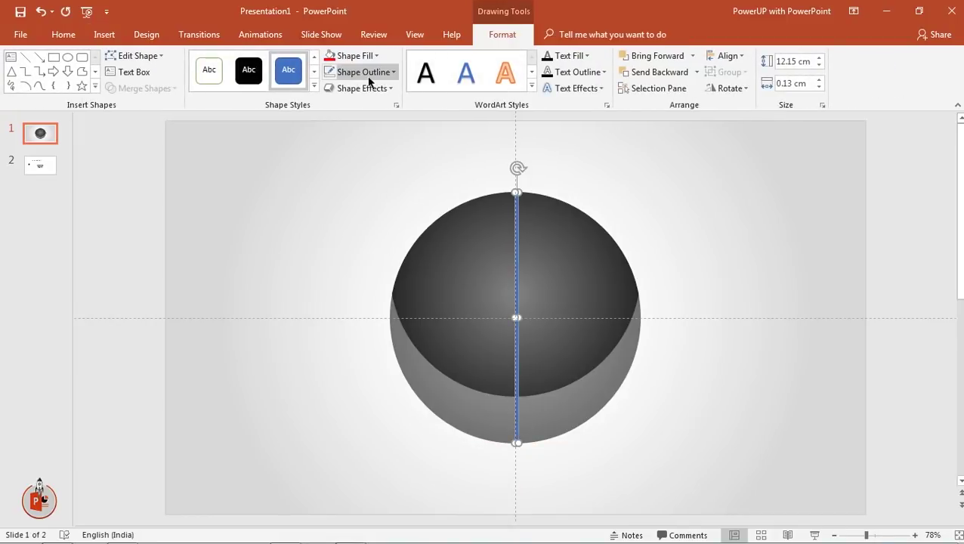
Step: Remove the bar's outline and fill it with White, Darker 5%
left_click(362, 72)
left_click(350, 224)
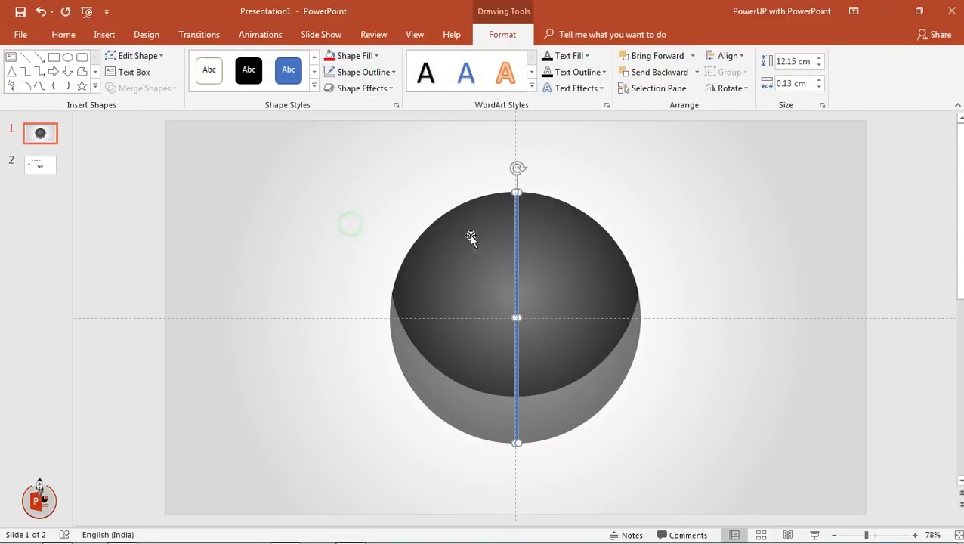
left_click(515, 241)
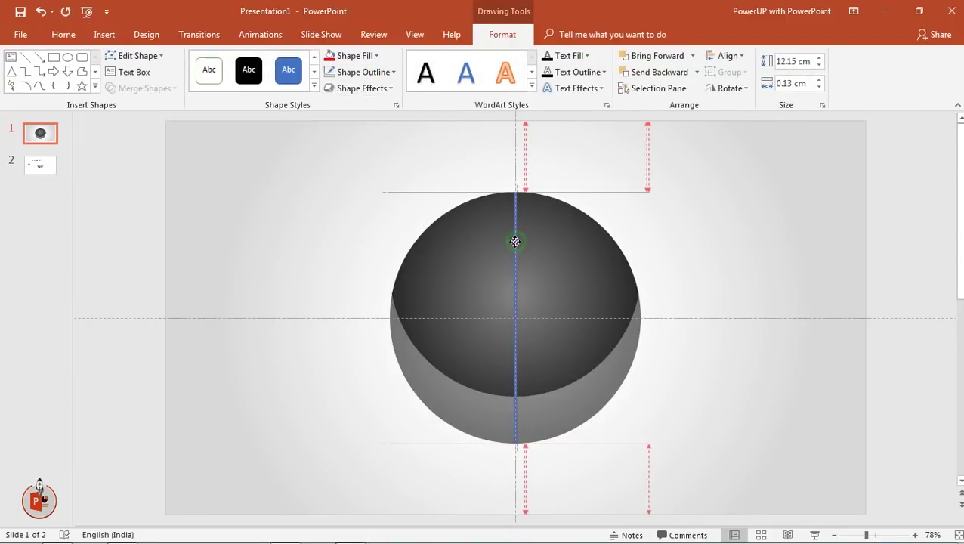
left_click(368, 58)
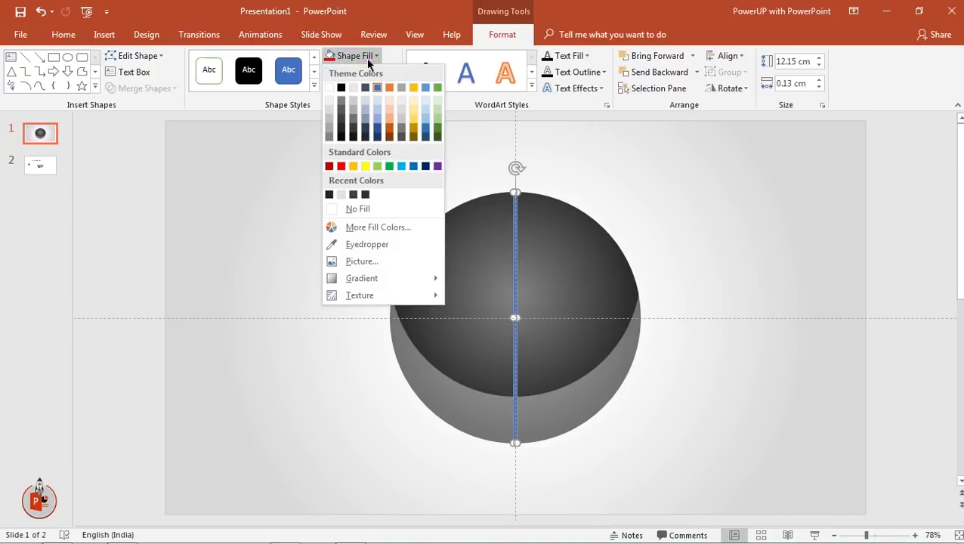
left_click(327, 99)
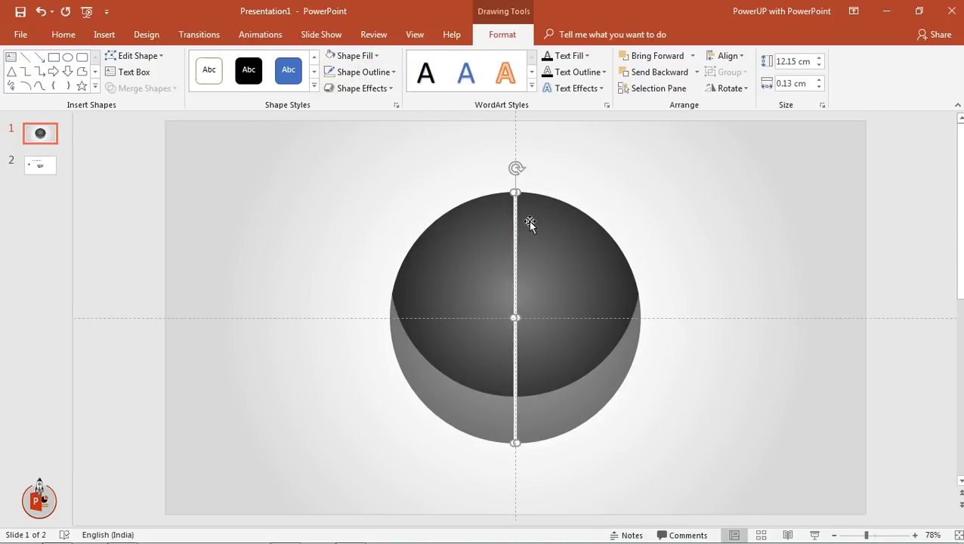
left_click(662, 191)
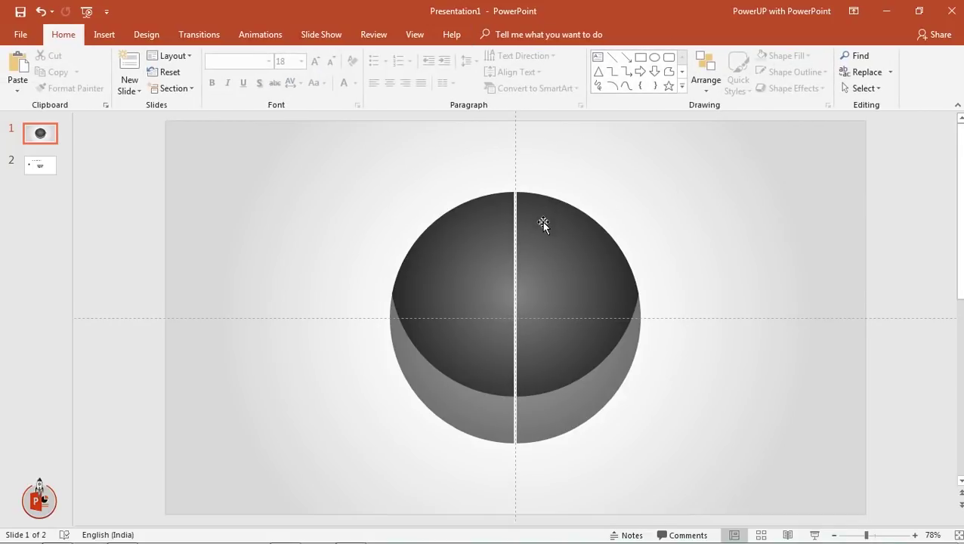
left_click(514, 234)
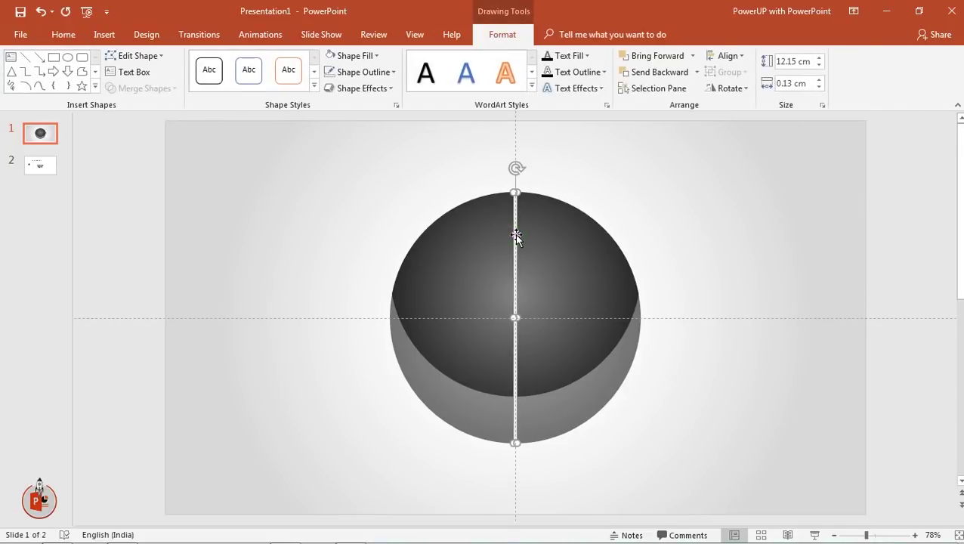
Step: Duplicate the bar, rotate the copy 30° and centre it on the sphere
key("ctrl+d")
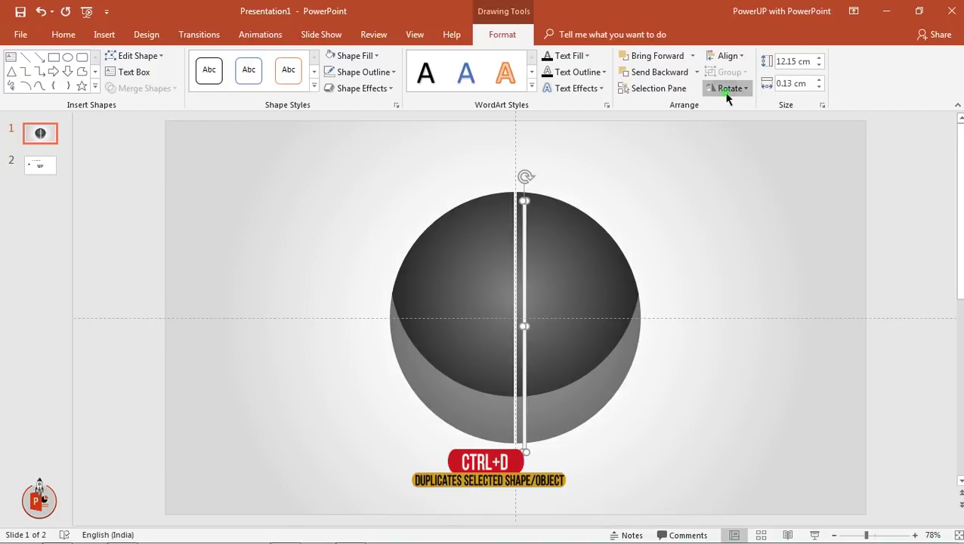
left_click(729, 89)
left_click(742, 160)
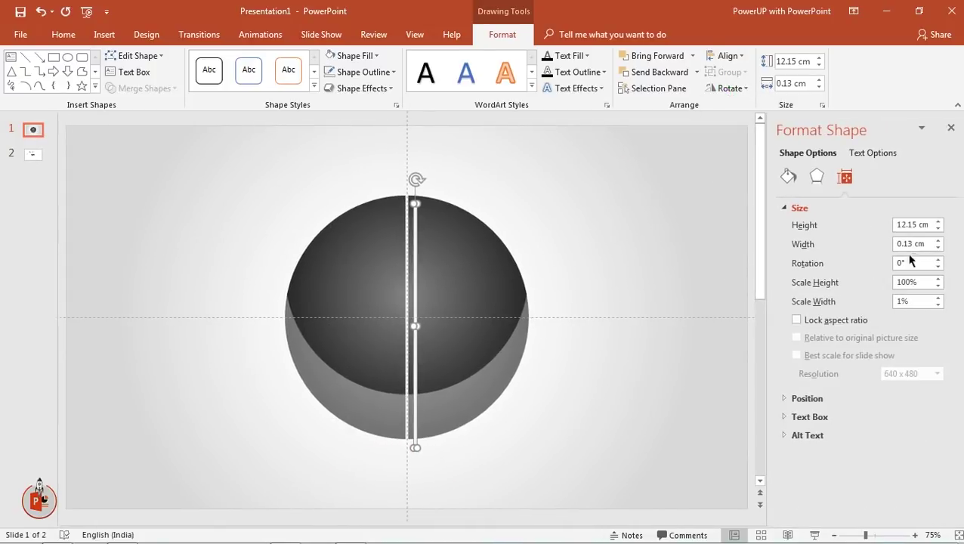
left_click_drag(914, 263, 893, 261)
type("0")
key("Return")
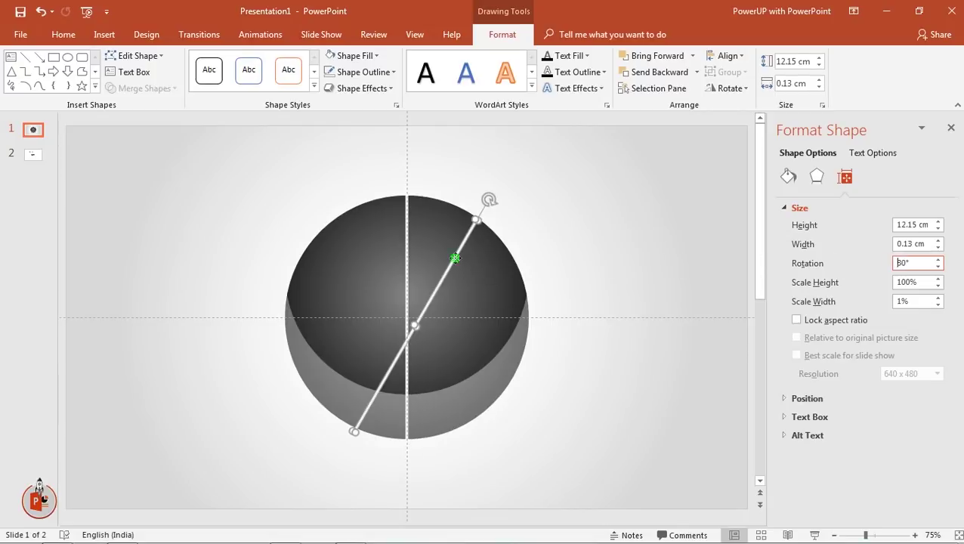
left_click_drag(455, 258, 449, 253)
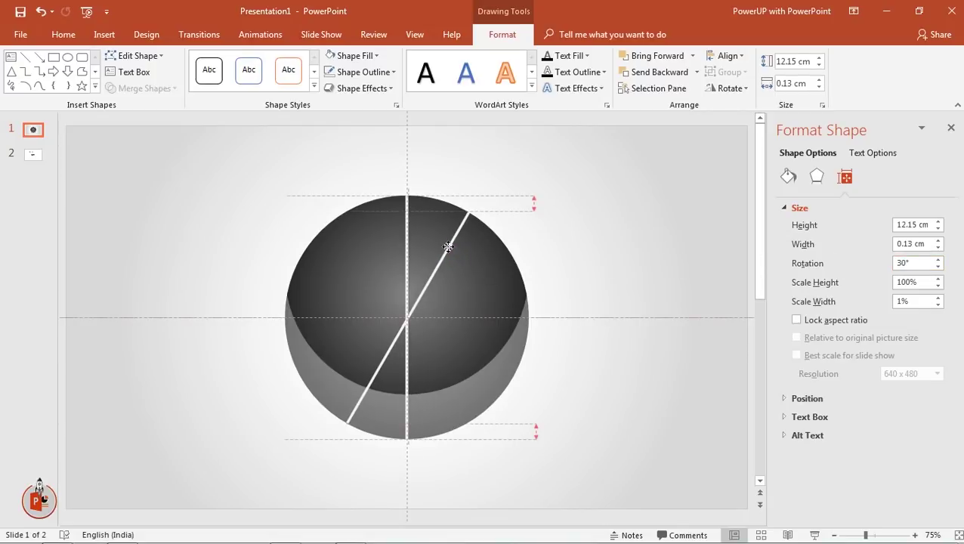
left_click_drag(448, 247, 448, 251)
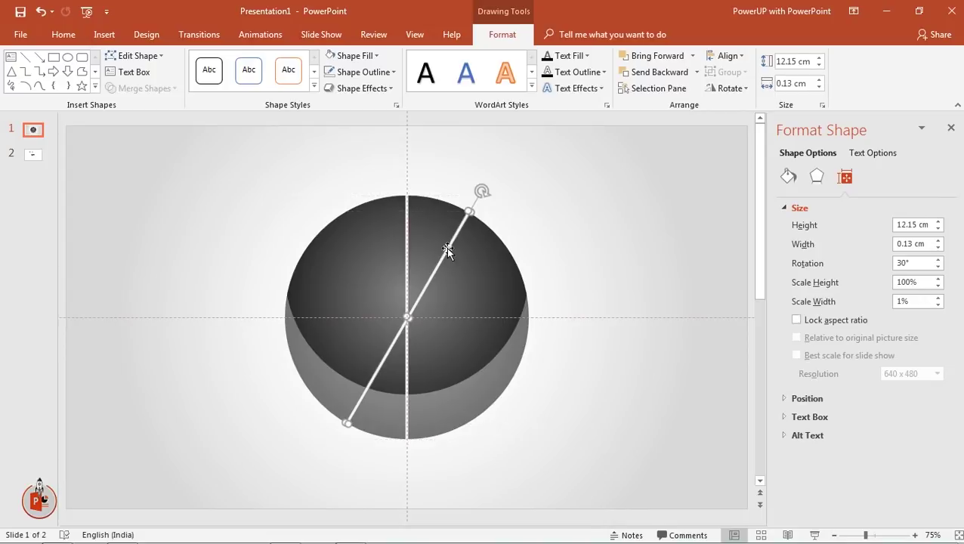
Step: Add two more centred copies rotated 60° and 90°
key("ctrl+d")
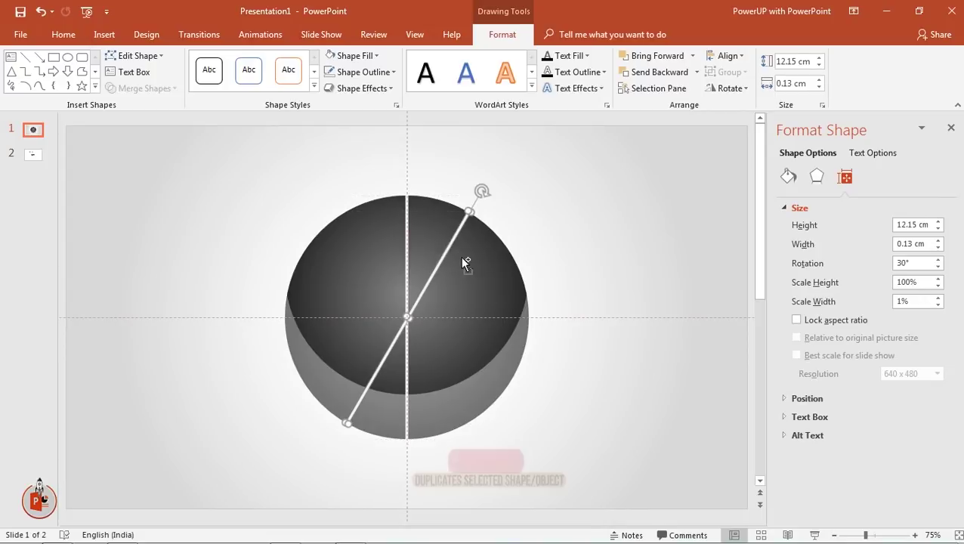
double_click(906, 262)
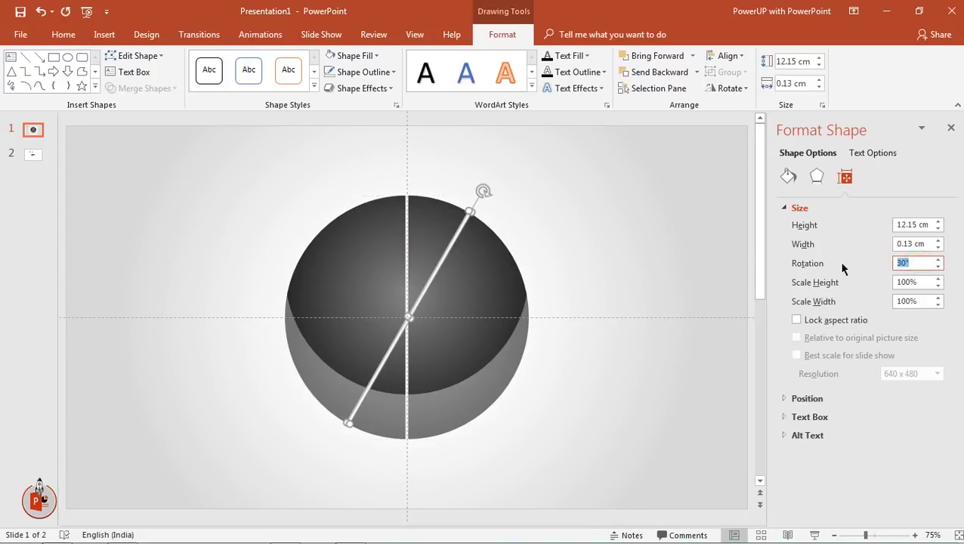
type("60")
key("Return")
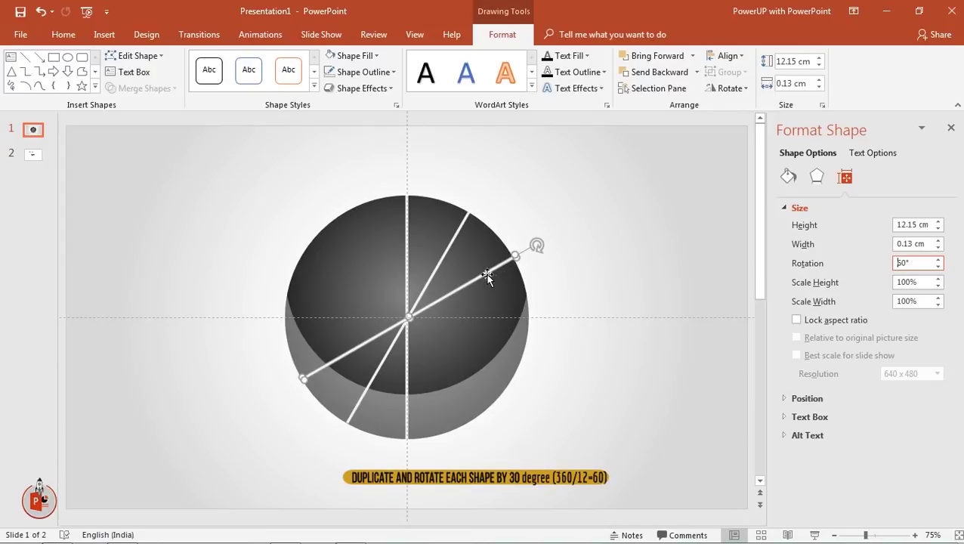
key("Escape")
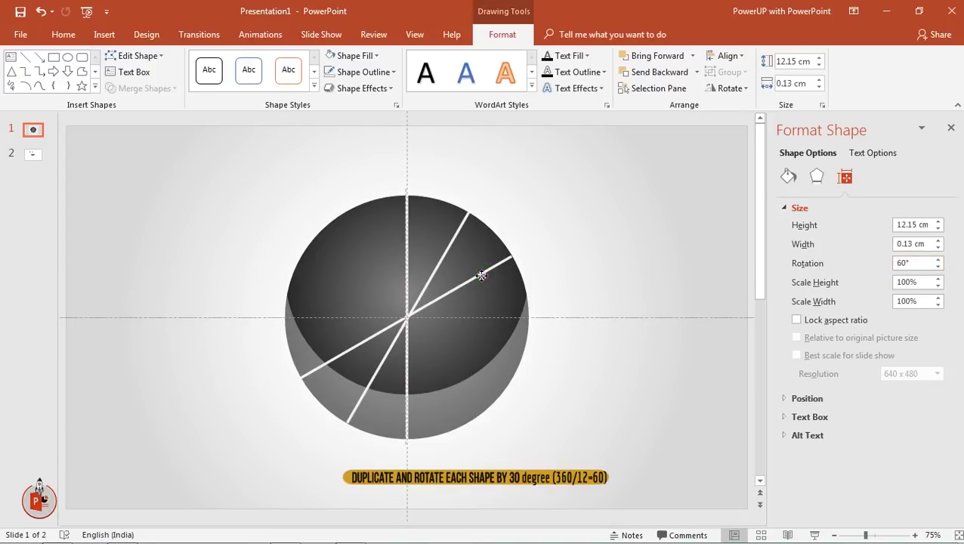
left_click(482, 276)
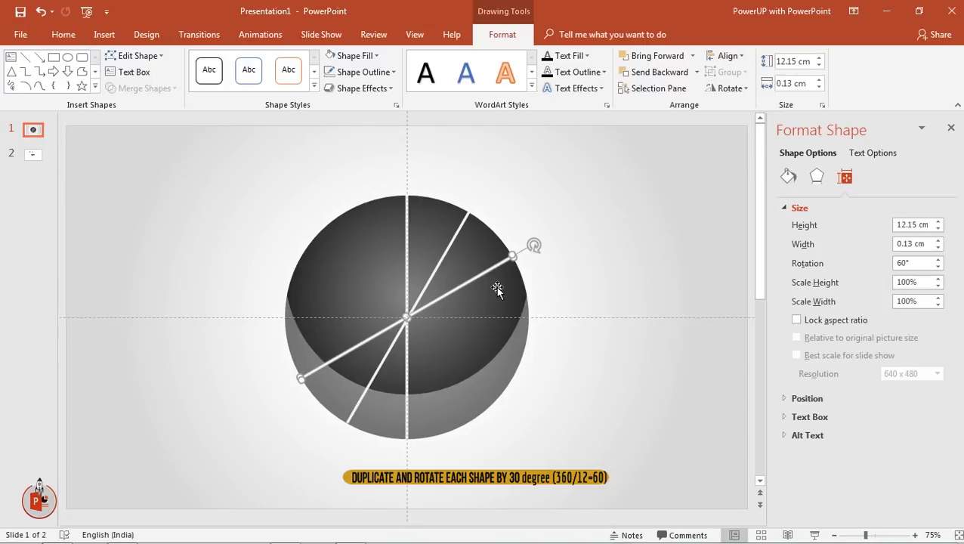
key("ctrl+d")
double_click(914, 263)
type("90")
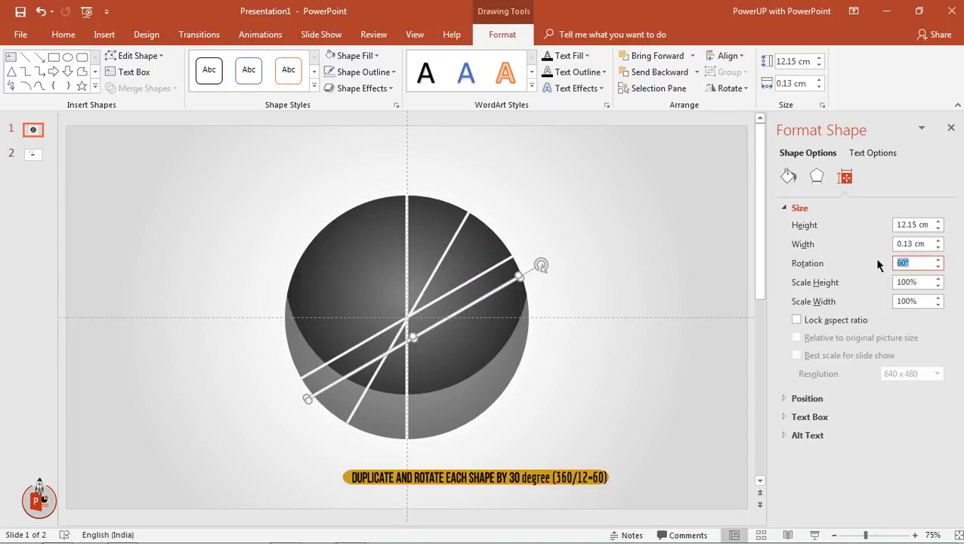
key("Return")
left_click_drag(495, 337, 487, 316)
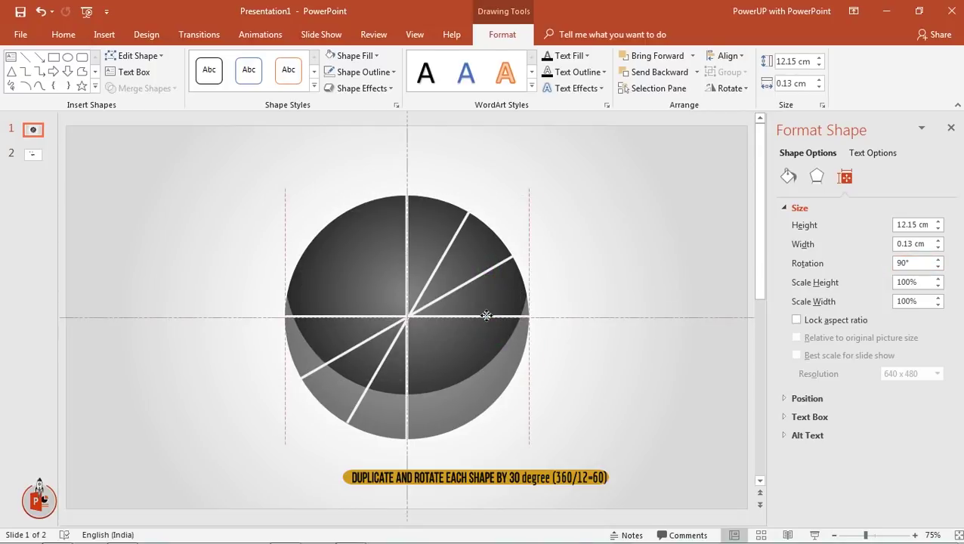
Step: Set the next spoke's rotation to 120° and centre it on the sphere
scroll(484, 318, "up", 5)
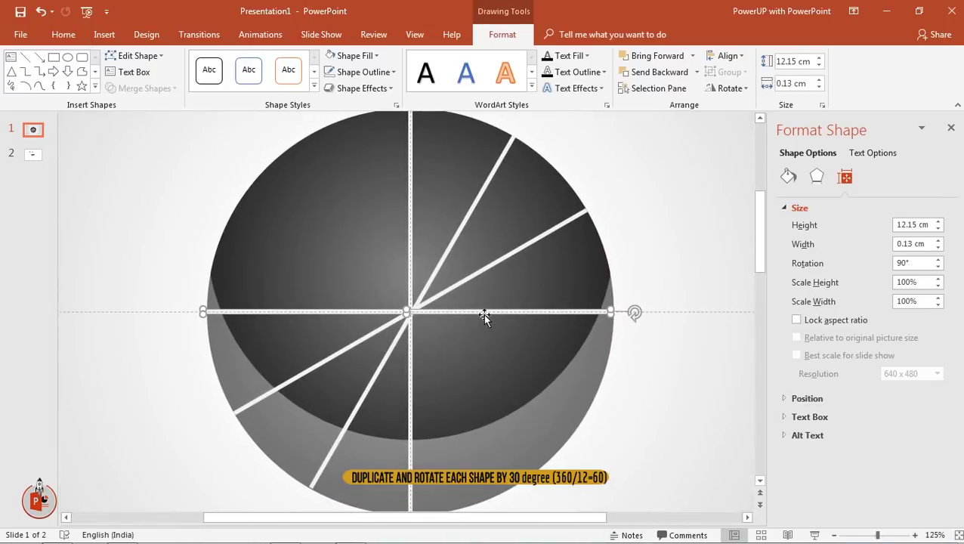
left_click_drag(484, 316, 511, 326)
double_click(903, 262)
type("120")
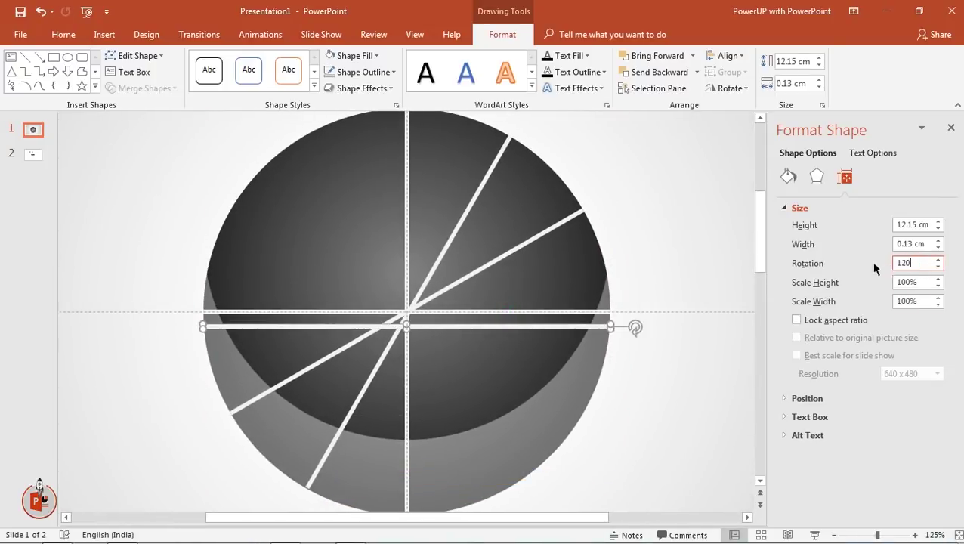
key("Return")
left_click_drag(473, 369, 479, 349)
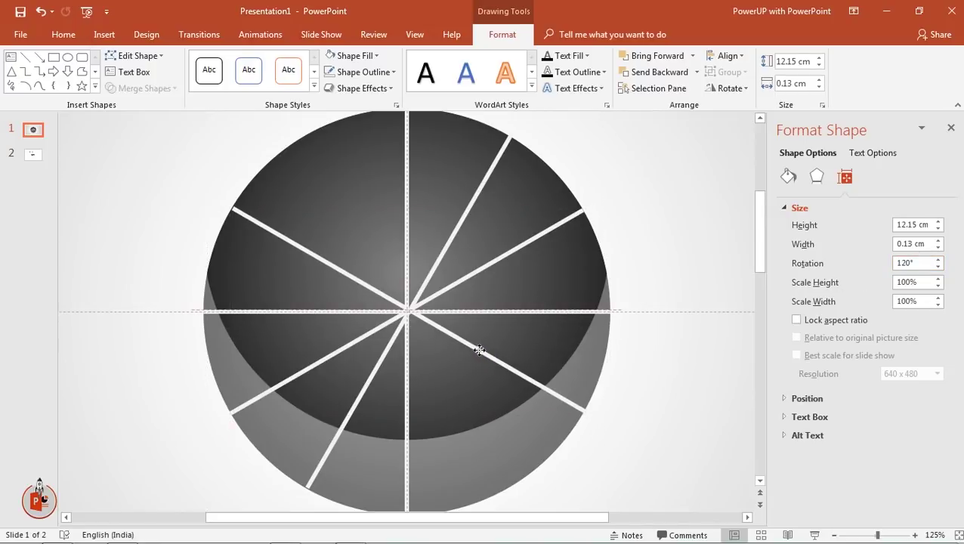
Step: Duplicate the 120° spoke and rotate the copy to 150°
key("ctrl+d")
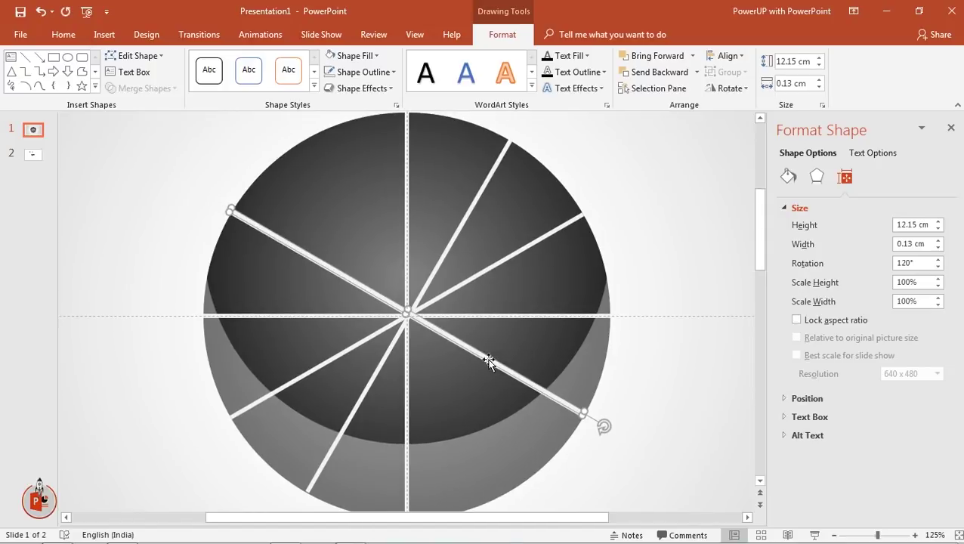
double_click(918, 263)
type("150")
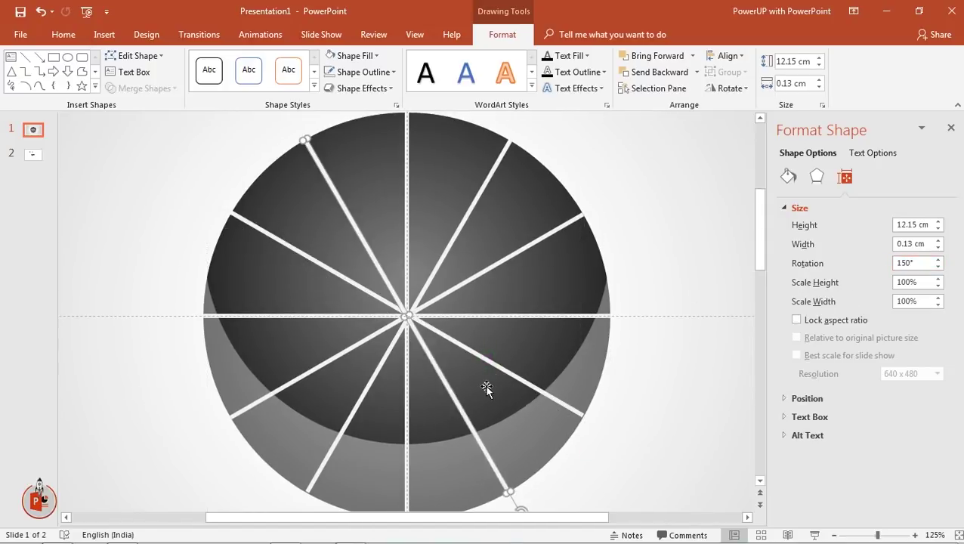
key("Return")
left_click(617, 363)
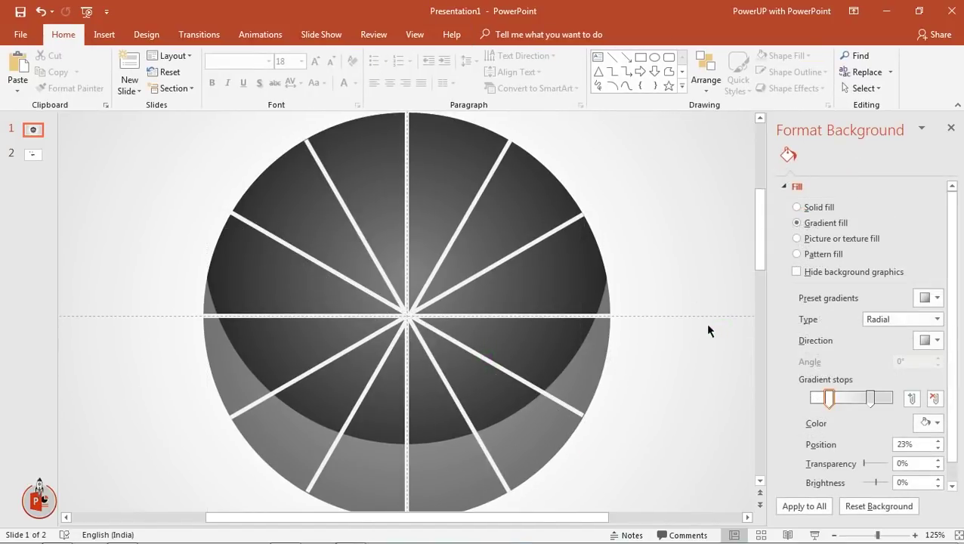
left_click(374, 259)
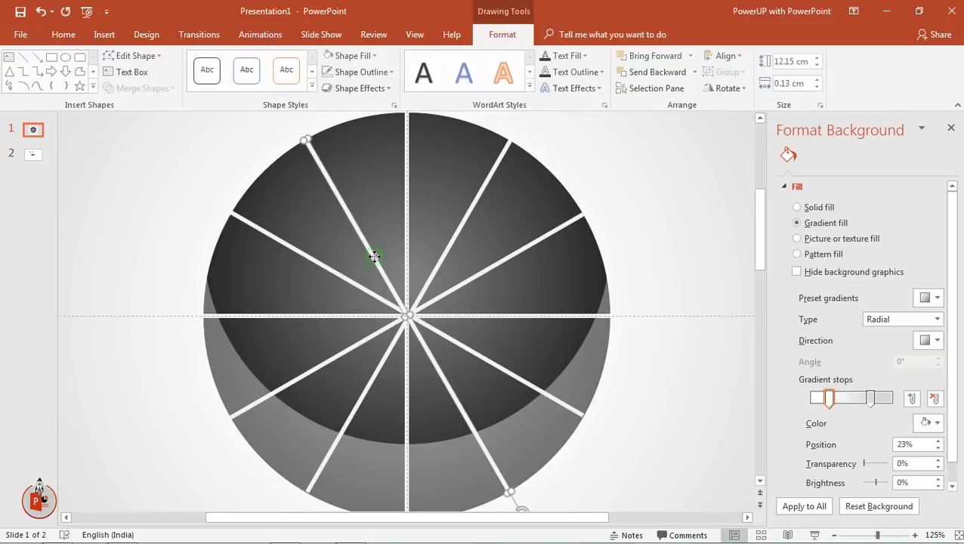
left_click(693, 235)
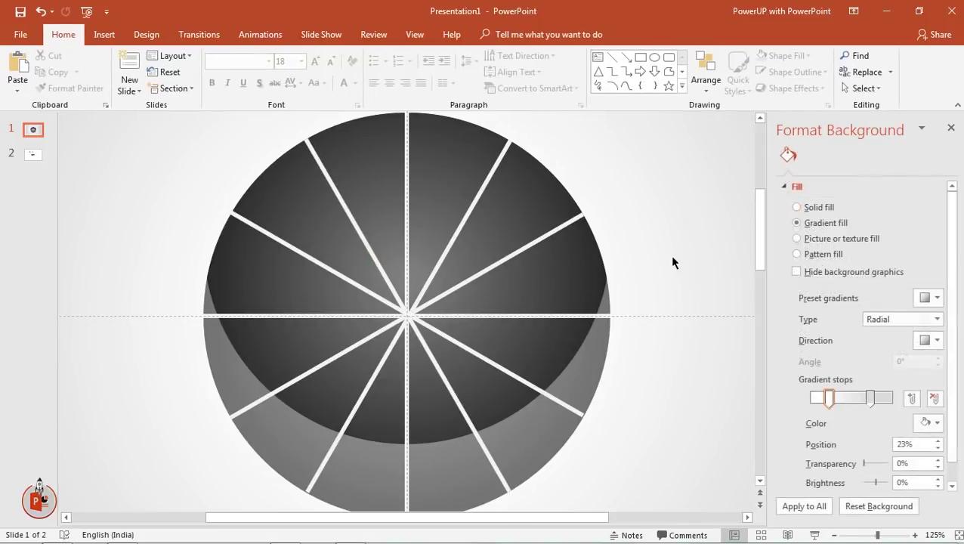
scroll(670, 257, "down", 5)
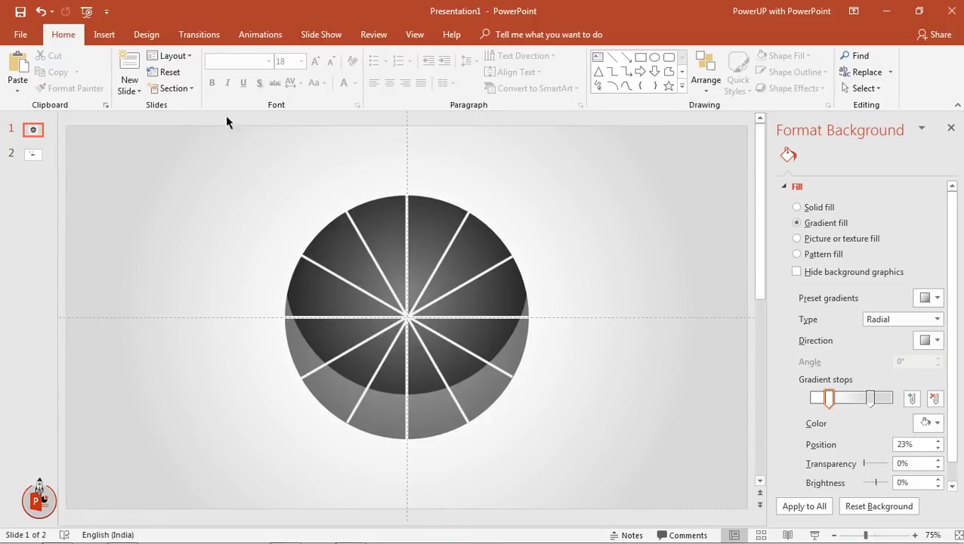
Step: Draw a small oval at the dial's centre and align it to the slide's centre and middle
left_click(106, 35)
left_click(242, 93)
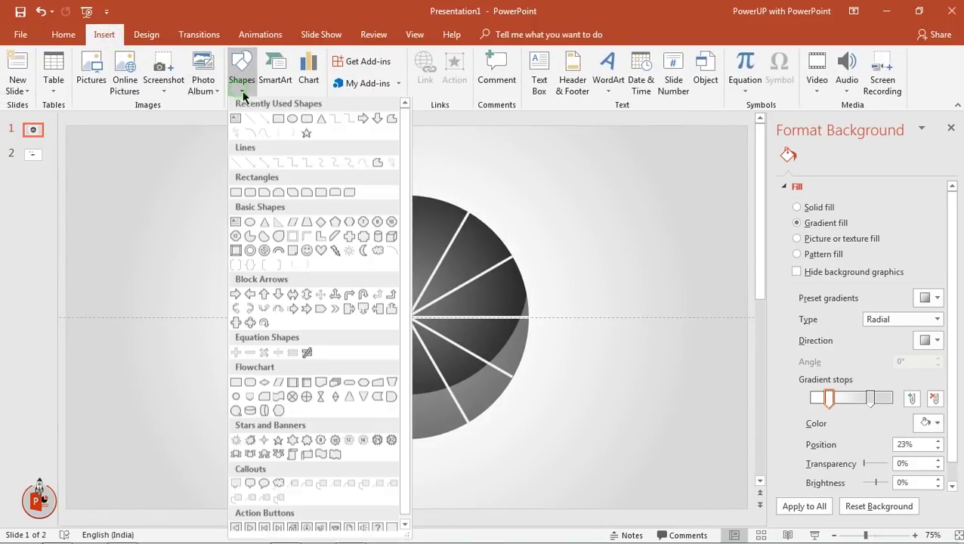
left_click(293, 119)
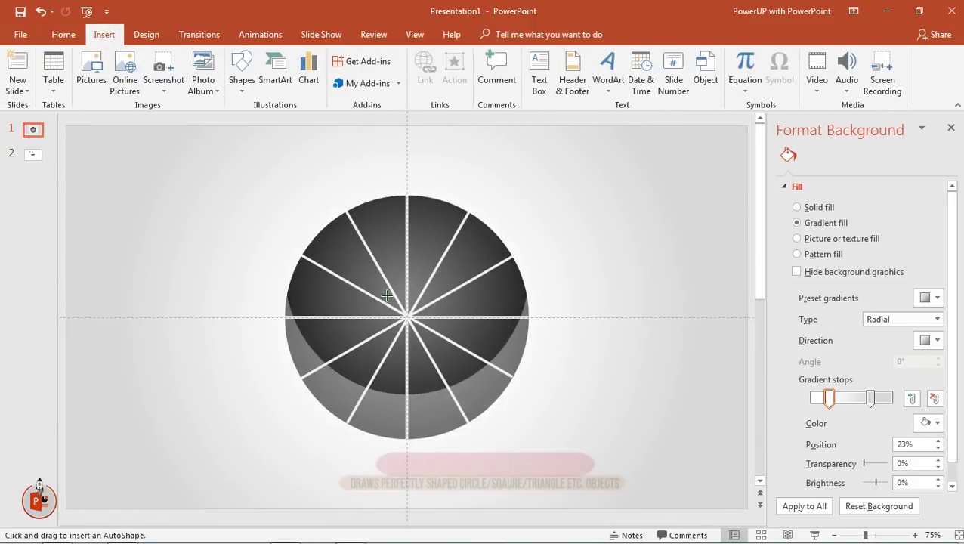
left_click_drag(387, 295, 435, 350)
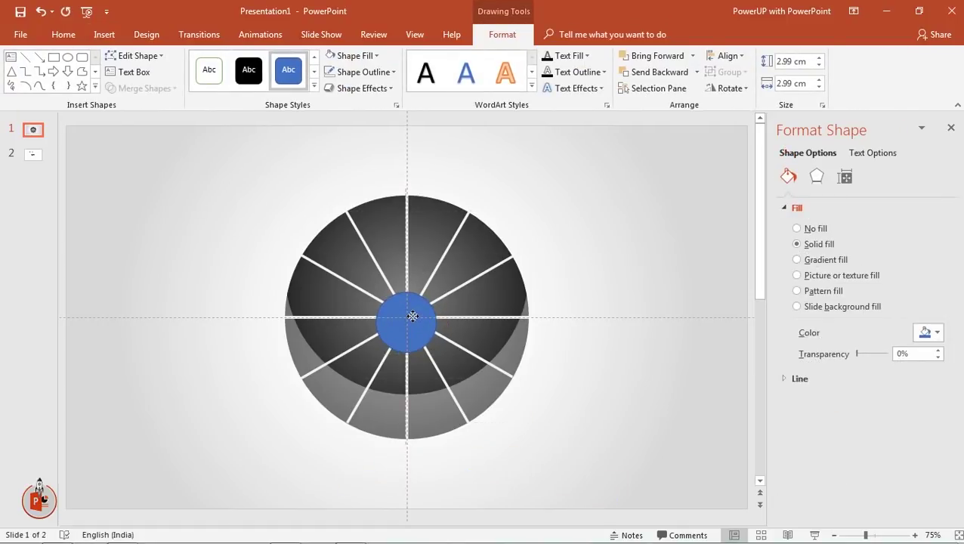
left_click_drag(413, 315, 413, 318)
left_click(727, 56)
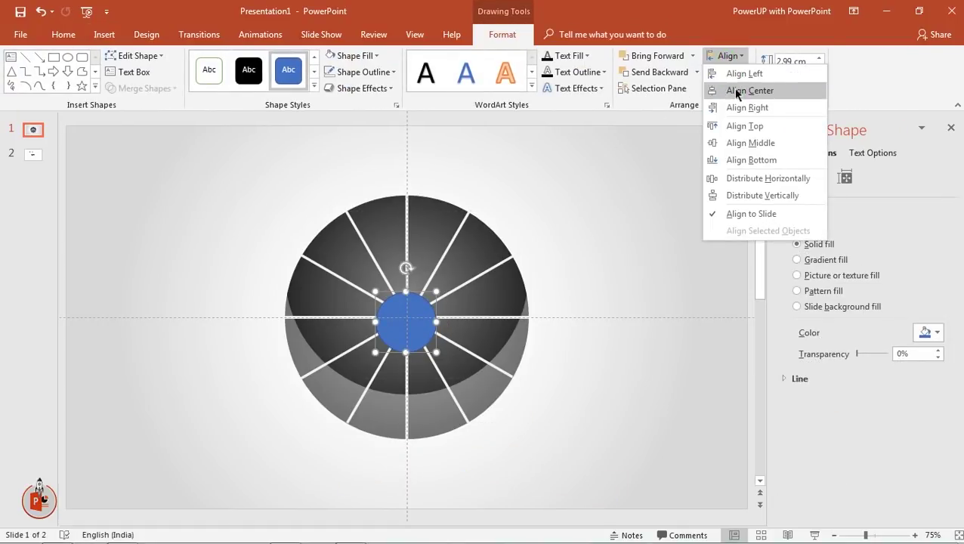
left_click(735, 91)
left_click(737, 60)
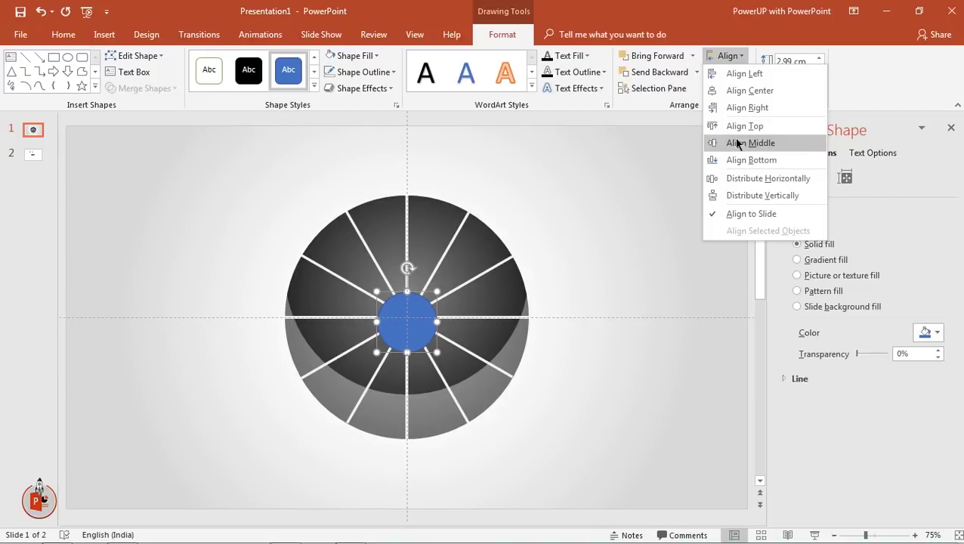
left_click(736, 142)
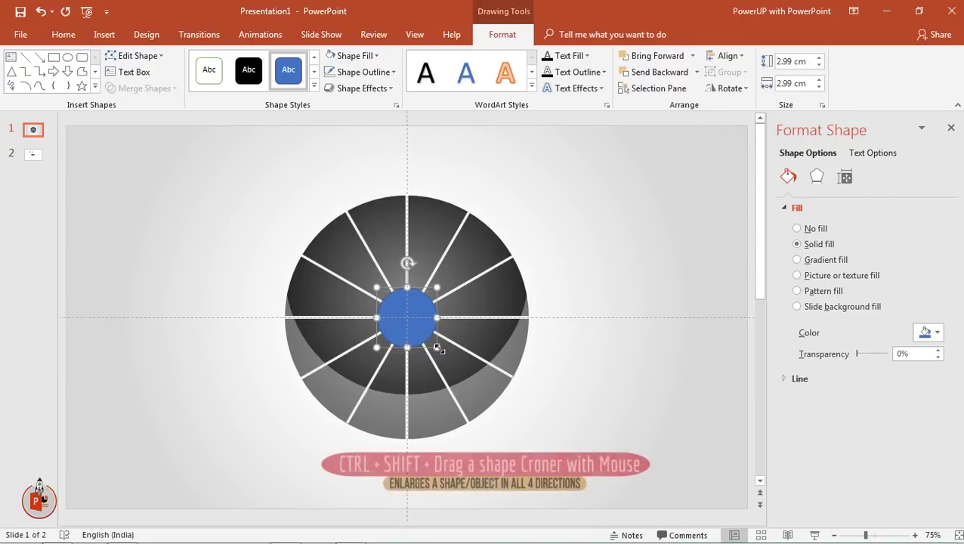
Step: Enlarge the circle evenly to about 11.18 cm so only short ticks show at the rim
left_click_drag(437, 348, 520, 428)
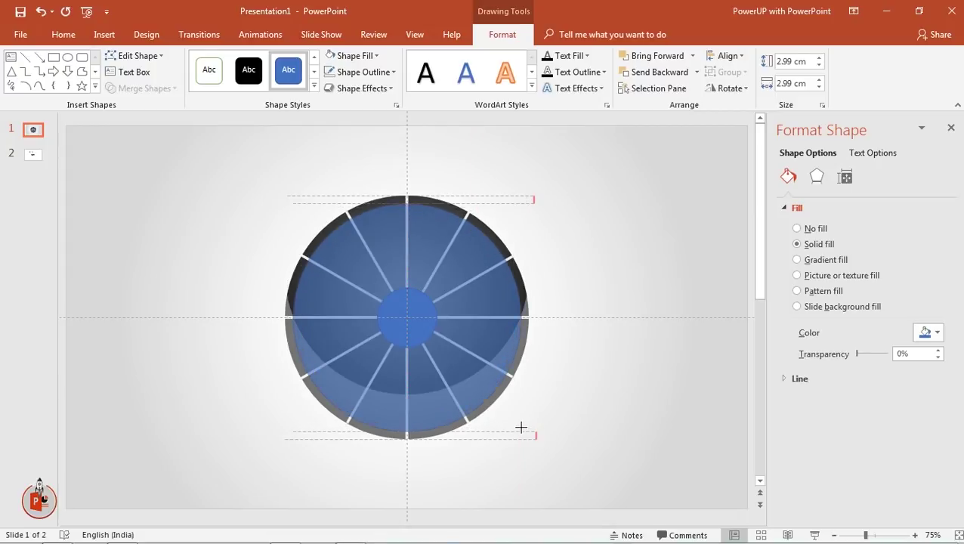
left_click_drag(520, 428, 520, 428)
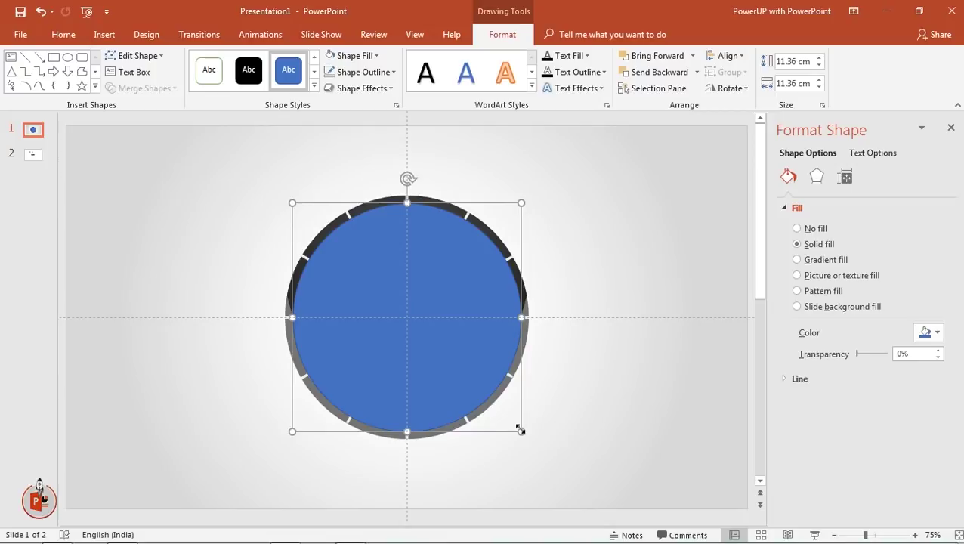
left_click(520, 429)
left_click_drag(520, 430, 514, 420)
scroll(512, 420, "up", 1, "ctrl")
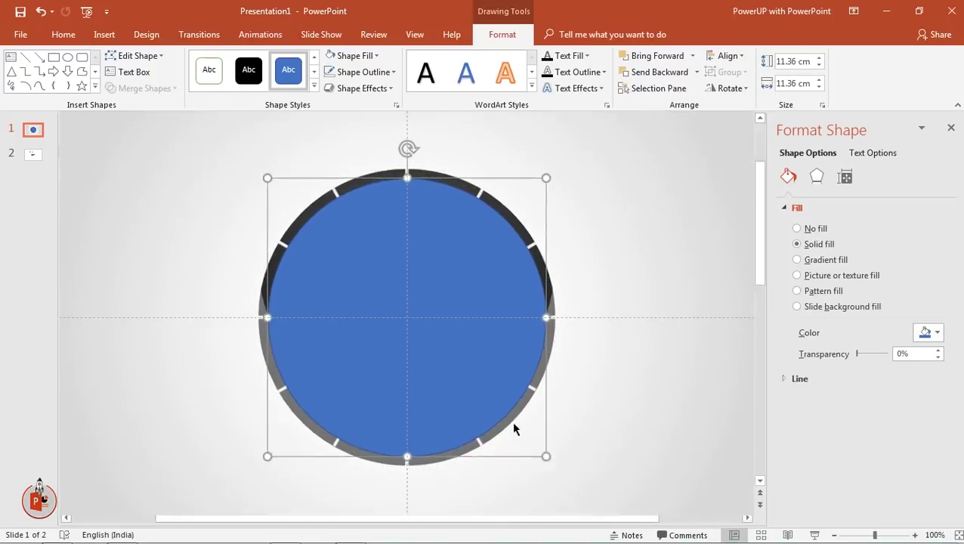
scroll(511, 420, "up", 3, "ctrl")
scroll(511, 420, "up", 1, "ctrl")
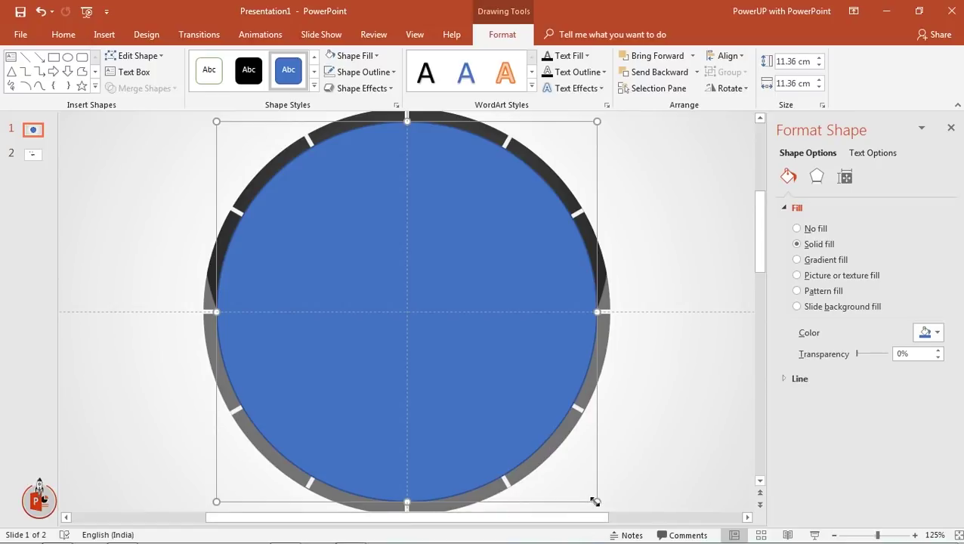
left_click_drag(597, 502, 594, 499)
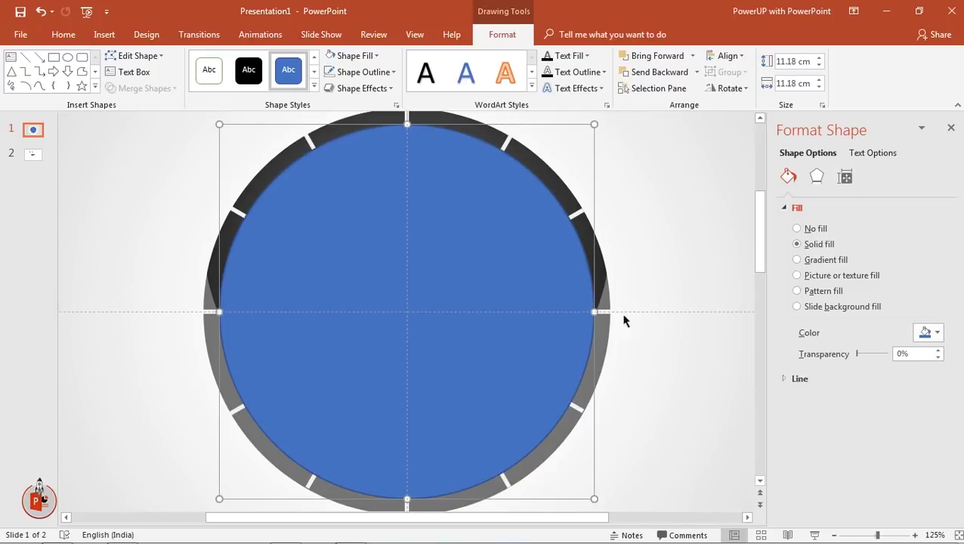
left_click(672, 273)
Step: Select the six spoke lines plus the blue circle and apply Merge Shapes > Fragment
left_click(576, 215)
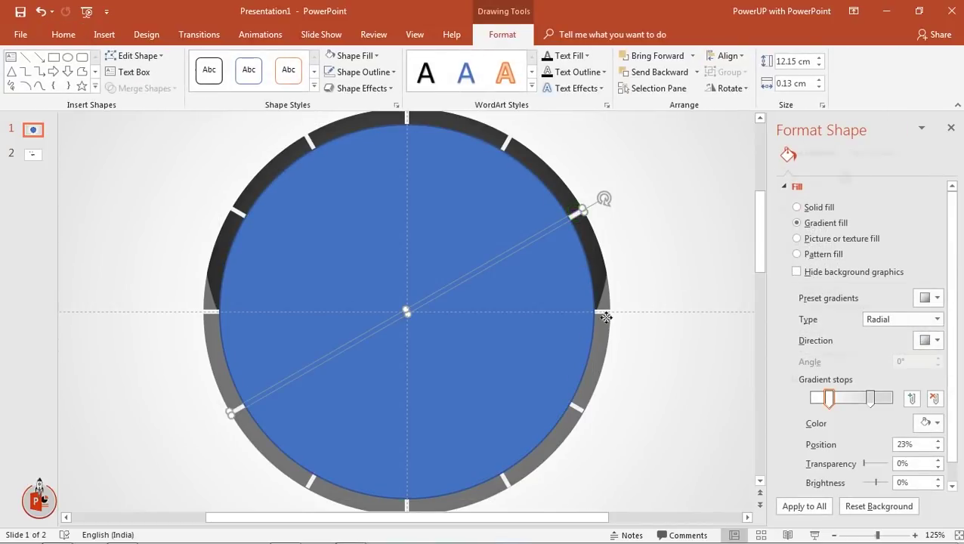
left_click(604, 311, "shift")
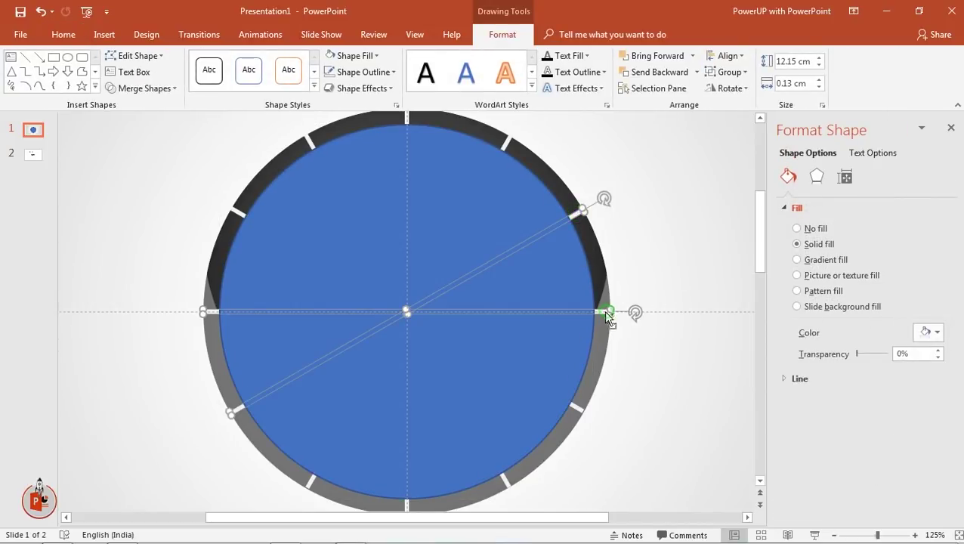
left_click(578, 413, "shift")
left_click(505, 480, "shift")
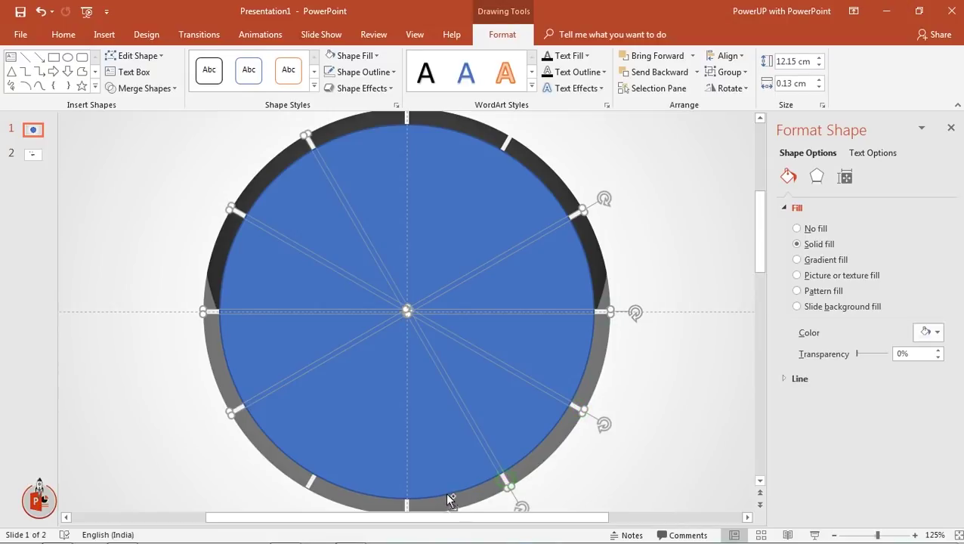
left_click(409, 503, "shift")
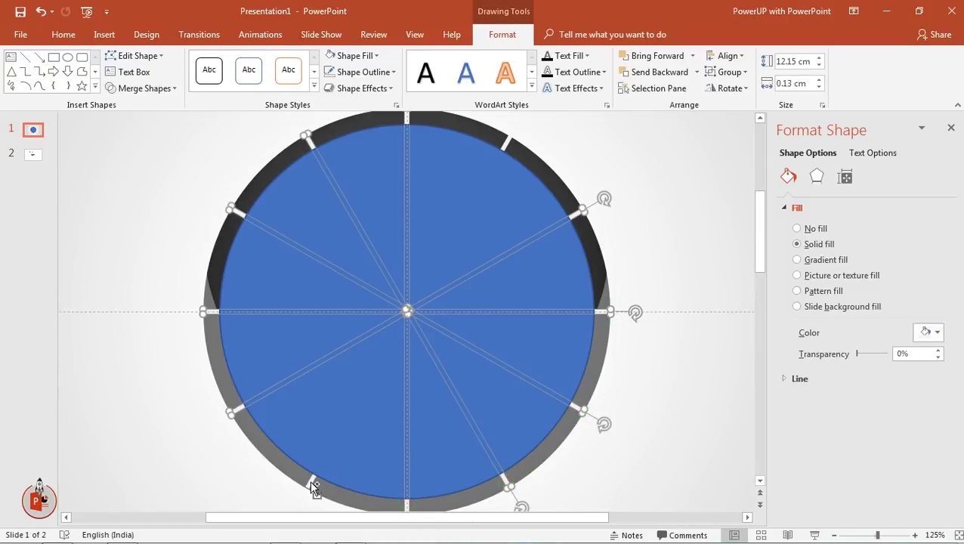
left_click(312, 485, "shift")
left_click(431, 438, "shift")
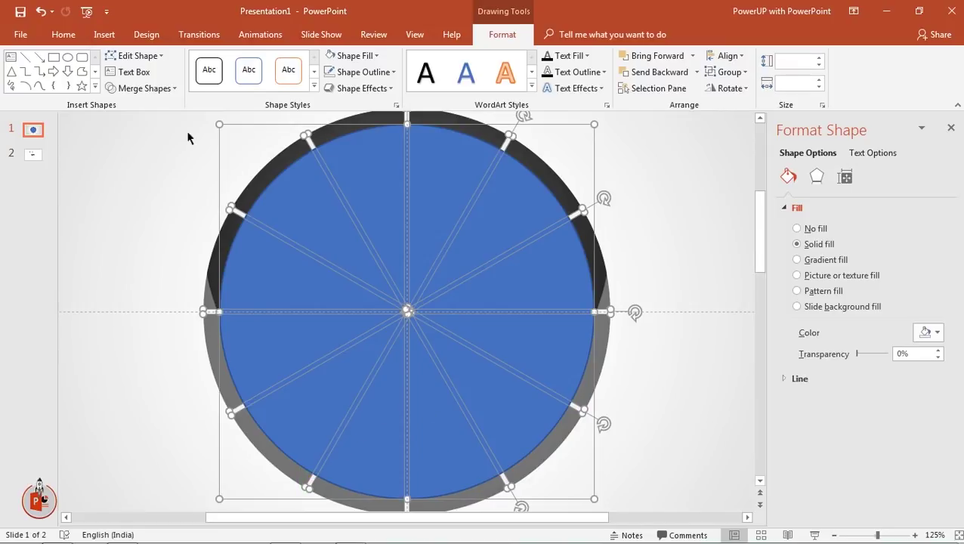
left_click(143, 88)
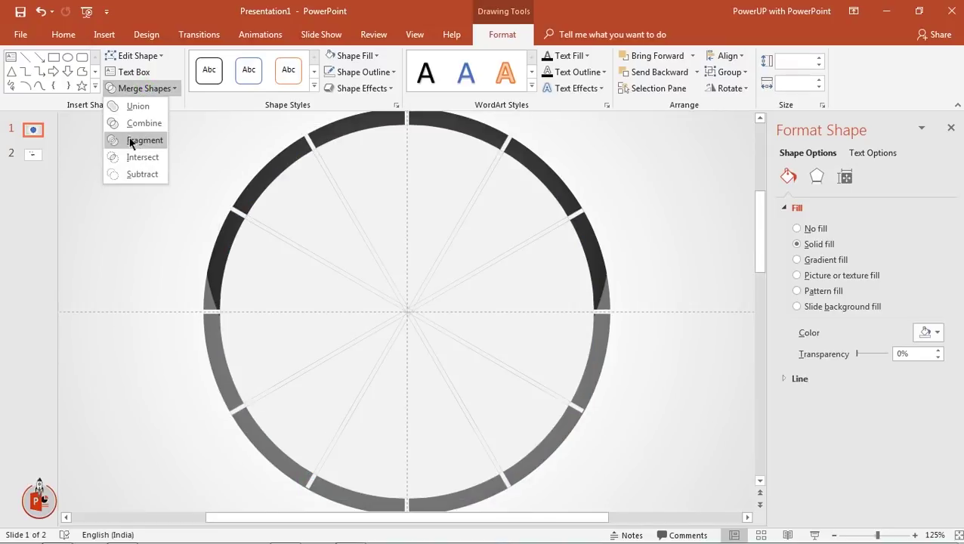
left_click(130, 142)
Step: Delete the twelve inner ring wedges around the dial
left_click(130, 255)
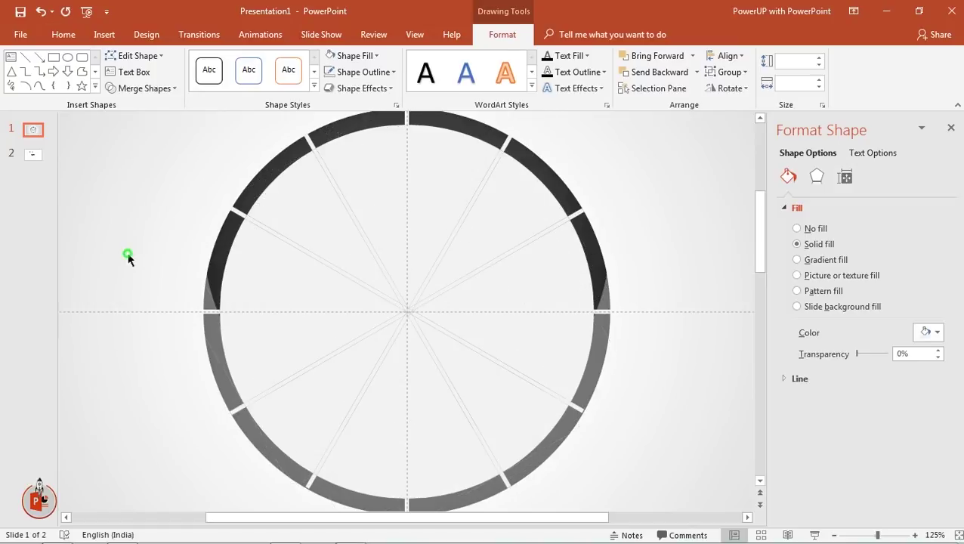
left_click(307, 204)
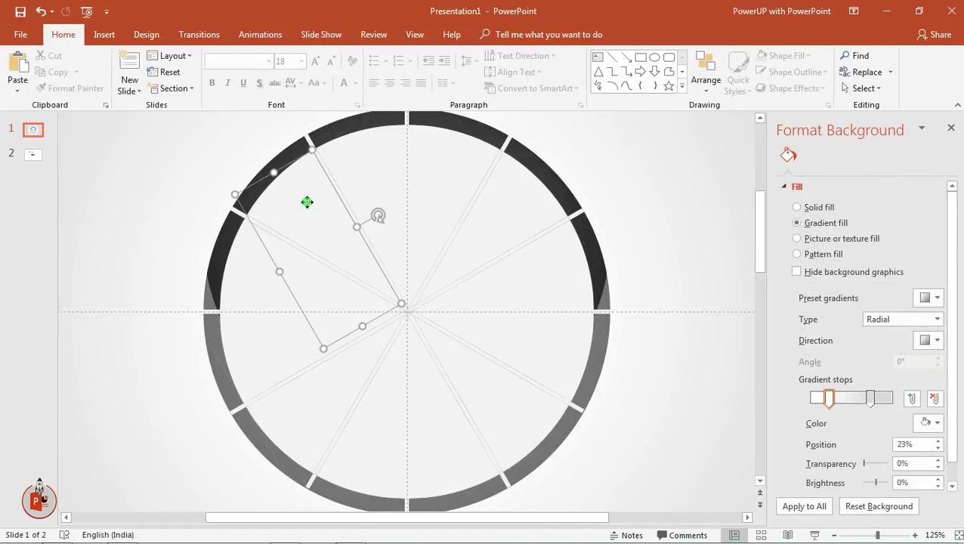
left_click(356, 191, "shift")
left_click(463, 162, "shift")
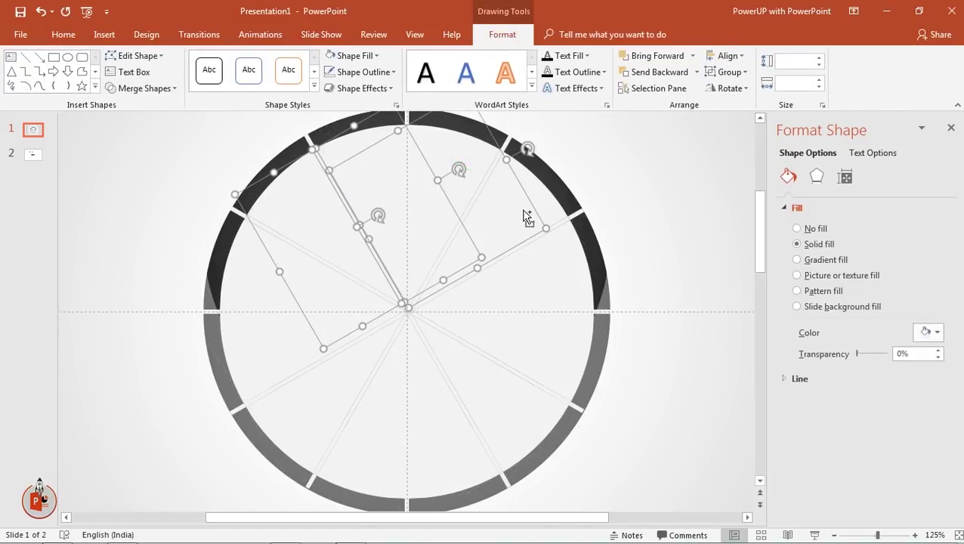
left_click(543, 197, "shift")
left_click(567, 287, "shift")
left_click(555, 361, "shift")
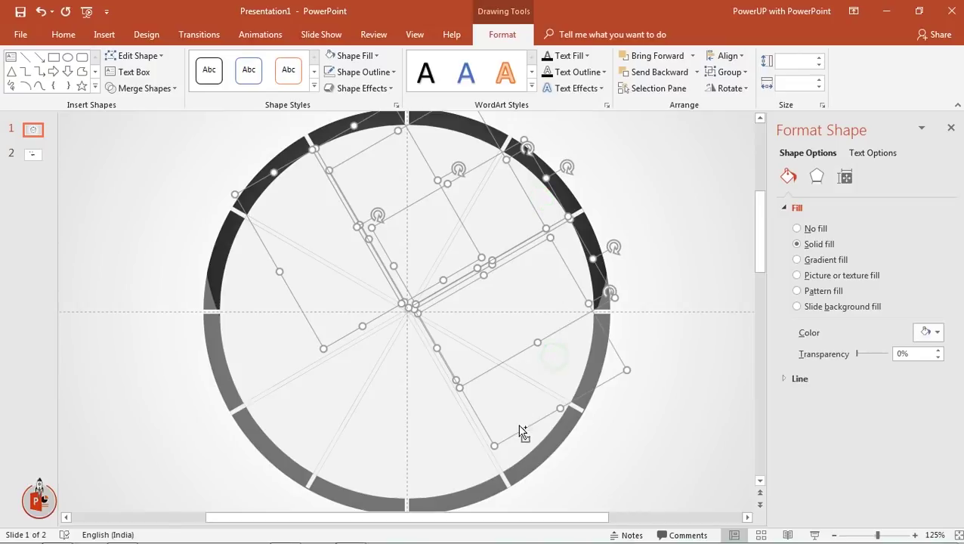
left_click(517, 446, "shift")
left_click(428, 472, "shift")
left_click(355, 462, "shift")
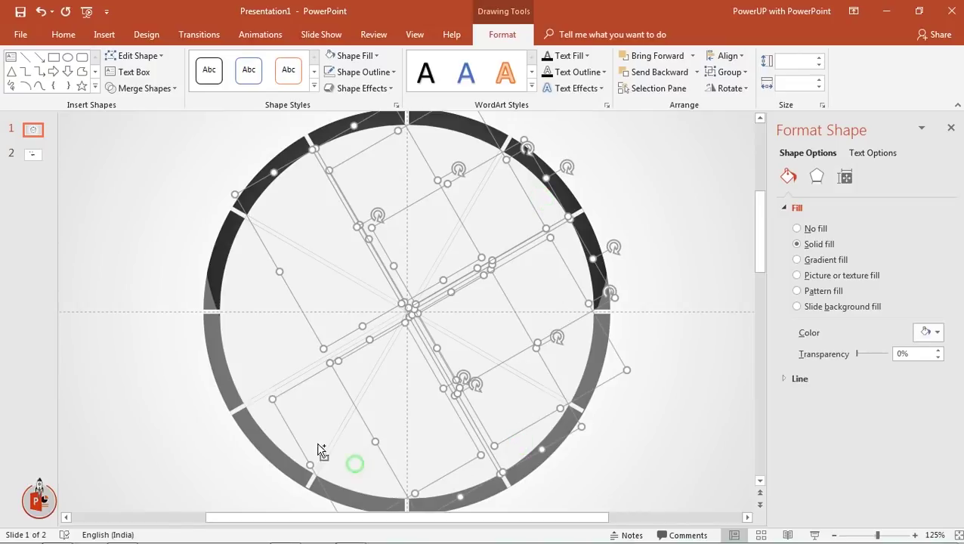
left_click(274, 421, "shift")
left_click(253, 339, "shift")
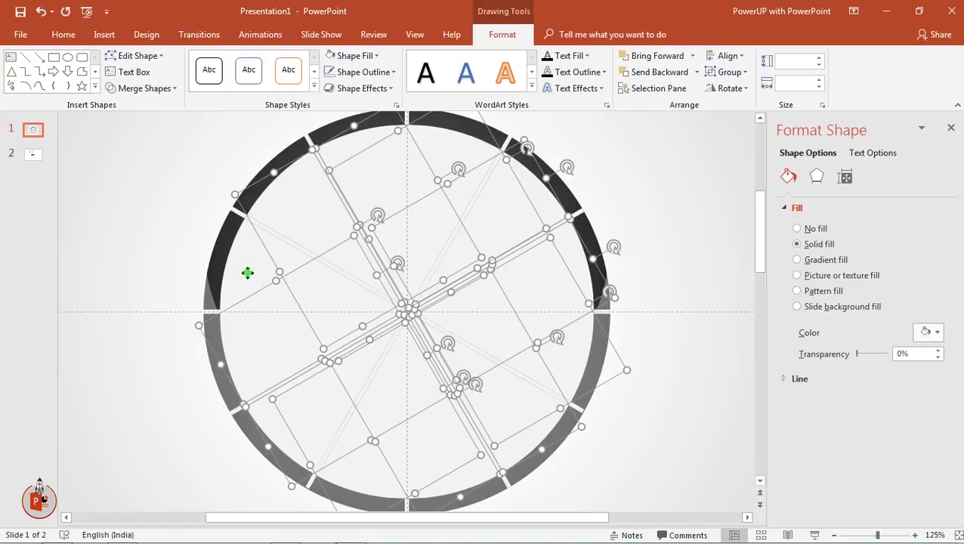
left_click(248, 275, "shift")
key("Delete")
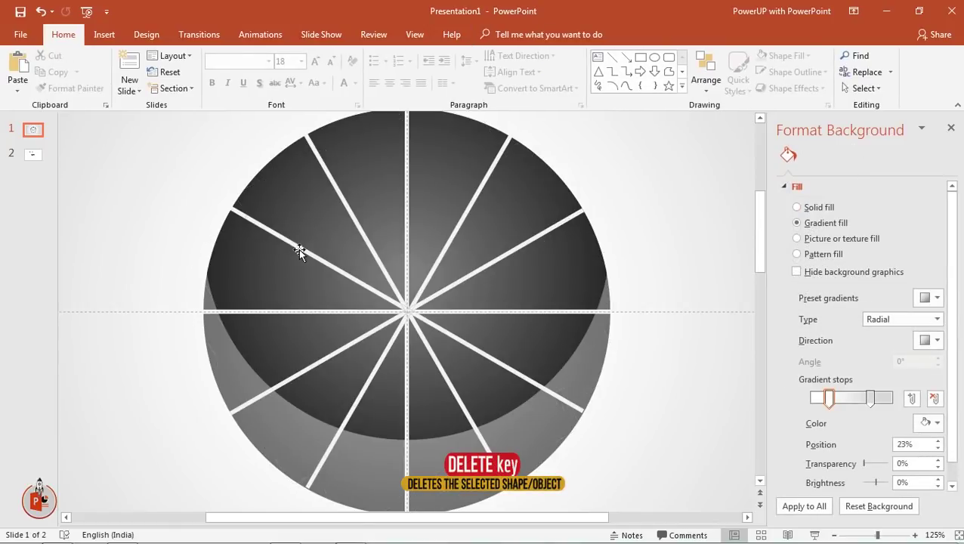
Step: Delete the remaining dark slices and spoke lines between the tick marks
left_click(352, 225)
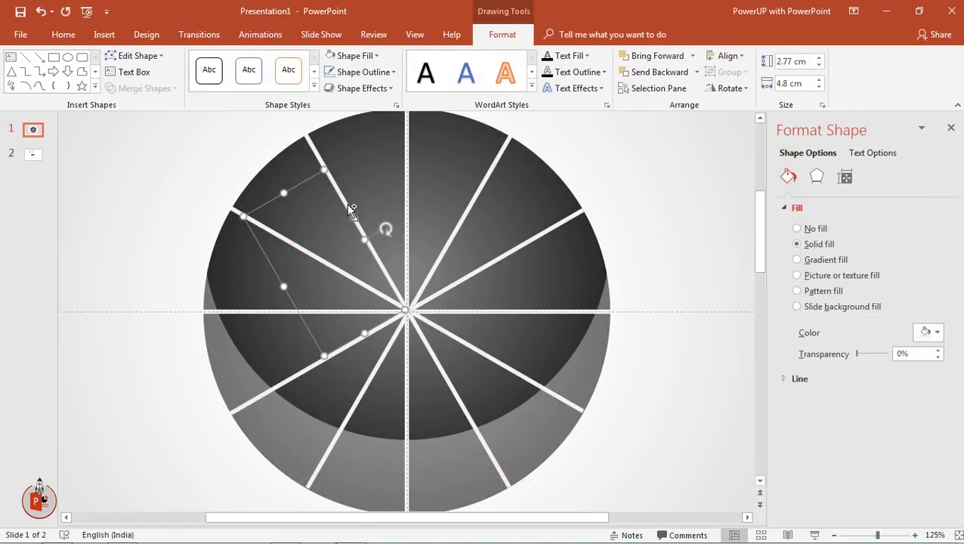
left_click(350, 210, "shift")
left_click(410, 210, "shift")
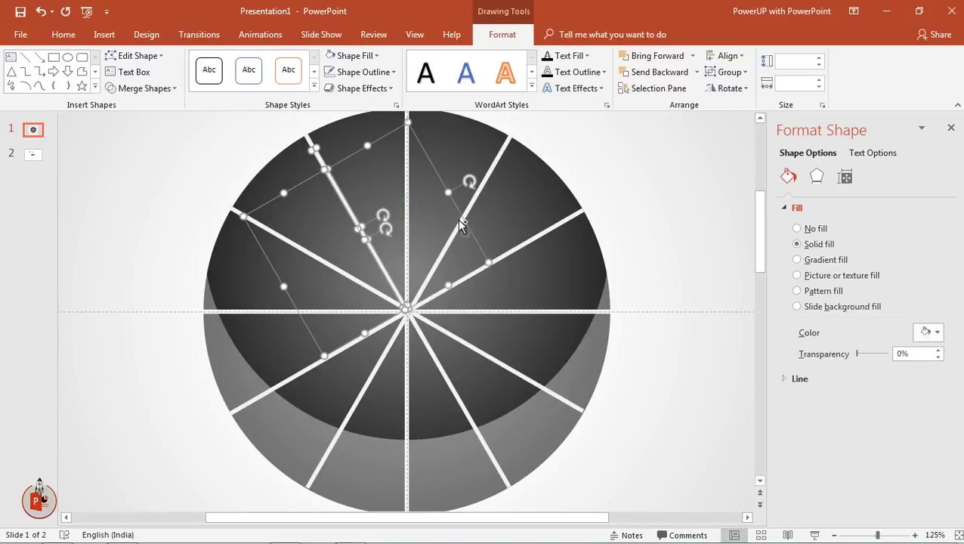
left_click(469, 243, "shift")
left_click(510, 254, "shift")
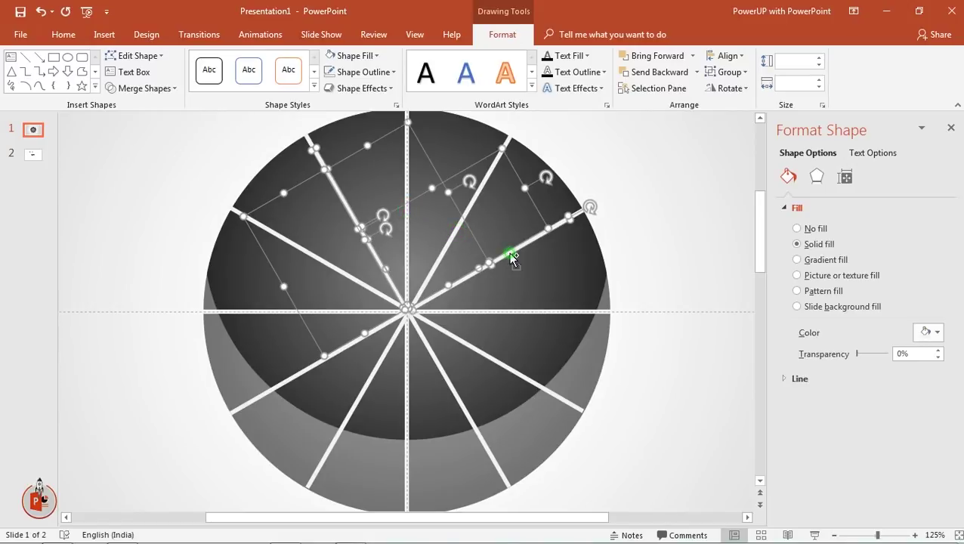
left_click(513, 316, "shift")
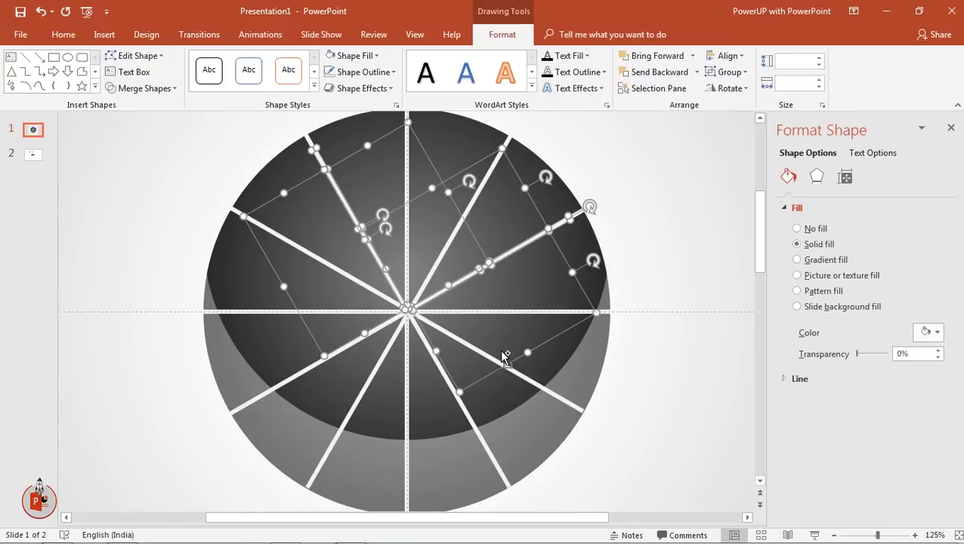
left_click(491, 361, "shift")
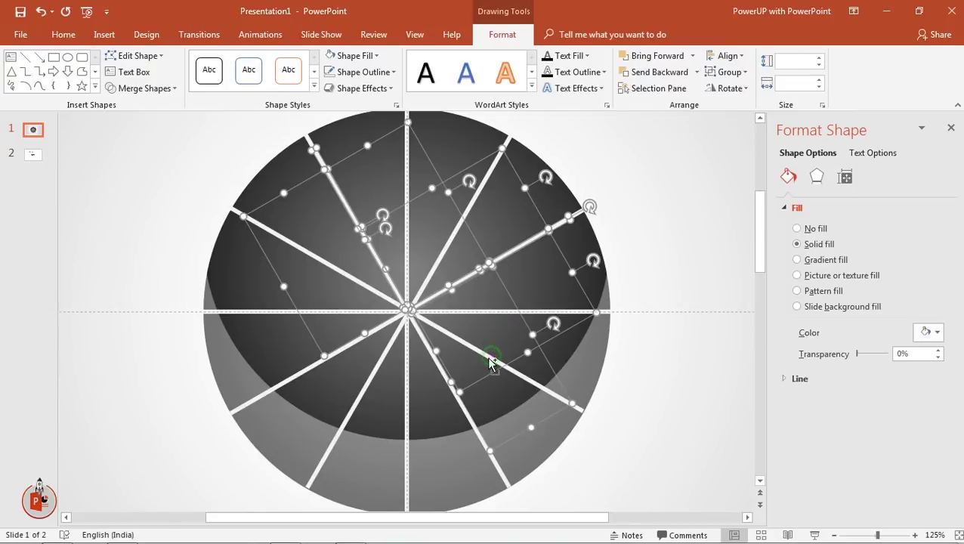
left_click(465, 408, "shift")
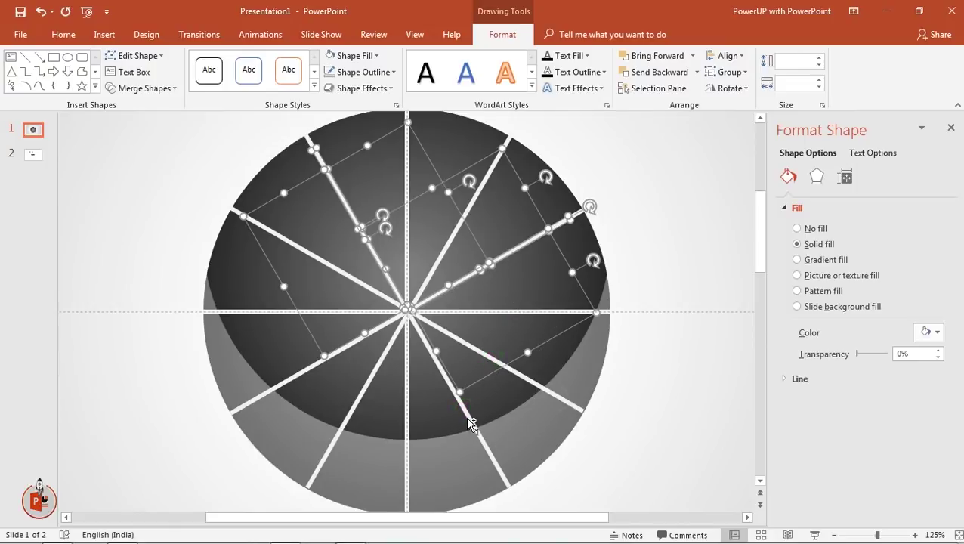
left_click(471, 419, "shift")
left_click(515, 374, "shift")
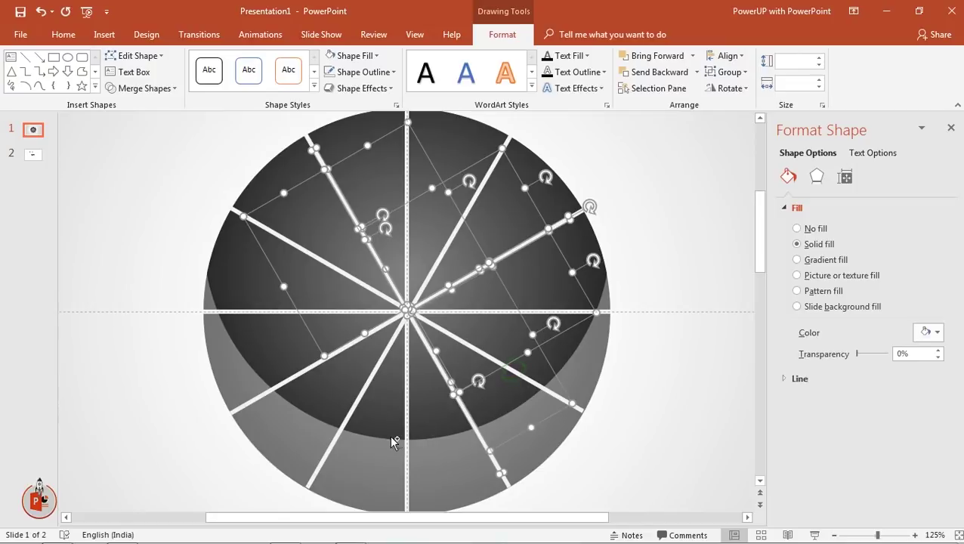
left_click(405, 433, "shift")
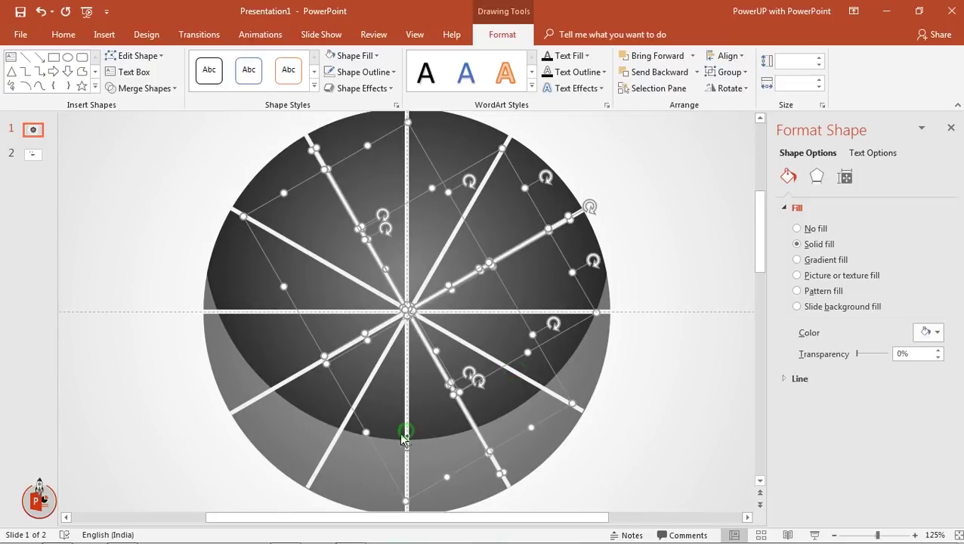
left_click(344, 438, "shift")
left_click(257, 399, "shift")
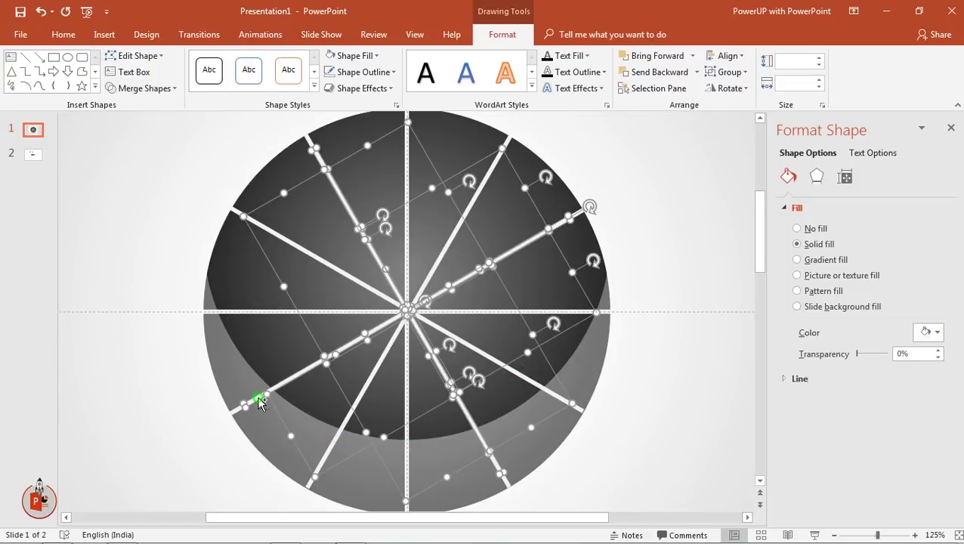
left_click(257, 311, "shift")
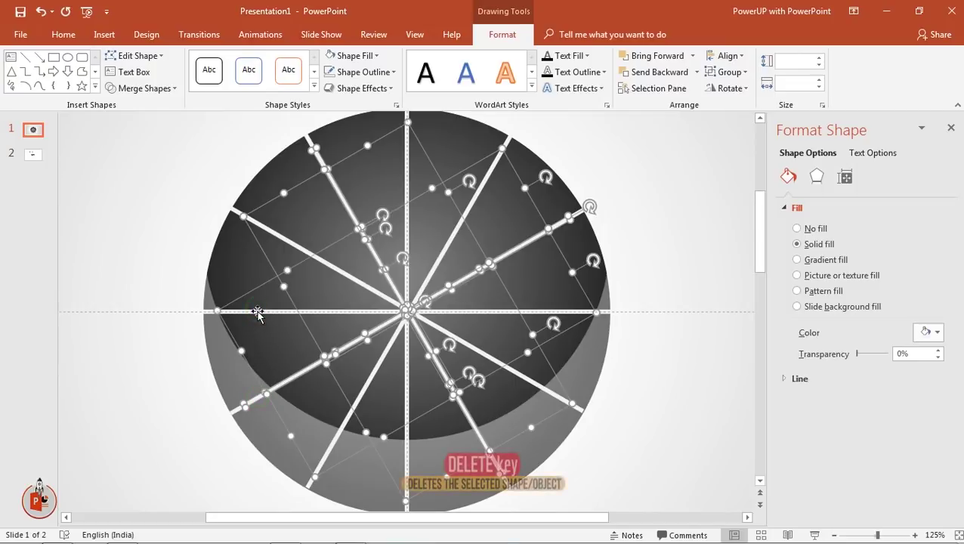
key("Delete")
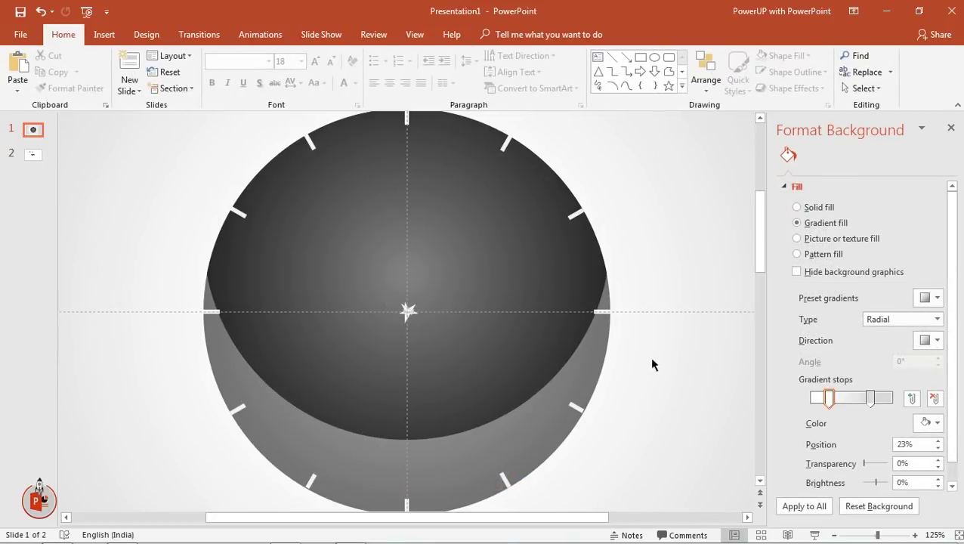
Step: Marquee-select and delete the leftover fragments at the dial's centre
left_click_drag(652, 390, 380, 283)
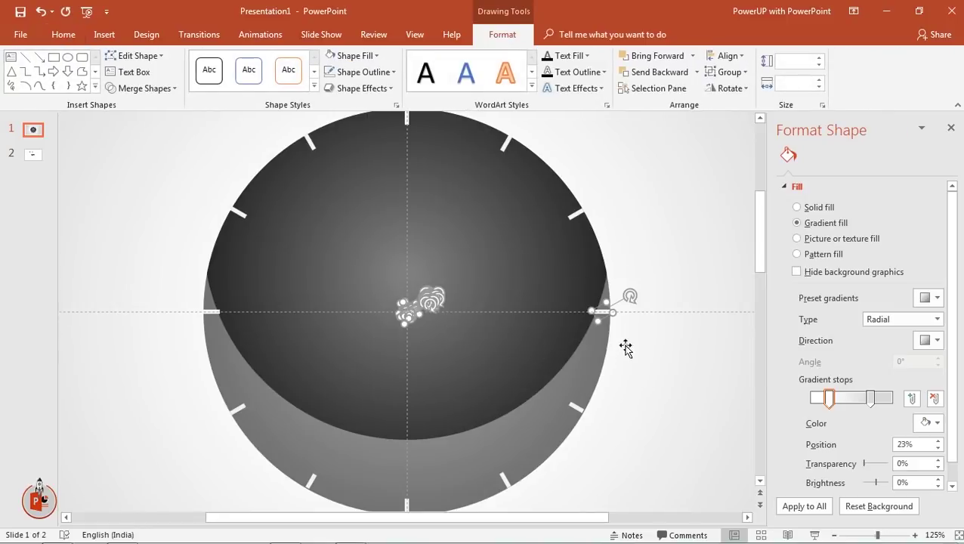
key("Delete")
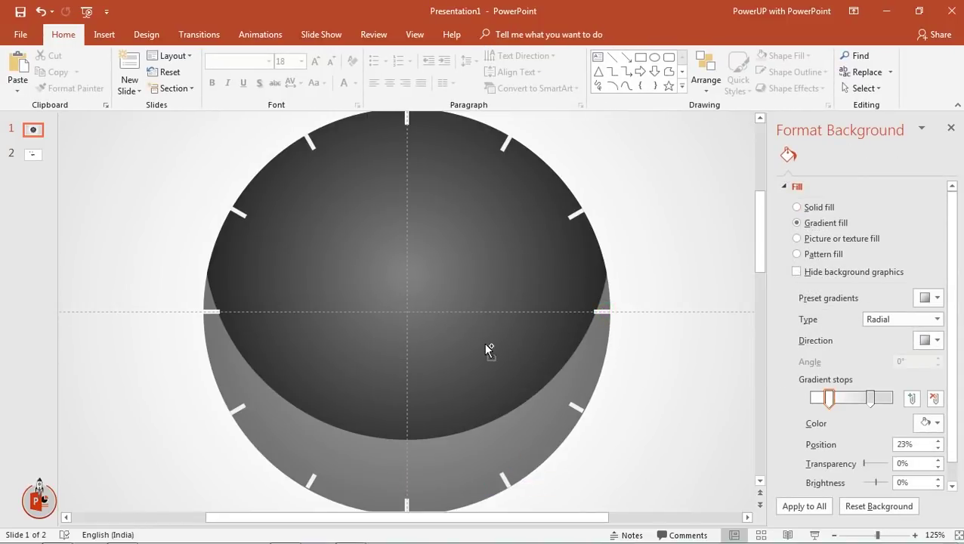
scroll(484, 341, "down", 3)
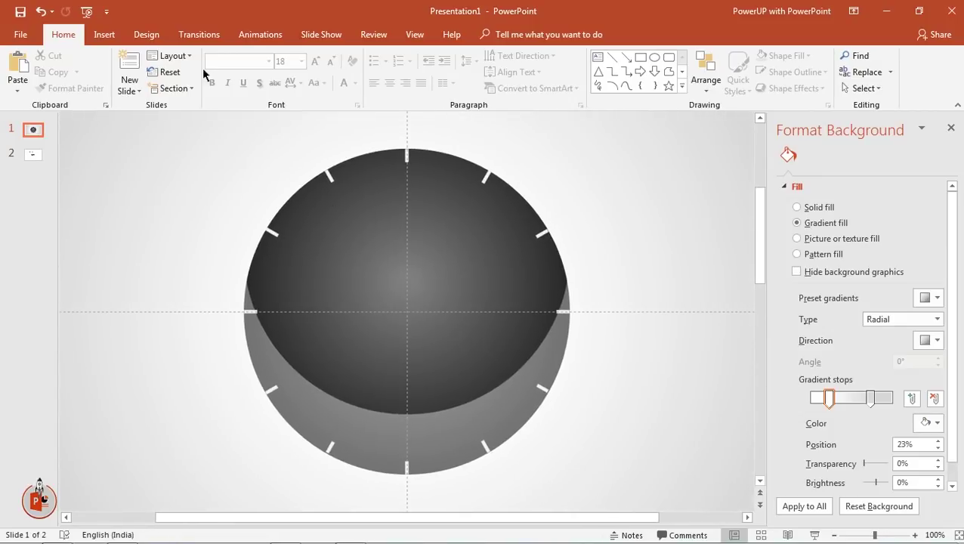
Step: Draw a thin rectangle bar from the dial's top past its bottom, with no outline
left_click(106, 36)
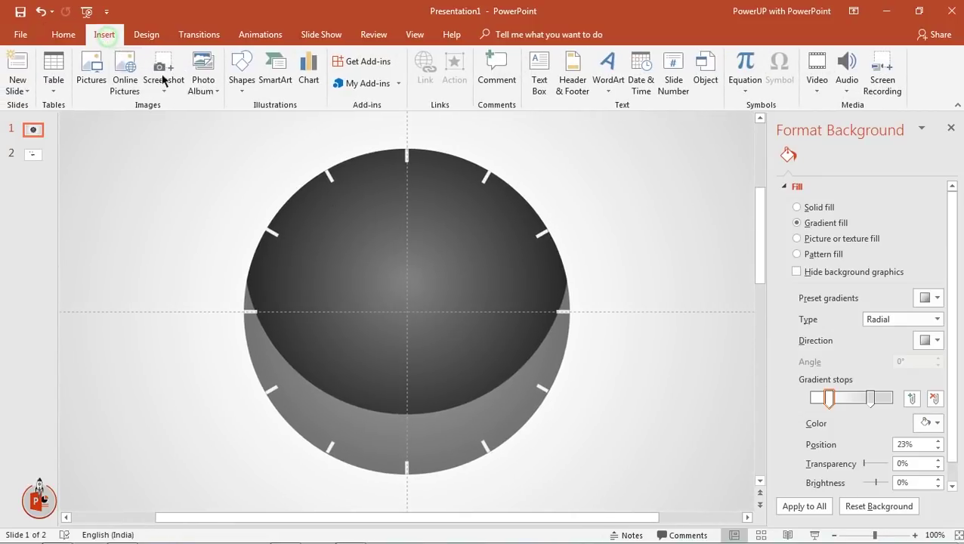
left_click(235, 90)
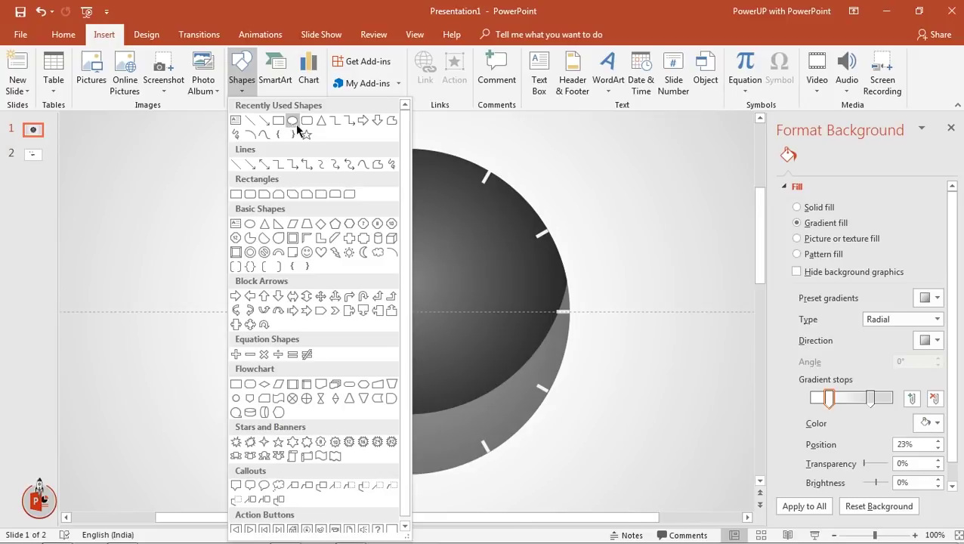
left_click(292, 121)
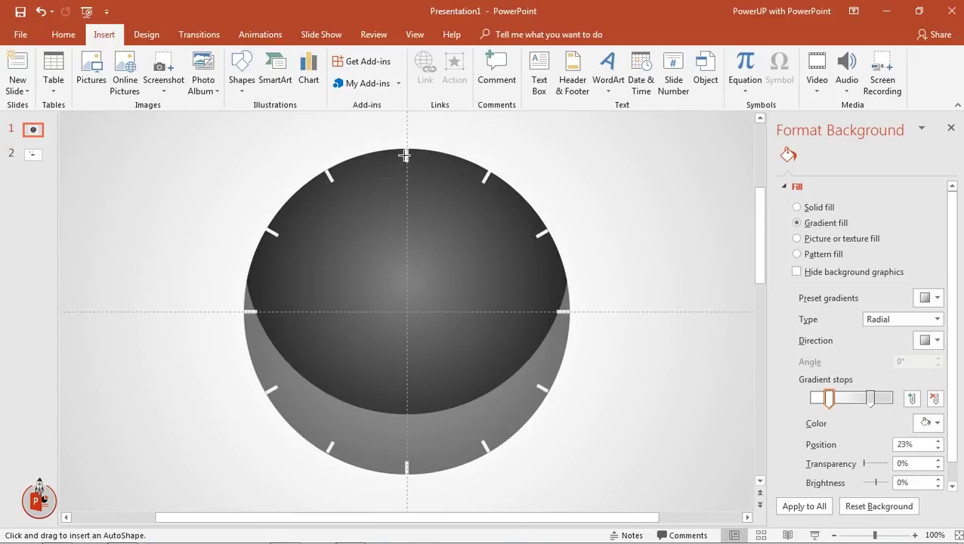
left_click_drag(404, 149, 414, 467)
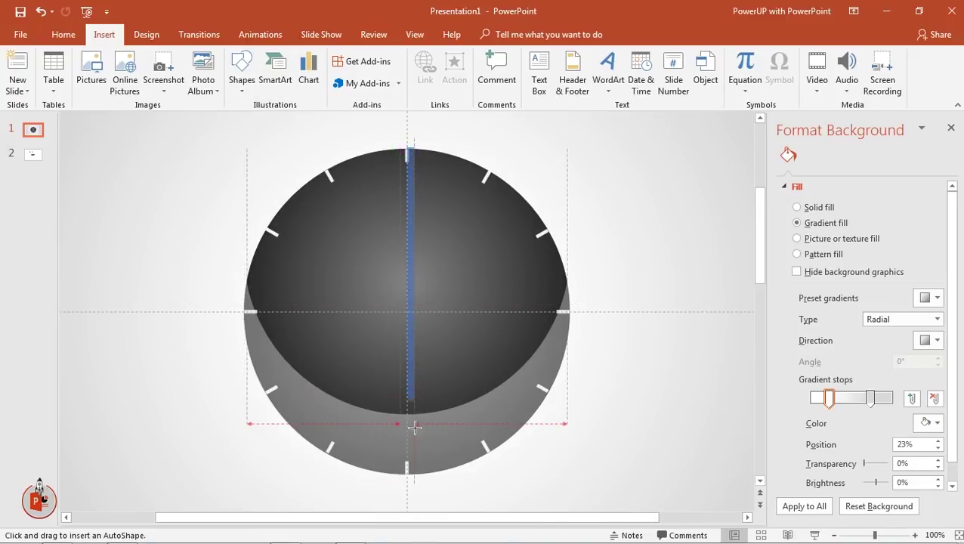
left_click_drag(414, 467, 410, 489)
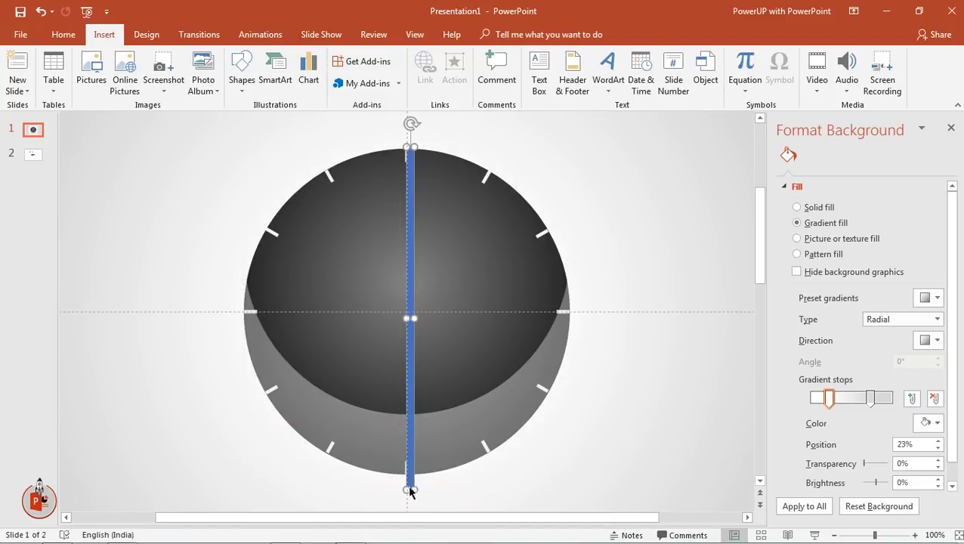
left_click(360, 74)
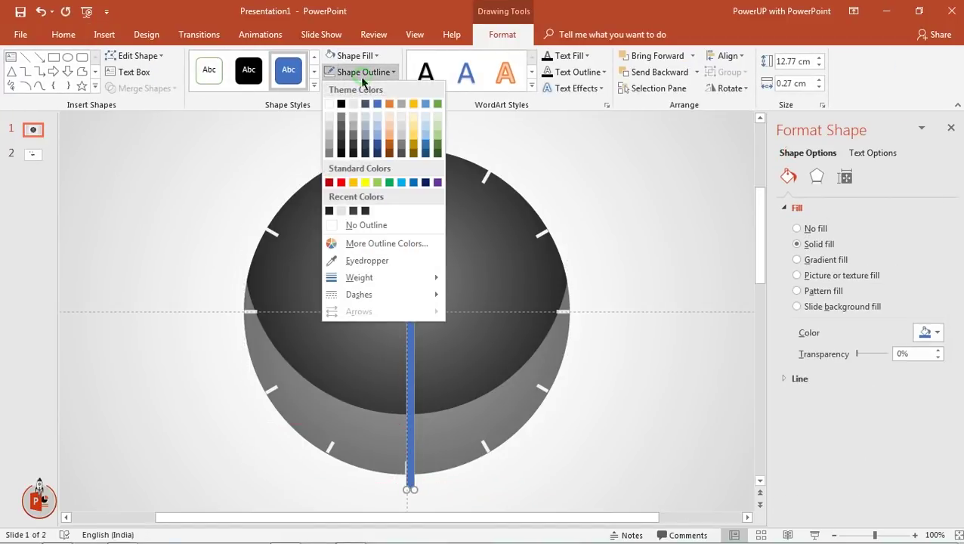
left_click(350, 225)
Step: Centre the bar horizontally and shorten it to end at the dial's bottom edge
left_click_drag(409, 256, 406, 256)
left_click(727, 56)
left_click(732, 90)
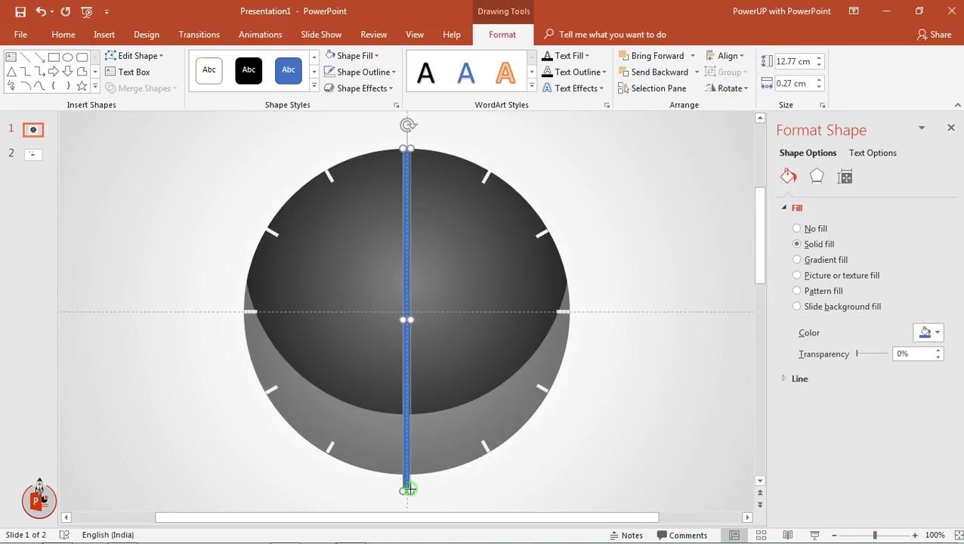
left_click_drag(408, 489, 409, 475)
left_click(650, 323)
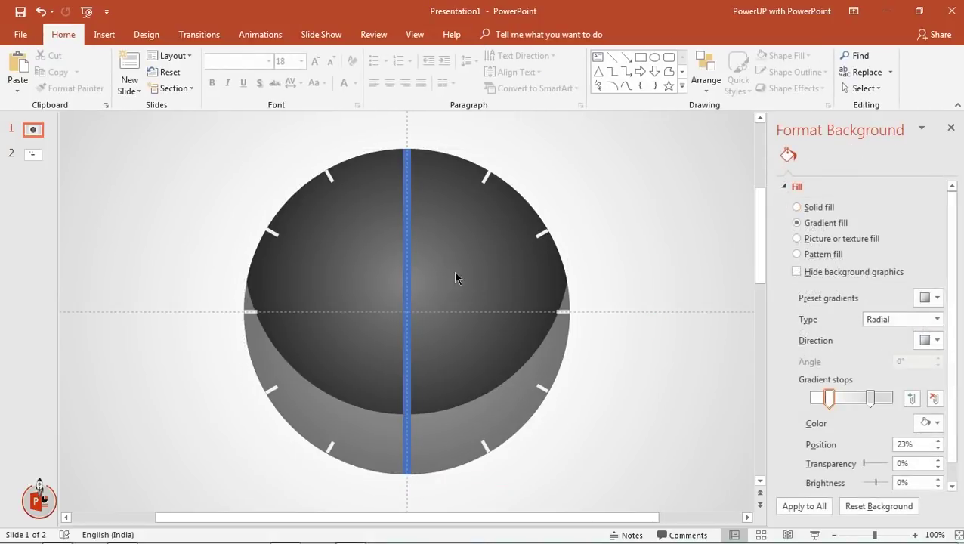
Step: Nudge the bar and re-centre it horizontally on the slide
left_click(405, 285)
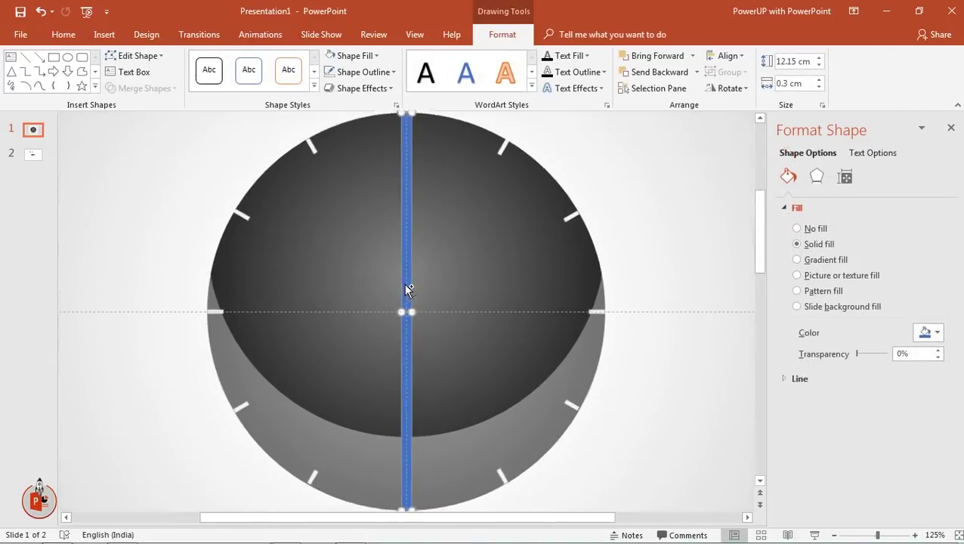
scroll(409, 289, "up", 5, "ctrl")
left_click_drag(418, 312, 417, 313)
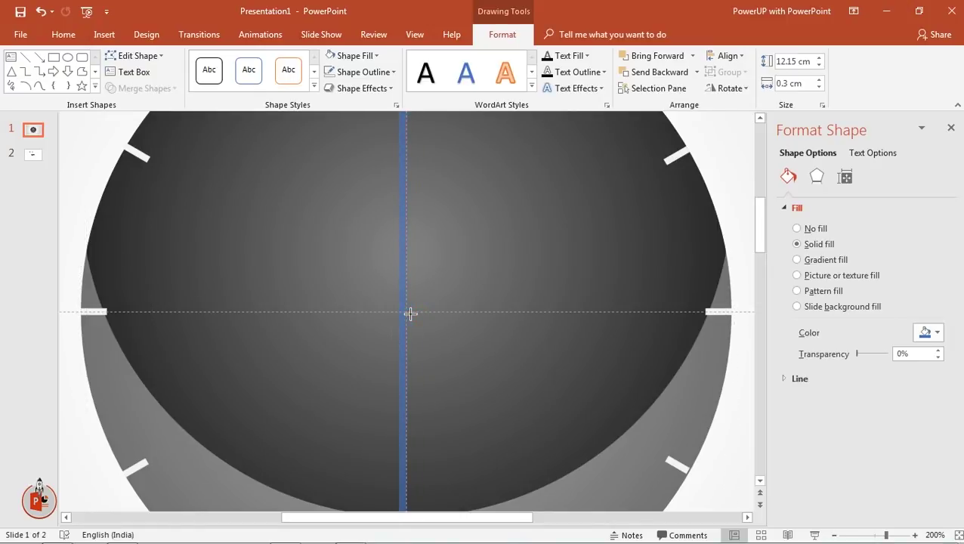
left_click_drag(412, 312, 411, 314)
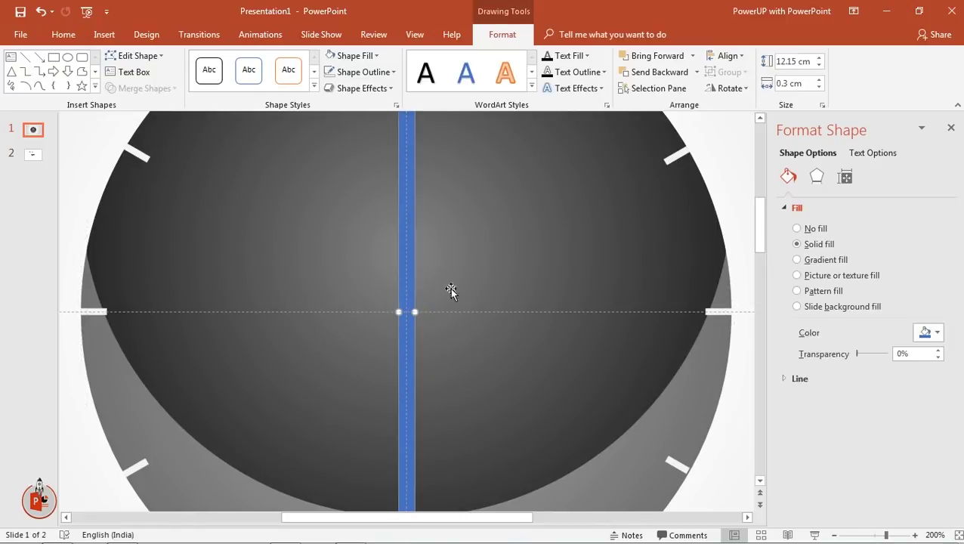
left_click(727, 56)
left_click(731, 88)
scroll(472, 275, "down", 10, "ctrl")
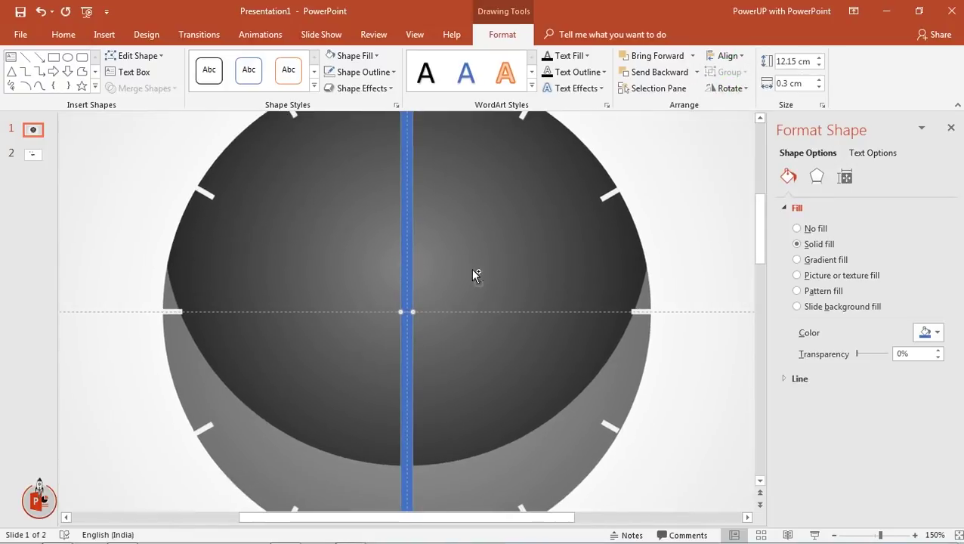
left_click(567, 170)
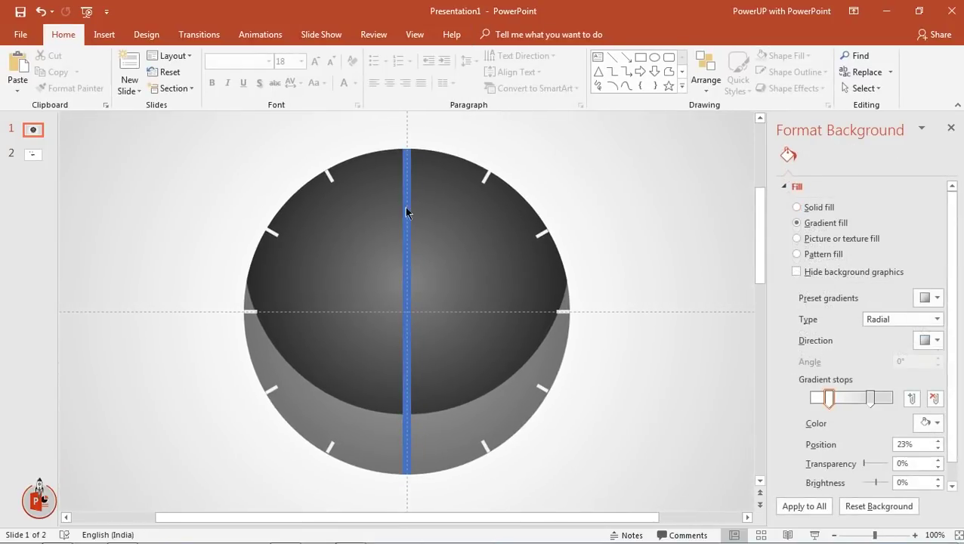
left_click(406, 235)
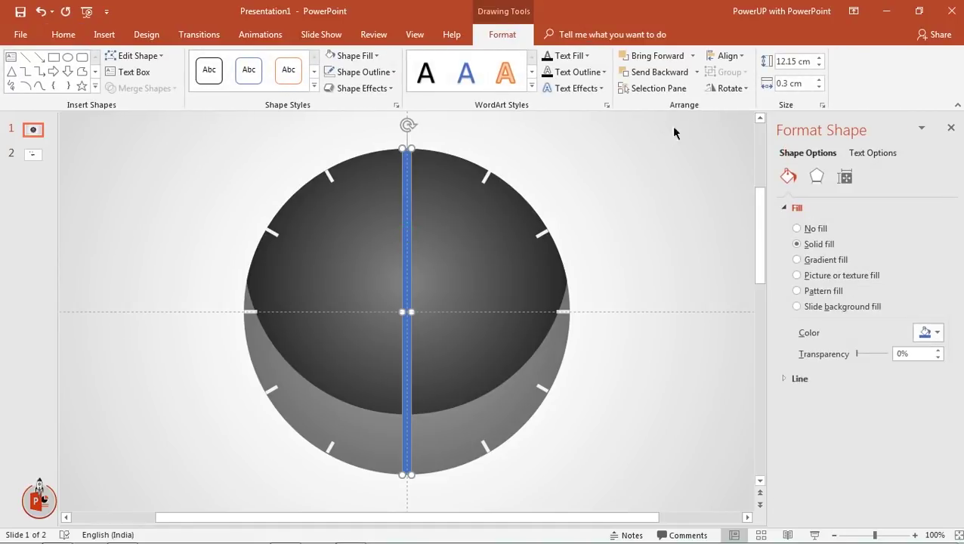
left_click(727, 89)
Step: Set the blue bar's rotation to 15°
left_click(735, 176)
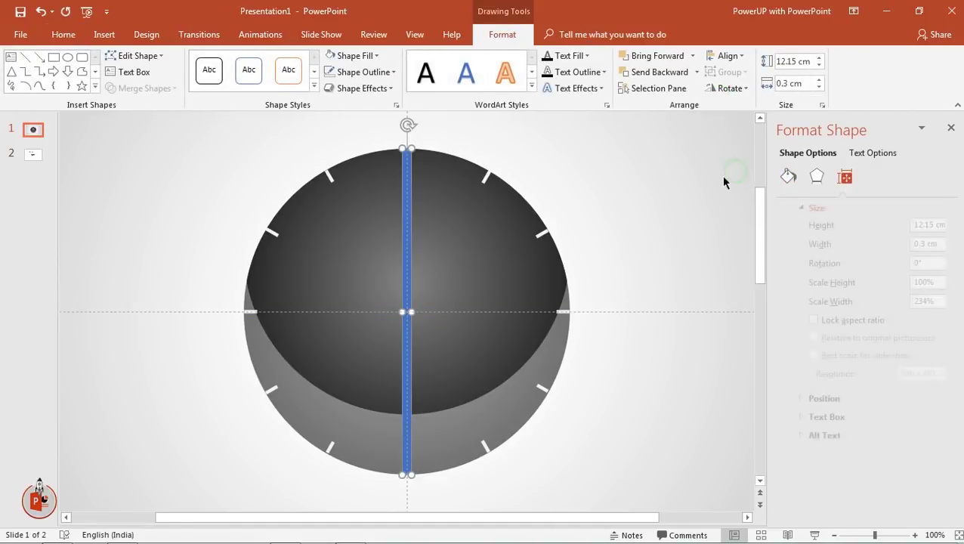
left_click(908, 264)
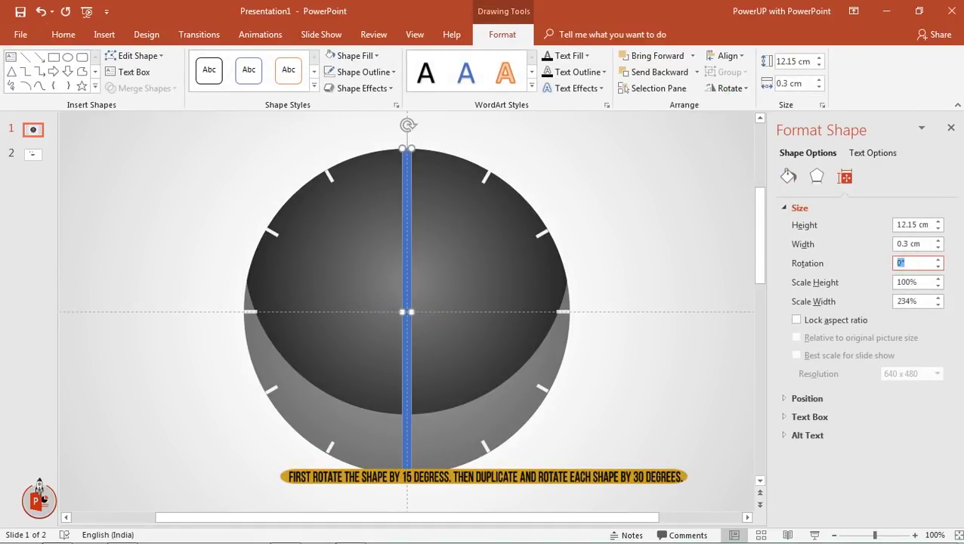
type("15")
key("Return")
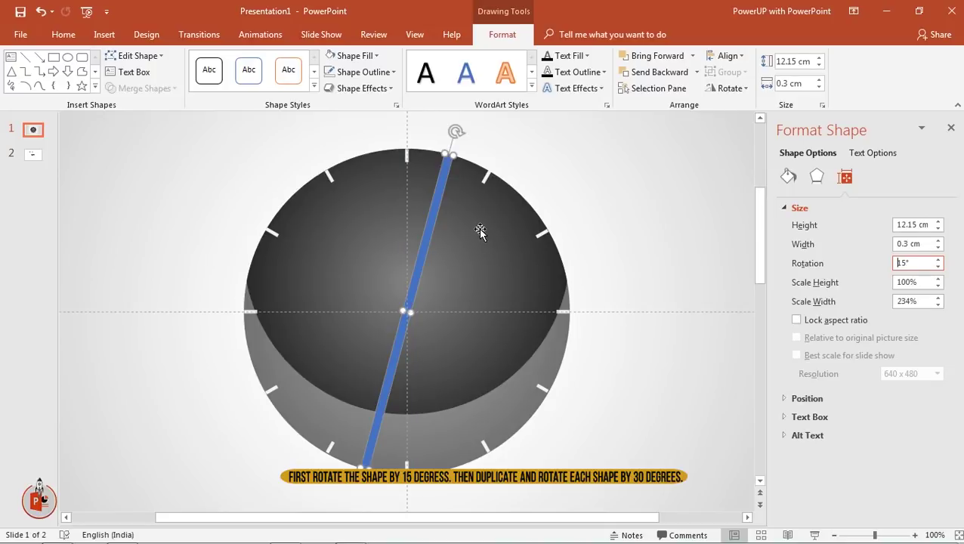
left_click(602, 207)
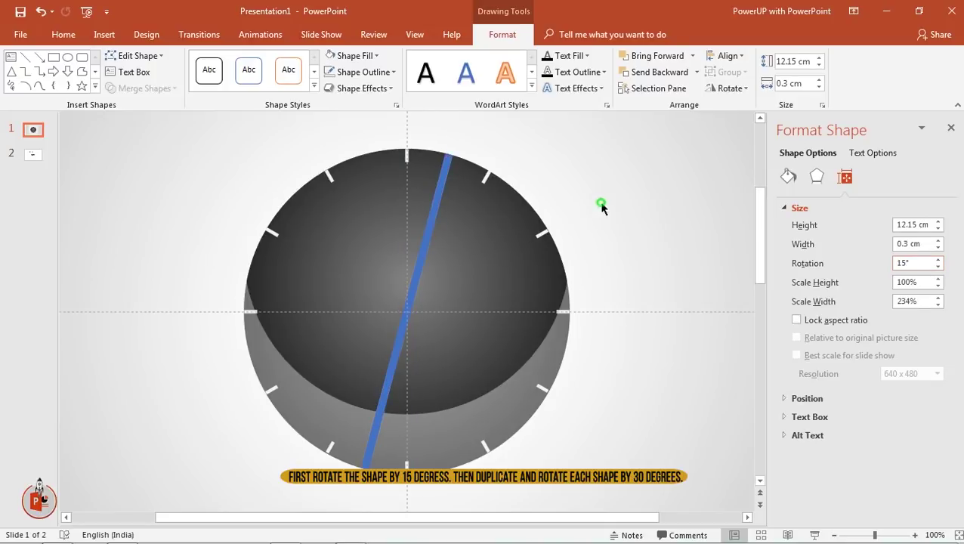
left_click(429, 240)
Step: Duplicate the bar, rotate the copy to 45° and move it onto the dial's centre
key("ctrl+d")
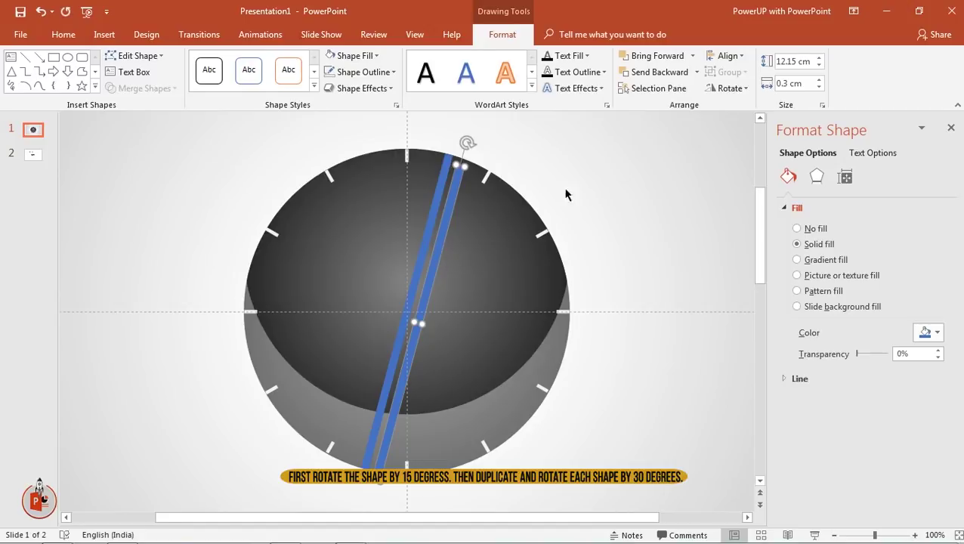
left_click(730, 88)
left_click(772, 176)
left_click_drag(920, 263, 868, 266)
type("45")
key("Return")
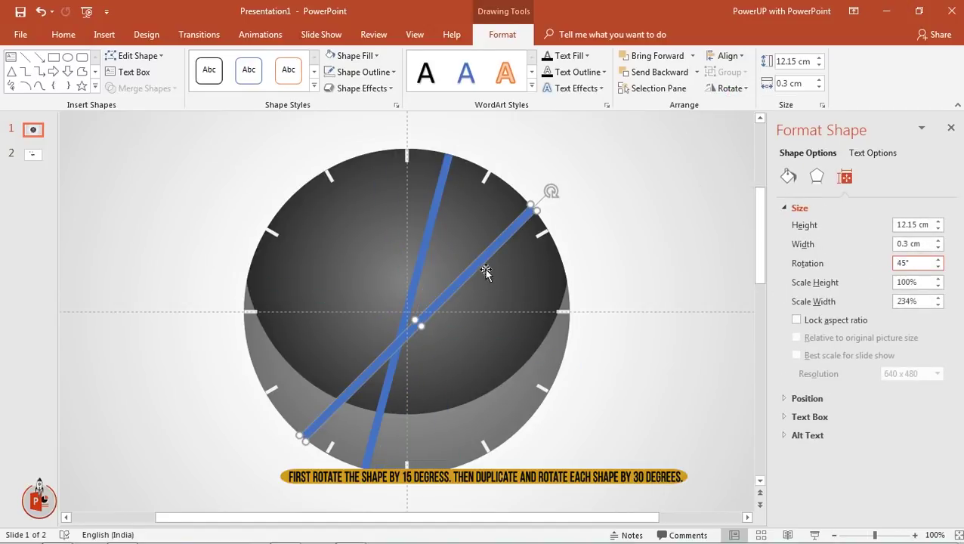
left_click_drag(468, 269, 462, 262)
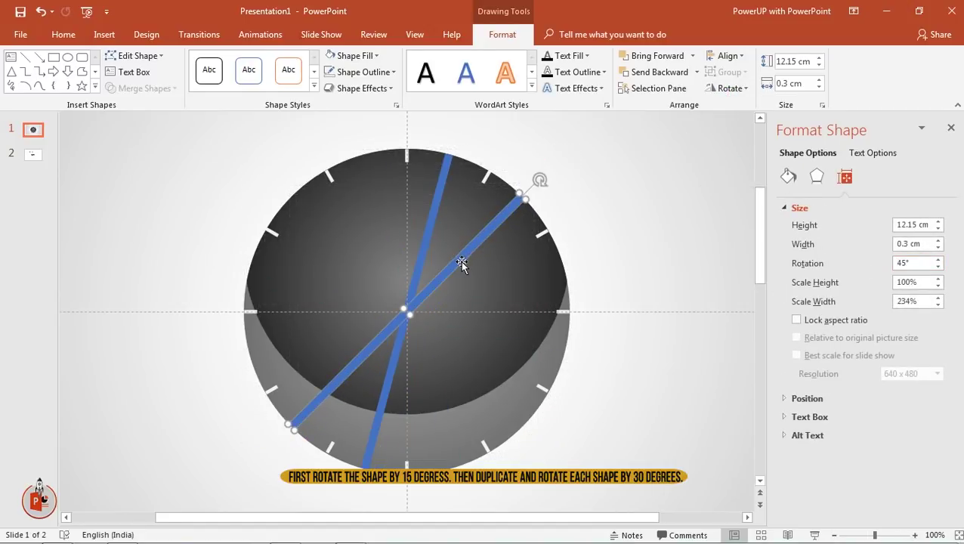
Step: Add duplicates rotated to 75° and 105°, each centred on the dial
key("ctrl+d")
double_click(903, 262)
type("75")
key("Return")
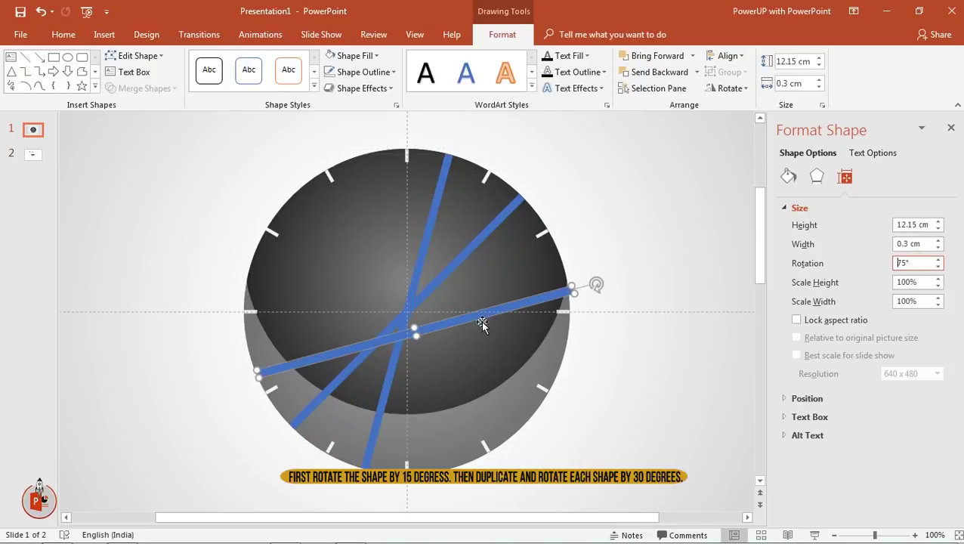
left_click_drag(482, 320, 470, 296)
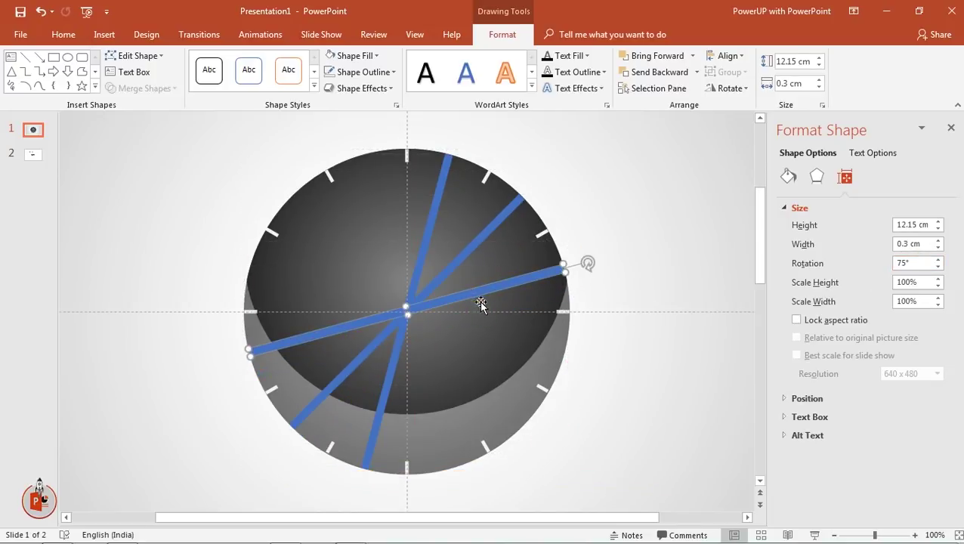
key("ctrl+d")
double_click(902, 262)
type("105")
key("Return")
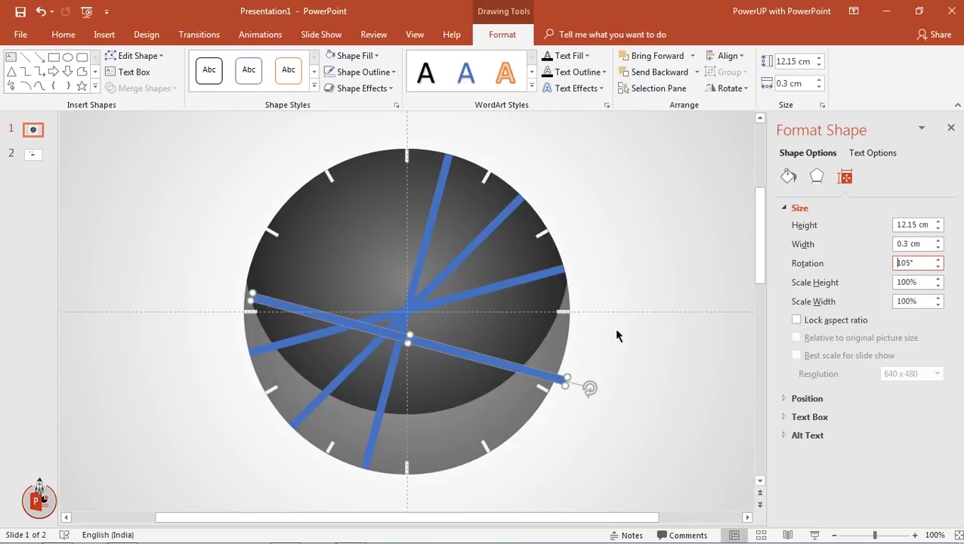
left_click_drag(498, 358, 498, 338)
Step: Add duplicates rotated to 135° and 165°, each centred on the dial
left_click(496, 335)
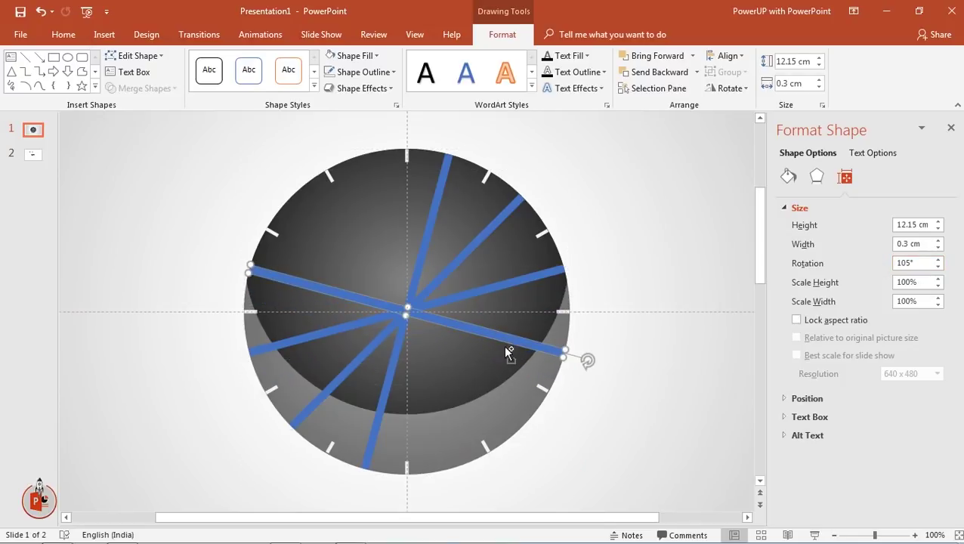
key("ctrl+d")
left_click_drag(912, 262, 867, 269)
type("135")
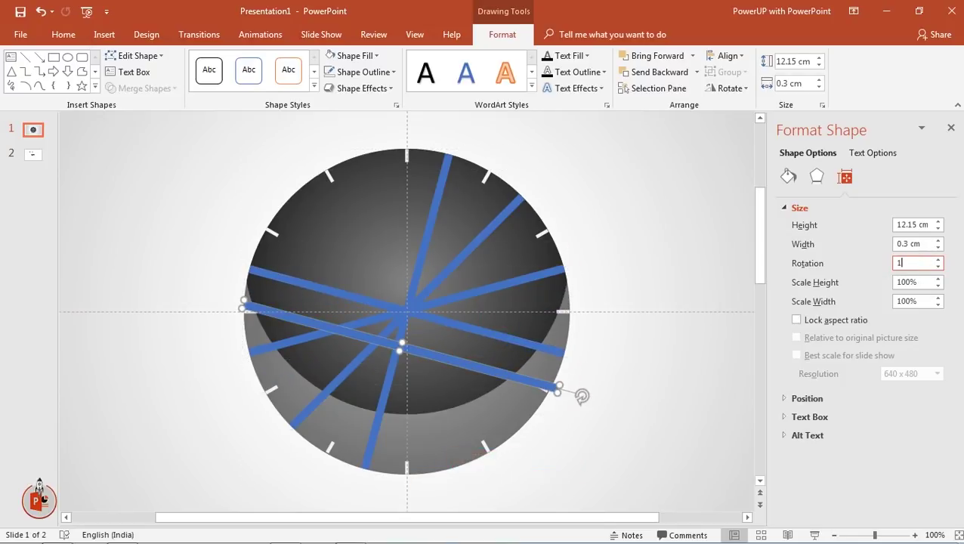
key("Return")
left_click_drag(456, 389, 452, 357)
key("ctrl+d")
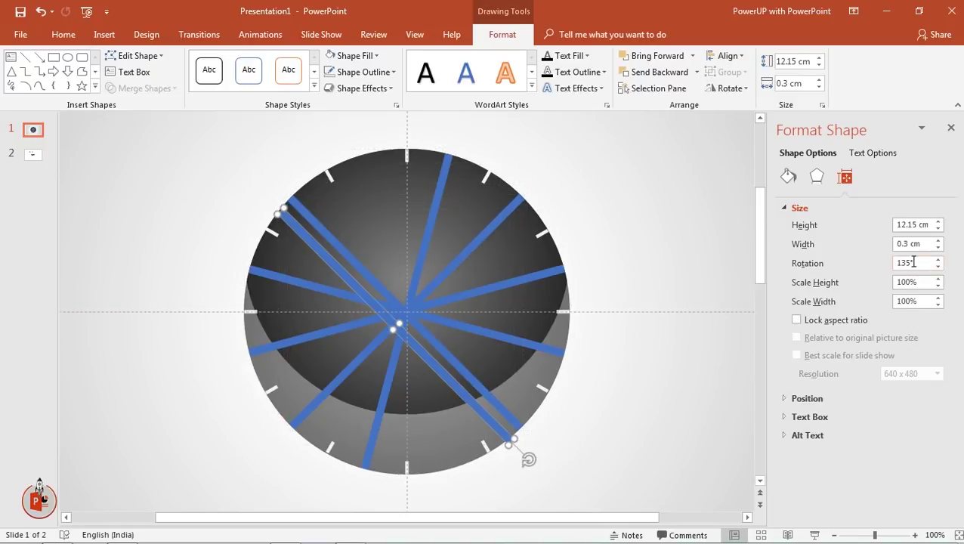
left_click_drag(912, 262, 876, 267)
type("65")
key("Return")
left_click_drag(420, 411, 423, 394)
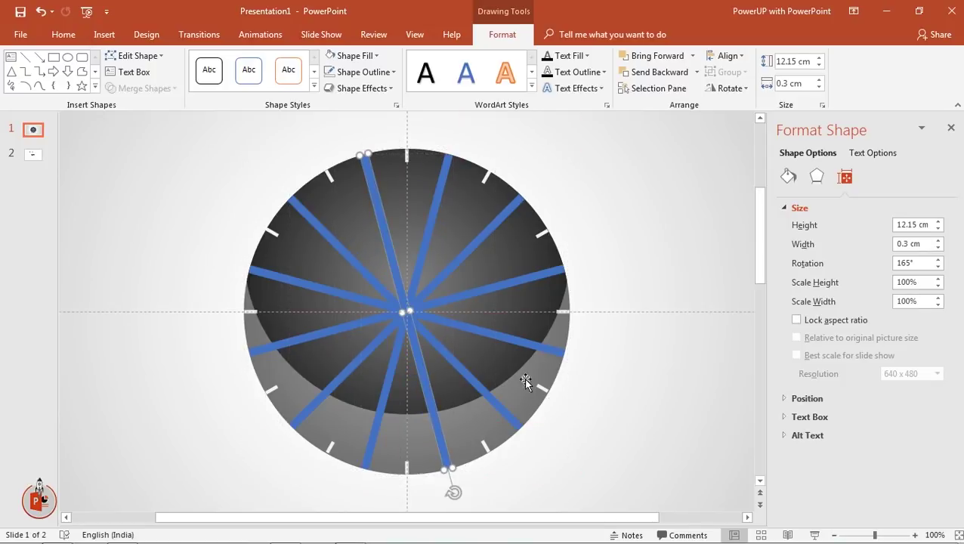
left_click(677, 339)
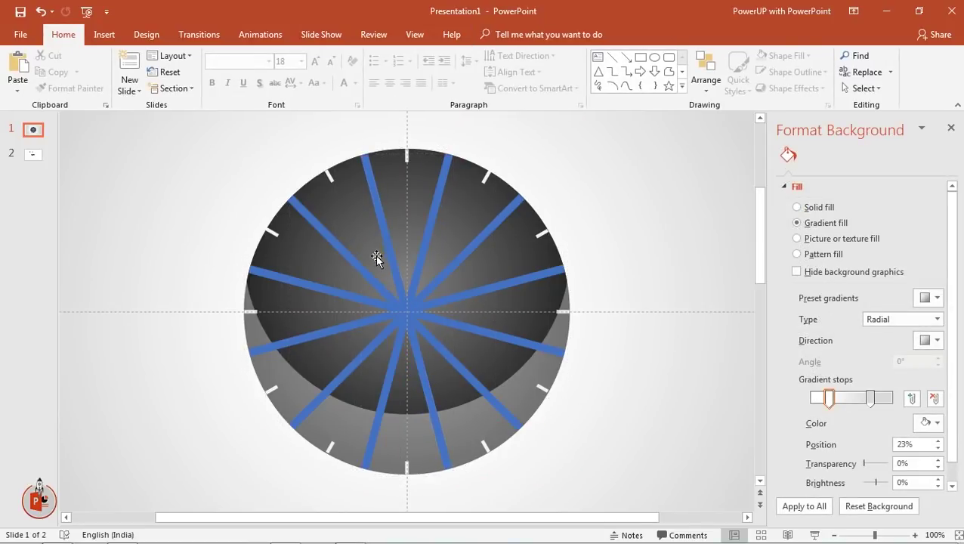
Step: Draw a circle, align it to the slide's centre and middle, and enlarge it to 10.59 cm
left_click(105, 34)
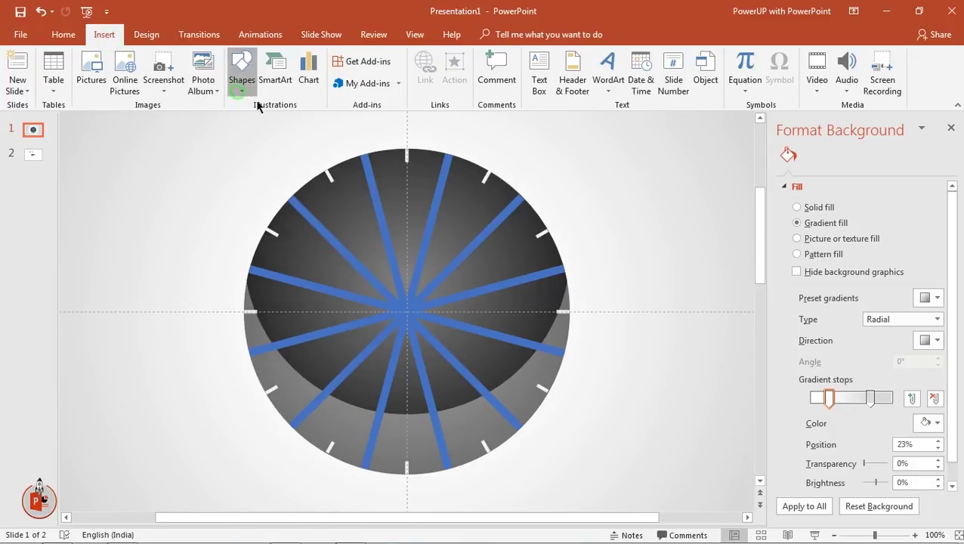
left_click(242, 79)
left_click(291, 121)
left_click_drag(375, 281, 461, 368)
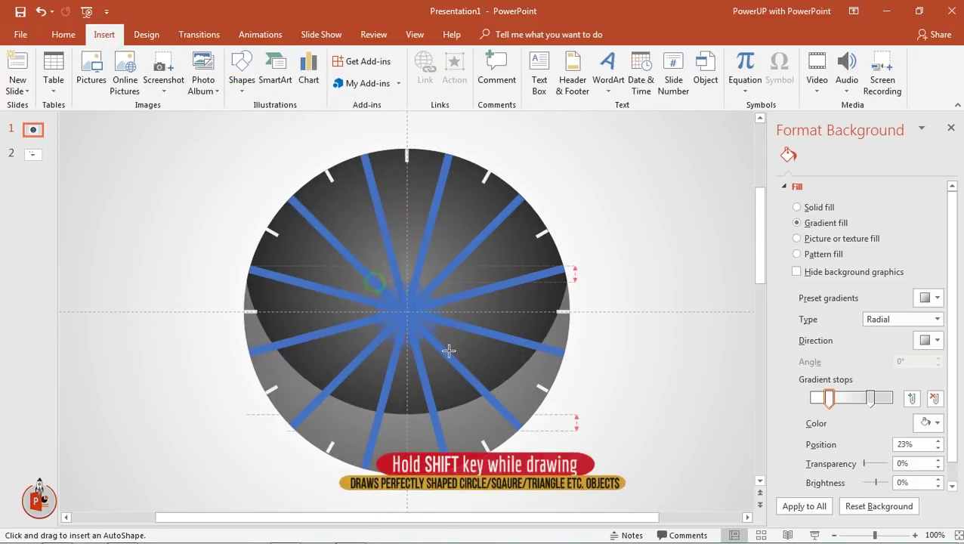
left_click_drag(431, 318, 418, 305)
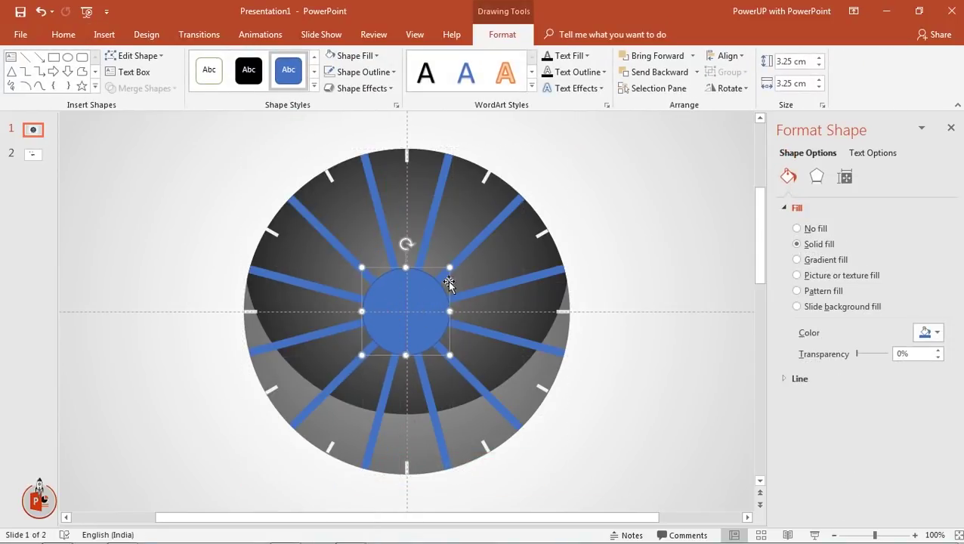
left_click(726, 56)
left_click(734, 90)
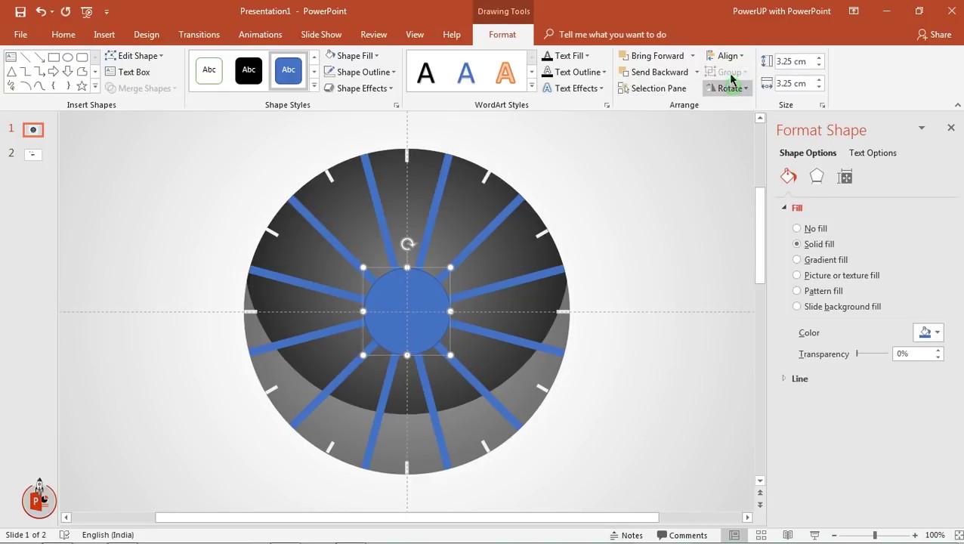
left_click(728, 57)
left_click(738, 144)
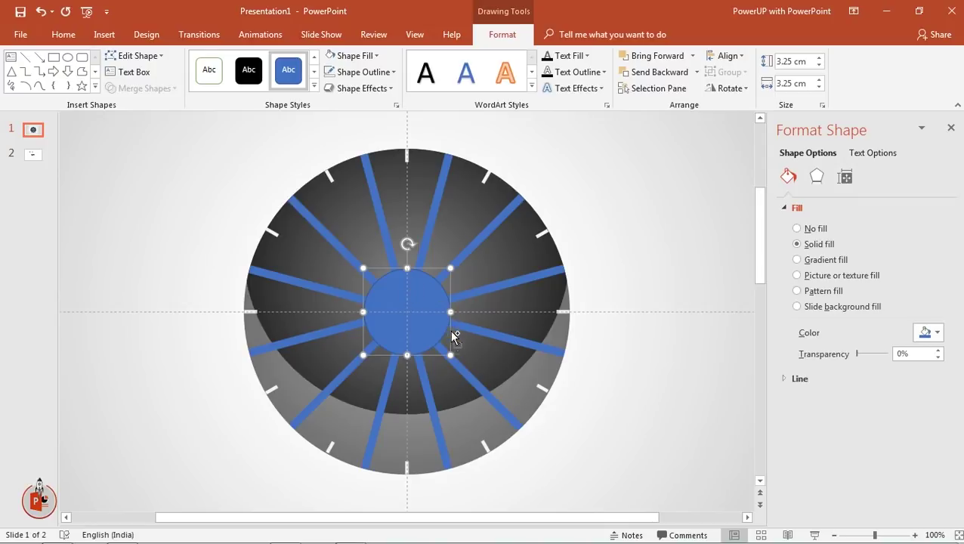
left_click_drag(451, 354, 547, 413)
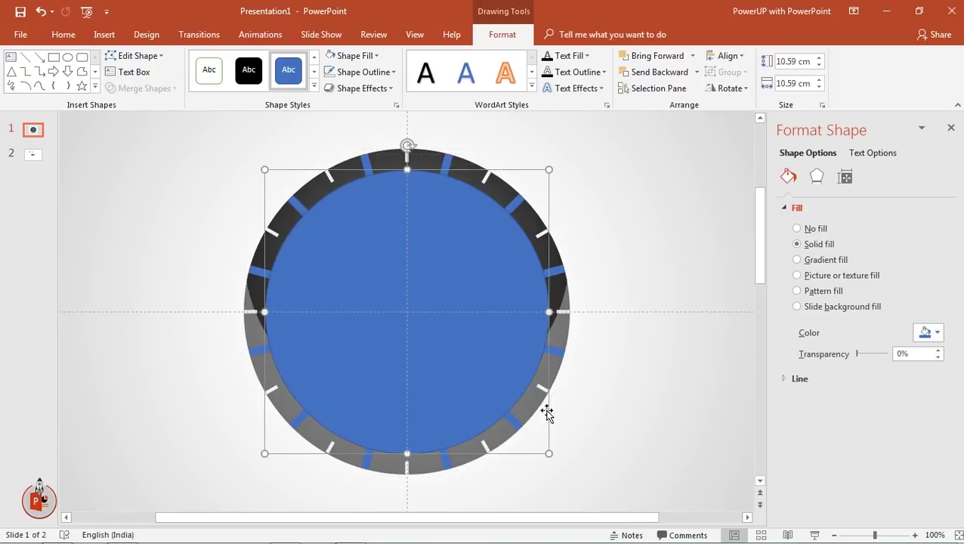
Step: Select the blue circle with all six bars and apply Merge Shapes > Fragment
left_click(520, 206, "shift")
left_click(559, 271, "shift")
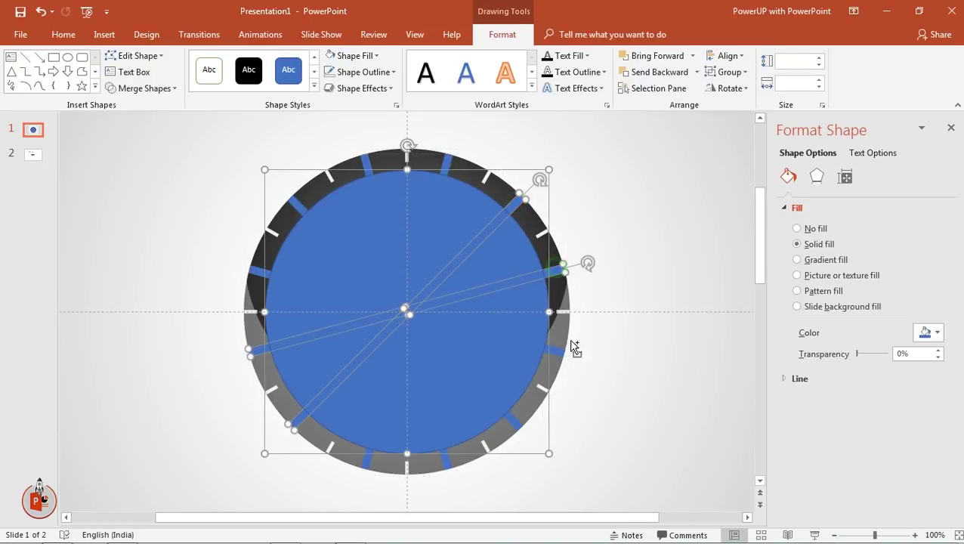
left_click(563, 352, "shift")
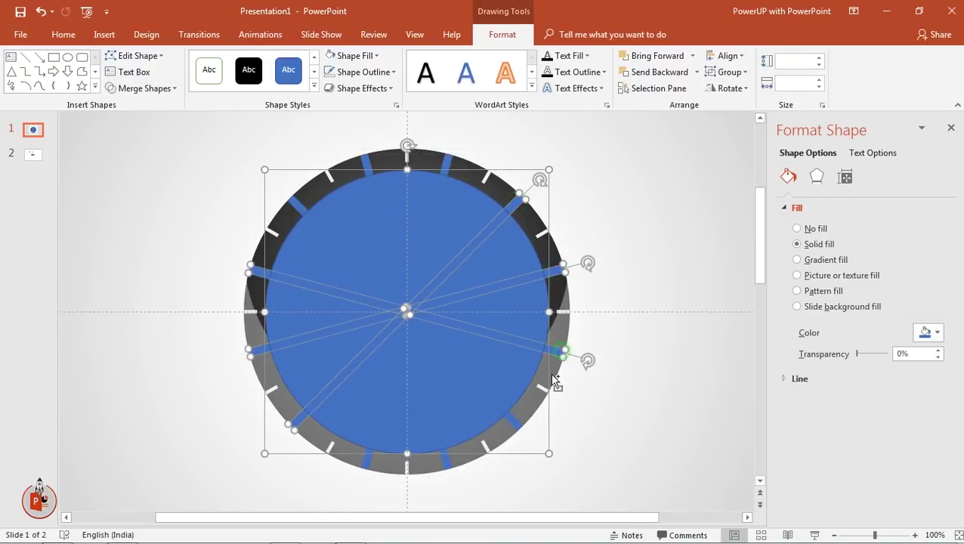
left_click(516, 423, "shift")
left_click(447, 462, "shift")
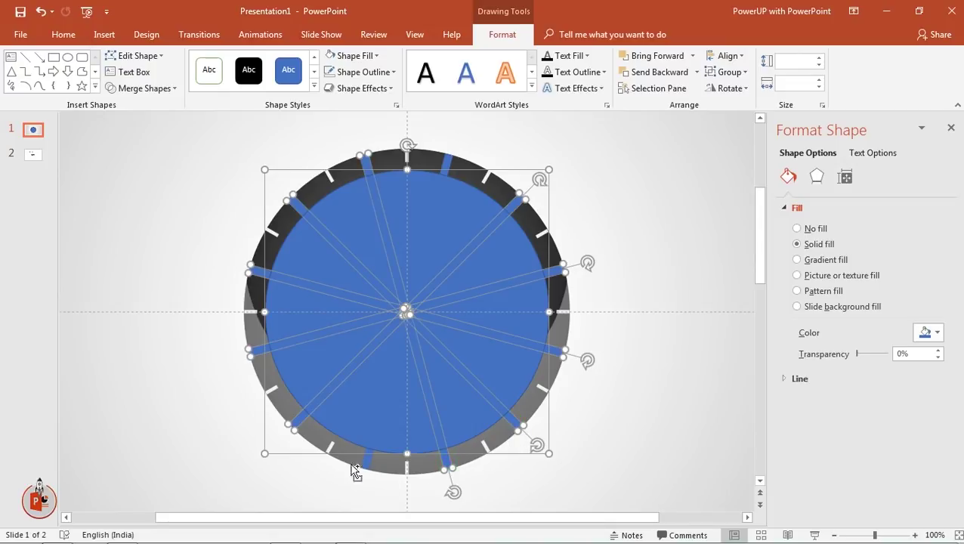
left_click(368, 461, "shift")
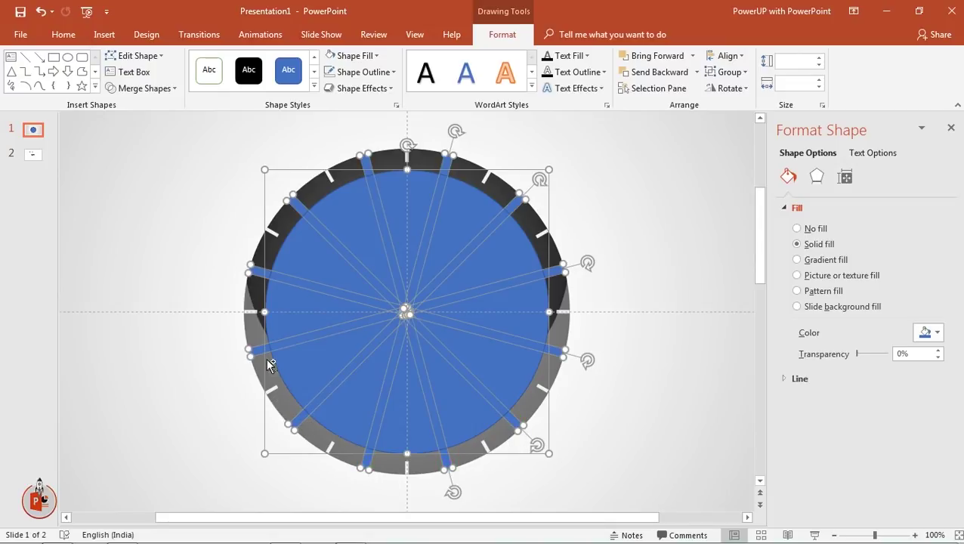
left_click(155, 89)
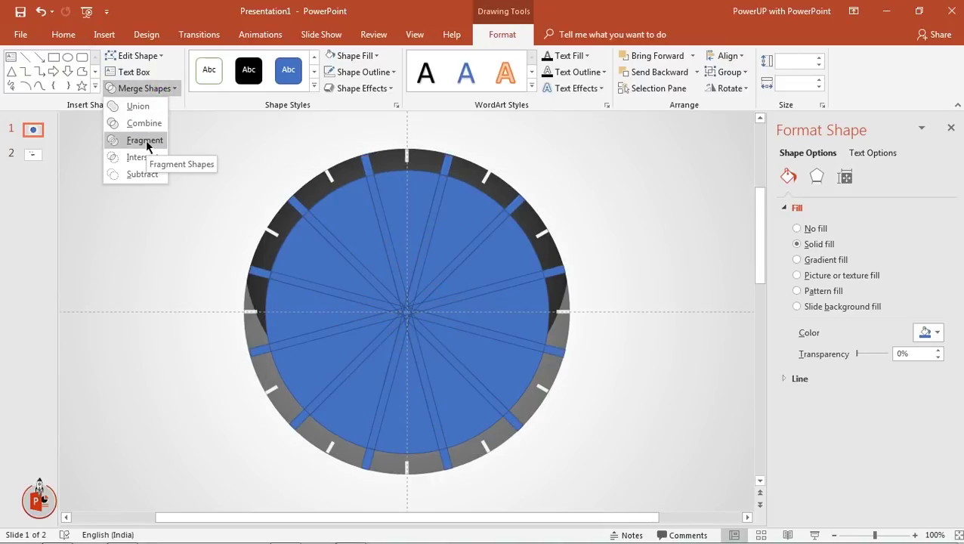
left_click(145, 141)
left_click(141, 210)
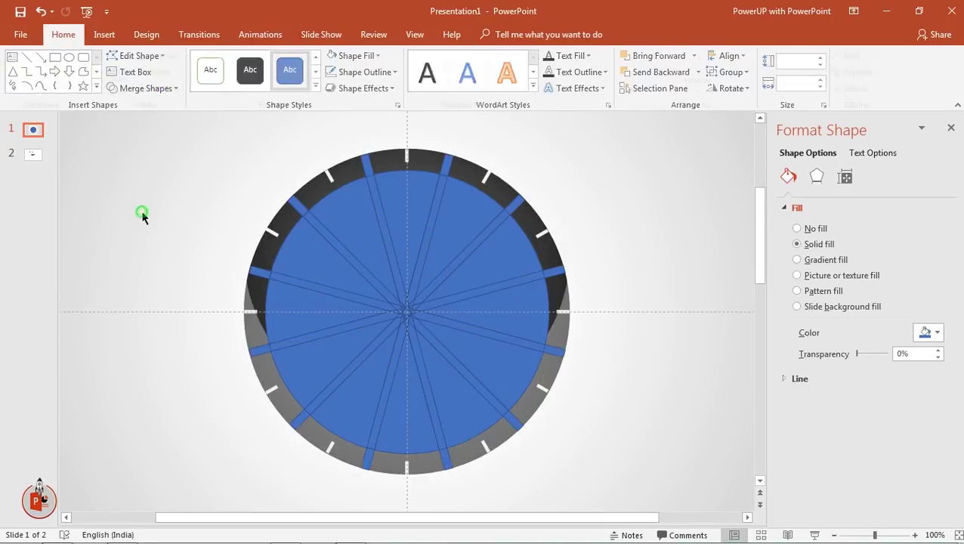
Step: Select all twelve thick tick pieces around the dial's rim
left_click(298, 201)
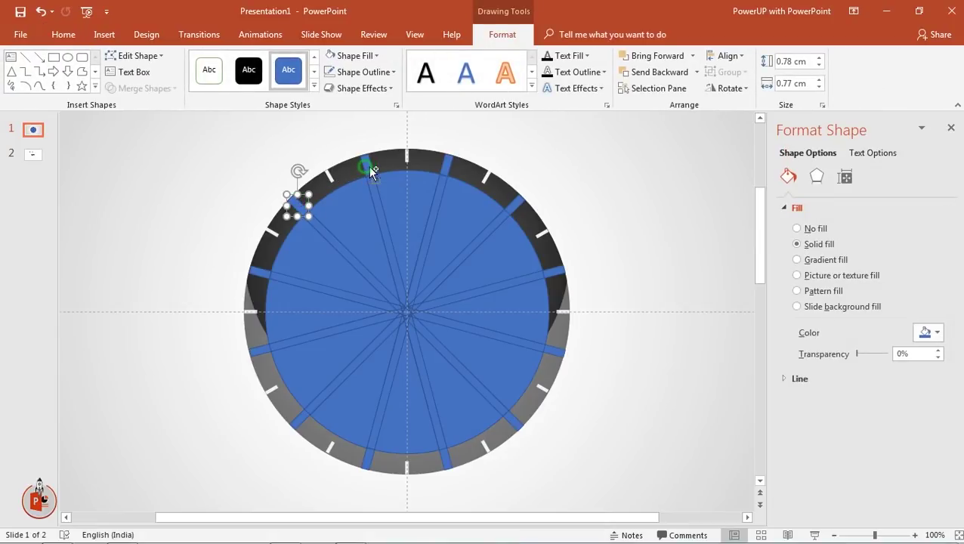
left_click(368, 167, "shift")
left_click(446, 164, "shift")
left_click(514, 202, "shift")
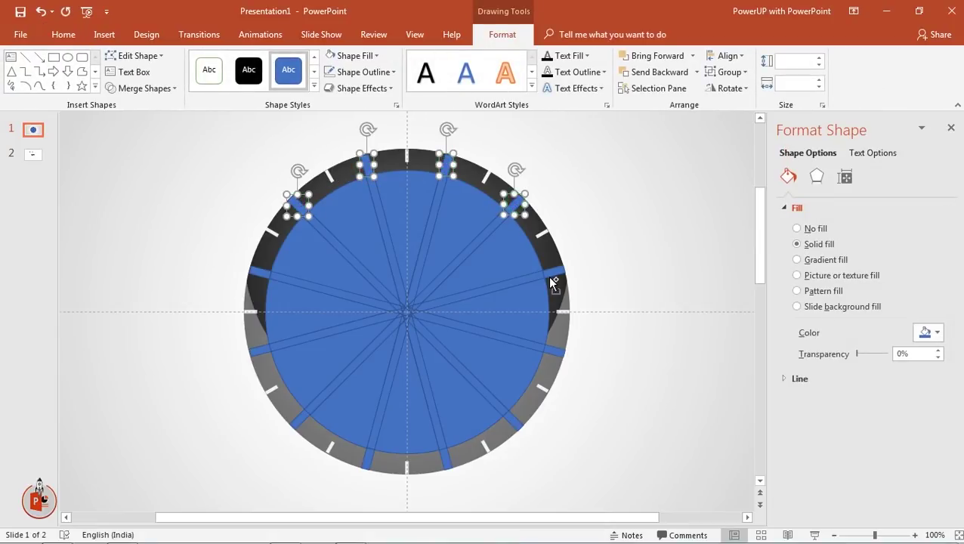
left_click(553, 275, "shift")
left_click(559, 346, "shift")
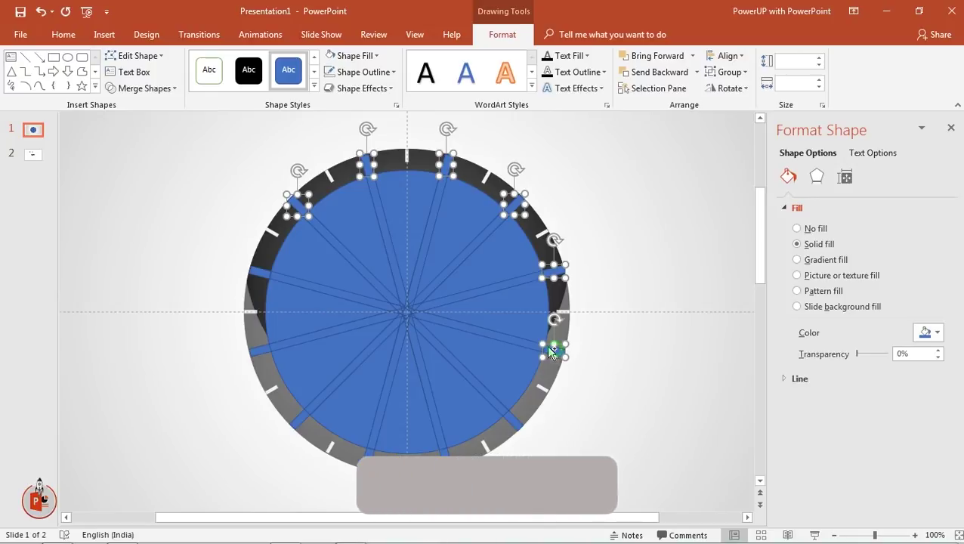
left_click(514, 420, "shift")
left_click(445, 448, "shift")
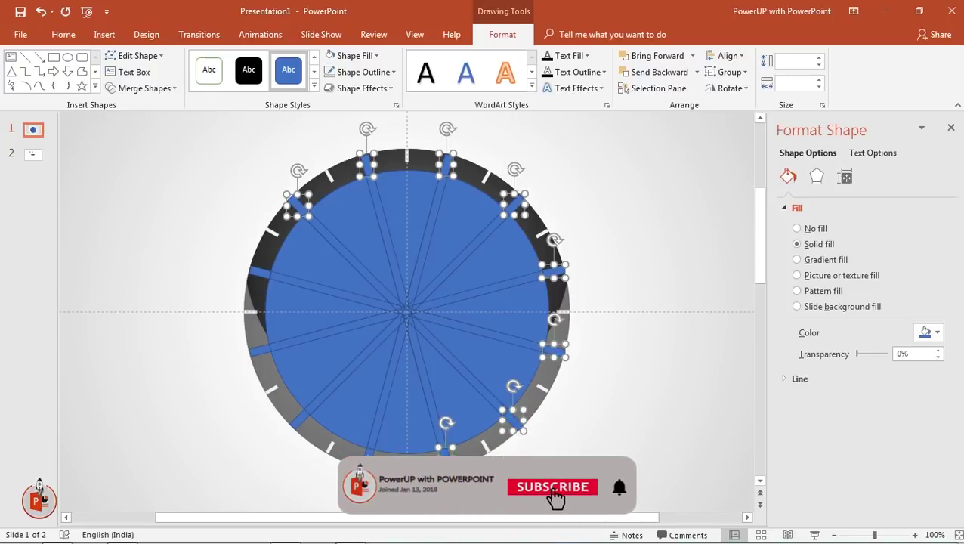
left_click(368, 447, "shift")
left_click(293, 422, "shift")
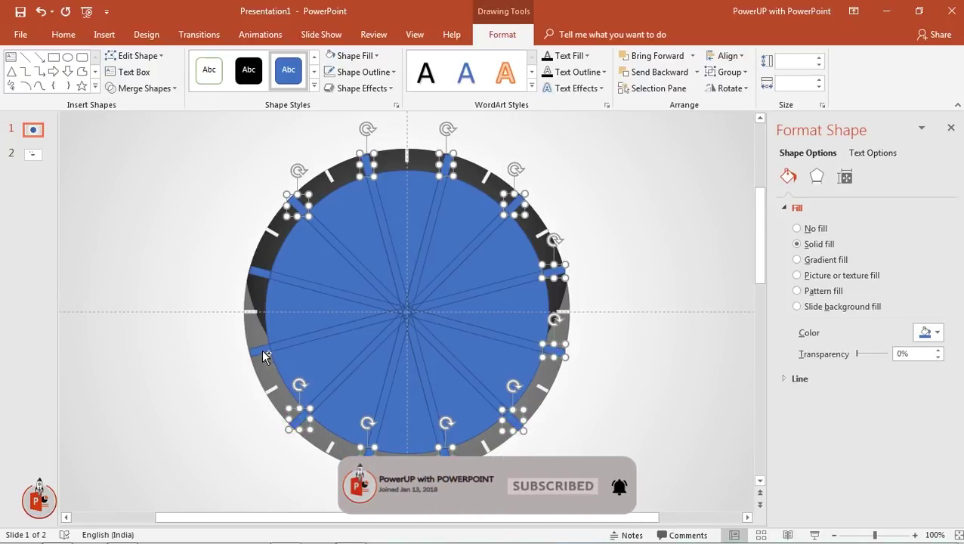
left_click(260, 348, "shift")
left_click(259, 272, "shift")
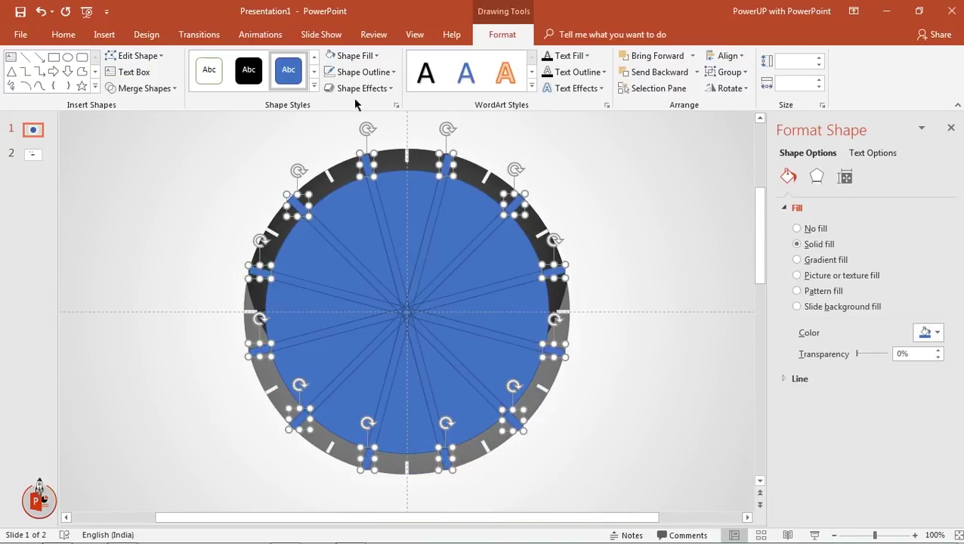
Step: Remove the rim pieces' outline and fill them light grey
left_click(361, 72)
left_click(352, 224)
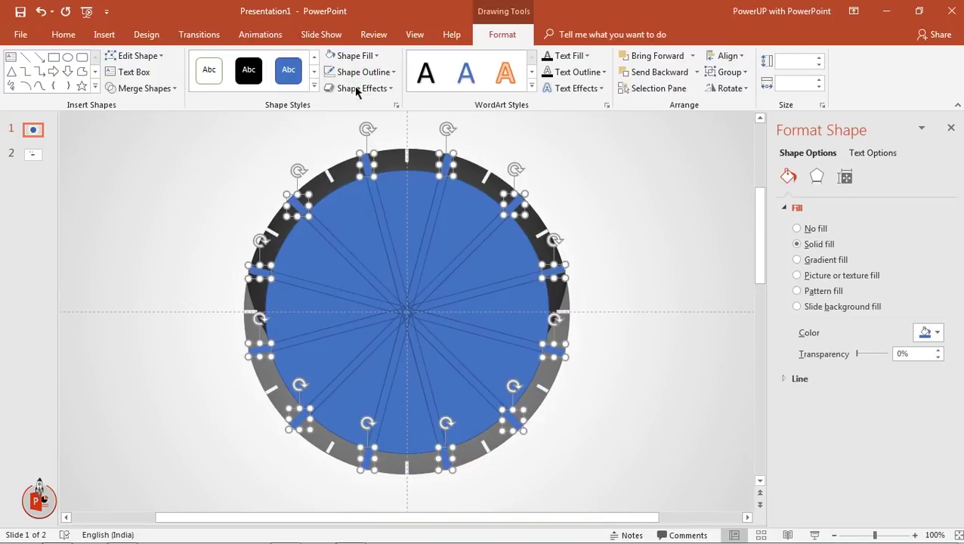
left_click(358, 57)
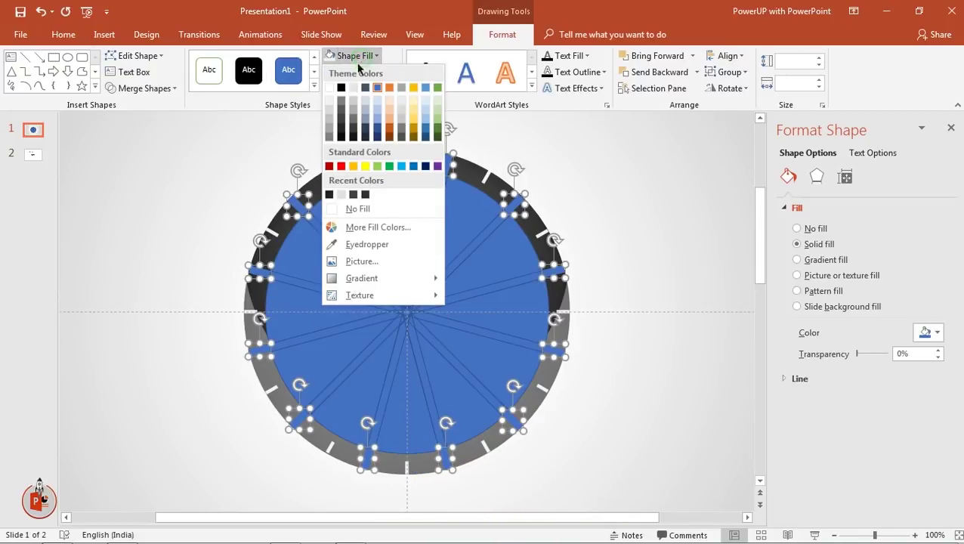
left_click(330, 108)
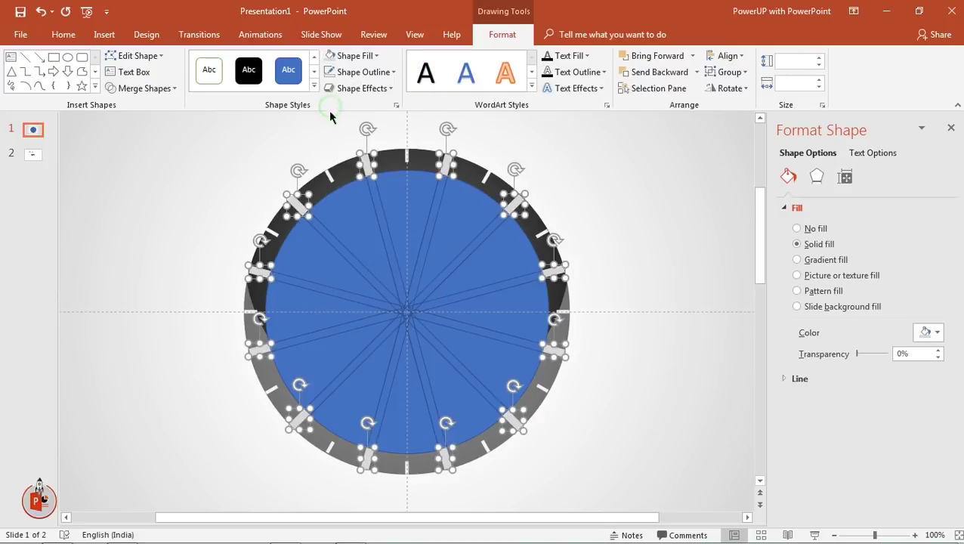
left_click(597, 178)
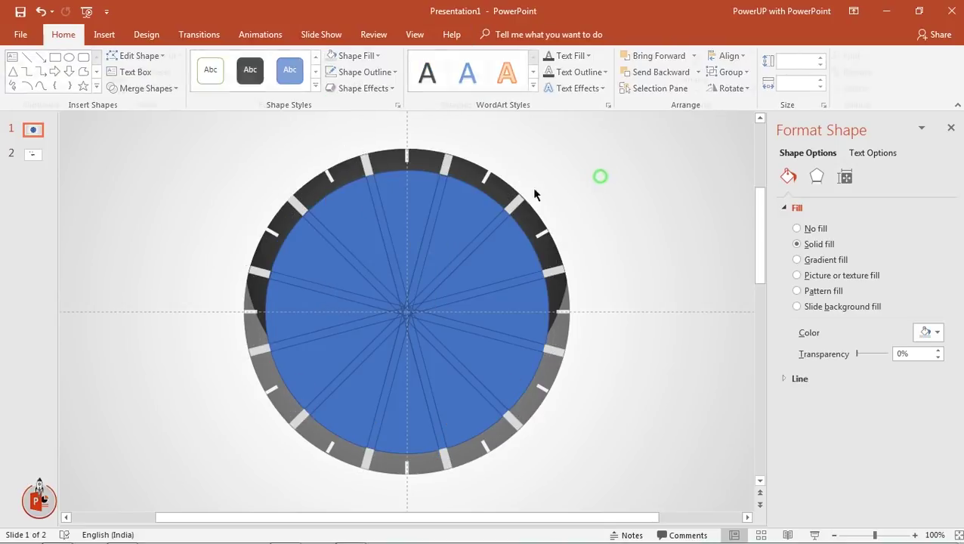
Step: Delete the two blue wedges at the top of the dial
left_click(374, 194)
left_click(435, 199, "shift")
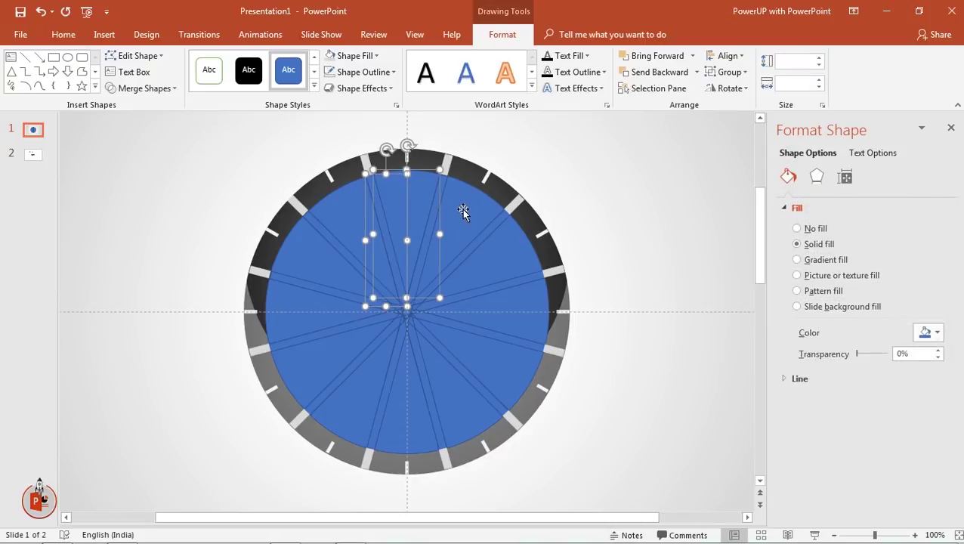
key("Delete")
Step: Delete the remaining twelve blue wedges around the rest of the dial
left_click(465, 216)
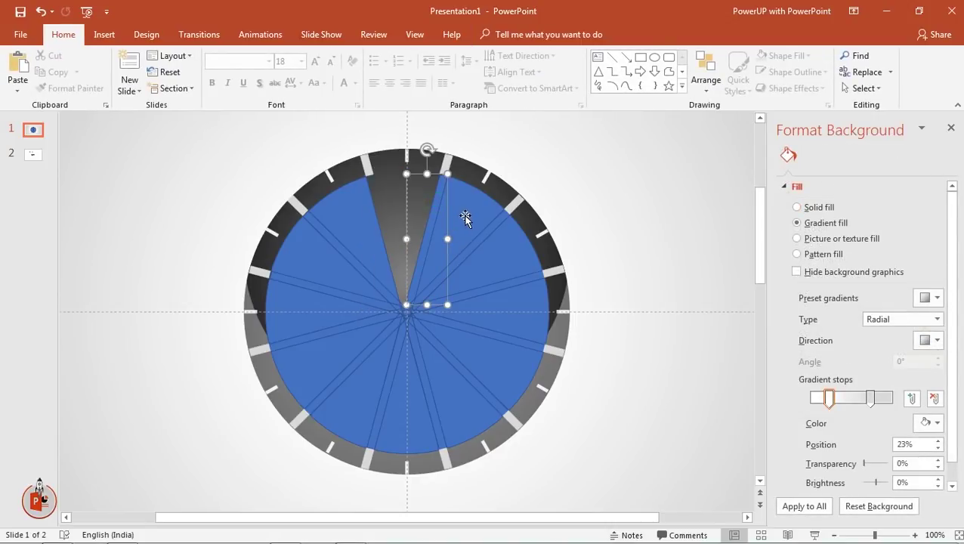
left_click(489, 252, "shift")
left_click(521, 269, "shift")
left_click(516, 327, "shift")
left_click(491, 374, "shift")
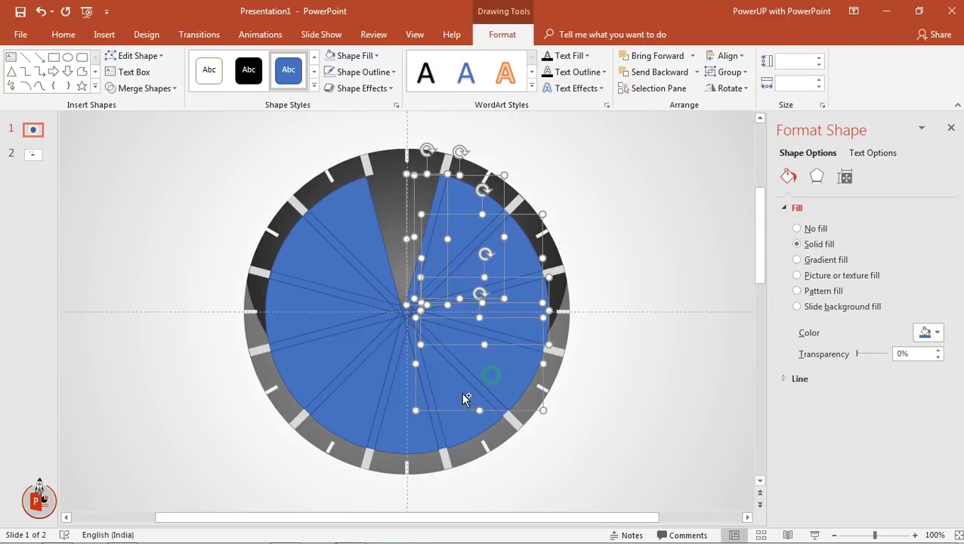
left_click(452, 422, "shift")
left_click(395, 430, "shift")
left_click(337, 409, "shift")
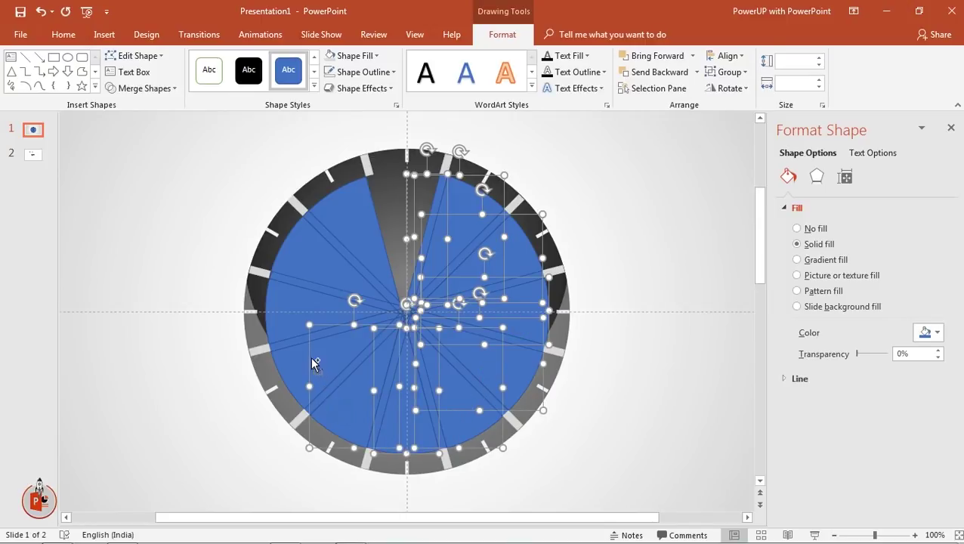
left_click(288, 361, "shift")
left_click(281, 294, "shift")
left_click(297, 248, "shift")
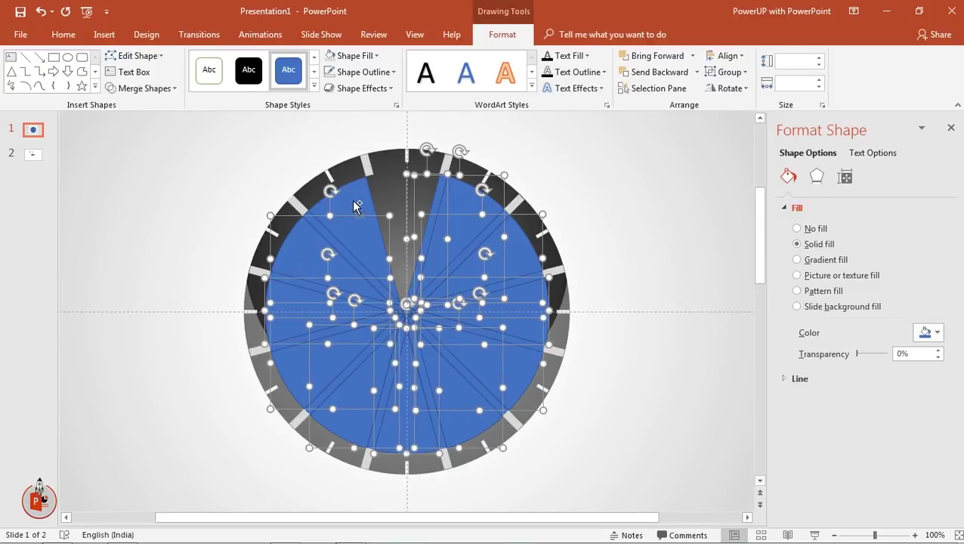
left_click(351, 201, "shift")
key("Delete")
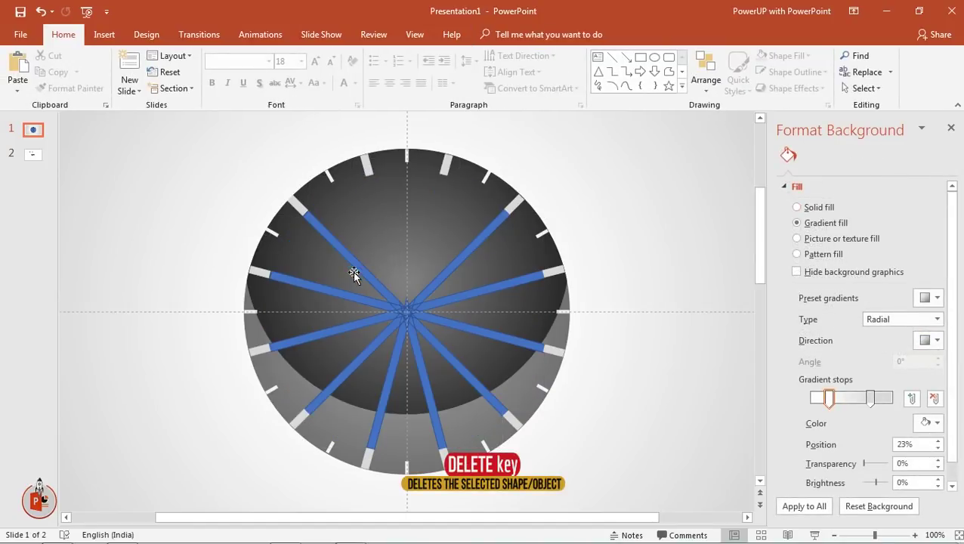
Step: Select all ten blue spokes around the dial for removal
left_click(357, 267)
left_click(287, 283, "shift")
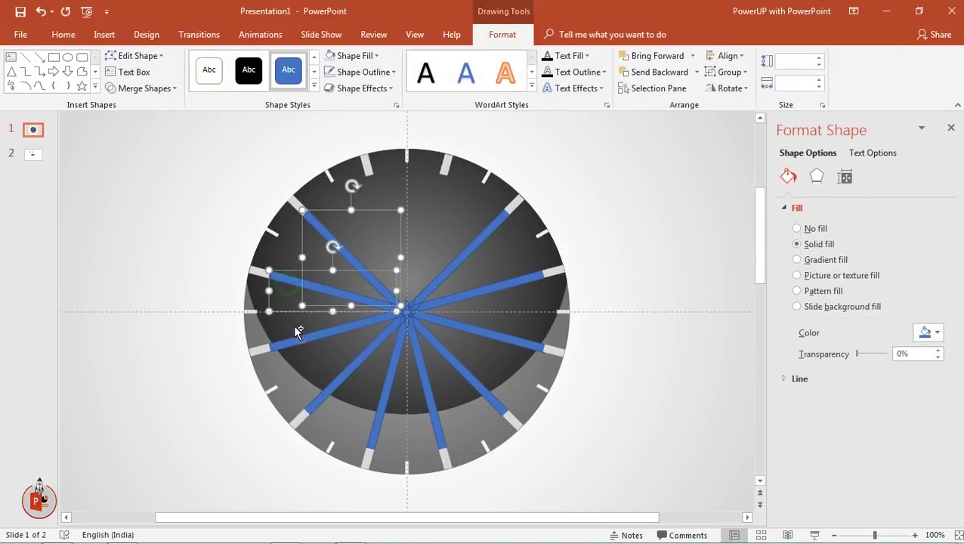
left_click(296, 339, "shift")
left_click(327, 392, "shift")
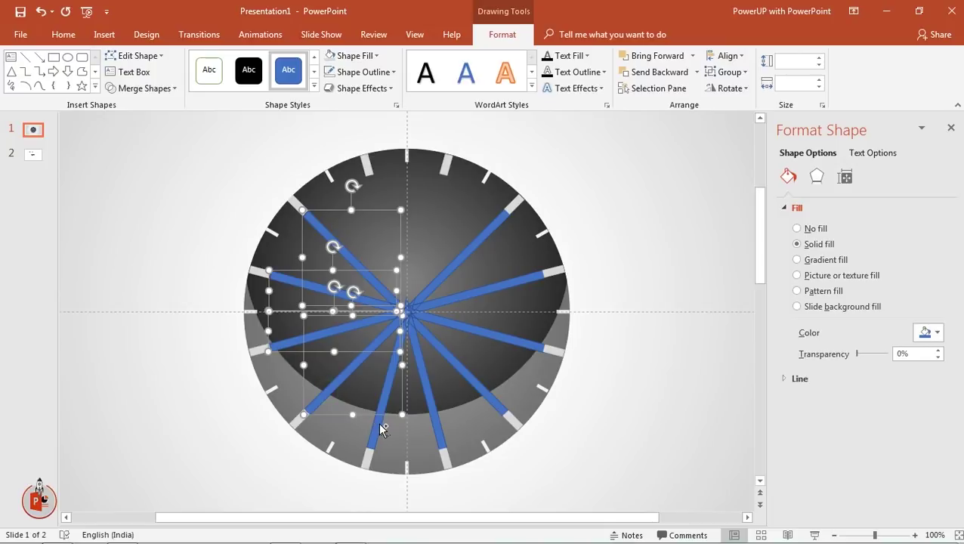
left_click(380, 433, "shift")
left_click(442, 429, "shift")
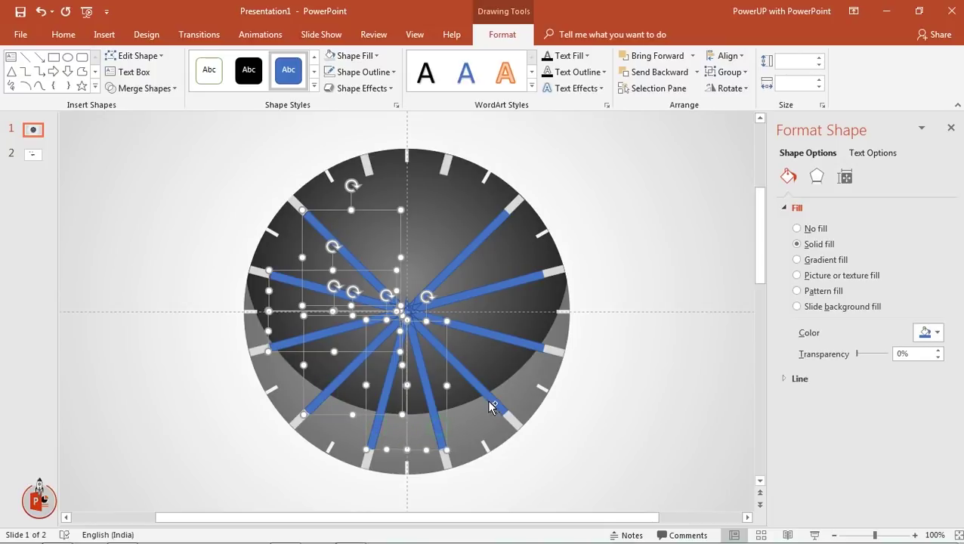
left_click(490, 400, "shift")
left_click(516, 345, "shift")
left_click(527, 280, "shift")
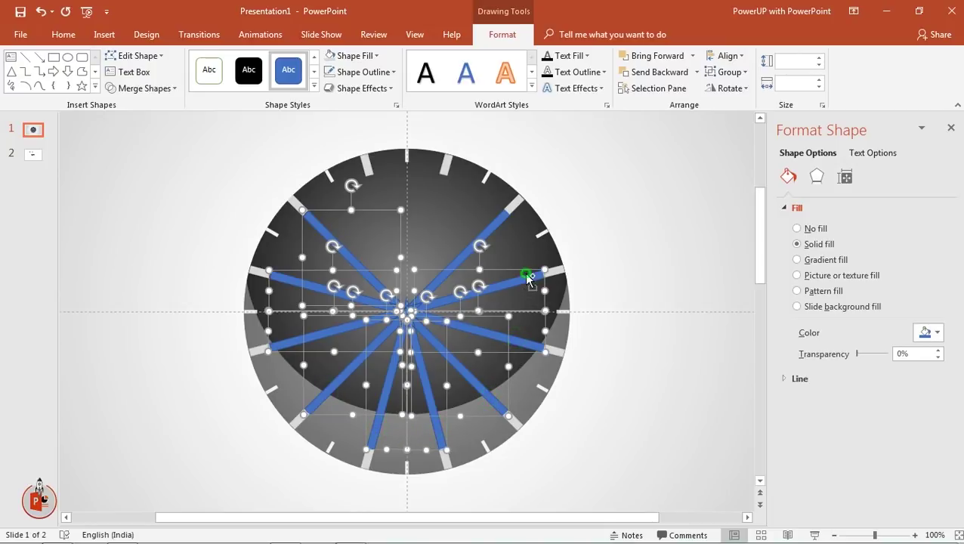
left_click(493, 217, "shift")
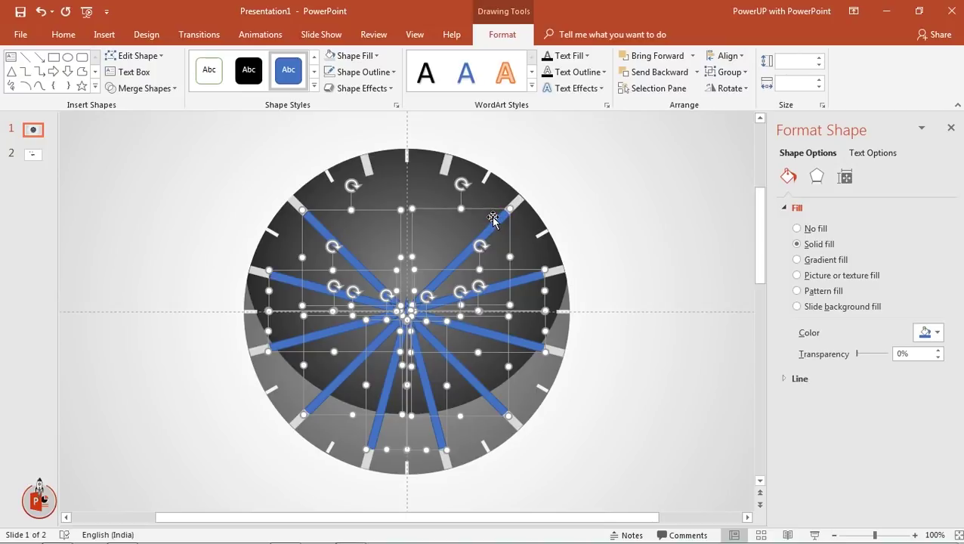
Step: Select the leftover lower-right rim piece and rotate it into place around the dial centre
left_click_drag(590, 436, 363, 264)
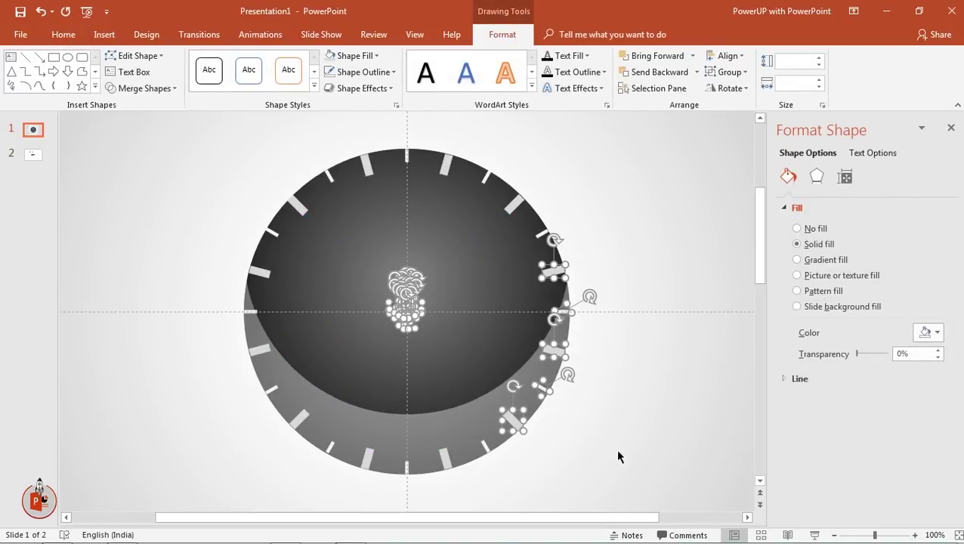
left_click_drag(618, 456, 511, 246)
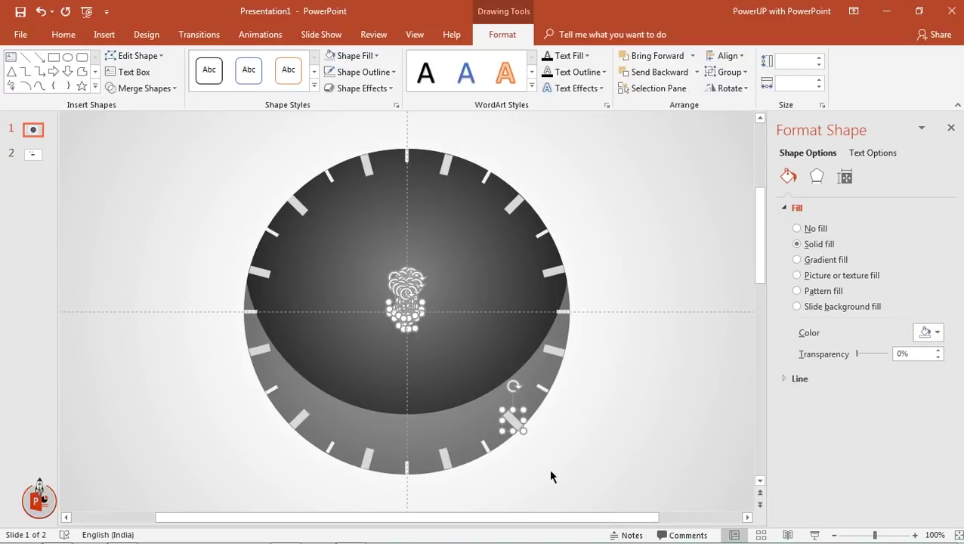
left_click_drag(514, 386, 482, 397)
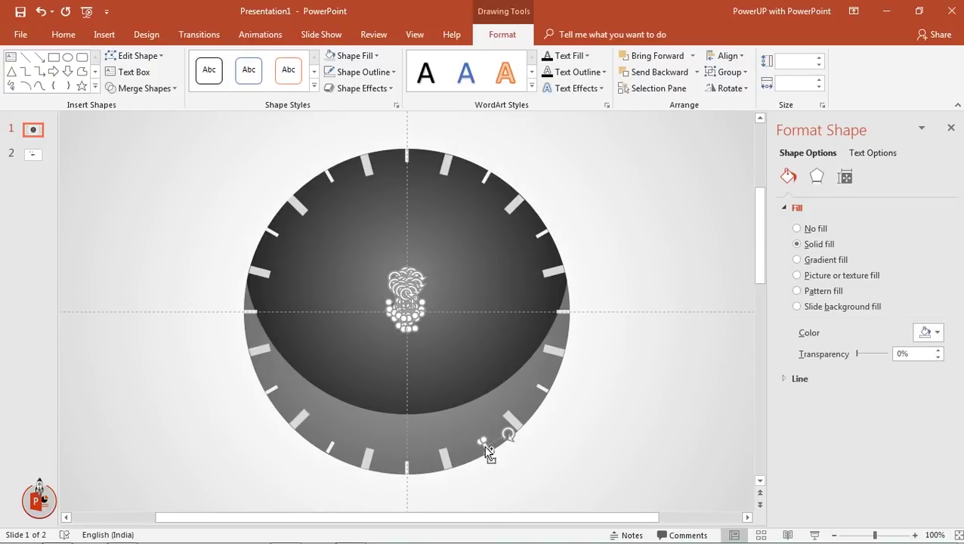
Step: Check individual tick marks on the left and lower-left rim
left_click(434, 401)
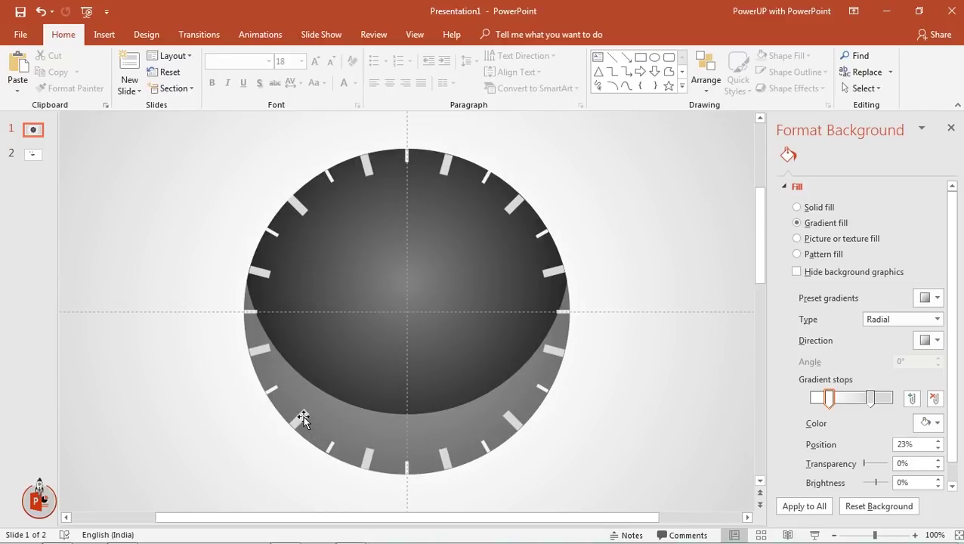
left_click(264, 276)
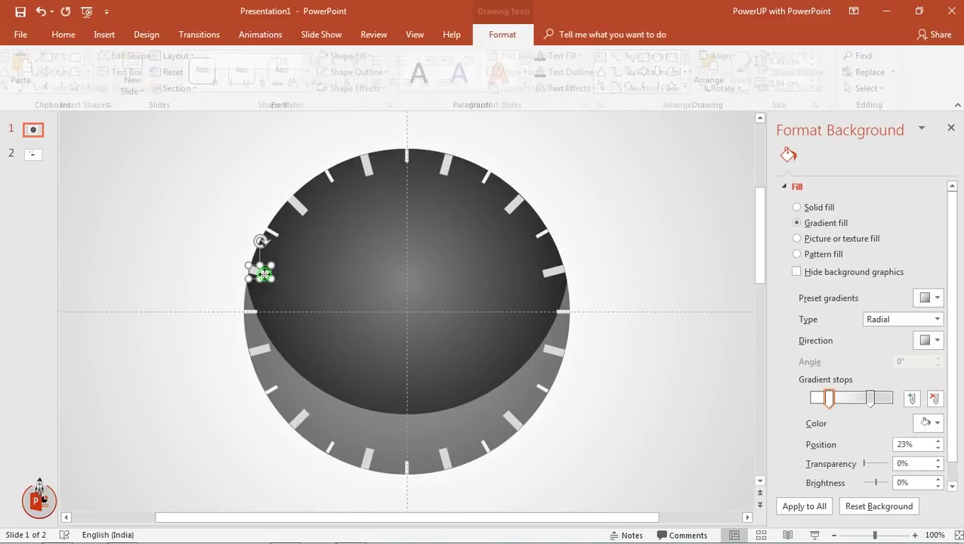
left_click(654, 309)
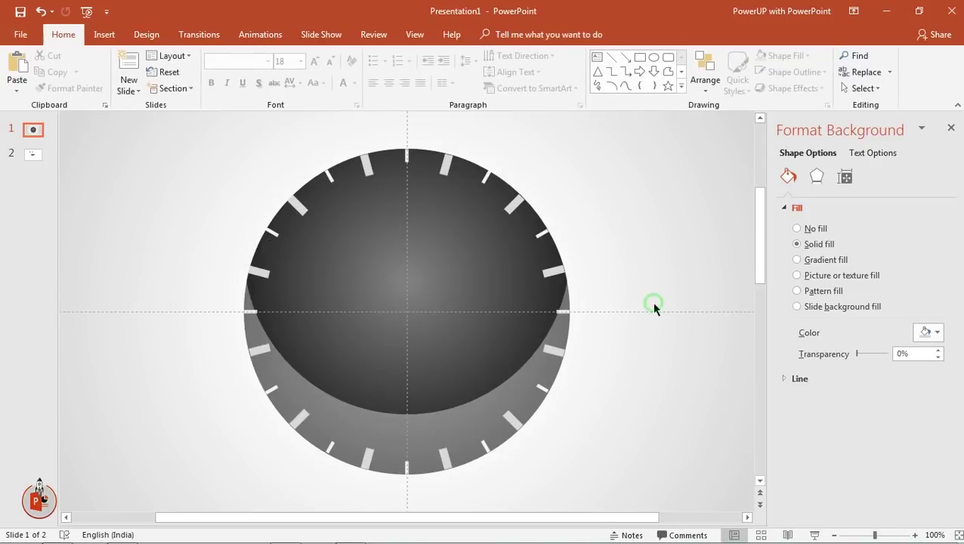
left_click(331, 449)
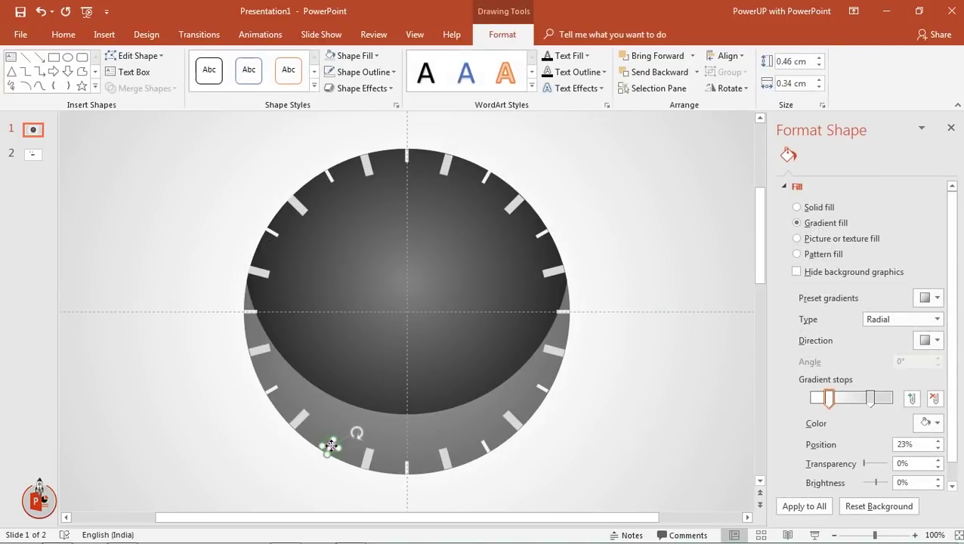
left_click(476, 491)
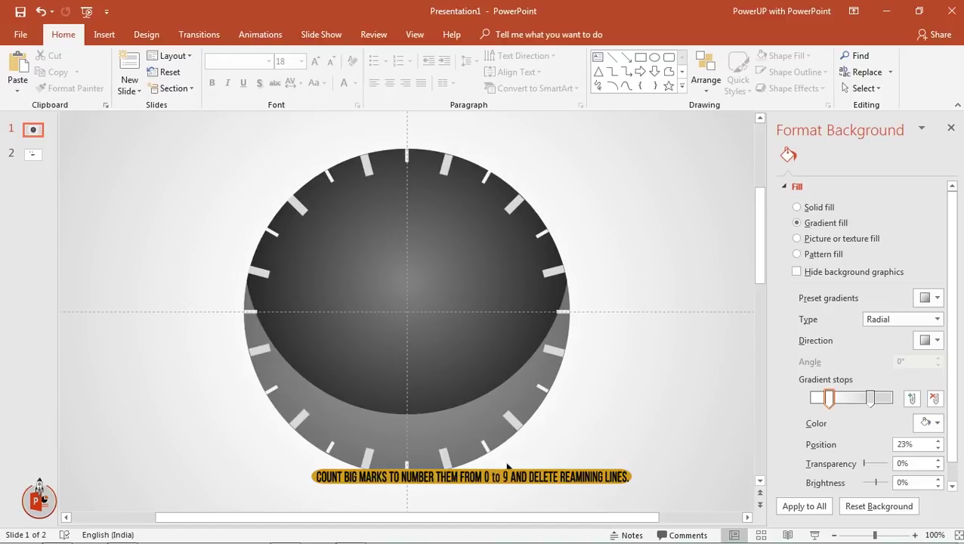
Step: Delete the tick marks along the bottom rim, leaving a gap at the base
left_click_drag(472, 466, 314, 423)
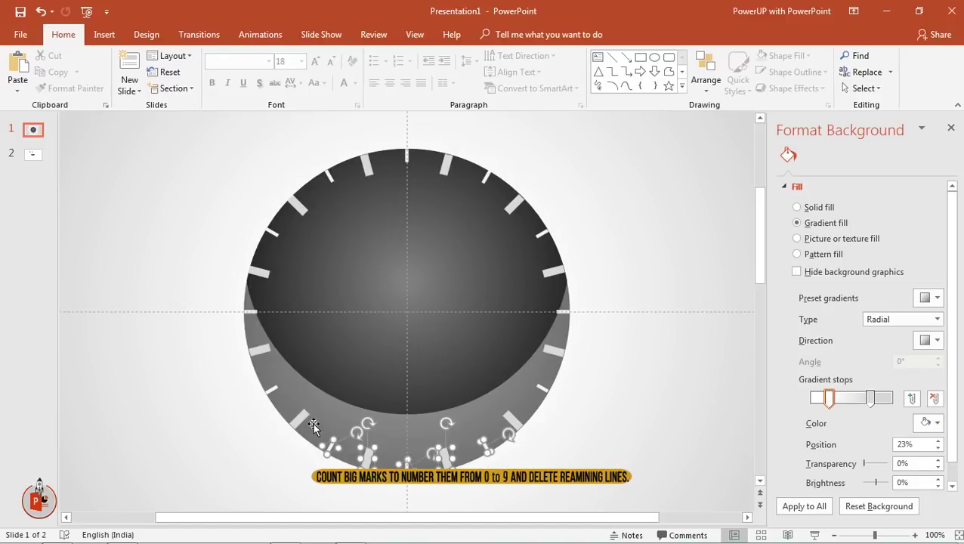
key("Delete")
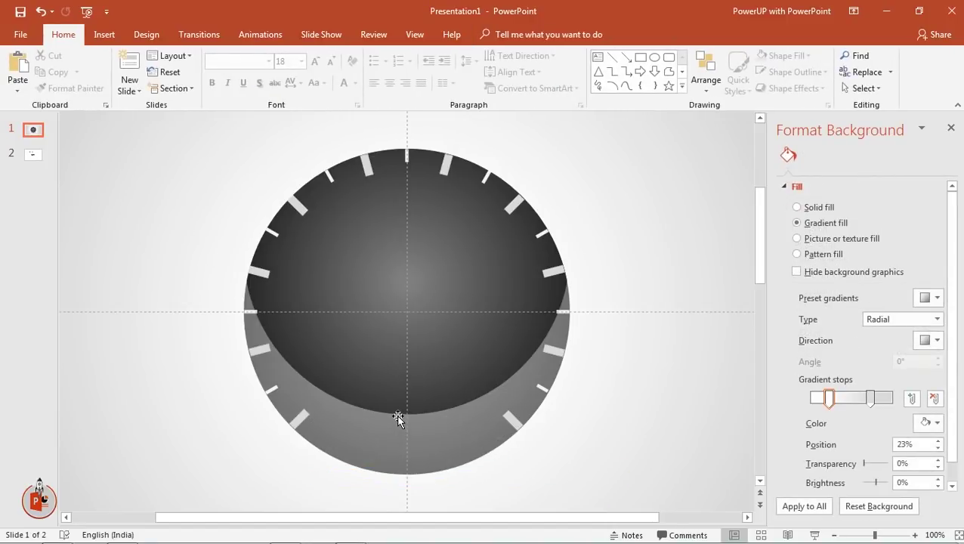
left_click(301, 420)
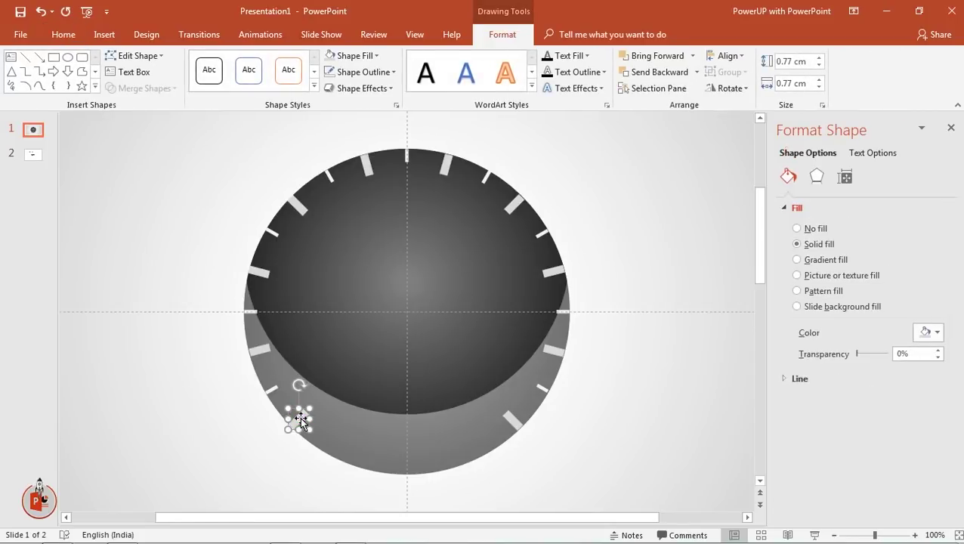
left_click(310, 474)
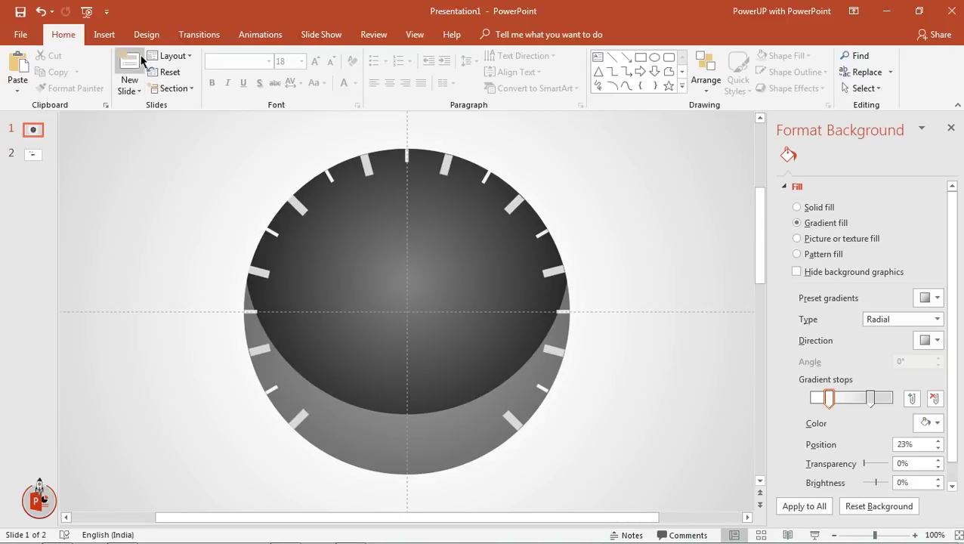
Step: Draw a donut shape beside the dial's left edge
left_click(106, 34)
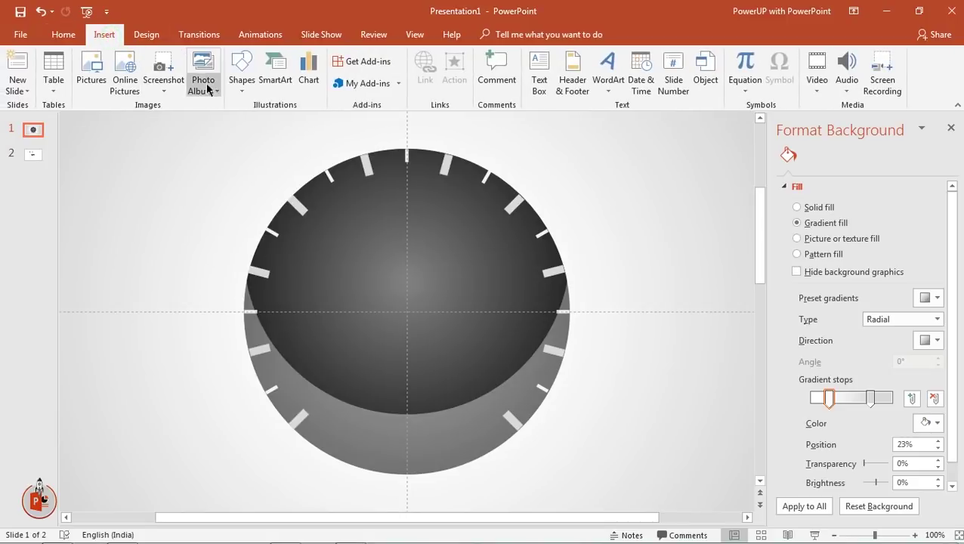
left_click(242, 92)
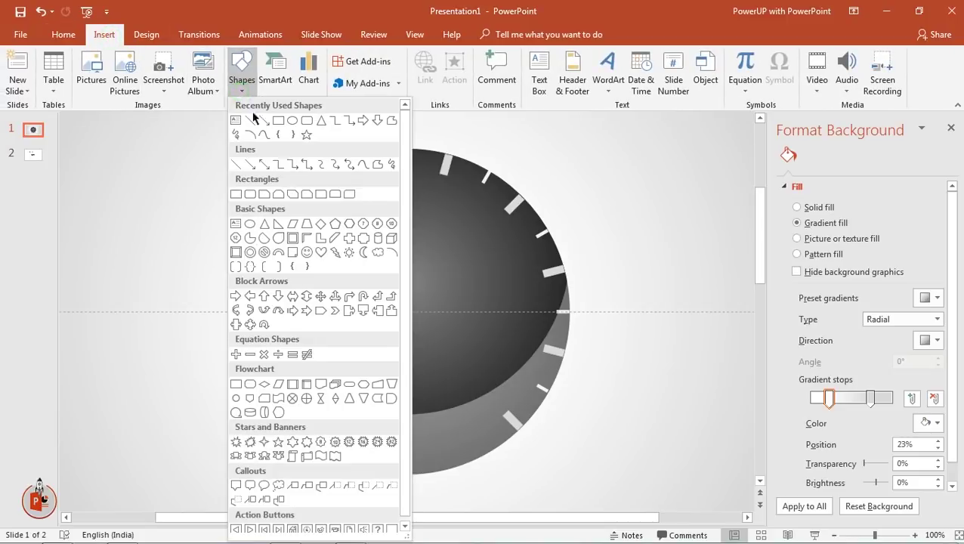
left_click(249, 253)
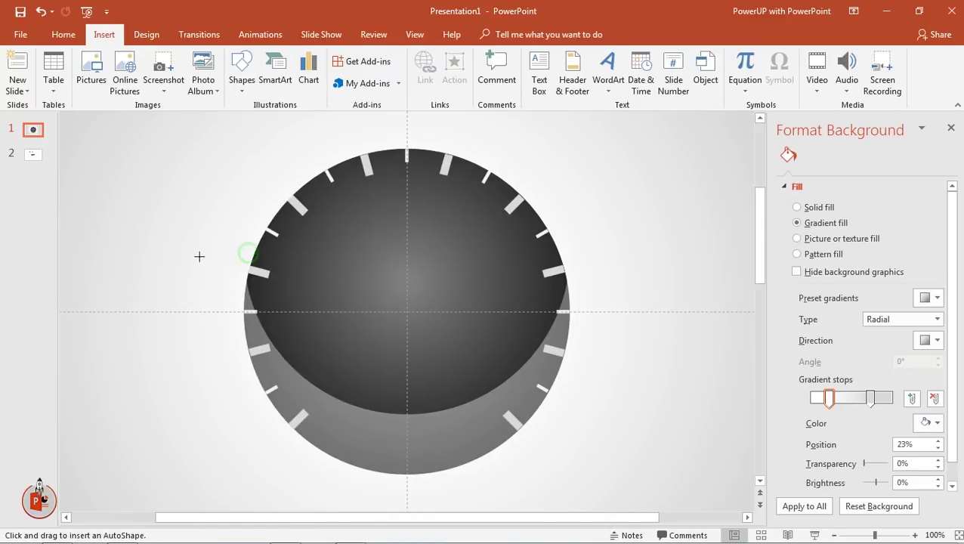
left_click_drag(154, 228, 281, 355)
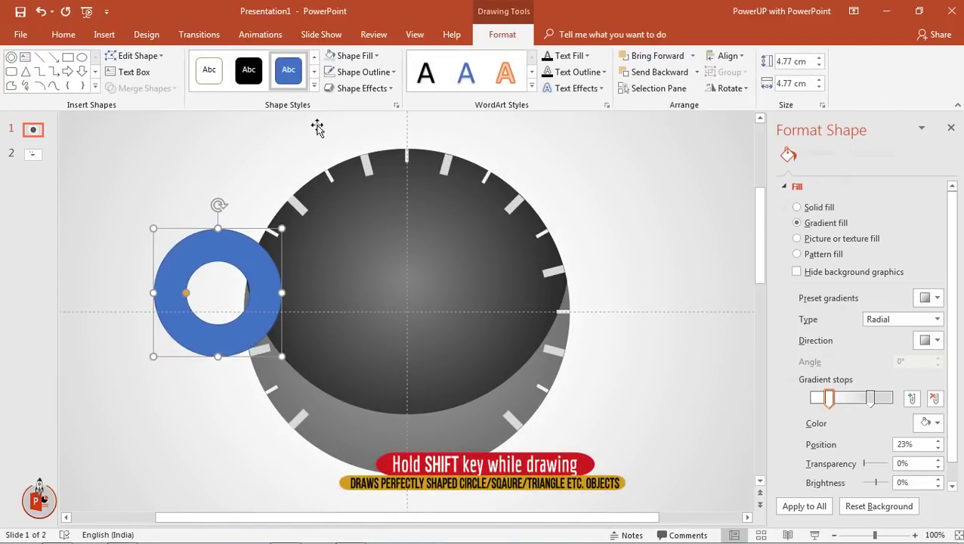
Step: Remove the donut's outline, thin it into a narrow ring, and move it onto the dial
left_click(345, 73)
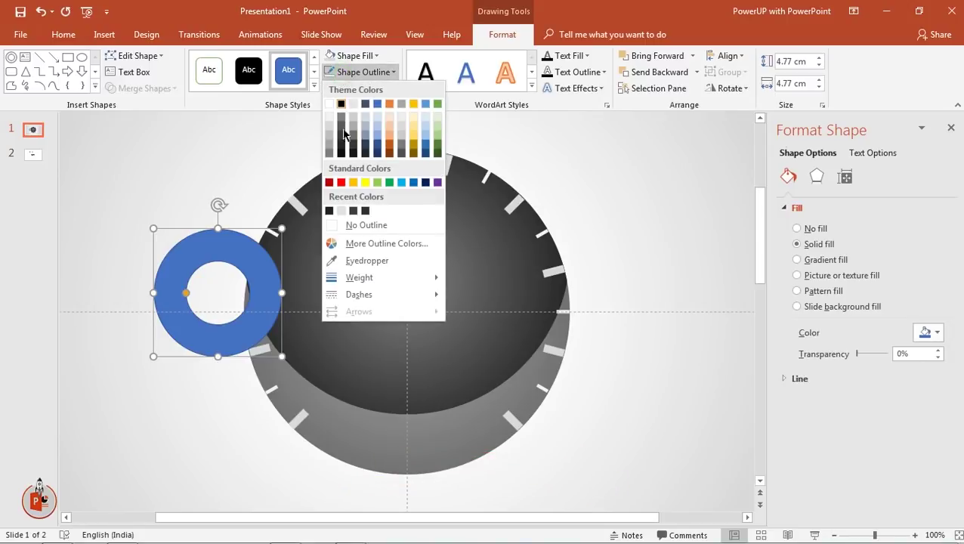
left_click(345, 223)
left_click_drag(185, 293, 160, 288)
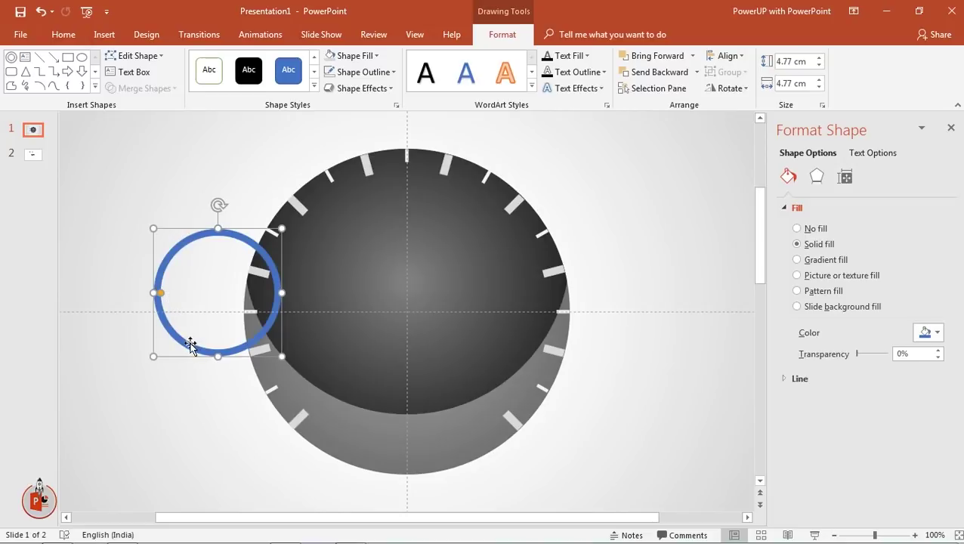
left_click_drag(191, 345, 377, 366)
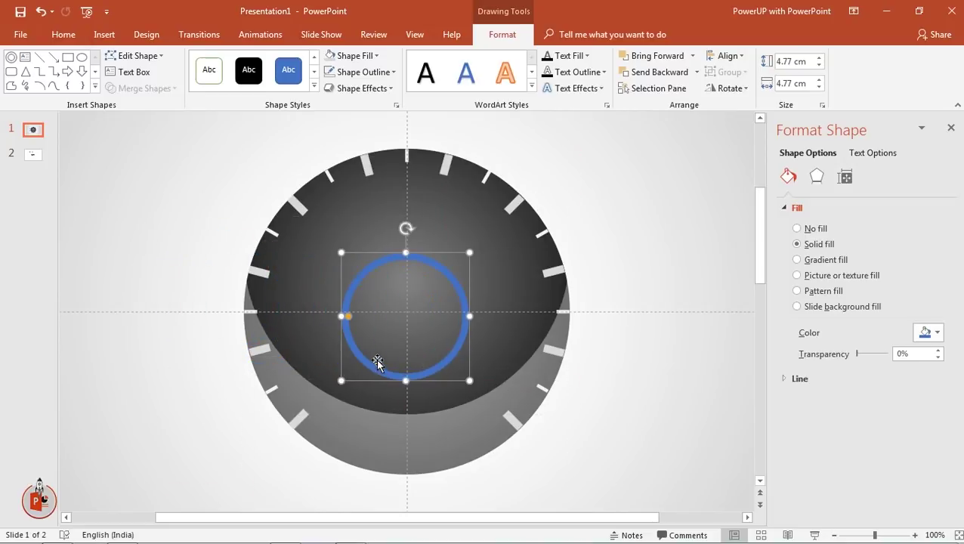
Step: Centre the ring horizontally and vertically on the slide
left_click(725, 57)
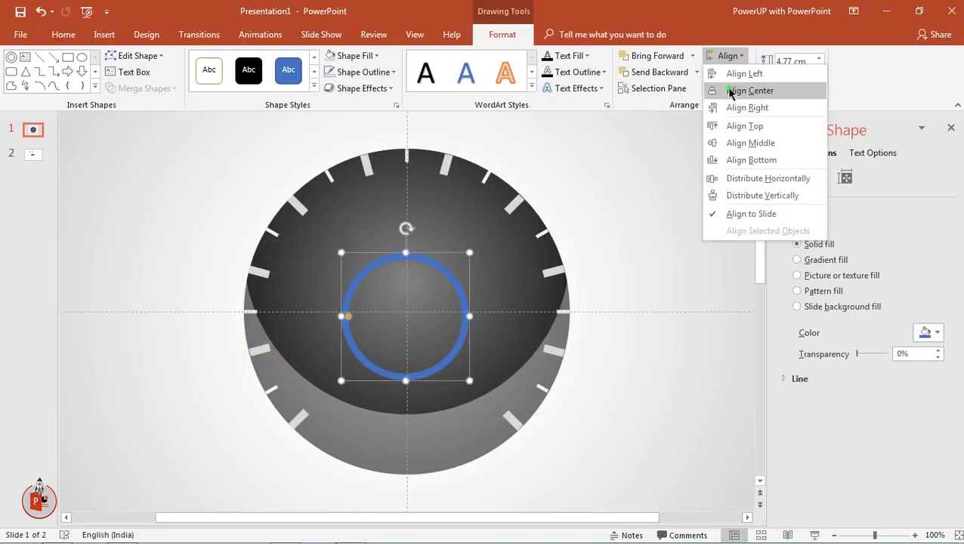
left_click(732, 90)
left_click(726, 57)
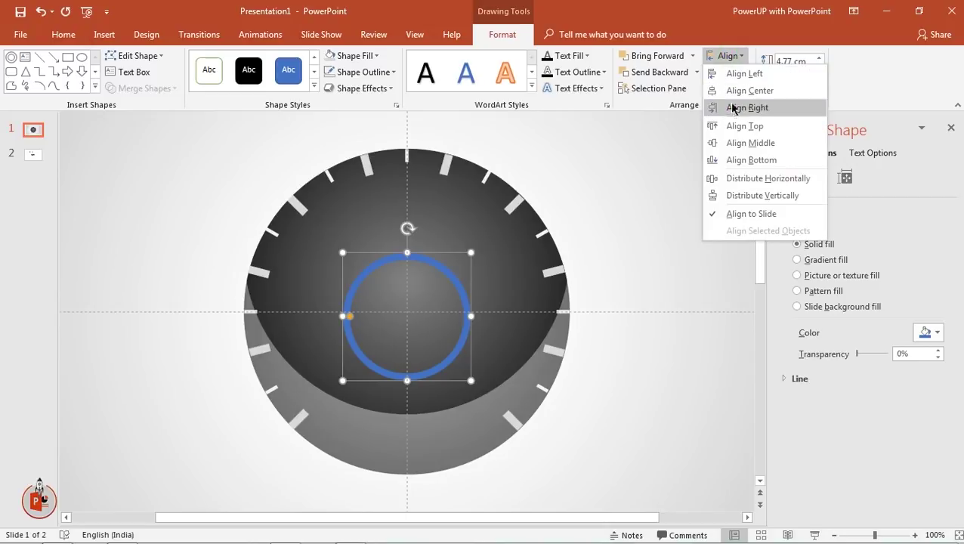
left_click(739, 145)
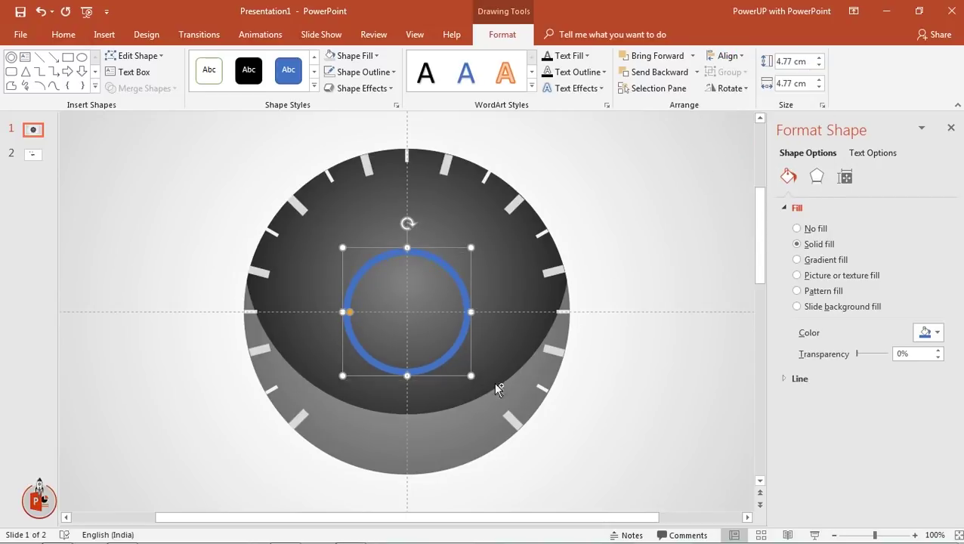
Step: Enlarge the ring to 12.91 cm around the dial's outer edge and thin its band
left_click_drag(475, 380, 572, 445)
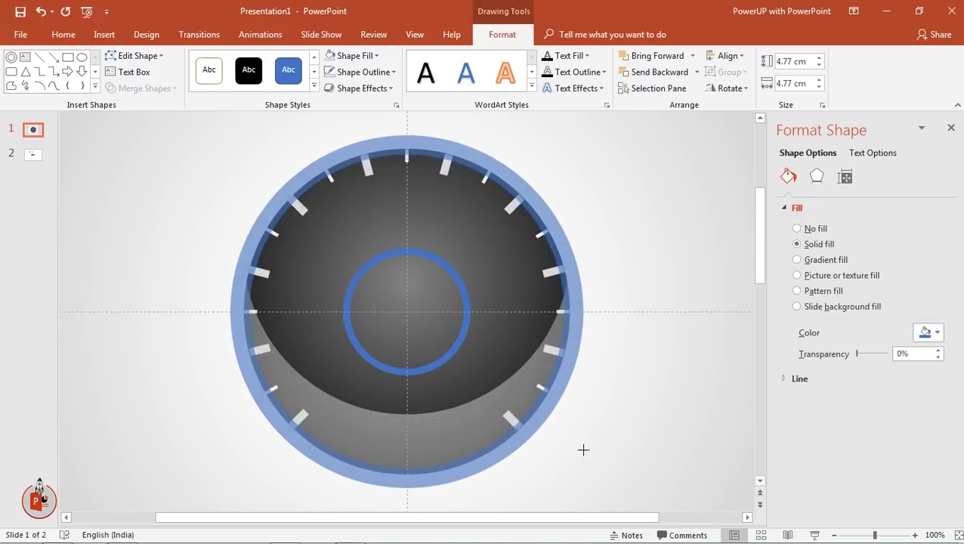
left_click_drag(572, 445, 587, 450)
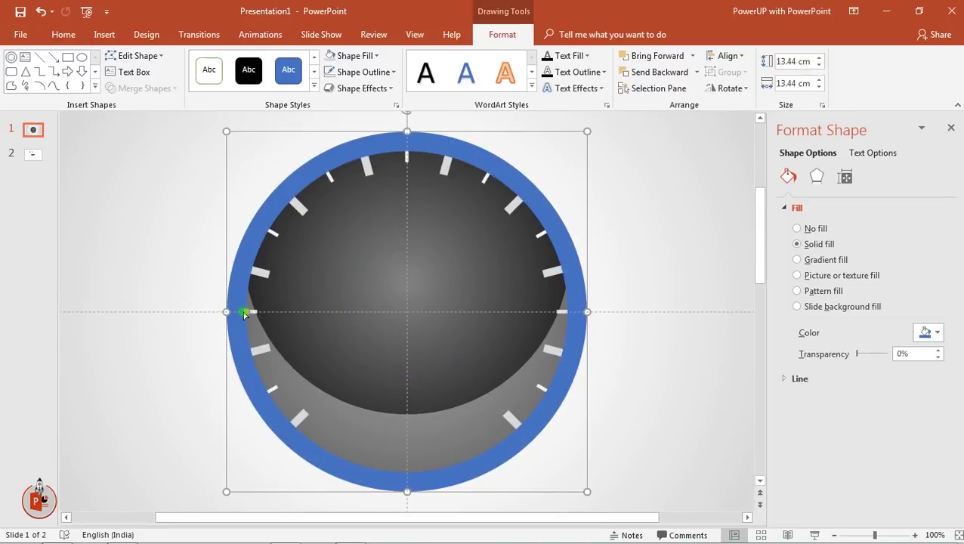
left_click_drag(244, 314, 236, 314)
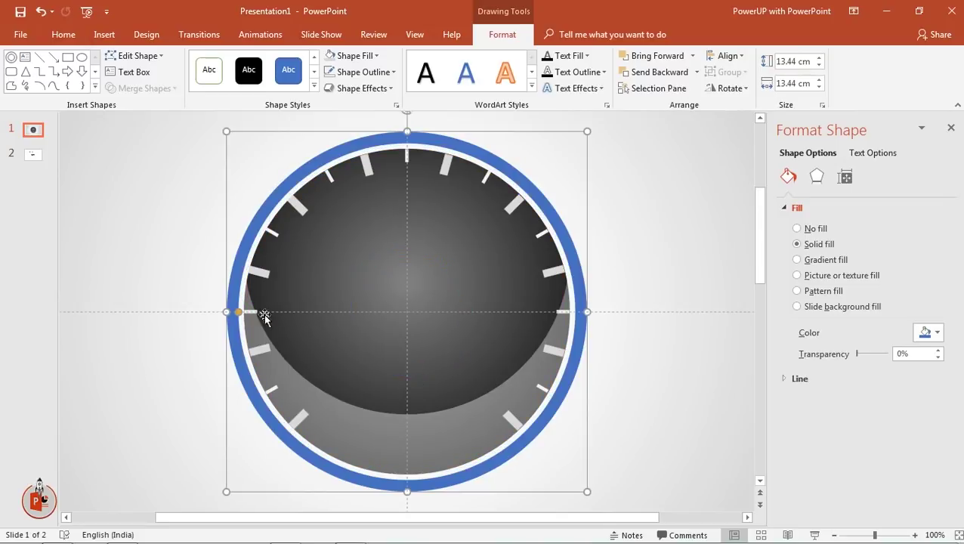
left_click_drag(585, 491, 579, 484)
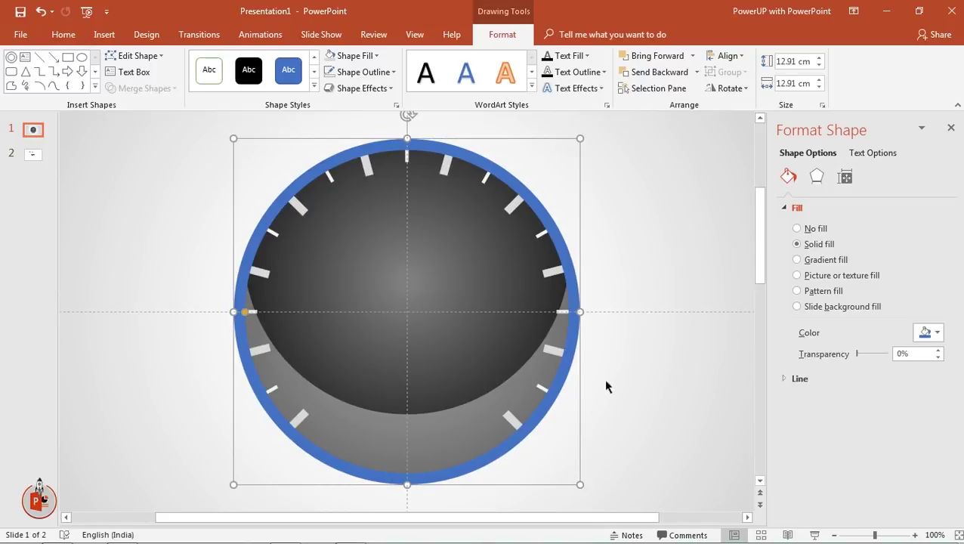
left_click(623, 342)
left_click(540, 214)
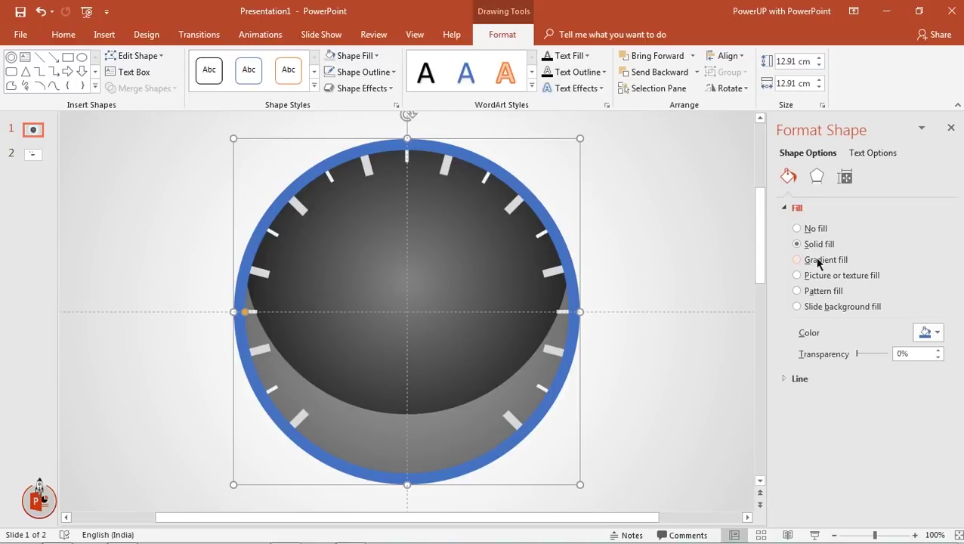
Step: Give the ring a gradient fill with a stop at 45%, dark grey and near-black stops
left_click(818, 261)
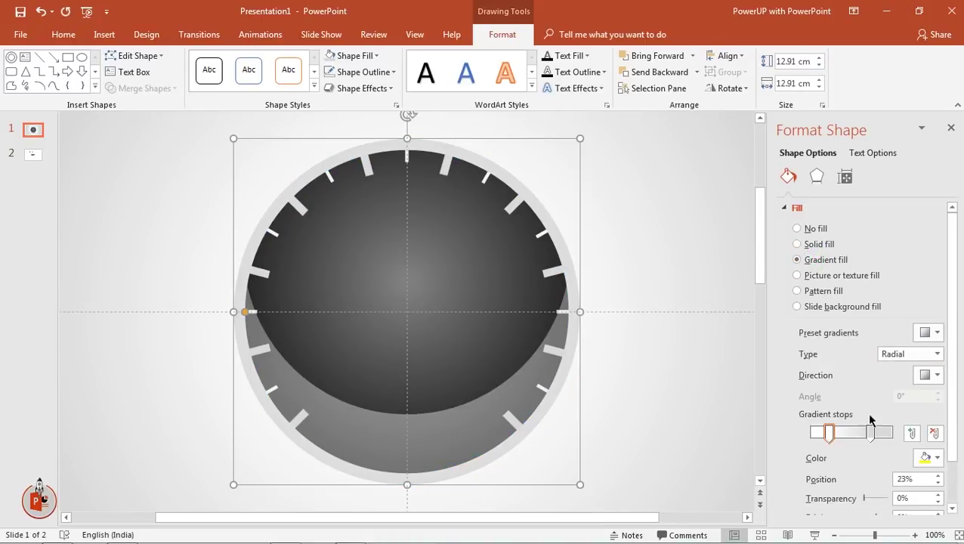
left_click_drag(871, 432, 837, 434)
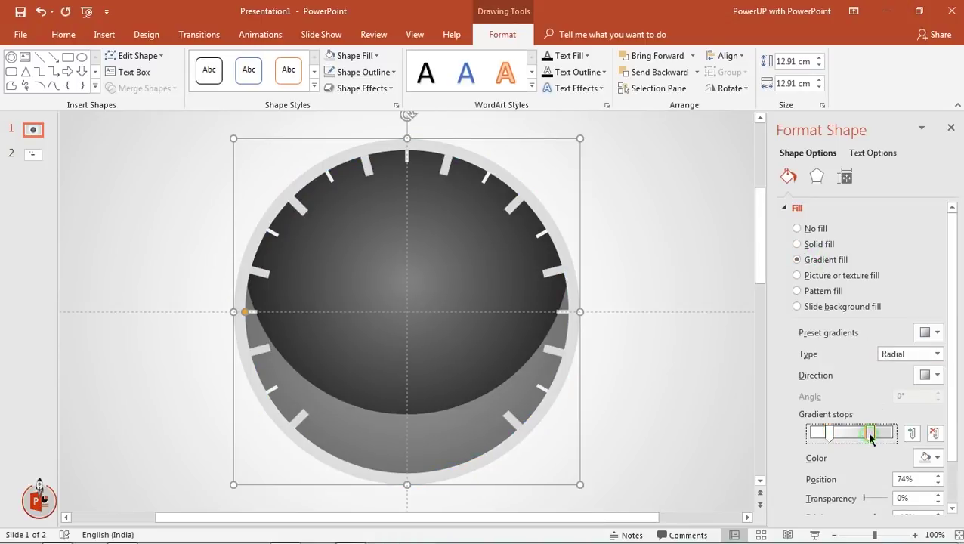
left_click(815, 432)
left_click(928, 457)
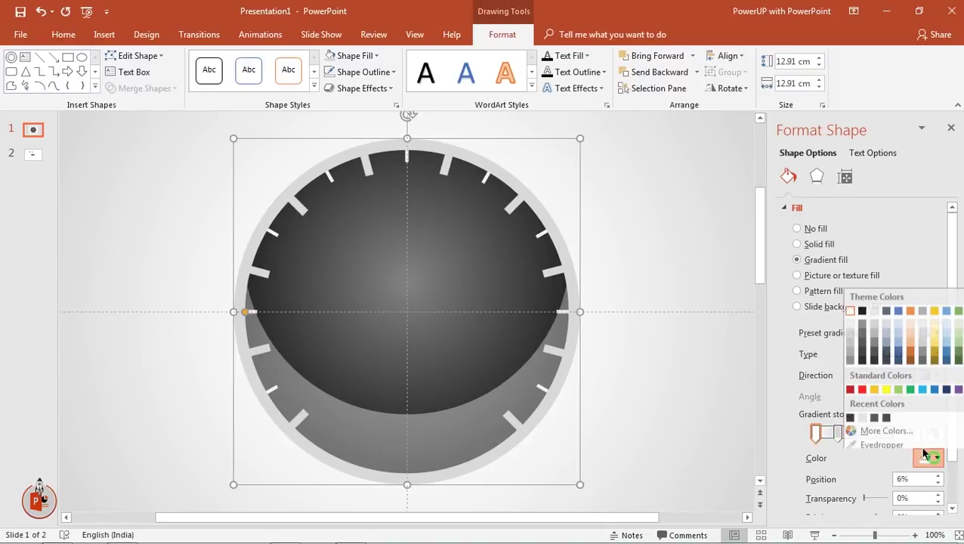
left_click(850, 356)
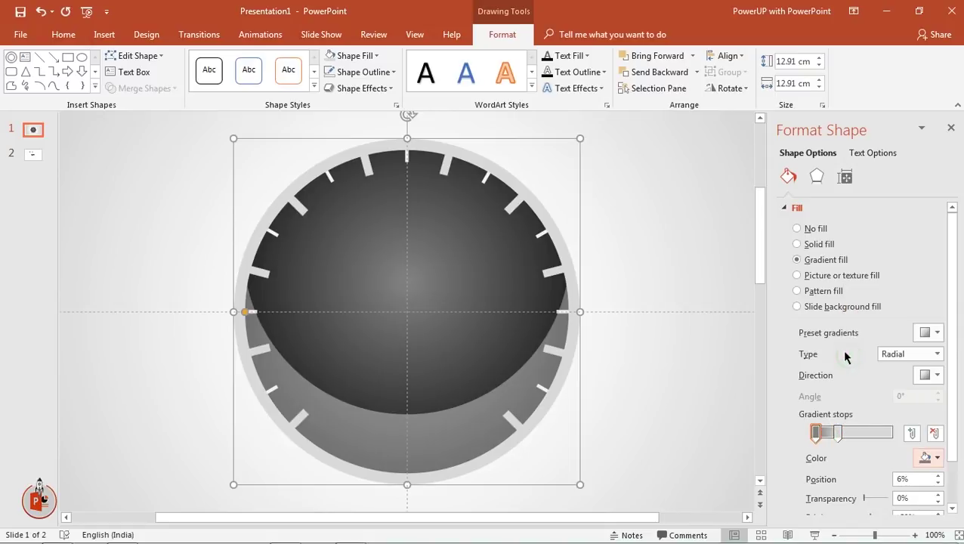
left_click(838, 432)
left_click(937, 458)
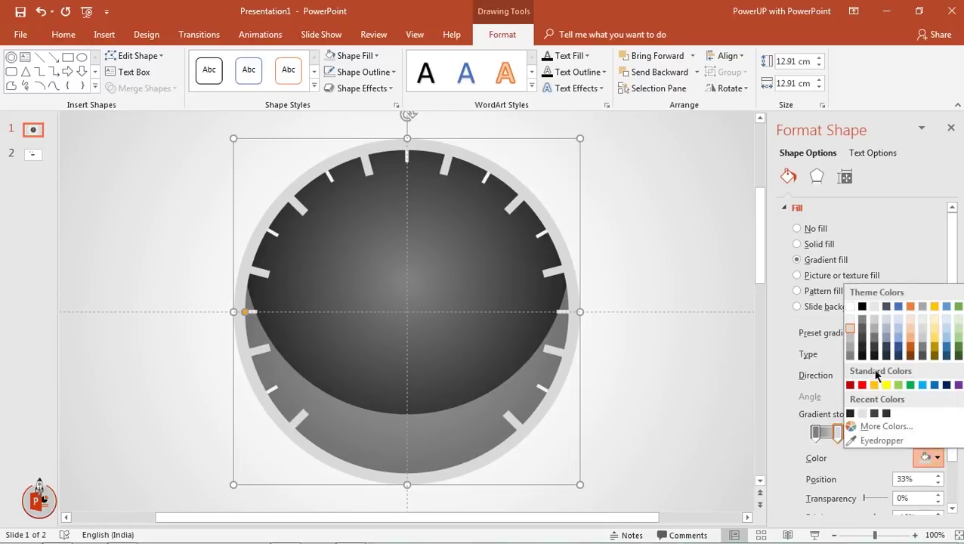
left_click(862, 354)
Step: Add a dark gradient stop at 99% and set the gradient type to Linear
left_click(874, 432)
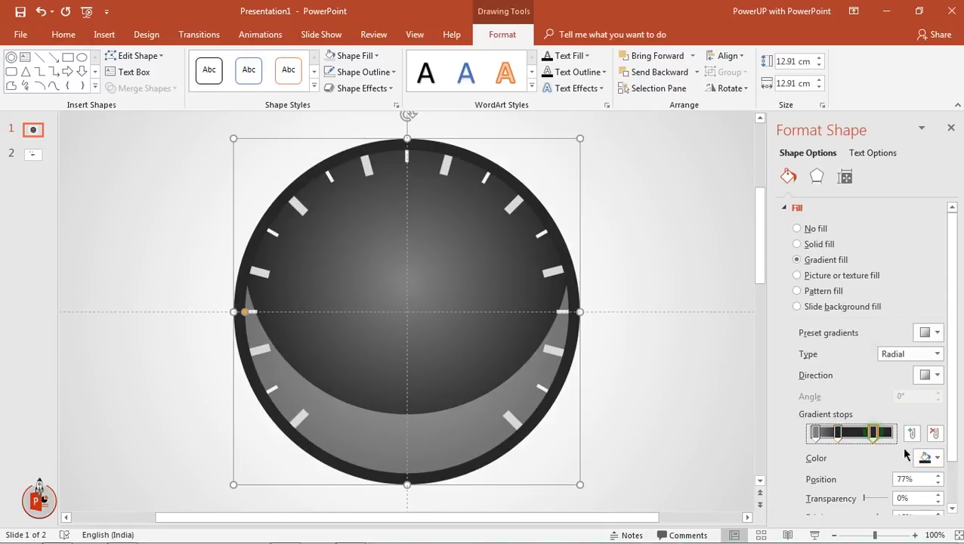
left_click_drag(875, 432, 892, 437)
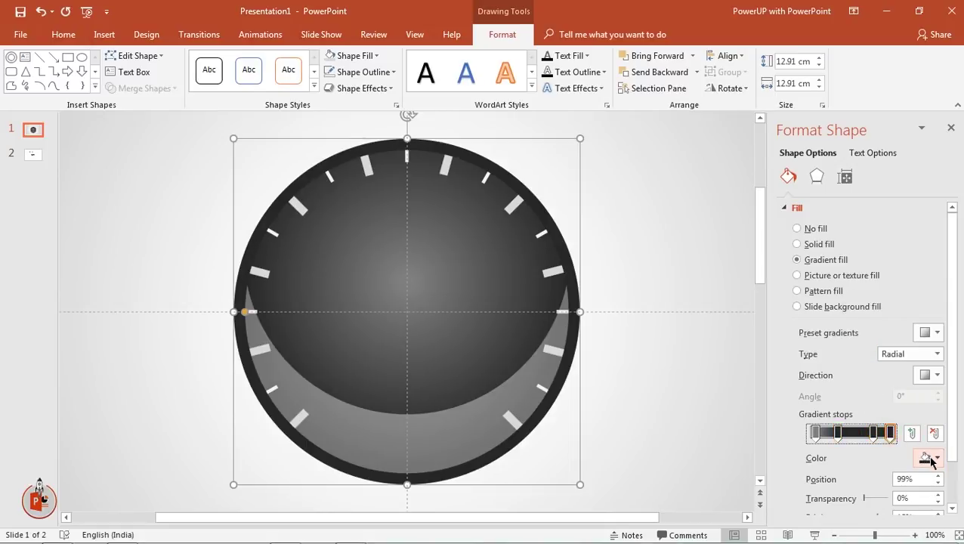
left_click(927, 458)
left_click(851, 355)
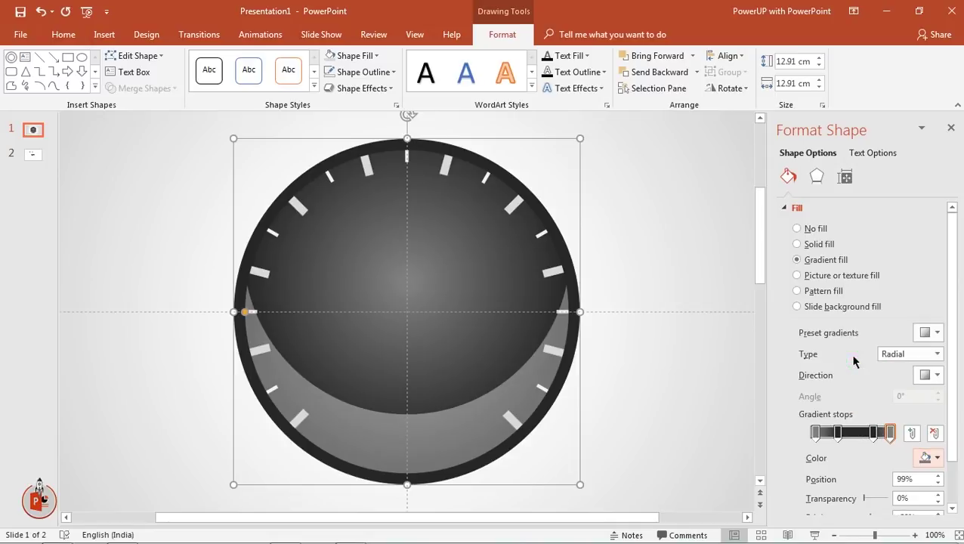
left_click(901, 354)
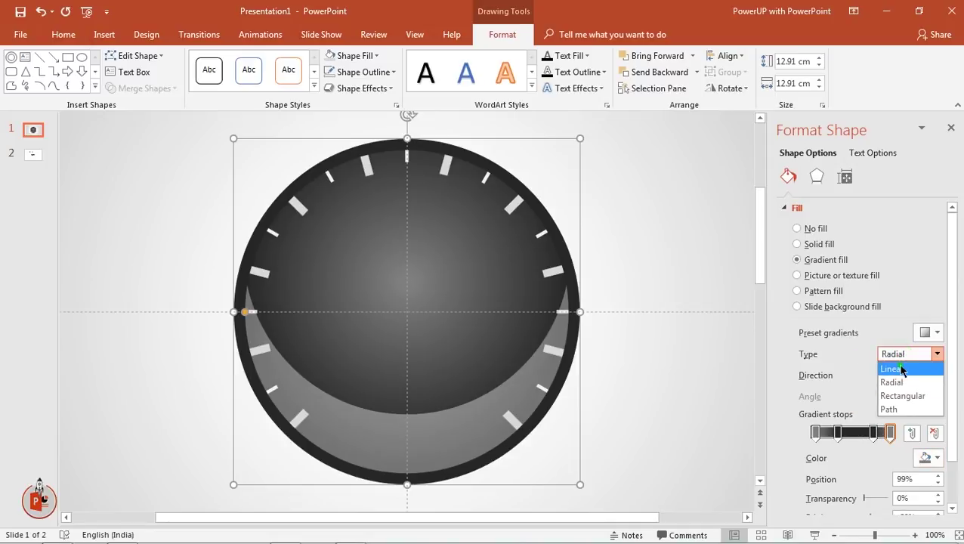
left_click(900, 368)
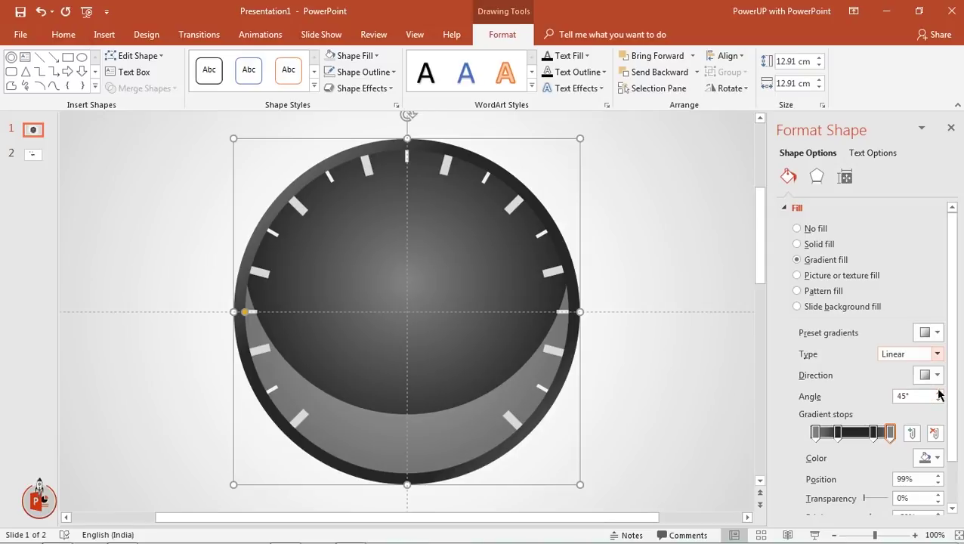
Step: Set the dial's linear gradient angle to 90° and slide a gradient stop to 73%
left_click(939, 393)
left_click(938, 393)
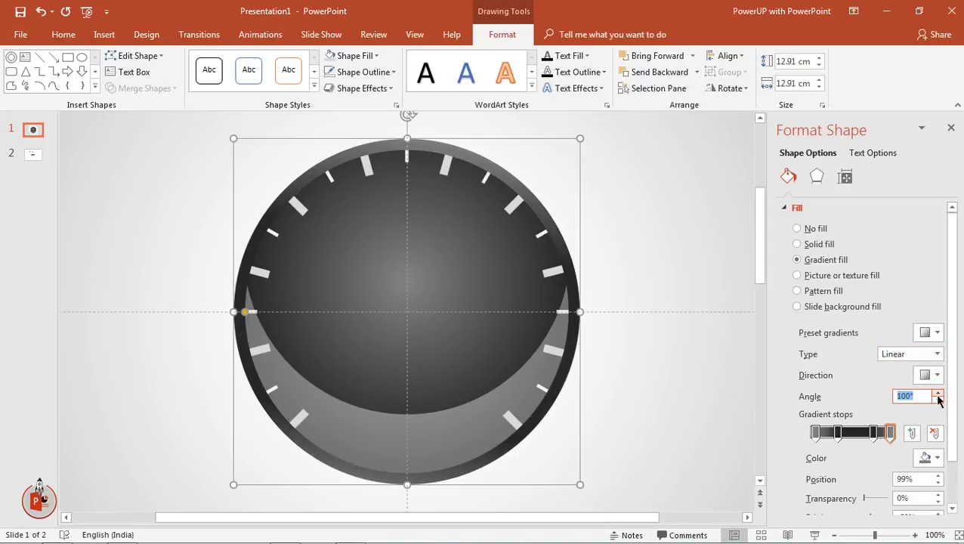
left_click(937, 401)
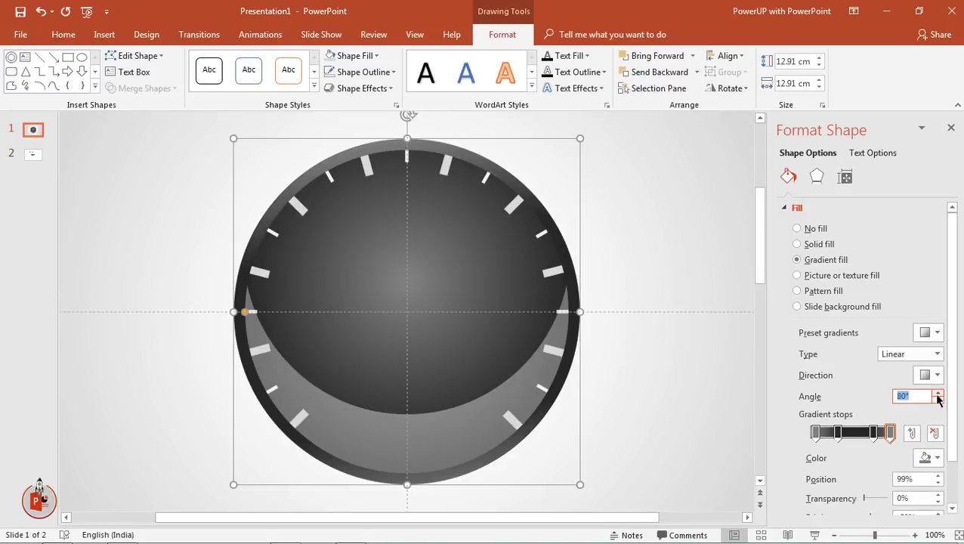
left_click(938, 395)
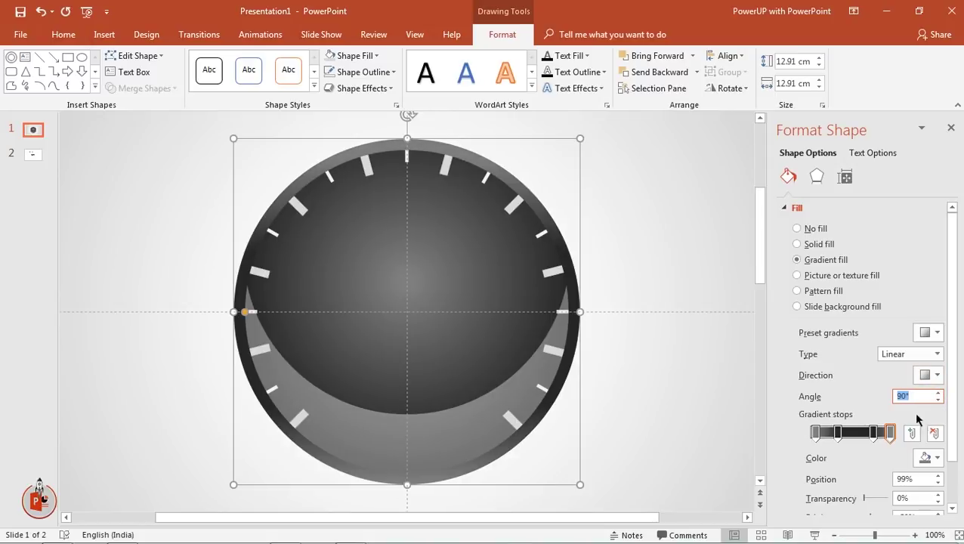
left_click(875, 433)
left_click_drag(874, 434, 871, 434)
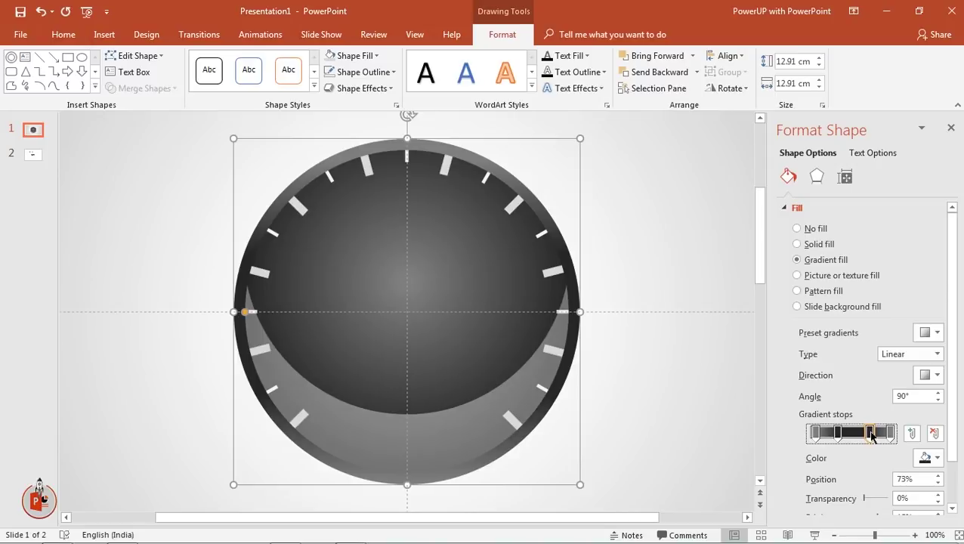
left_click(727, 300)
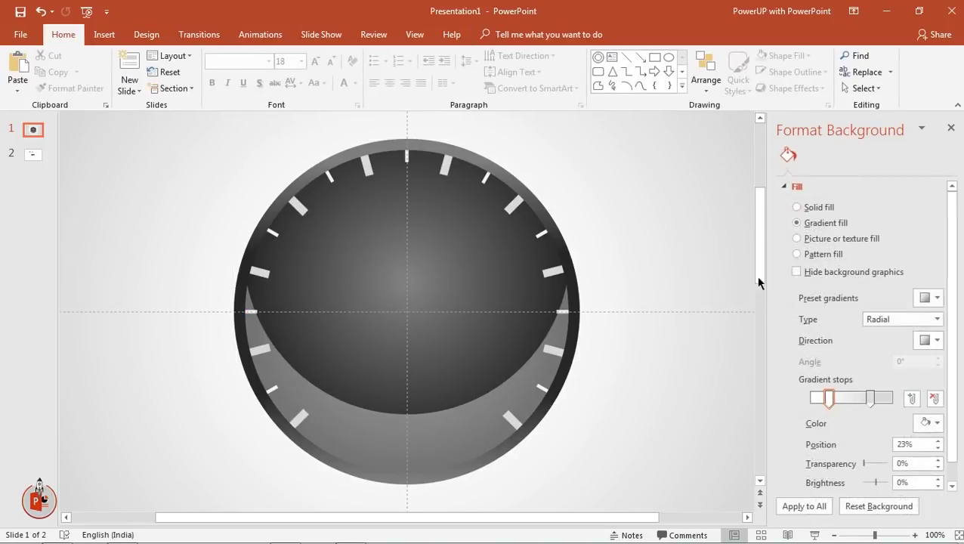
left_click(951, 127)
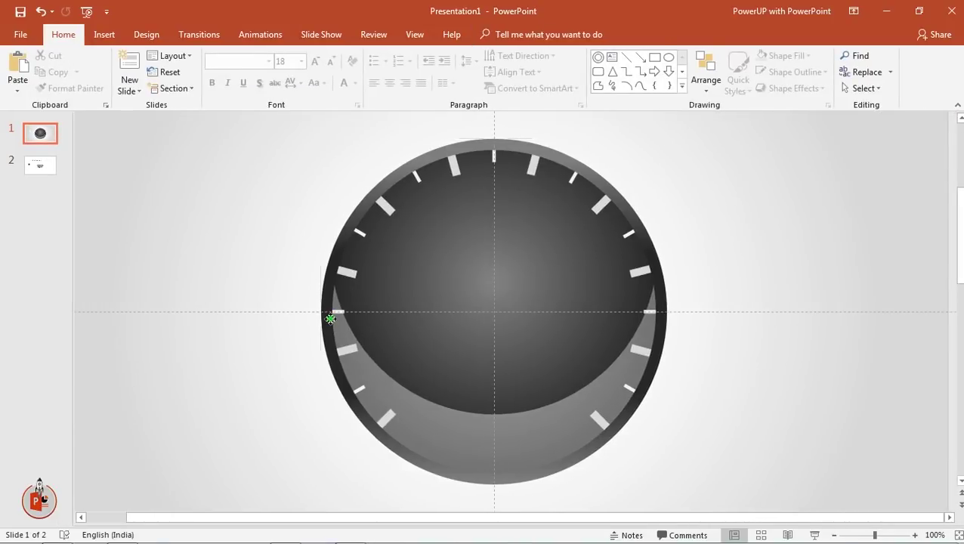
Step: Resize the dark outer ring by its corner until its edge matches the dial face
left_click(332, 314)
left_click_drag(332, 314, 330, 314)
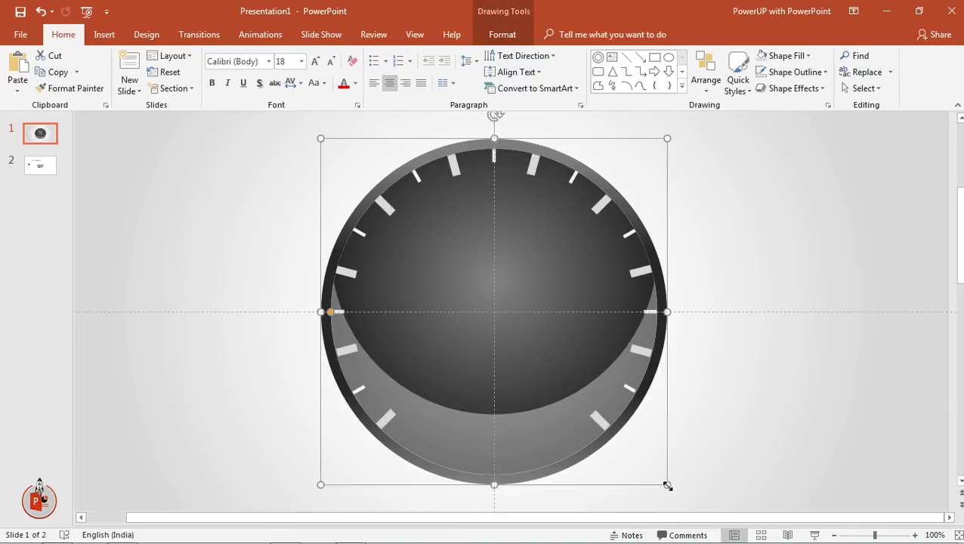
left_click_drag(668, 485, 662, 477)
scroll(662, 476, "up", 3)
scroll(665, 478, "up", 5)
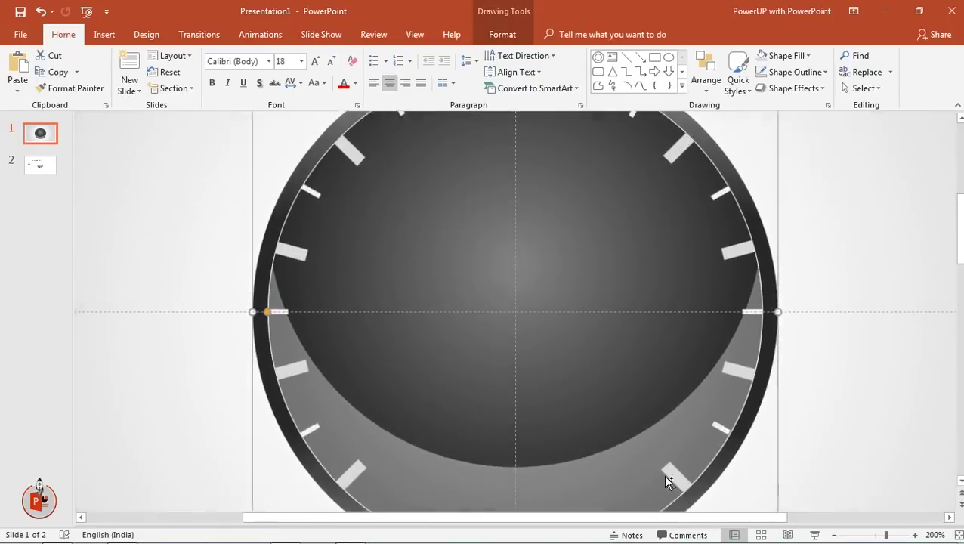
scroll(662, 475, "up", 2)
left_click_drag(959, 219, 954, 297)
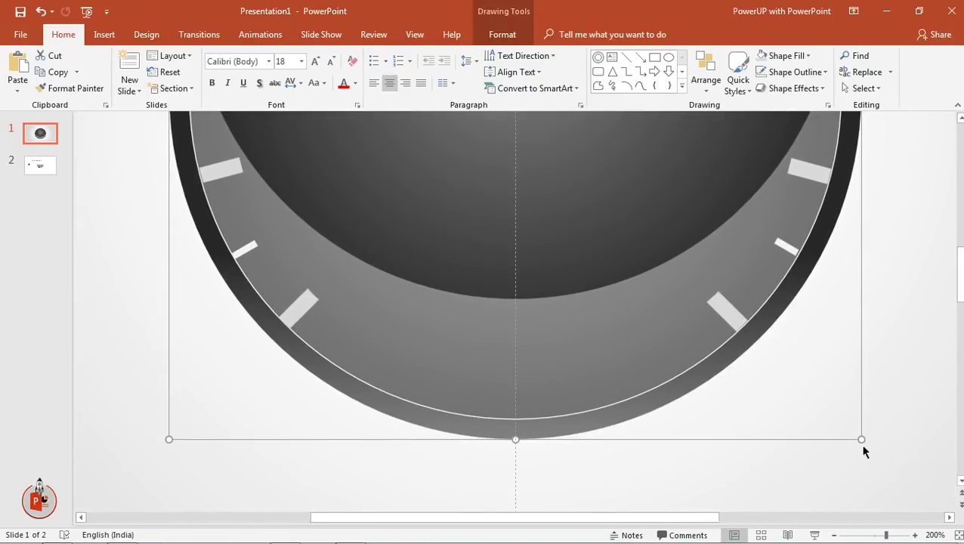
left_click_drag(860, 439, 850, 431)
left_click(873, 390)
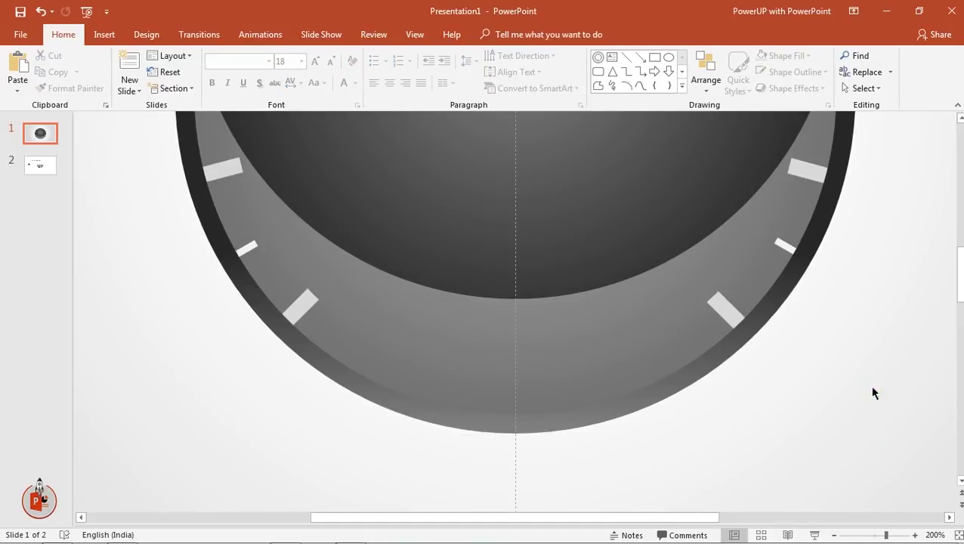
scroll(873, 390, "down", 10, "ctrl")
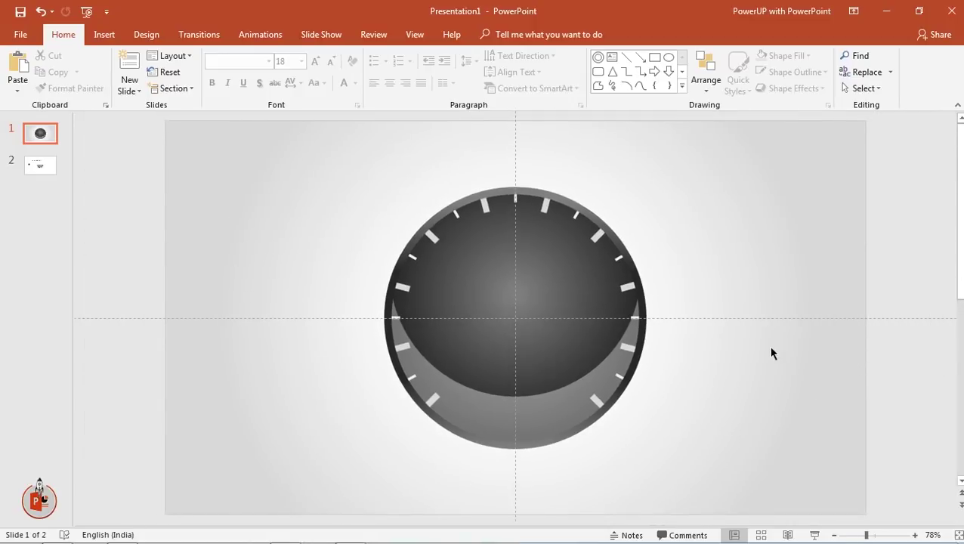
Step: Duplicate the dial's circle with Ctrl+D and shrink the copy slightly over the original
left_click(635, 373)
key("ctrl+d")
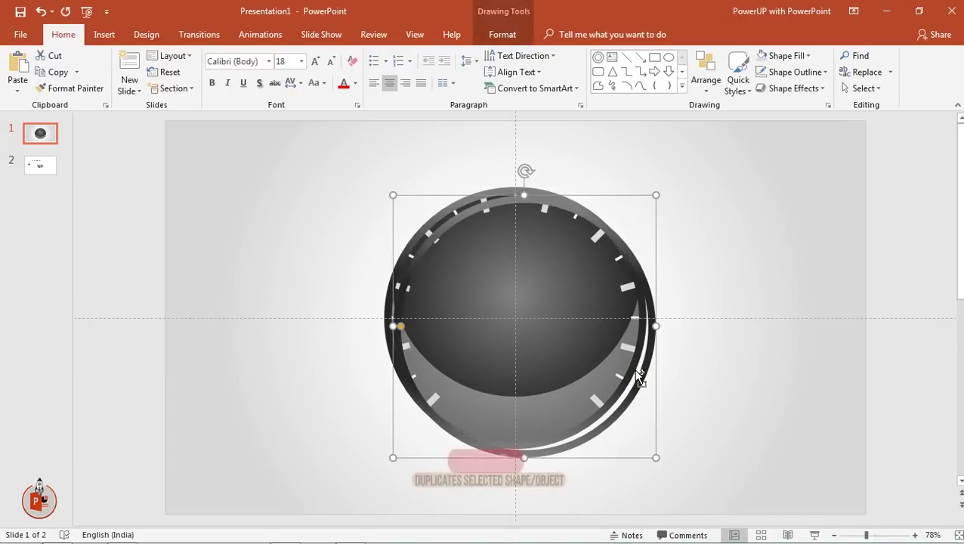
mouse_move(644, 372)
left_mouse_down()
mouse_move(648, 356)
mouse_move(634, 361)
left_mouse_up()
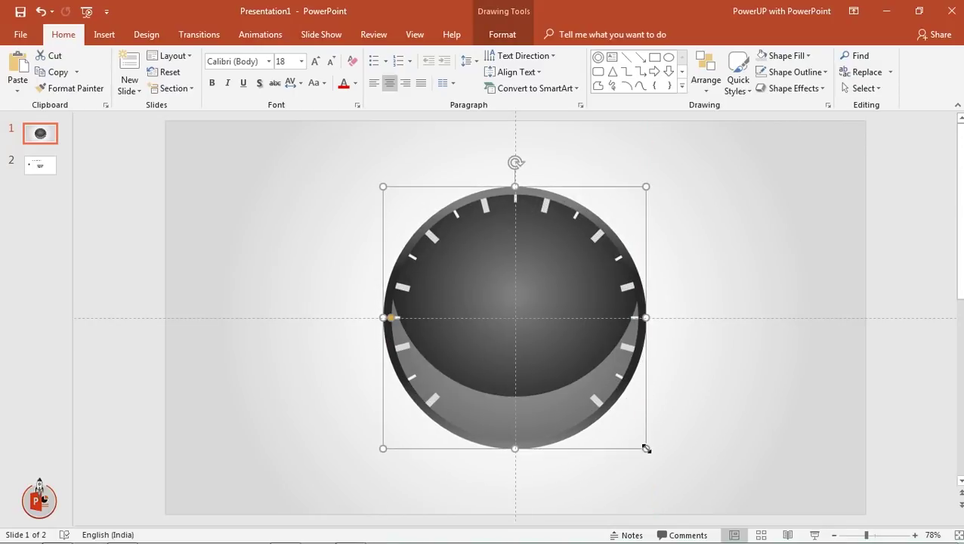
left_click_drag(644, 450, 637, 439)
scroll(637, 438, "up", 1, "ctrl")
scroll(637, 438, "up", 3, "ctrl")
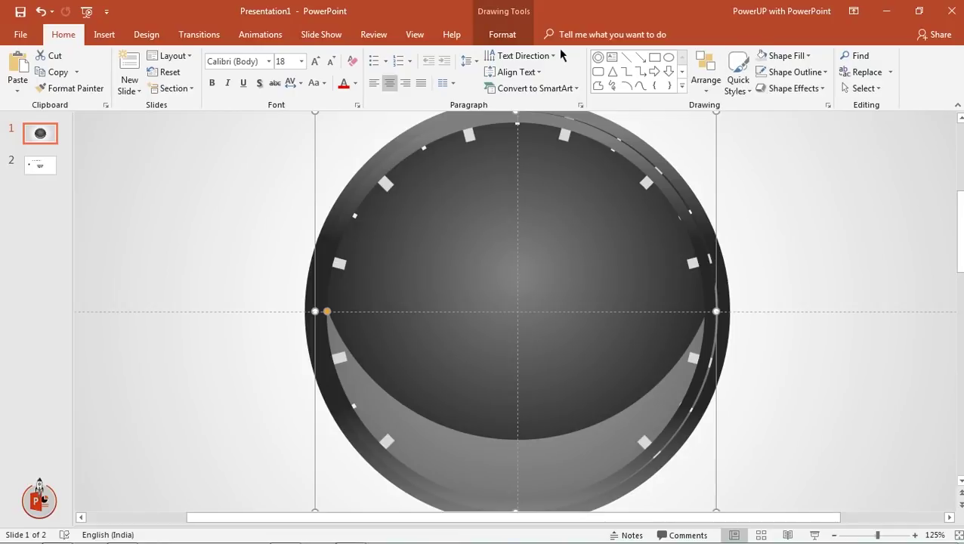
Step: Align the 11.97 cm copy to the slide's centre and middle, nudging it right slightly
left_click(513, 34)
left_click(726, 56)
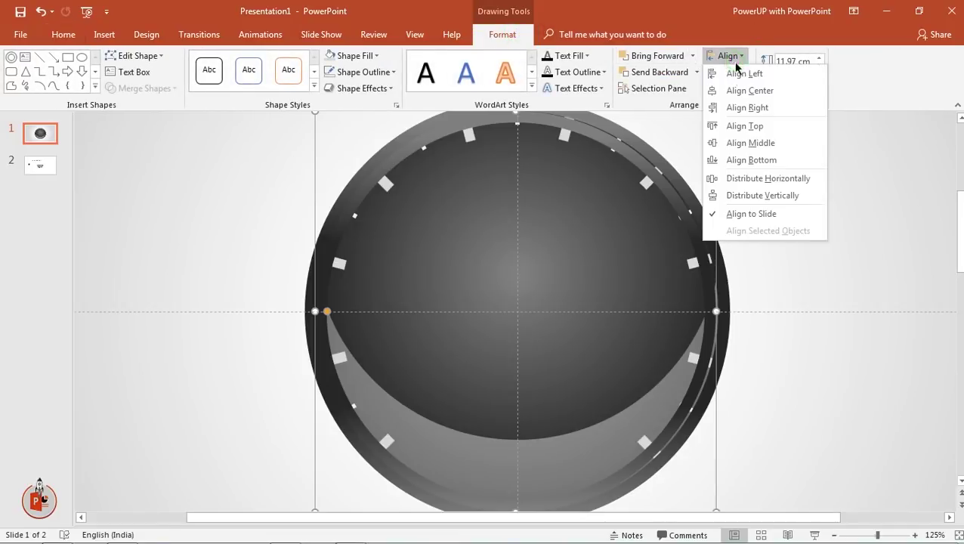
left_click(733, 90)
left_click(729, 56)
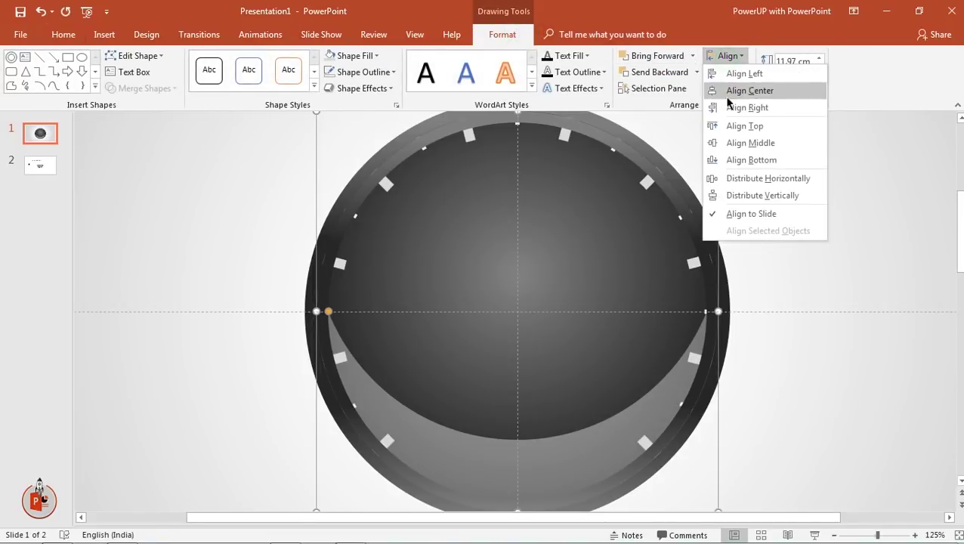
left_click(729, 142)
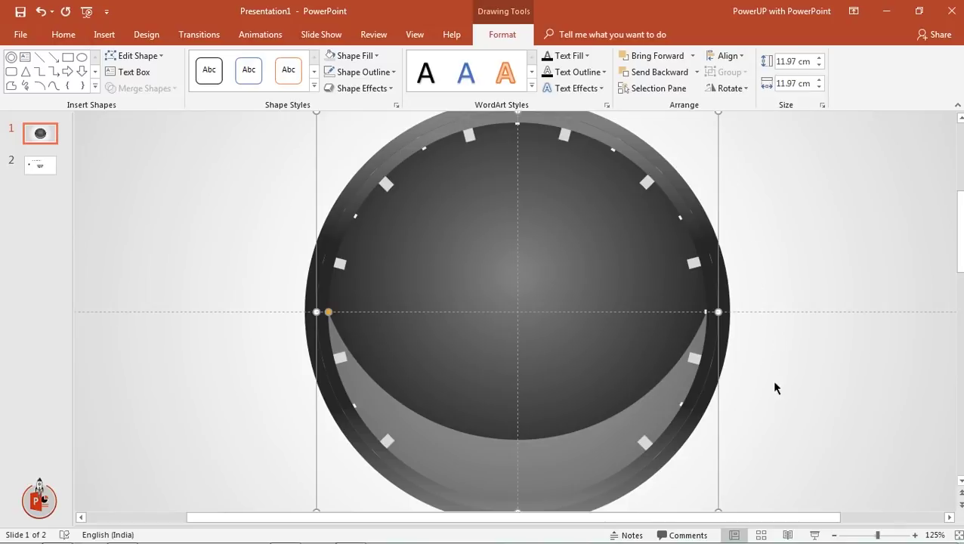
scroll(751, 409, "up", 2, "ctrl")
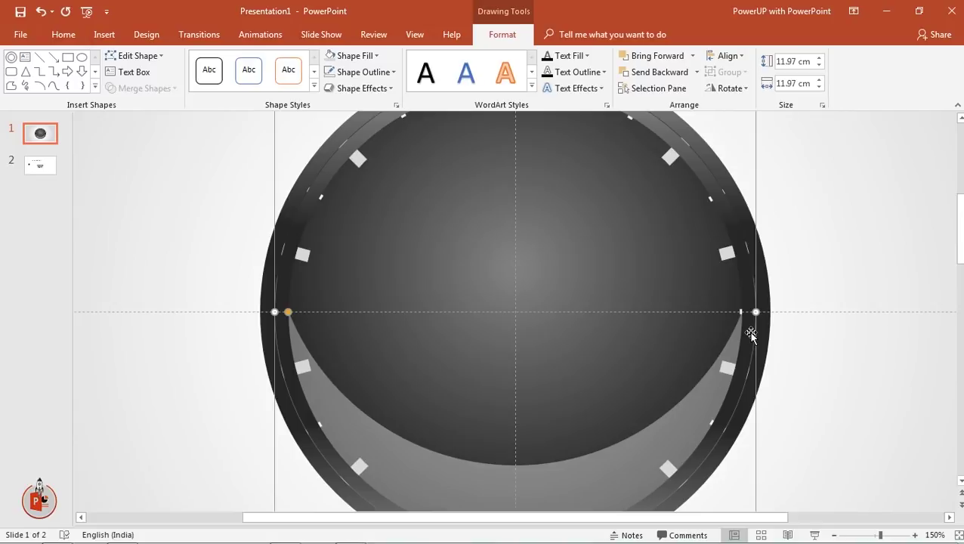
key("ctrl+Right")
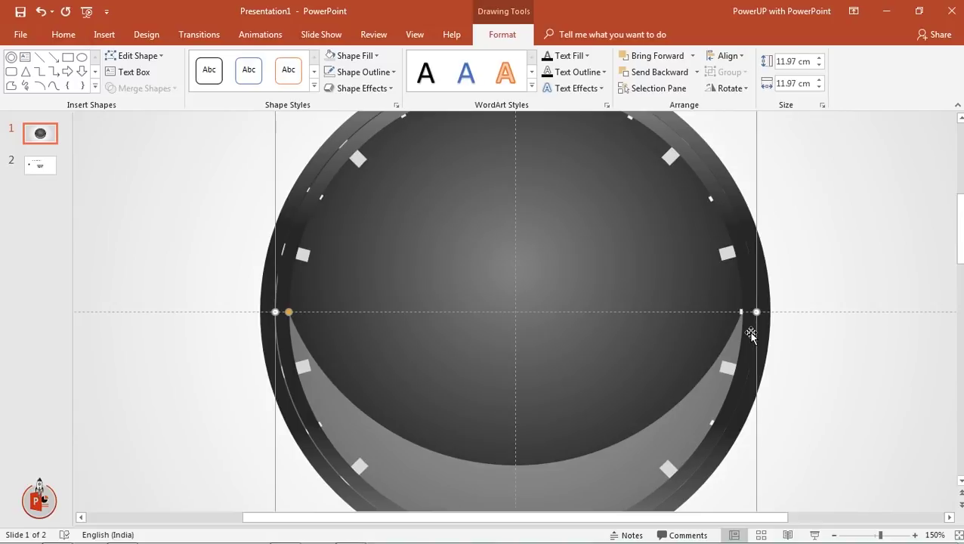
Step: Draw a blue rectangle, tilt it, and place it over the dial's right edge
left_click(814, 330)
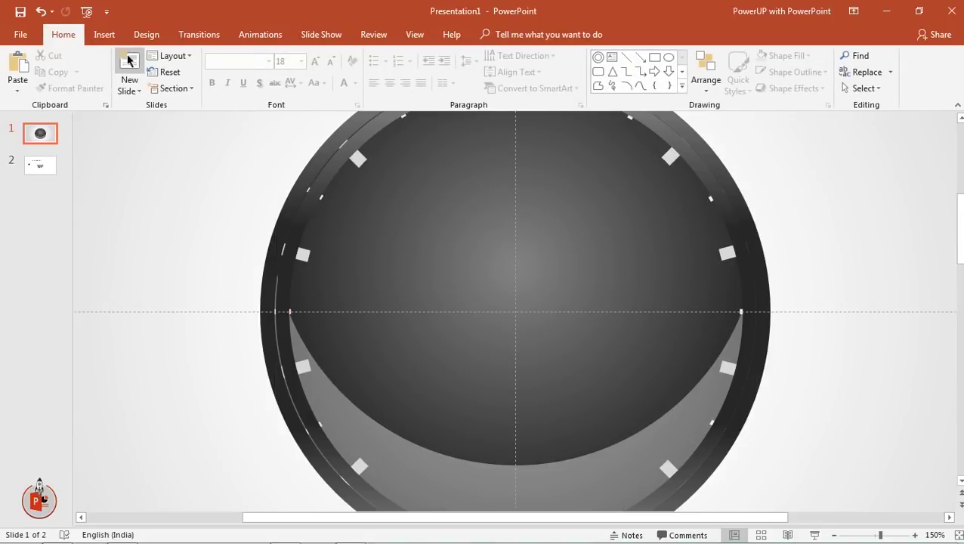
left_click(106, 35)
left_click(242, 87)
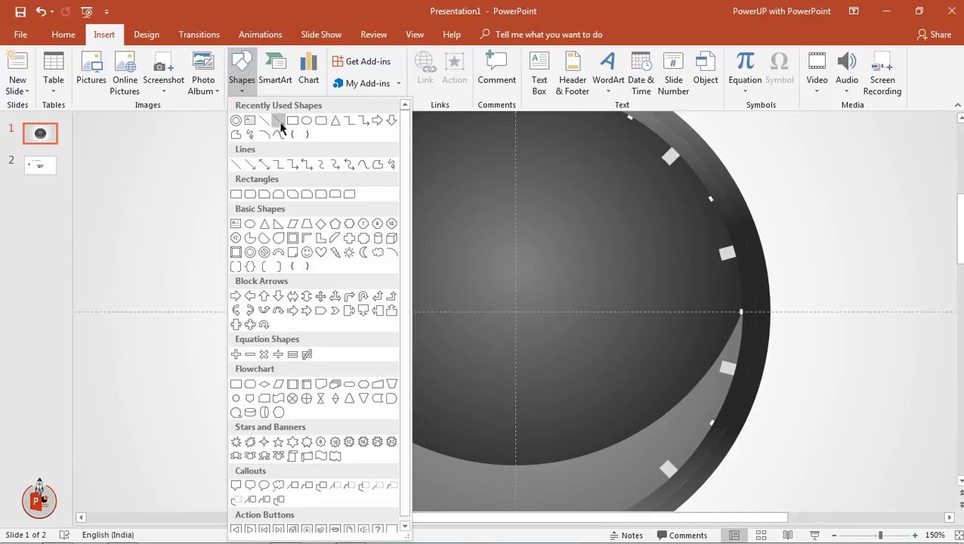
left_click(293, 121)
left_click_drag(161, 232, 323, 411)
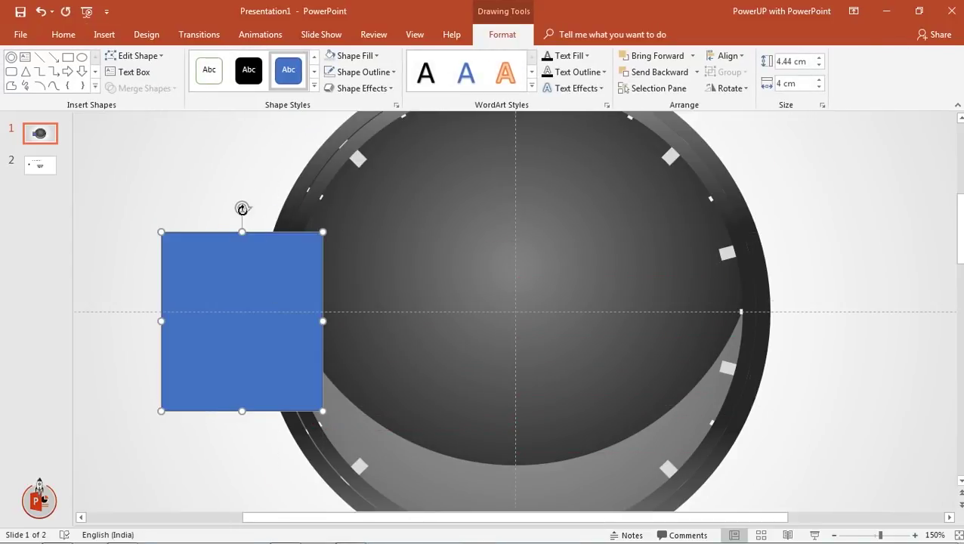
left_click_drag(243, 207, 201, 217)
left_click_drag(226, 277, 709, 309)
left_click_drag(685, 247, 695, 232)
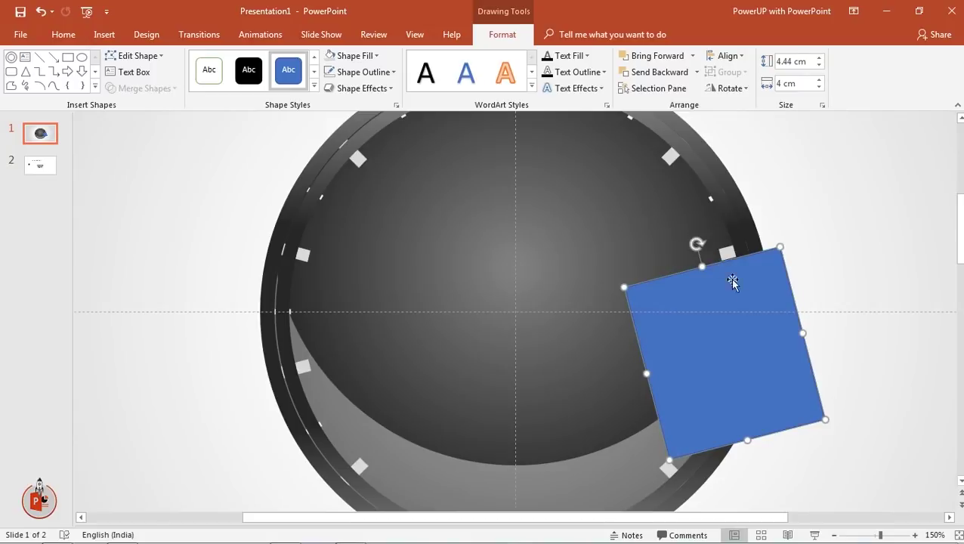
left_click_drag(753, 318, 764, 316)
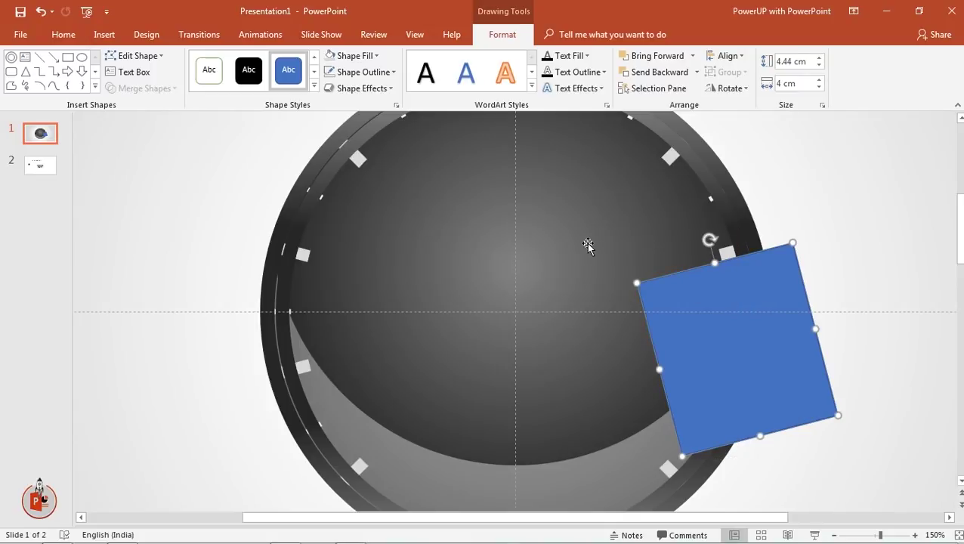
scroll(586, 243, "down", 2)
scroll(586, 242, "down", 1)
scroll(587, 242, "down", 2)
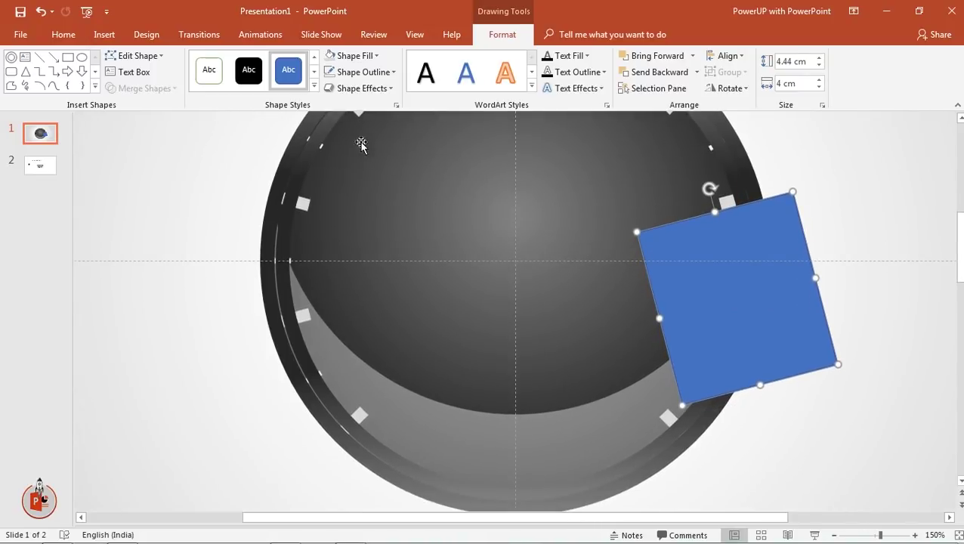
Step: Draw a second narrower rectangle, tilt it about 45°, and set it over the rim beside the first
left_click(67, 57)
mouse_move(198, 181)
left_mouse_down()
mouse_move(334, 351)
mouse_move(311, 364)
left_mouse_up()
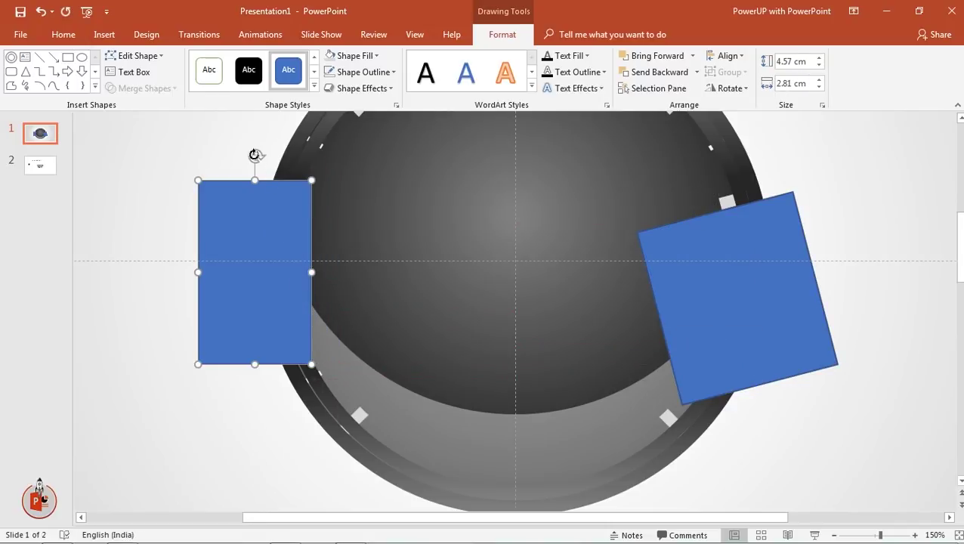
left_click_drag(255, 155, 185, 209)
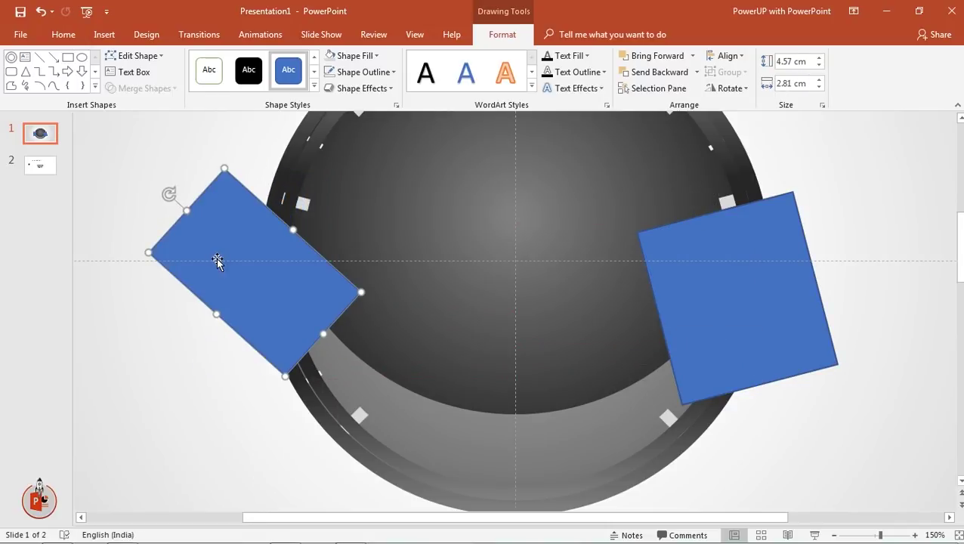
left_click_drag(217, 261, 687, 362)
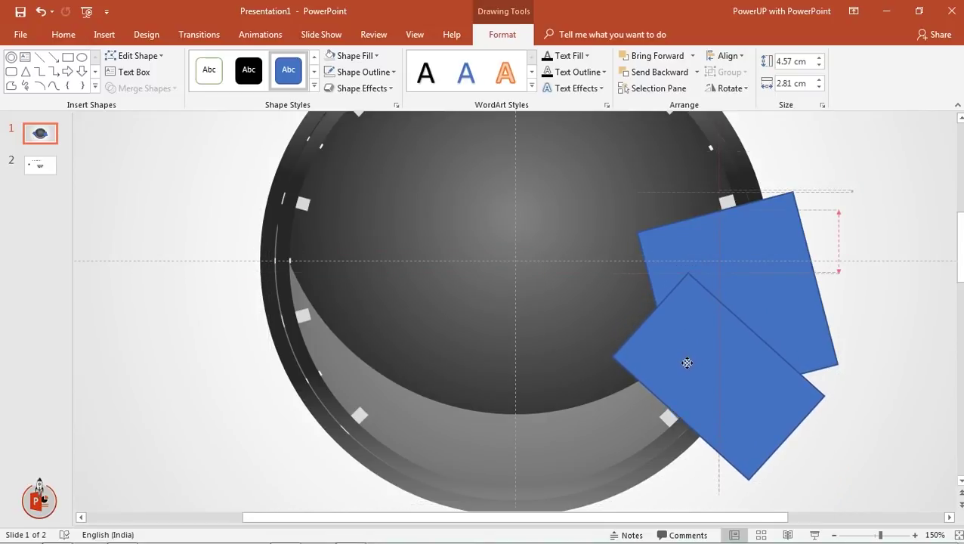
left_click_drag(631, 298, 638, 296)
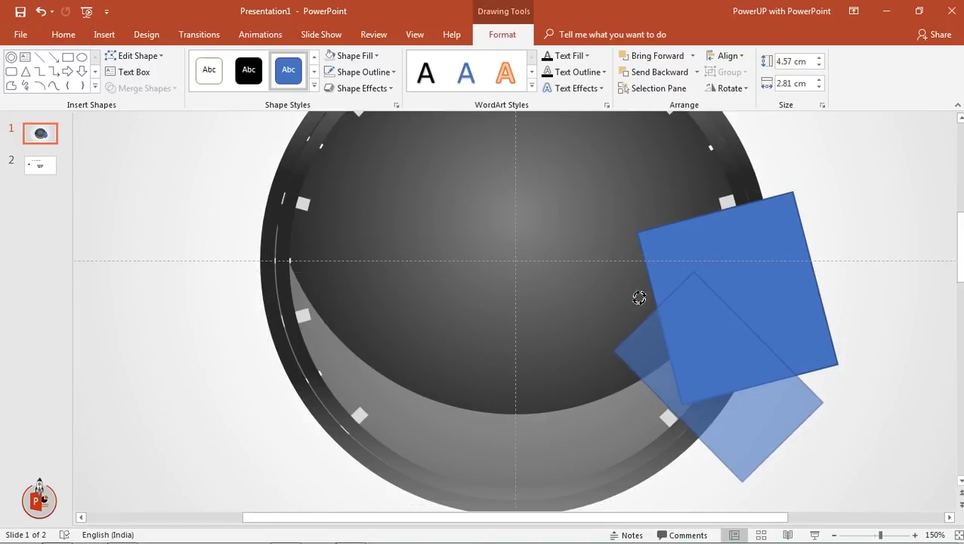
left_click_drag(686, 362, 687, 362)
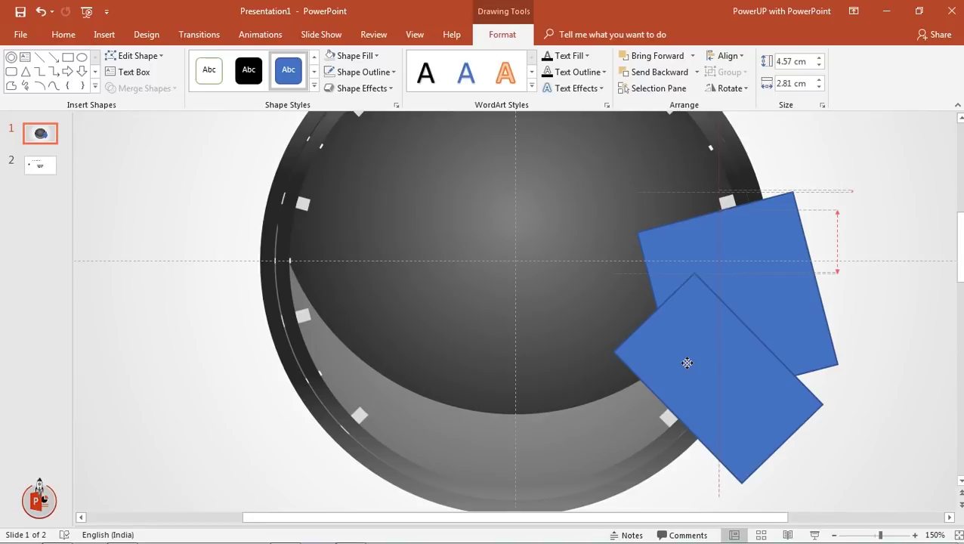
left_click(753, 231)
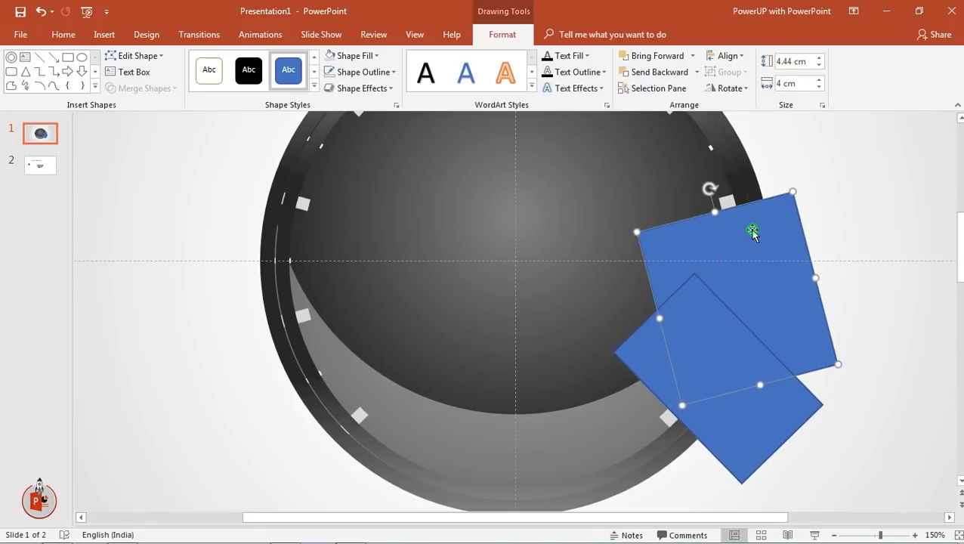
Step: Union the two blue rectangles into a single shape
left_click(648, 355, "shift")
left_click(172, 89)
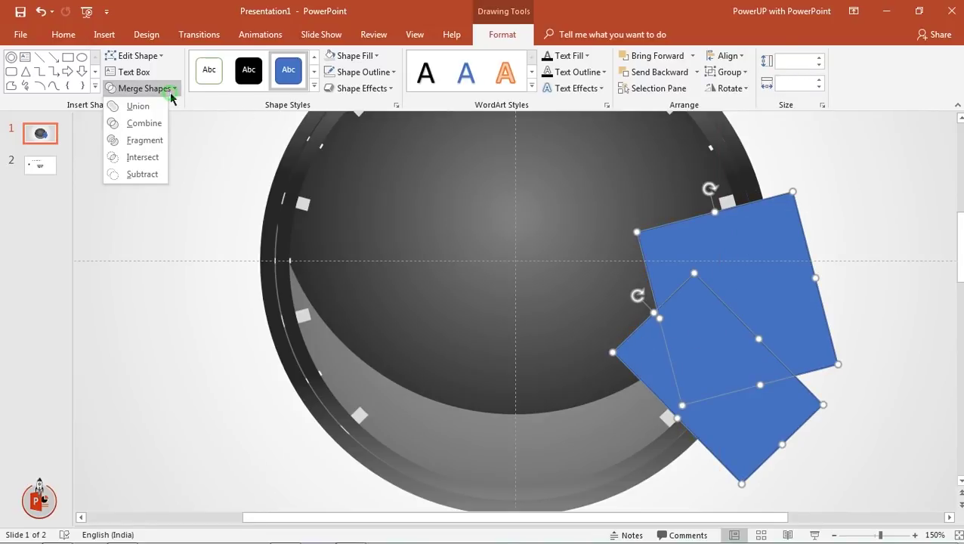
left_click(154, 104)
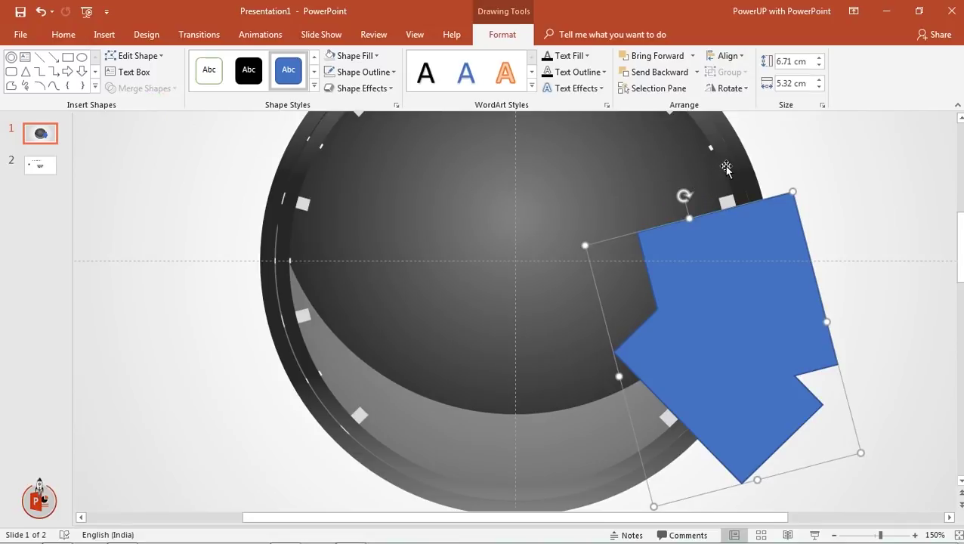
scroll(731, 168, "down", 1, "ctrl")
scroll(731, 169, "down", 1, "ctrl")
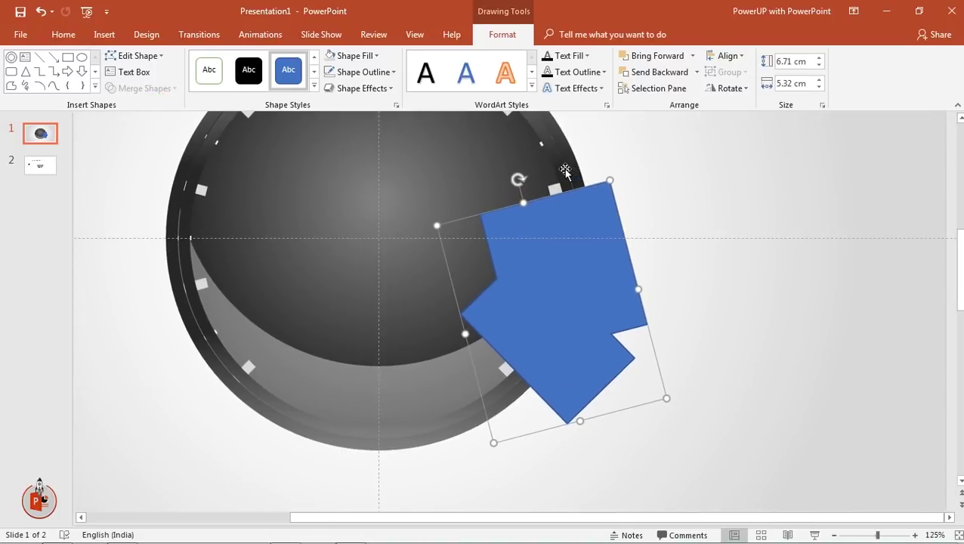
Step: Intersect the gauge circle with the merged shape and fill the resulting arc red
left_click(556, 162)
scroll(576, 198, "down", 2, "ctrl")
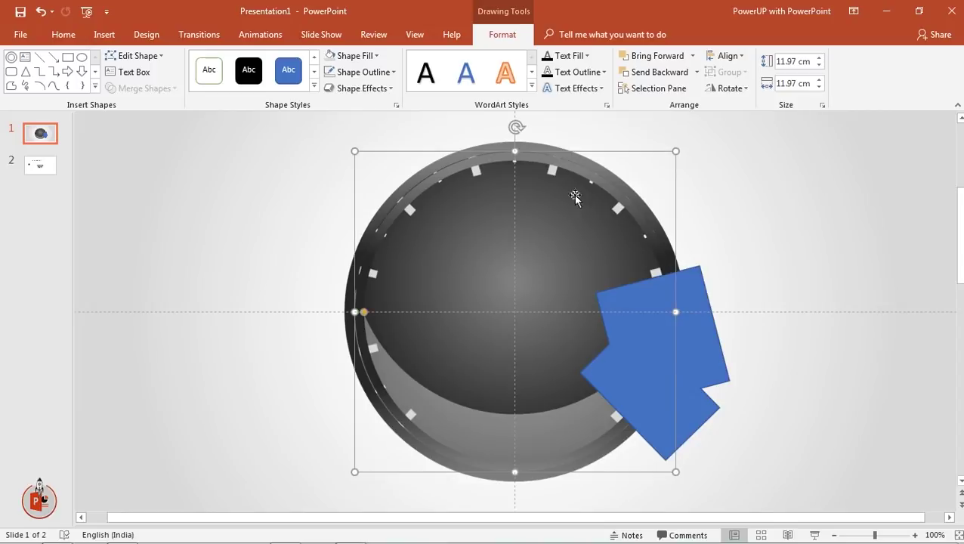
left_click(690, 321, "shift")
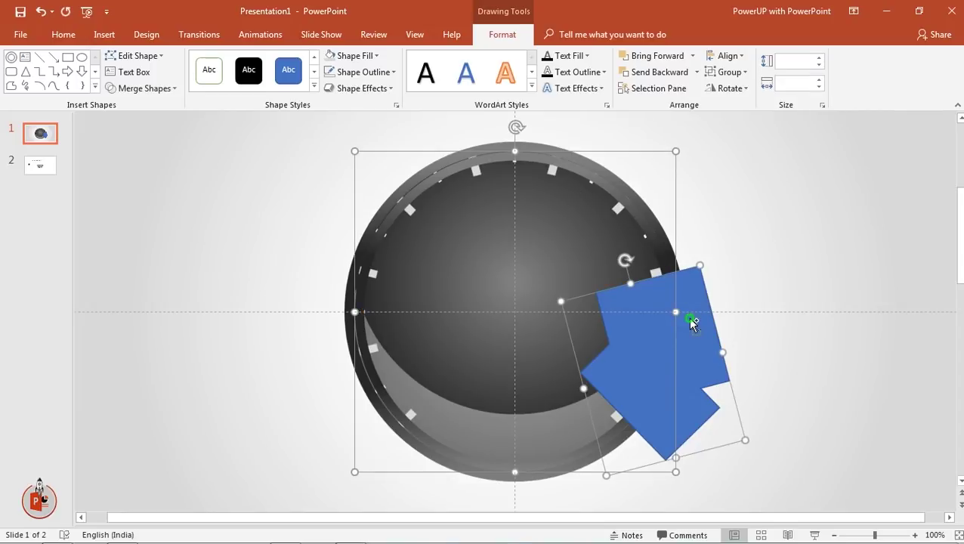
left_click(162, 90)
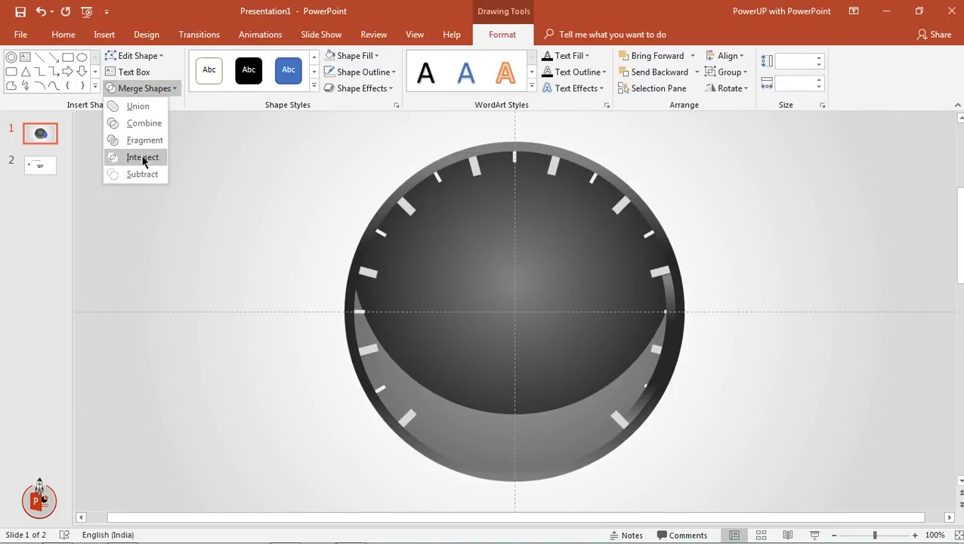
left_click(143, 159)
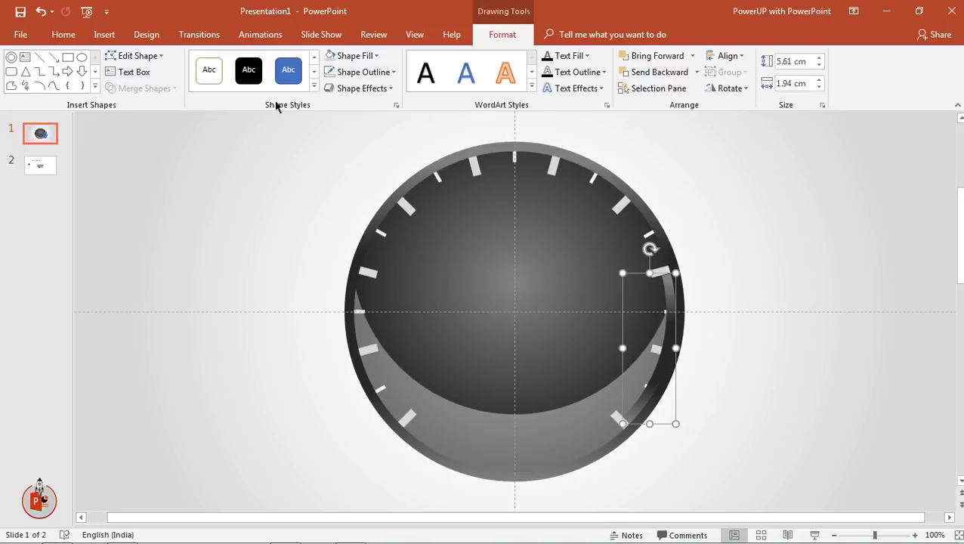
left_click(347, 56)
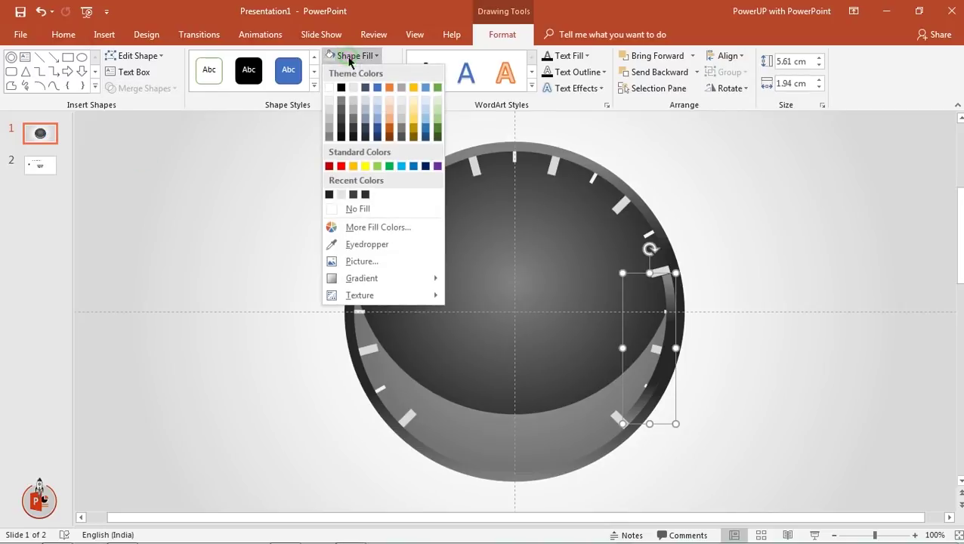
left_click(342, 167)
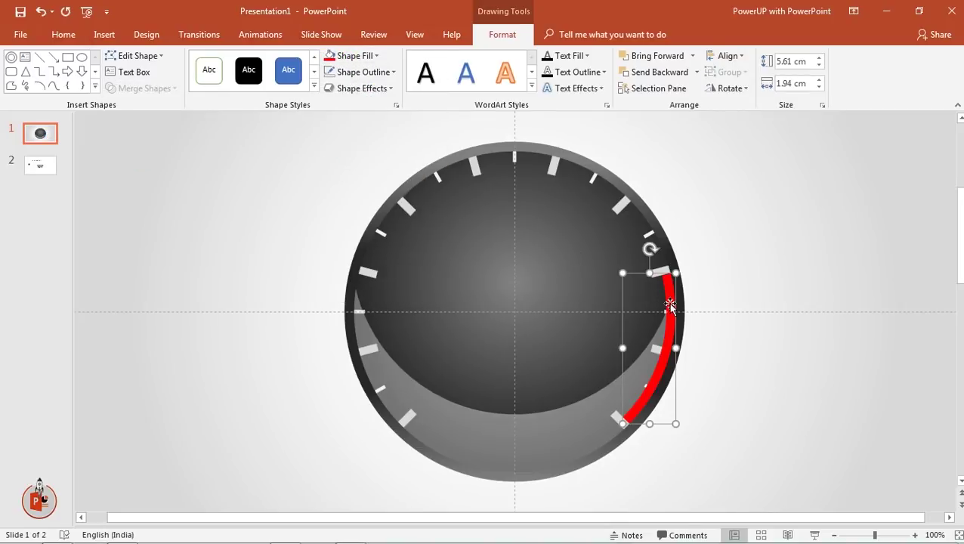
Step: Bring the tick marks in front of the red arc
scroll(675, 313, "up", 7, "ctrl")
scroll(570, 258, "up", 3, "ctrl")
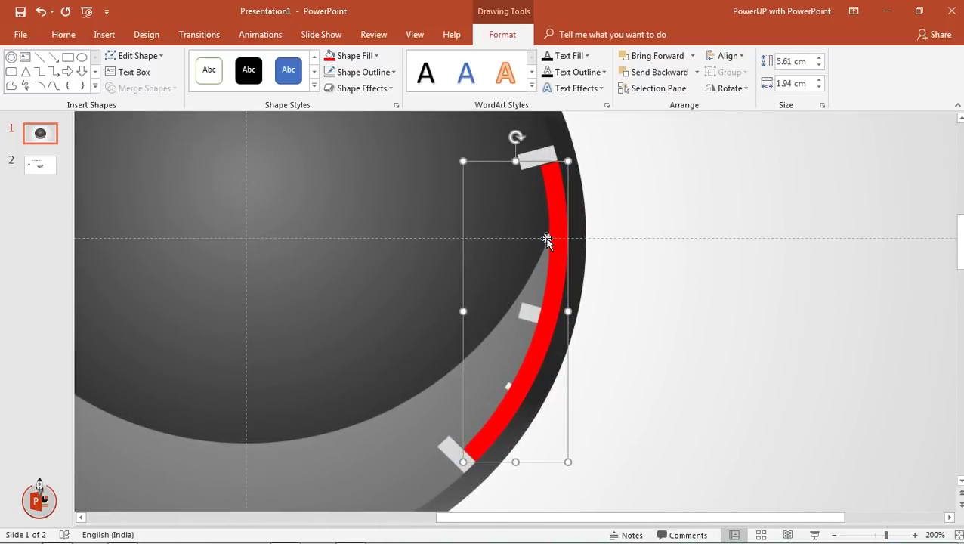
left_click(547, 240)
left_click(533, 316, "shift")
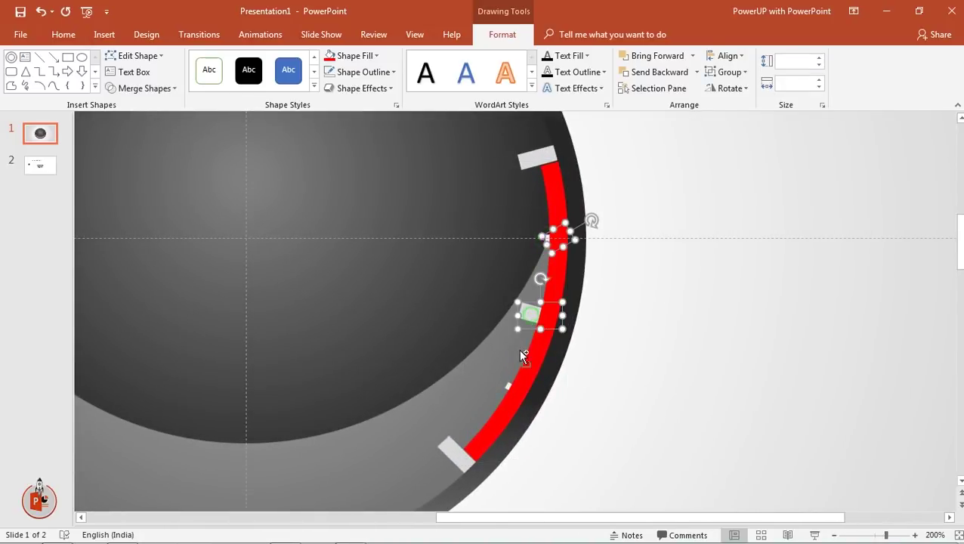
right_click(510, 385)
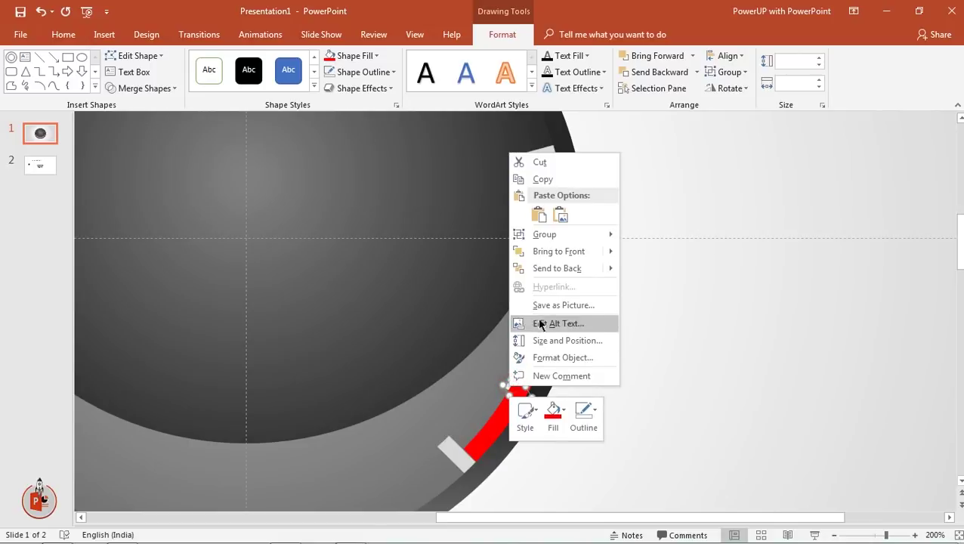
left_click(549, 255)
left_click(650, 285)
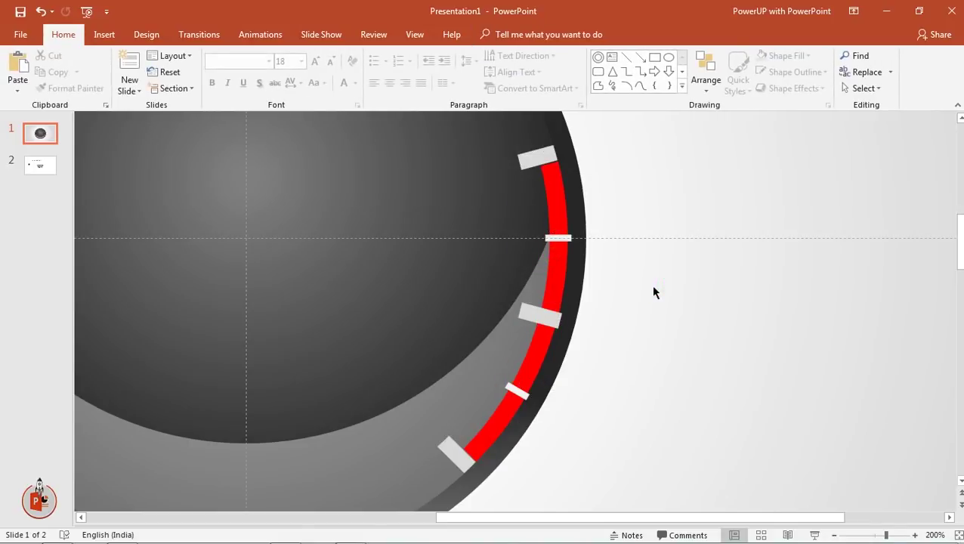
scroll(651, 286, "down", 5)
scroll(653, 287, "down", 2)
scroll(651, 285, "down", 2)
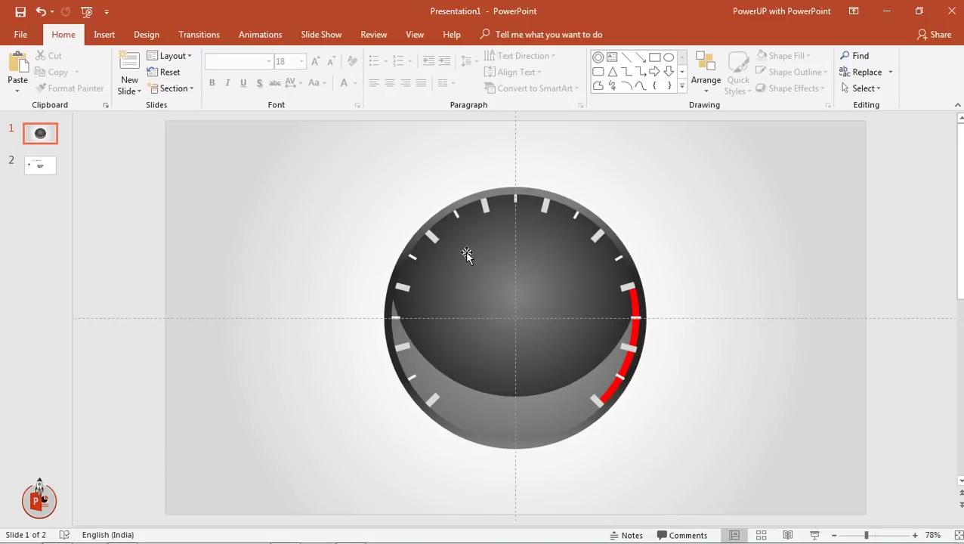
Step: Draw a small outline-free circle at the gauge centre, aligned to the slide's middle
left_click(106, 35)
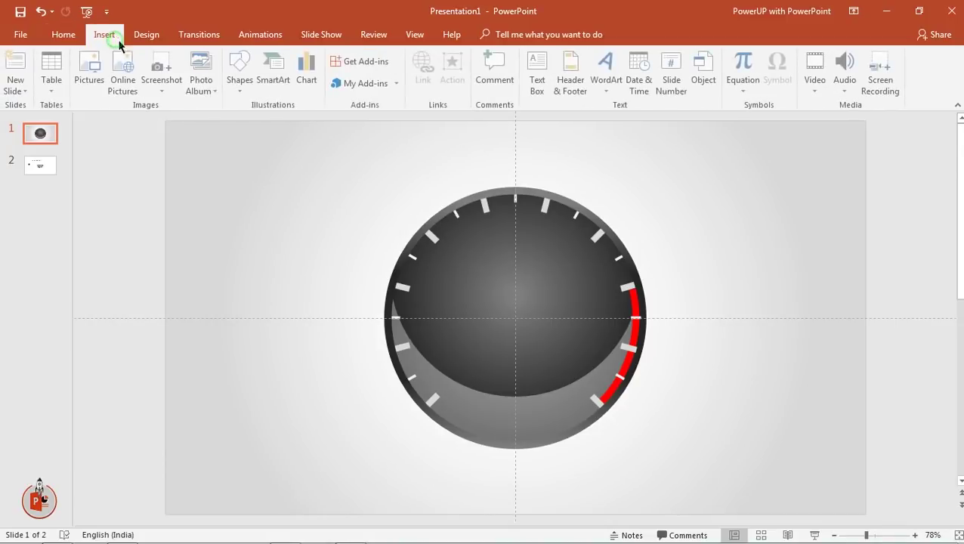
left_click(243, 89)
left_click(306, 119)
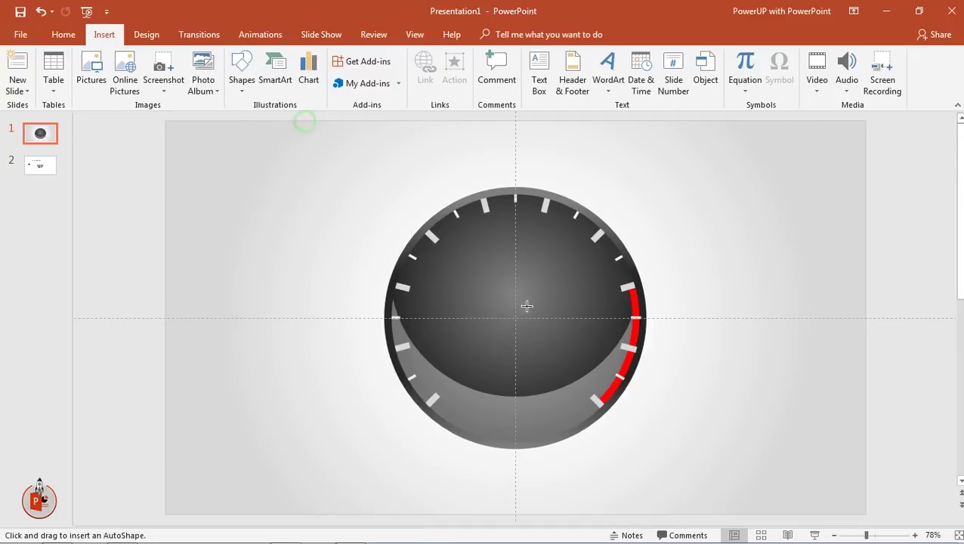
mouse_move(520, 321)
left_mouse_down()
mouse_move(538, 343)
mouse_move(519, 319)
left_mouse_up()
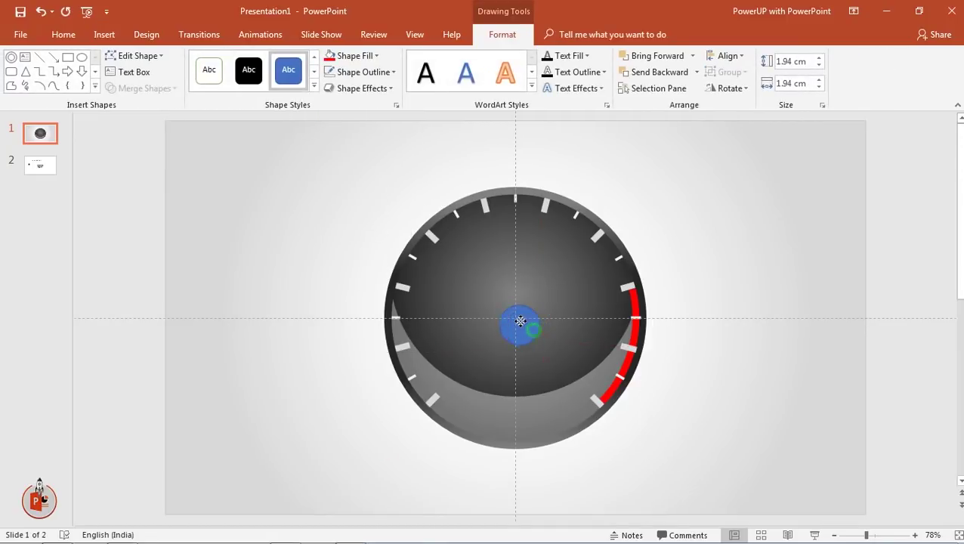
left_click(361, 73)
left_click(352, 225)
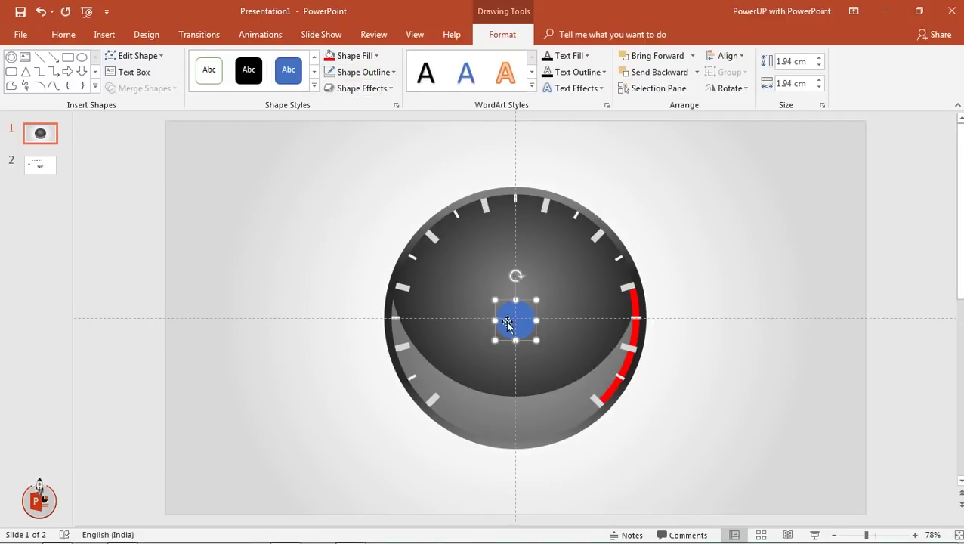
left_click(727, 56)
left_click(727, 57)
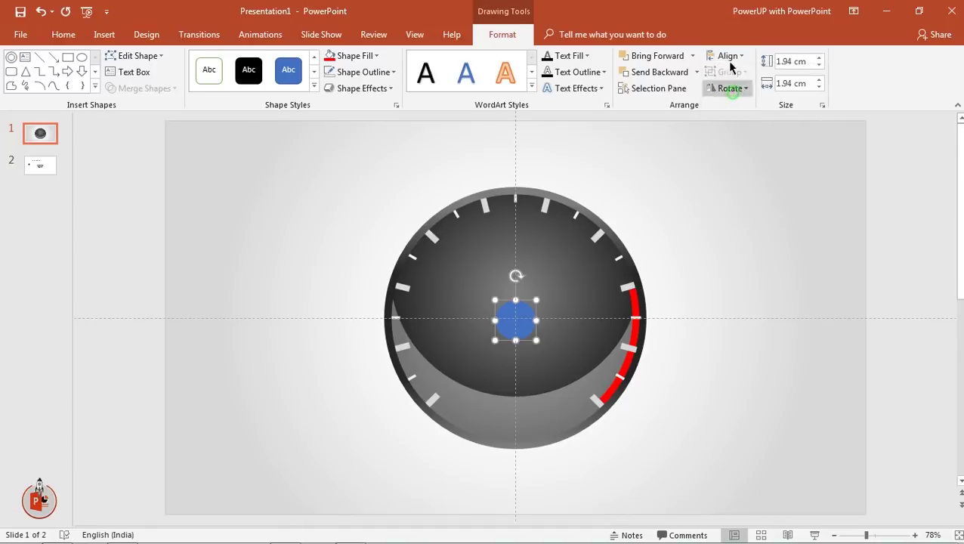
left_click(728, 57)
left_click(730, 142)
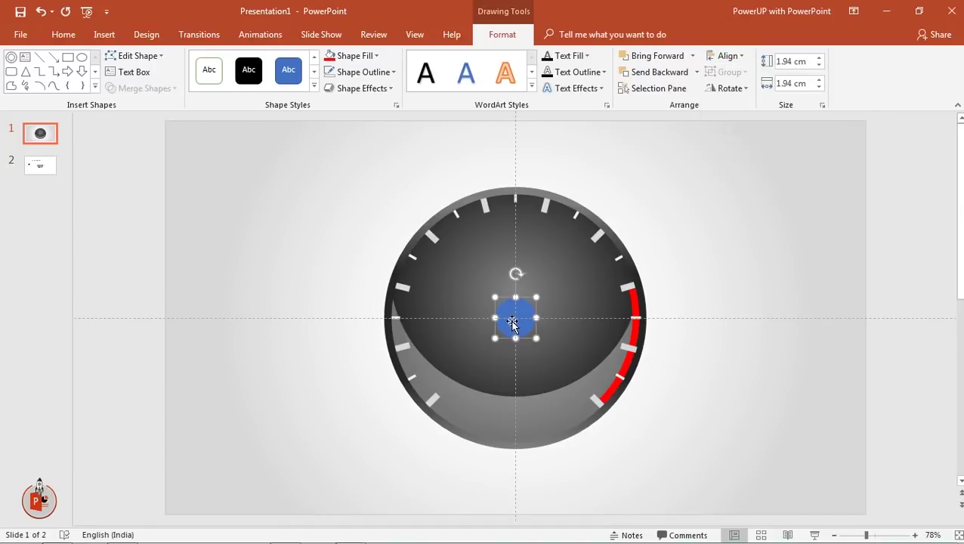
Step: Give the hub circle a gradient fill with a dark grey stop at 0%
right_click(513, 315)
left_click(548, 286)
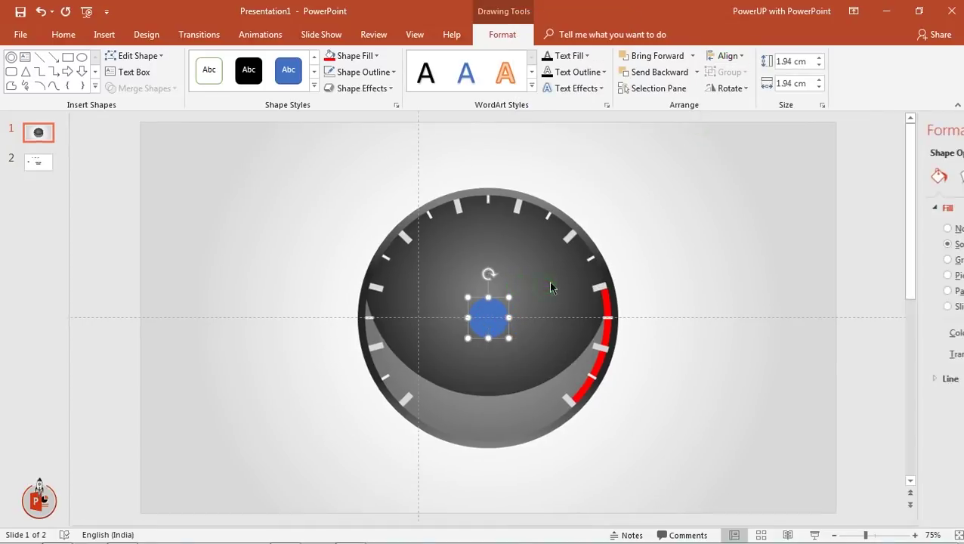
left_click(814, 260)
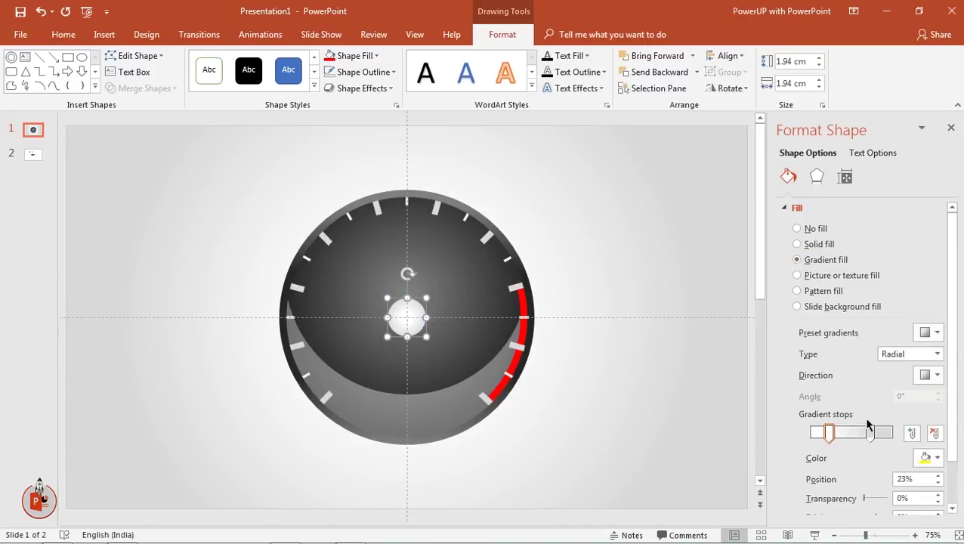
left_click(923, 456)
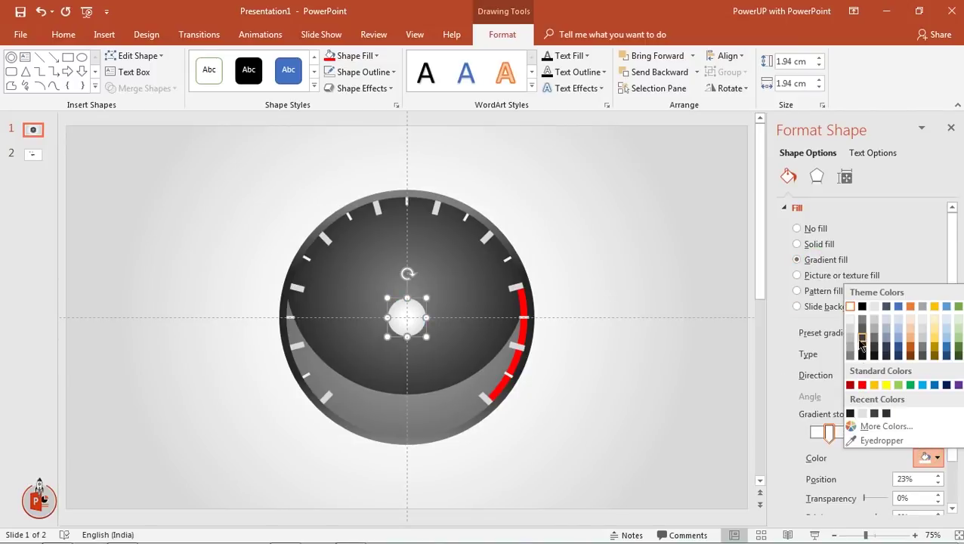
left_click(861, 342)
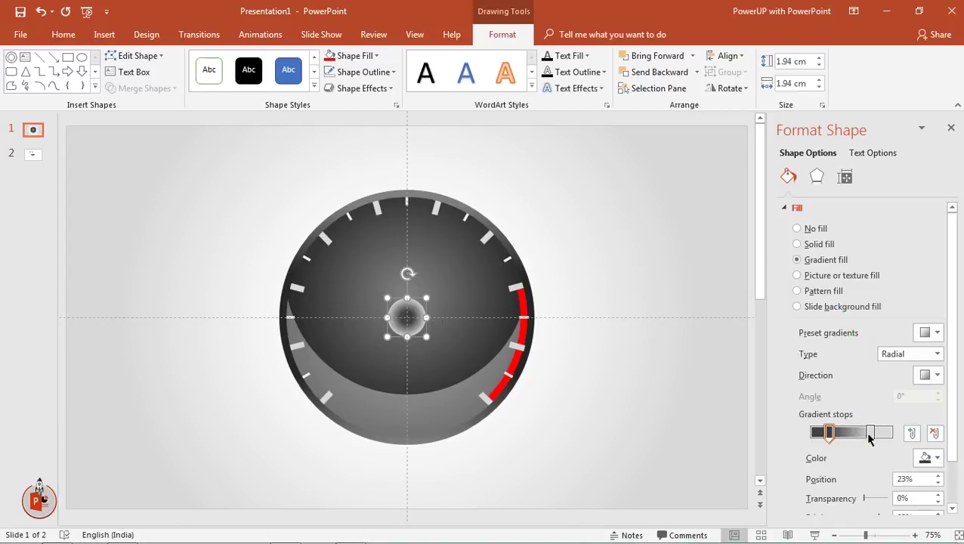
mouse_move(868, 437)
left_mouse_down()
mouse_move(822, 437)
mouse_move(876, 438)
mouse_move(859, 437)
left_mouse_up()
Step: Set the hub gradient direction to From Center and darken the first stop to dark grey
left_click(928, 378)
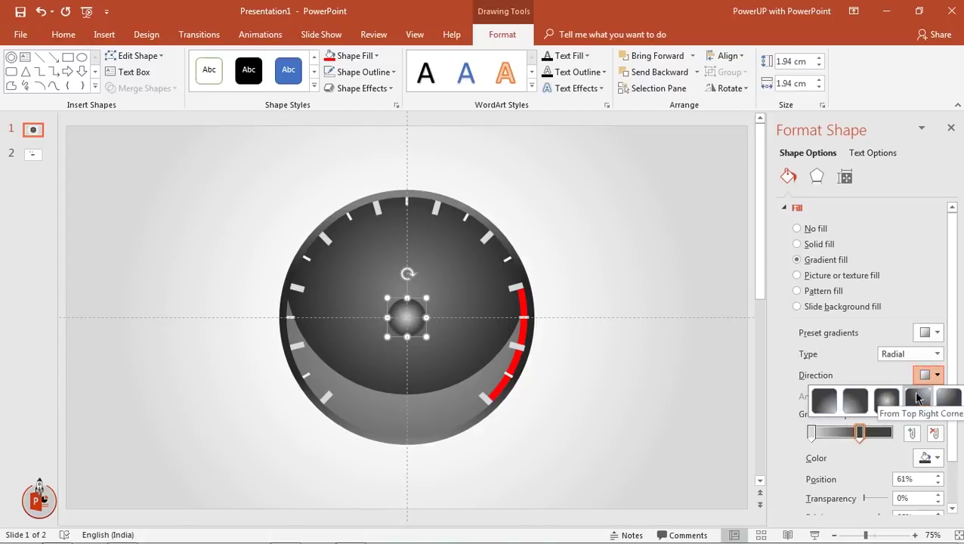
left_click(917, 399)
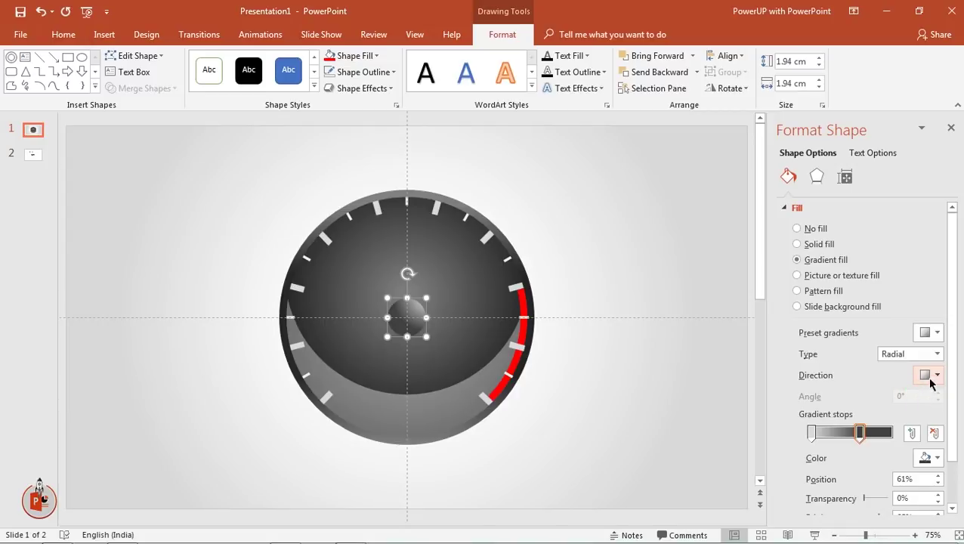
left_click(930, 379)
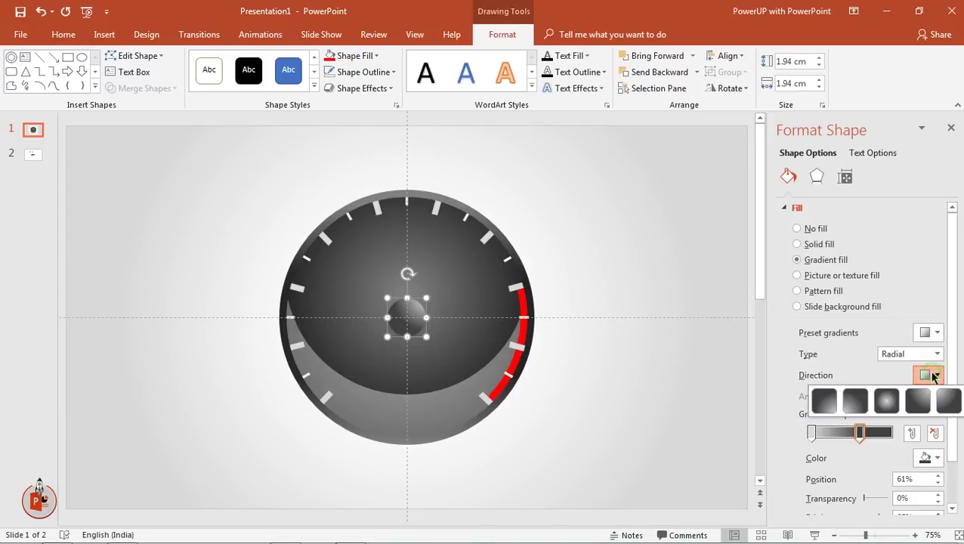
left_click(878, 400)
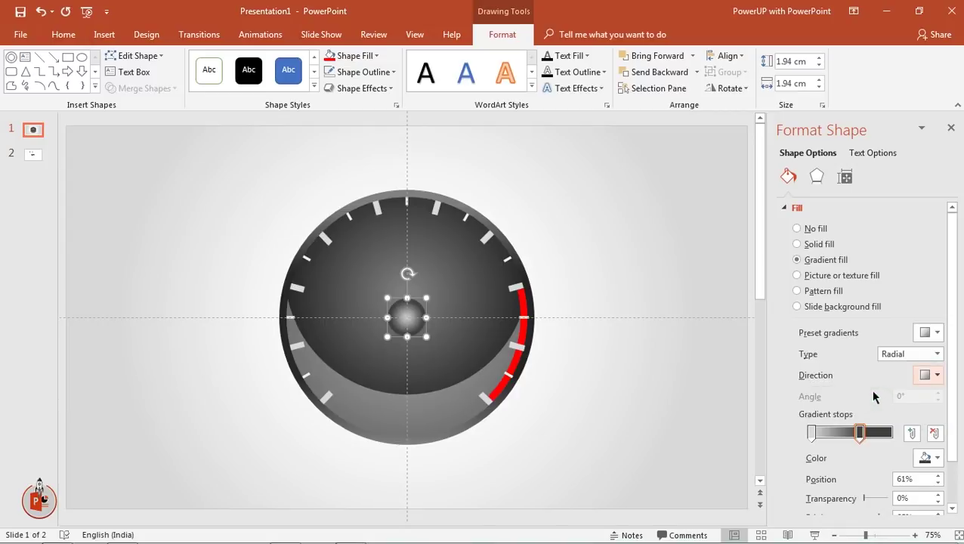
left_click(812, 433)
left_click(928, 458)
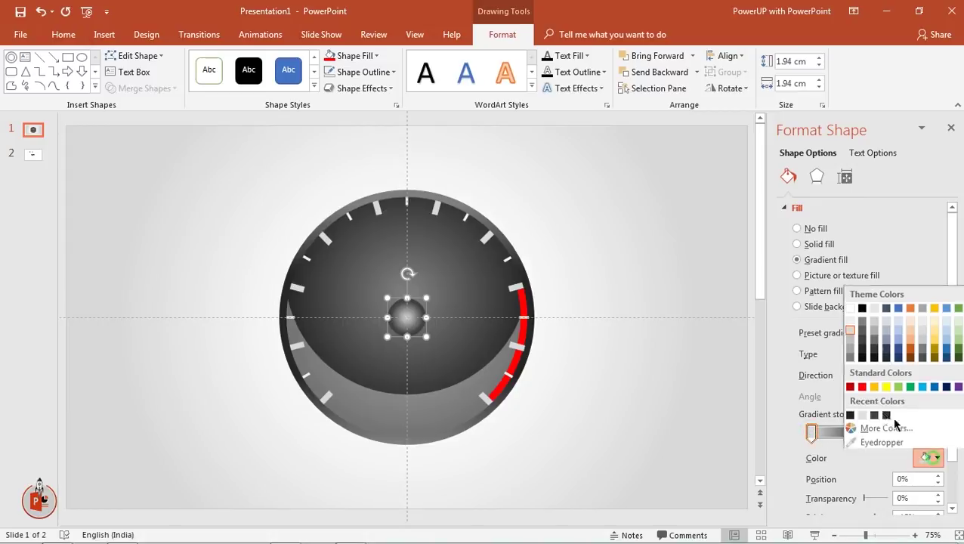
left_click(862, 327)
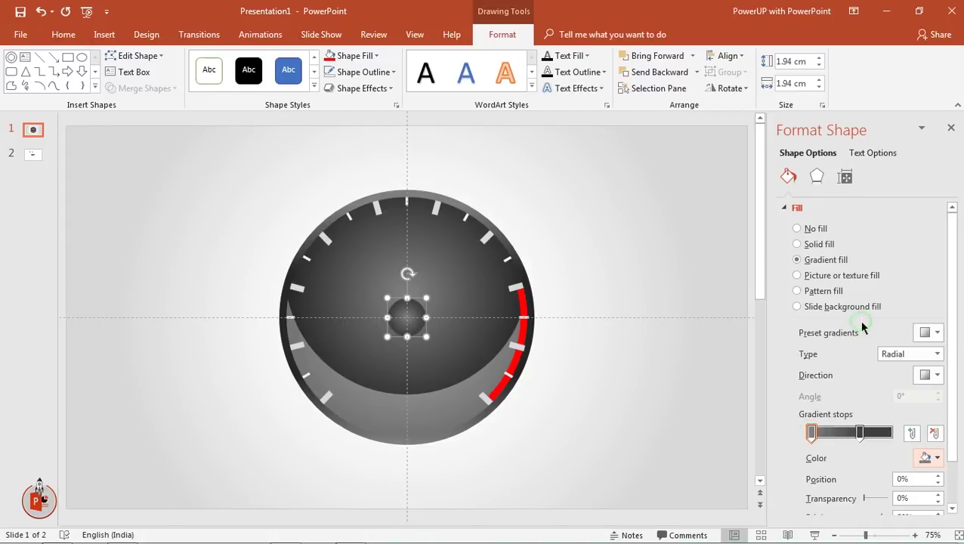
left_click(951, 128)
left_click(740, 346)
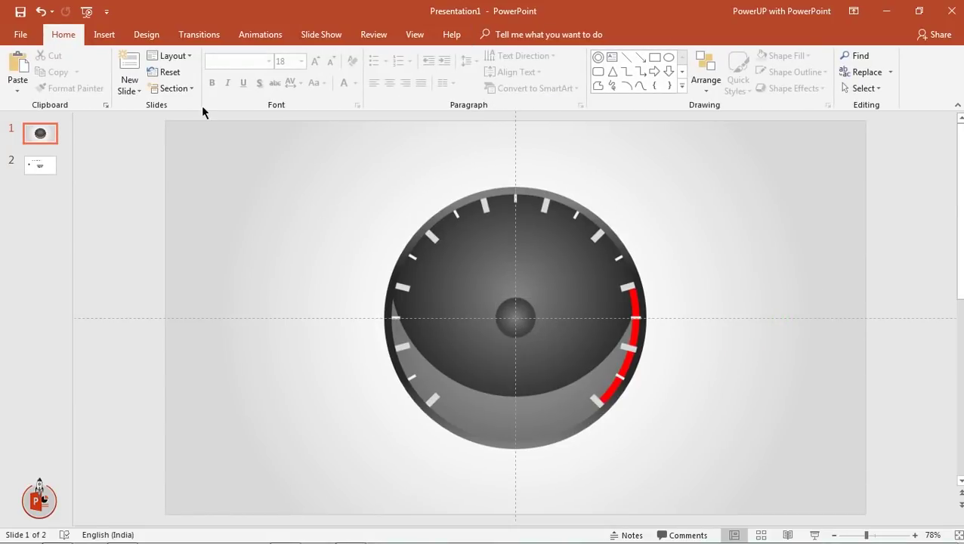
Step: Draw a tall thin isosceles triangle and rotate it to point up-right
left_click(105, 34)
left_click(243, 92)
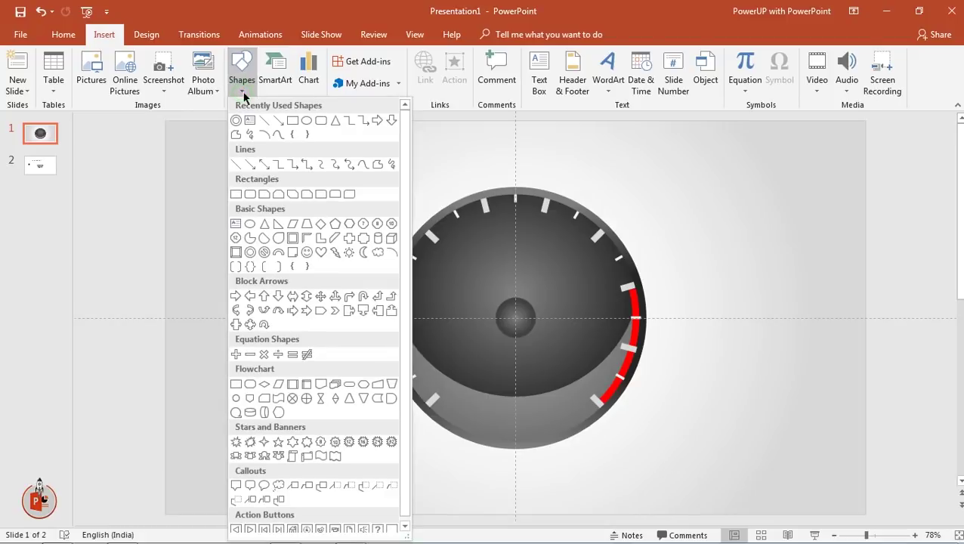
left_click(335, 120)
mouse_move(283, 158)
left_mouse_down()
mouse_move(302, 321)
mouse_move(299, 439)
left_mouse_up()
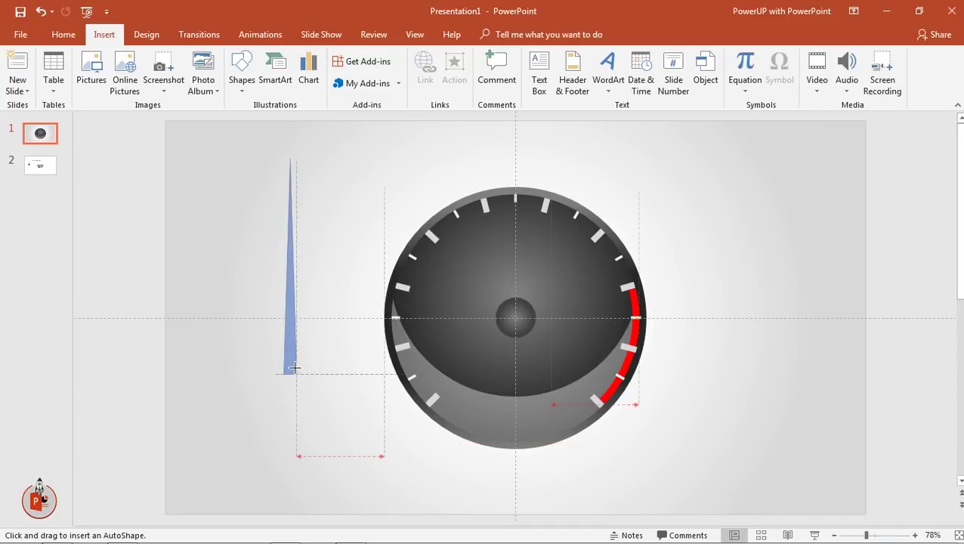
left_click_drag(300, 440, 294, 371)
left_click_drag(290, 136, 179, 331)
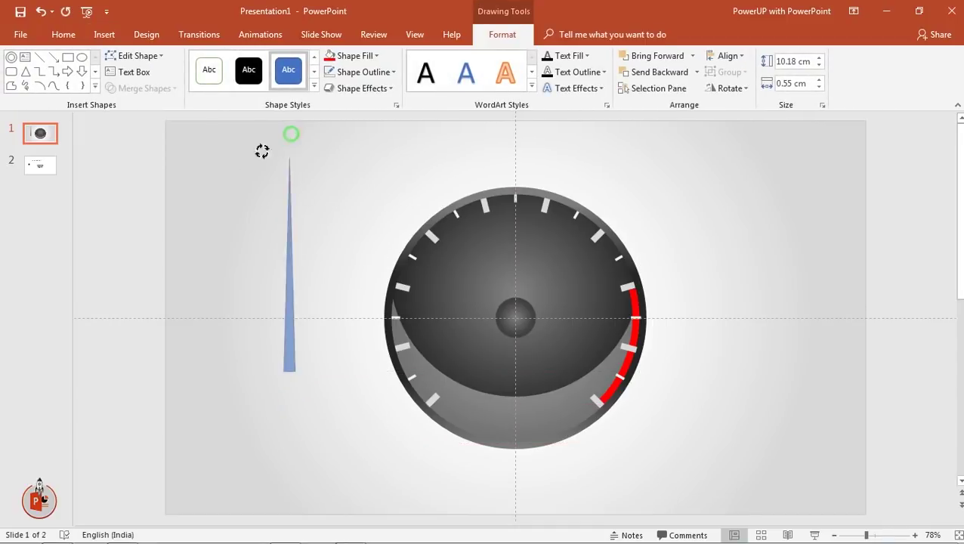
Step: Size the needle to 7.67 × 0.66 cm against the gauge, then move it just left
left_click_drag(311, 256, 532, 307)
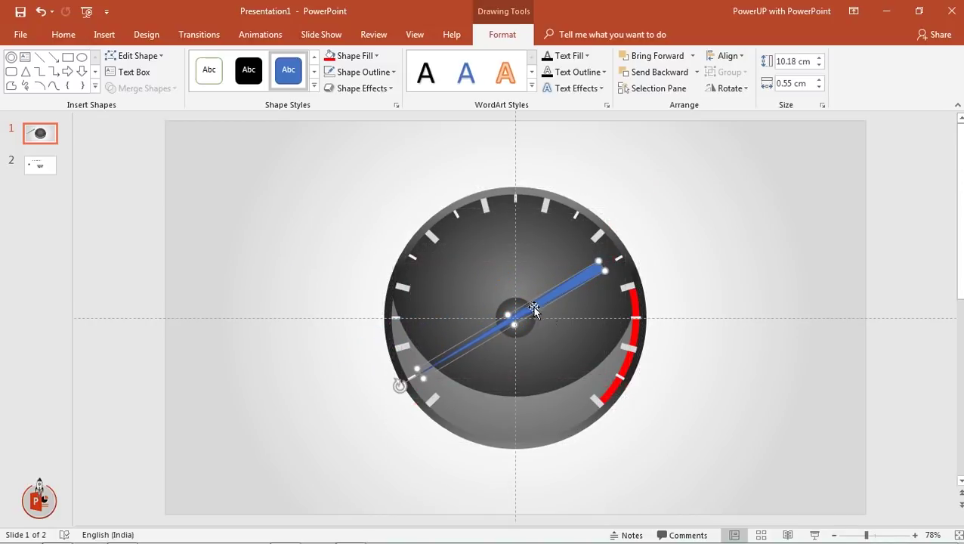
left_click_drag(605, 271, 558, 301)
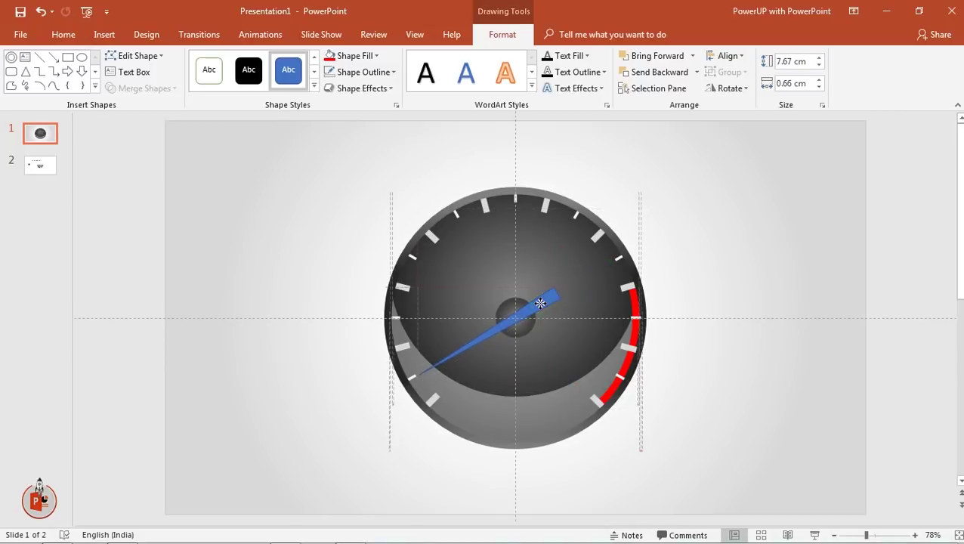
left_click_drag(540, 303, 347, 292)
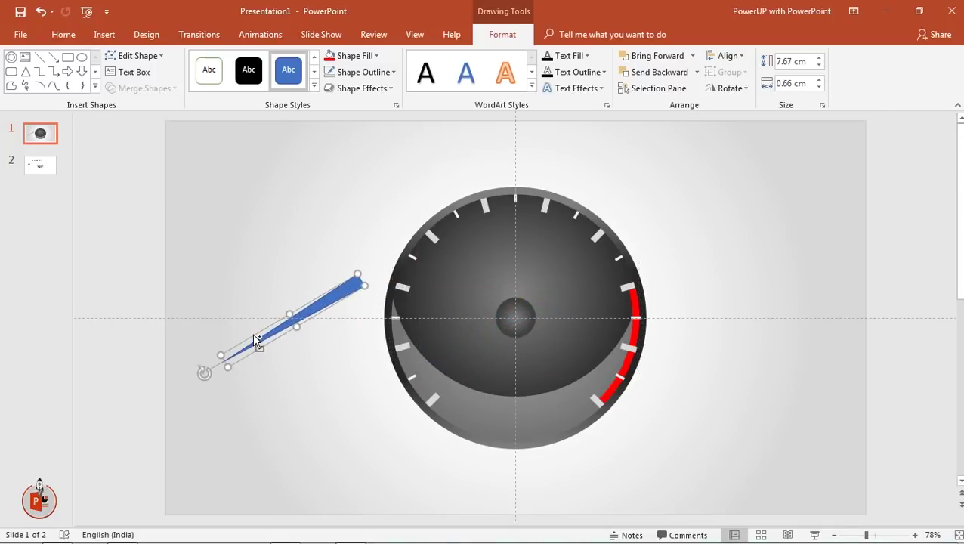
scroll(254, 337, "up", 5, "ctrl")
Step: Remove the needle's outline and lay a rotated rectangle along the needle
left_click(360, 72)
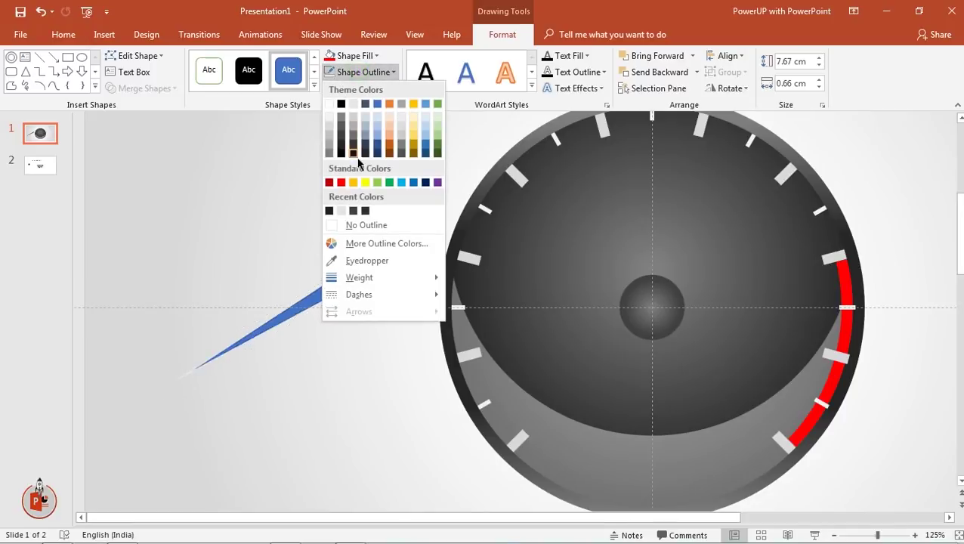
left_click(355, 225)
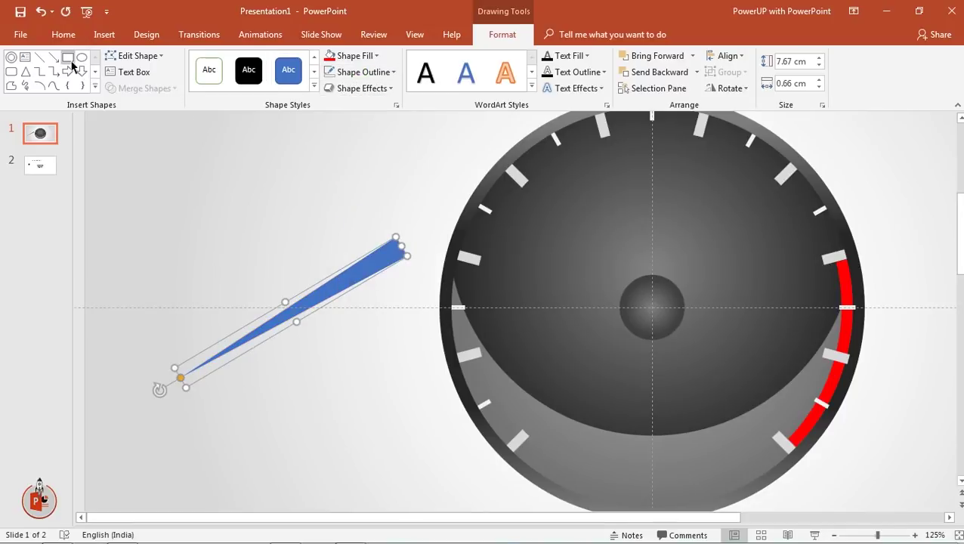
left_click(67, 57)
left_click_drag(190, 218, 295, 430)
left_click_drag(241, 190, 329, 267)
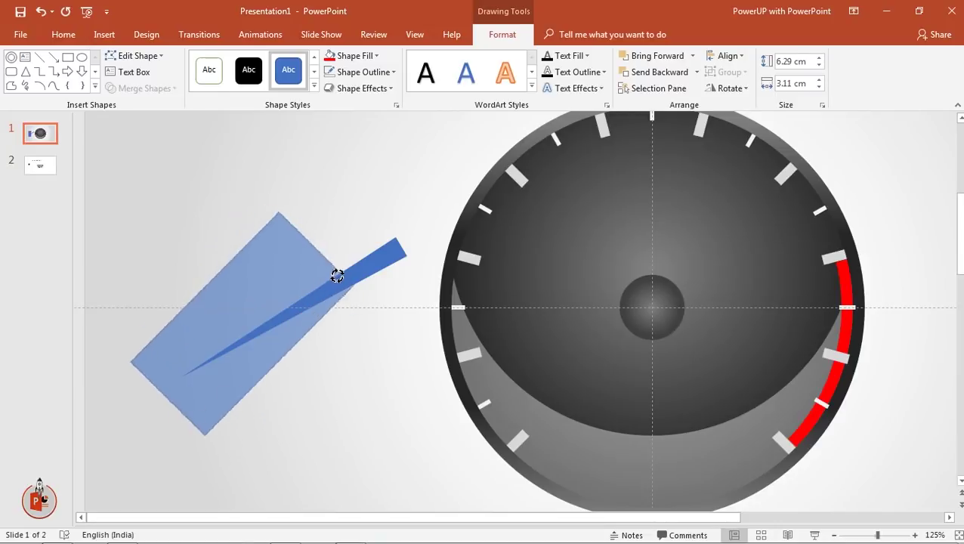
mouse_move(255, 288)
left_mouse_down()
mouse_move(409, 308)
mouse_move(373, 296)
left_mouse_up()
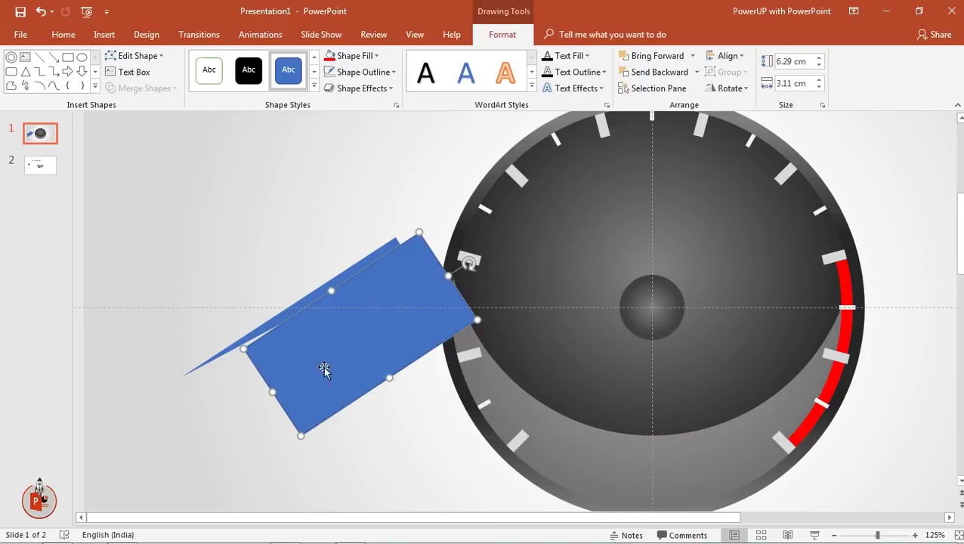
left_click_drag(273, 393, 173, 433)
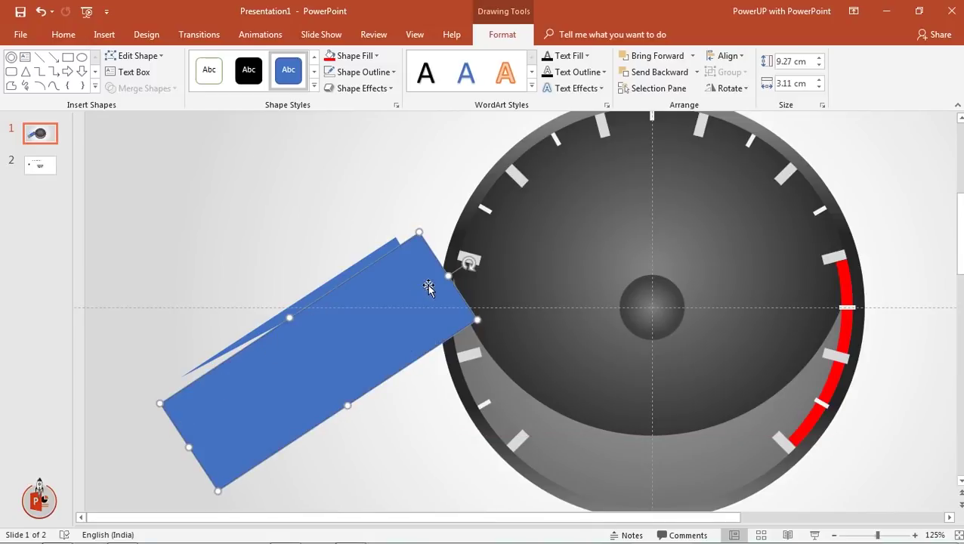
left_click_drag(467, 262, 475, 270)
left_click_drag(338, 325, 341, 324)
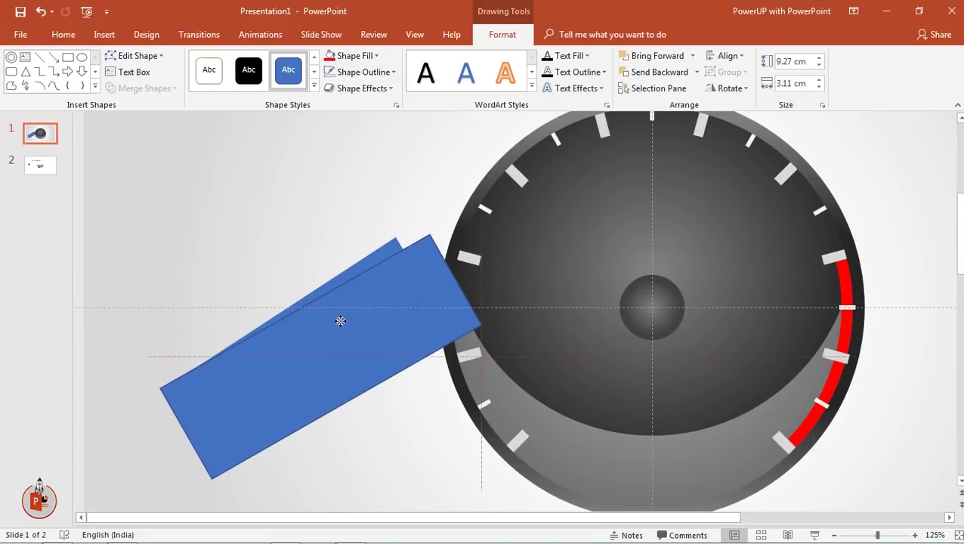
Step: Make the rectangle transparent and align its edge with the needle's centre line
right_click(340, 323)
left_click(382, 293)
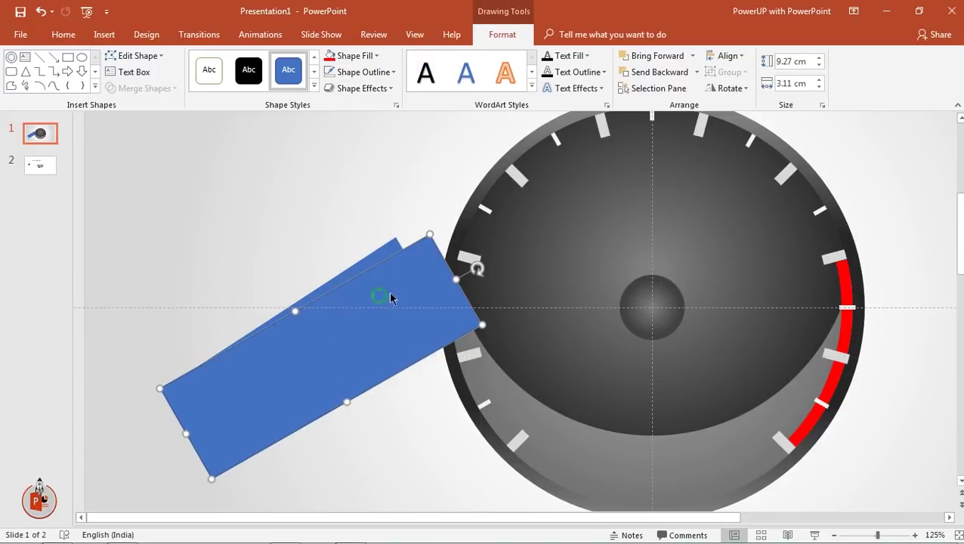
left_click_drag(865, 357, 877, 359)
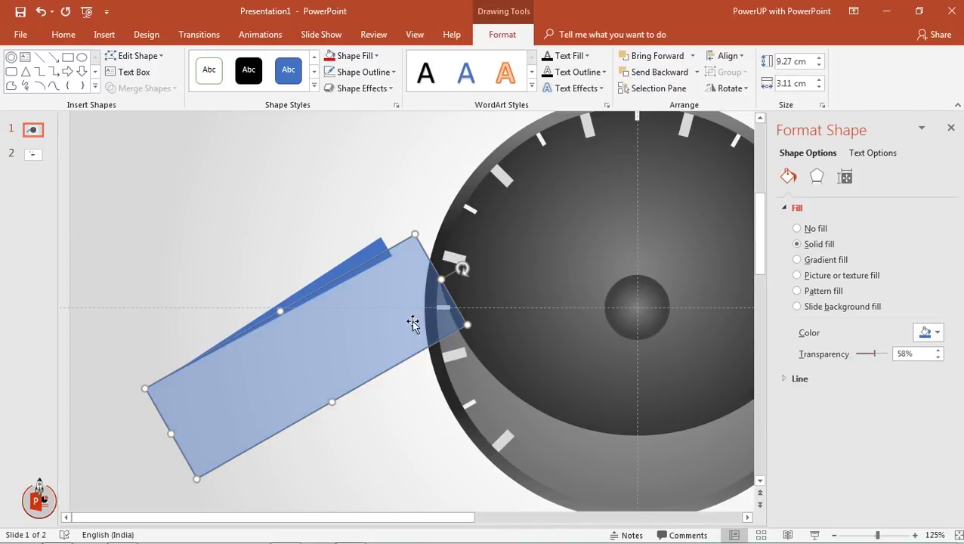
left_click_drag(463, 270, 461, 268)
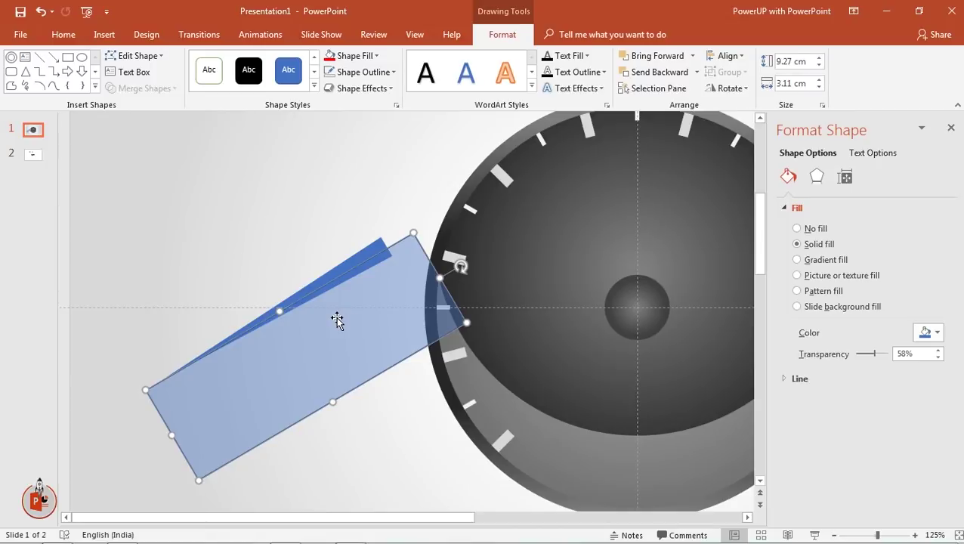
left_click(303, 237)
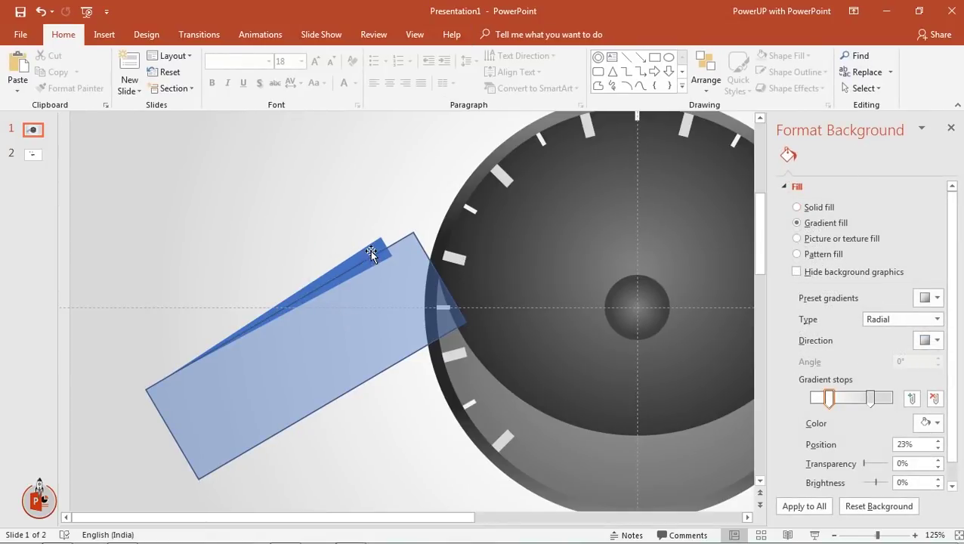
Step: Fragment the needle with the rectangle and delete the leftover rectangle piece
left_click(371, 253)
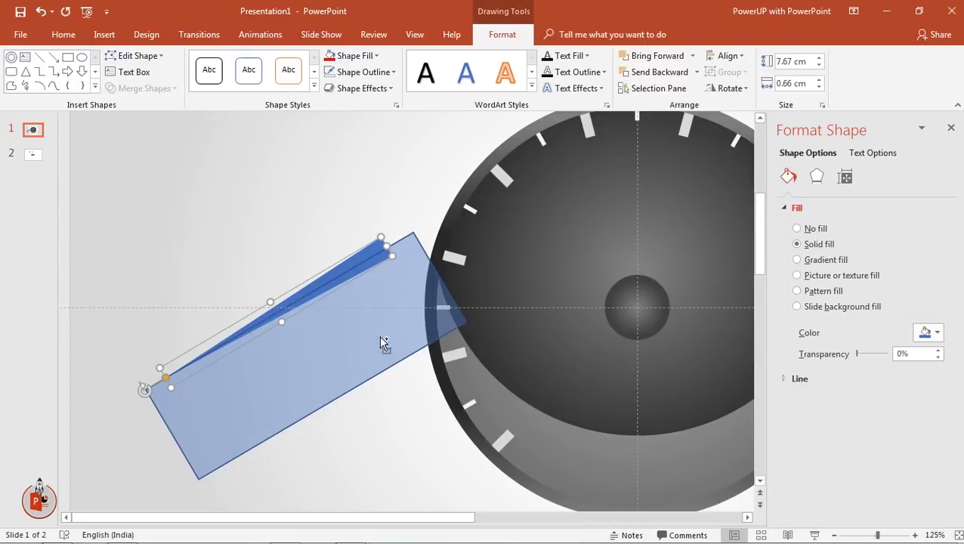
left_click(383, 344, "shift")
left_click(152, 90)
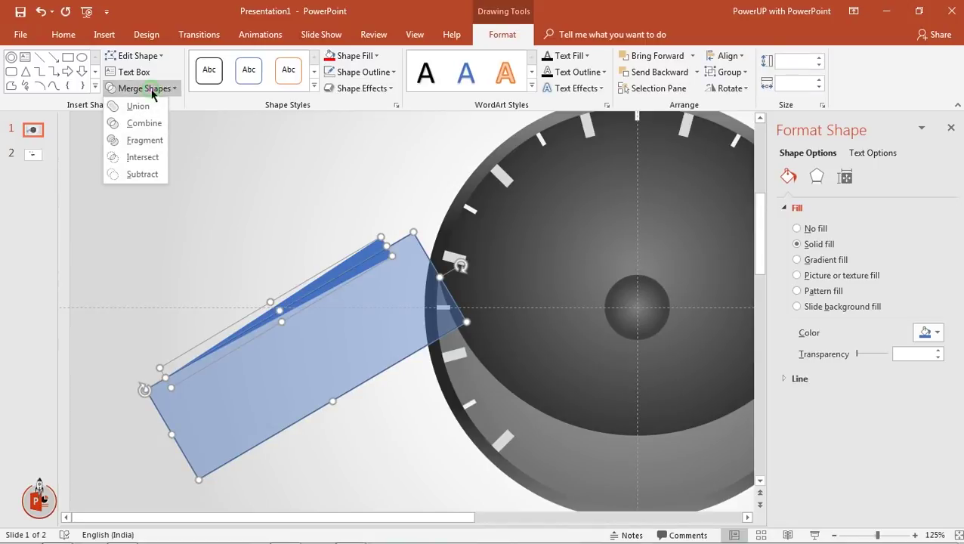
left_click(137, 143)
left_click(206, 209)
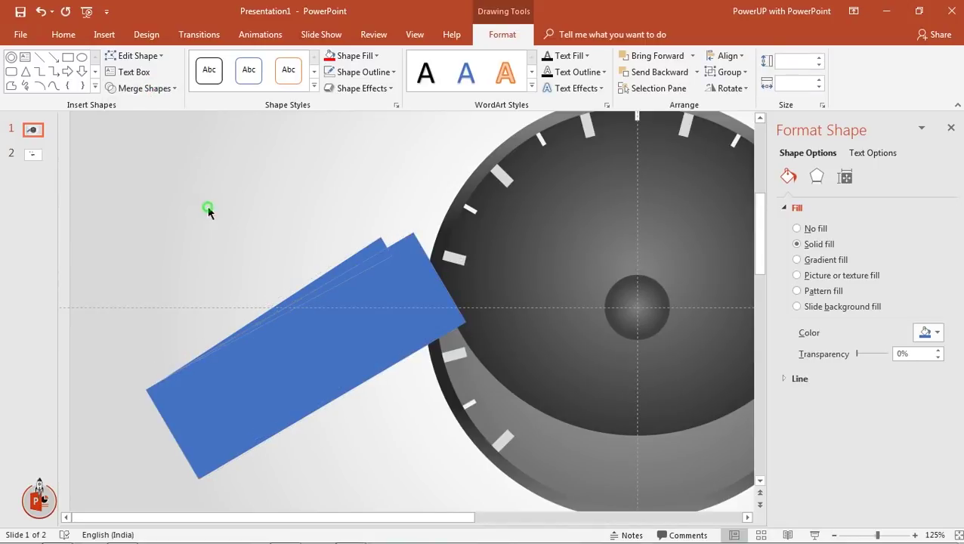
left_click(343, 337)
key("Delete")
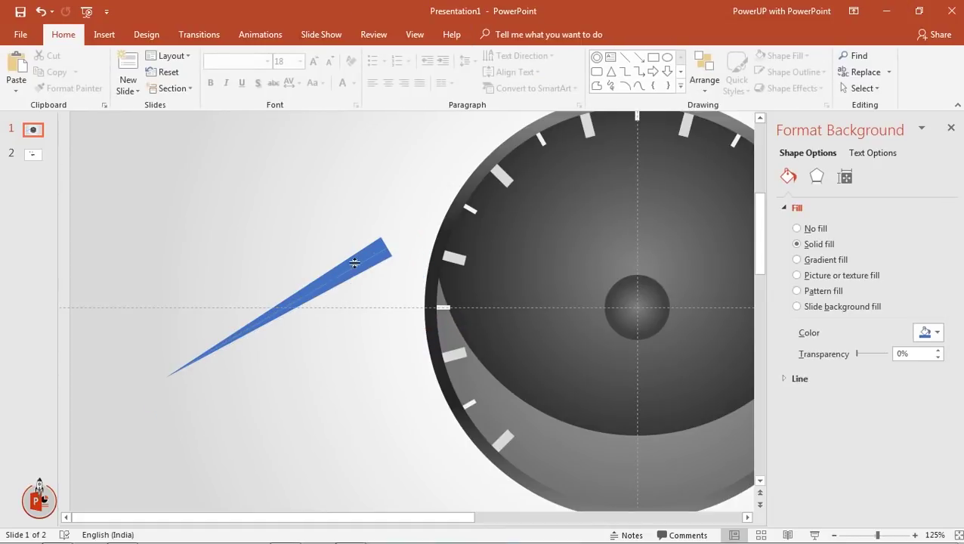
Step: Fill one half of the needle with solid red
double_click(355, 264)
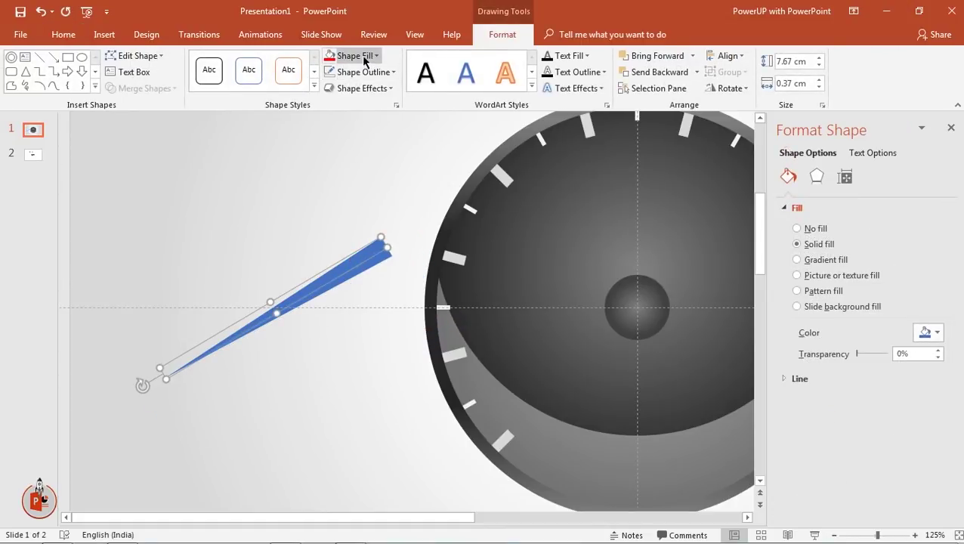
left_click(361, 59)
left_click(340, 166)
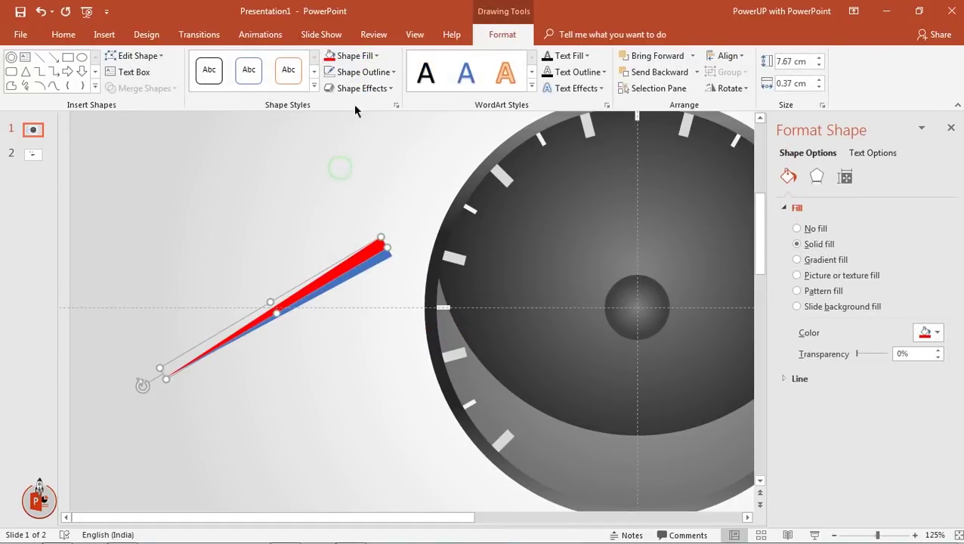
Step: Give the larger needle half a custom lighter red fill of RGB 255, 97, 97
left_click(370, 250)
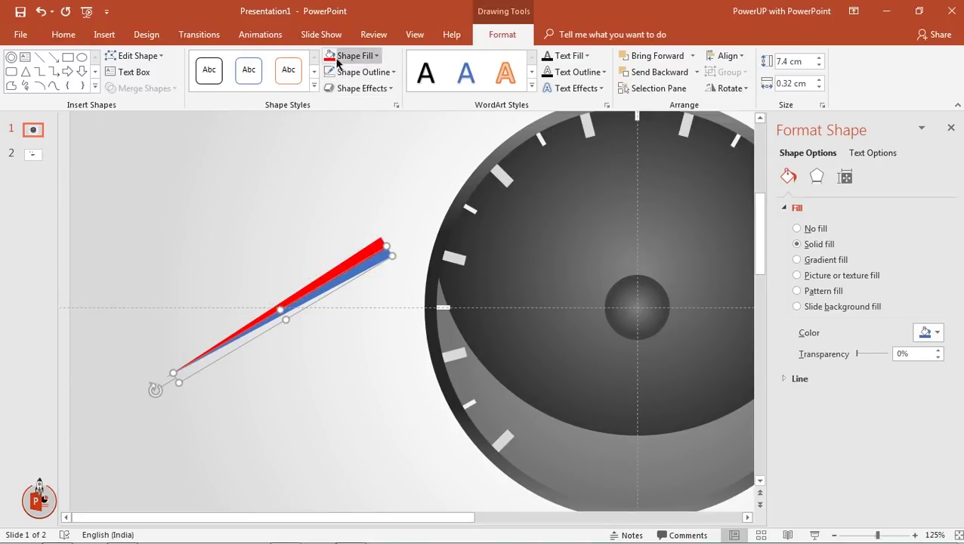
left_click(365, 255)
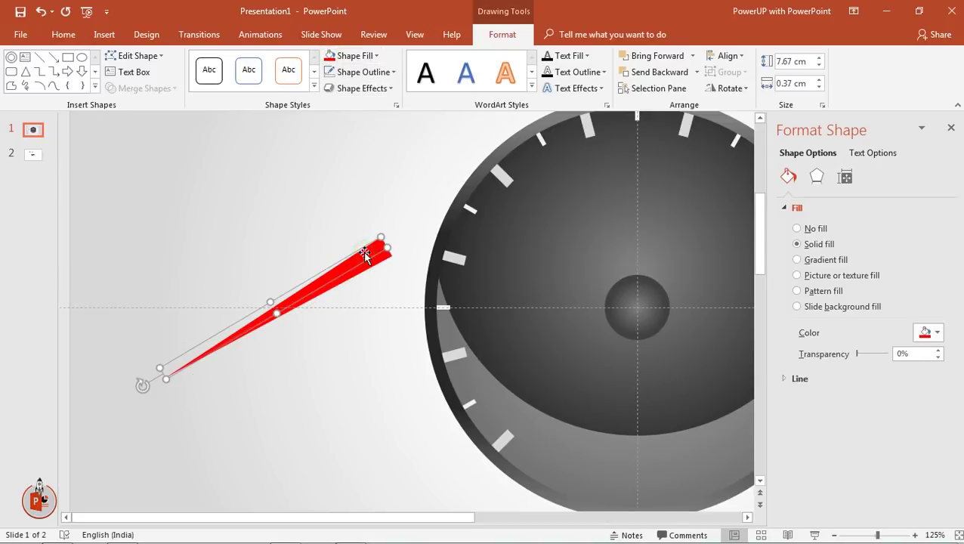
right_click(365, 254)
left_click(401, 511)
left_click(929, 334)
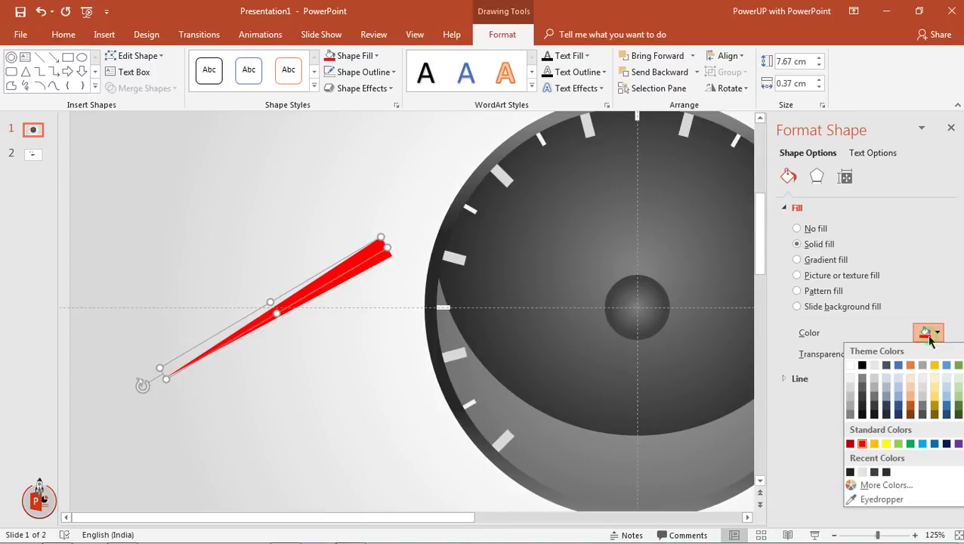
left_click(899, 484)
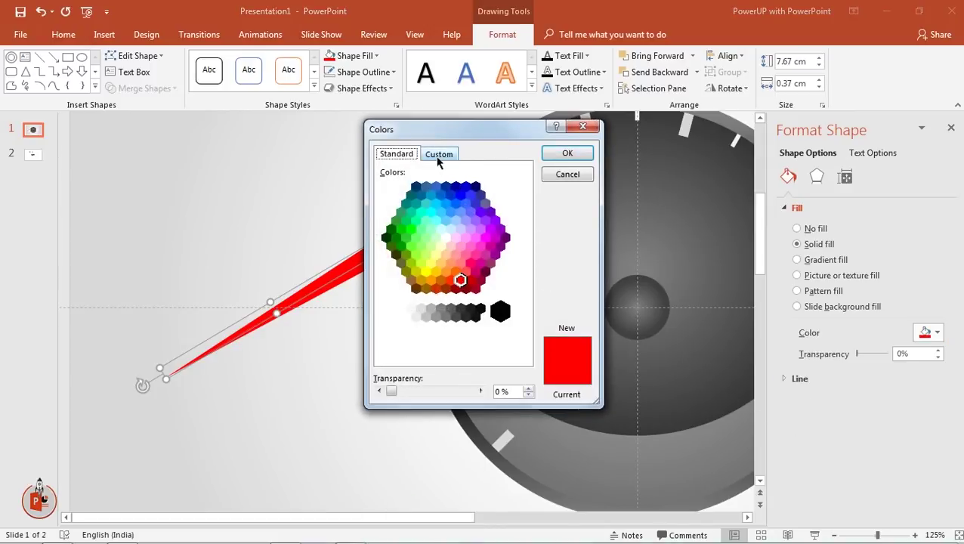
left_click(439, 155)
left_click_drag(519, 227, 525, 215)
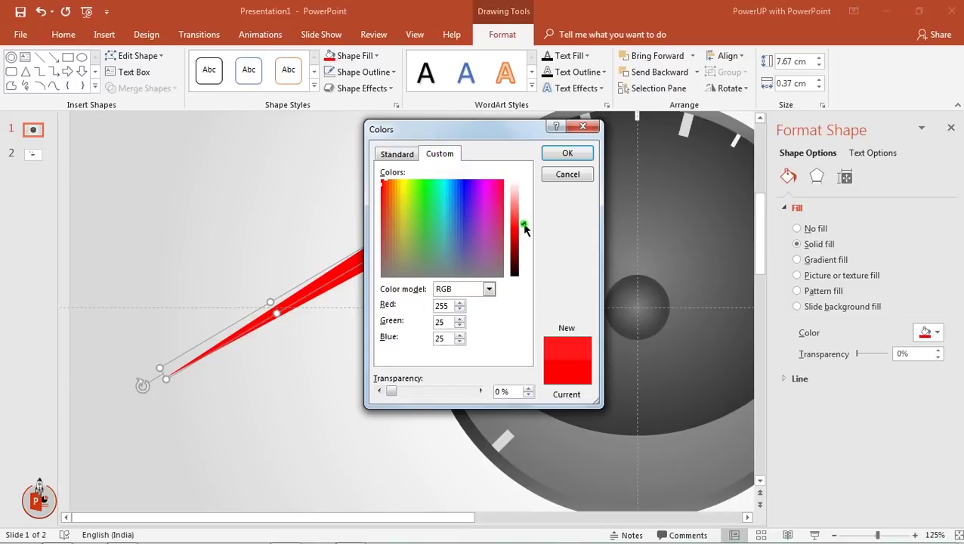
left_click(560, 154)
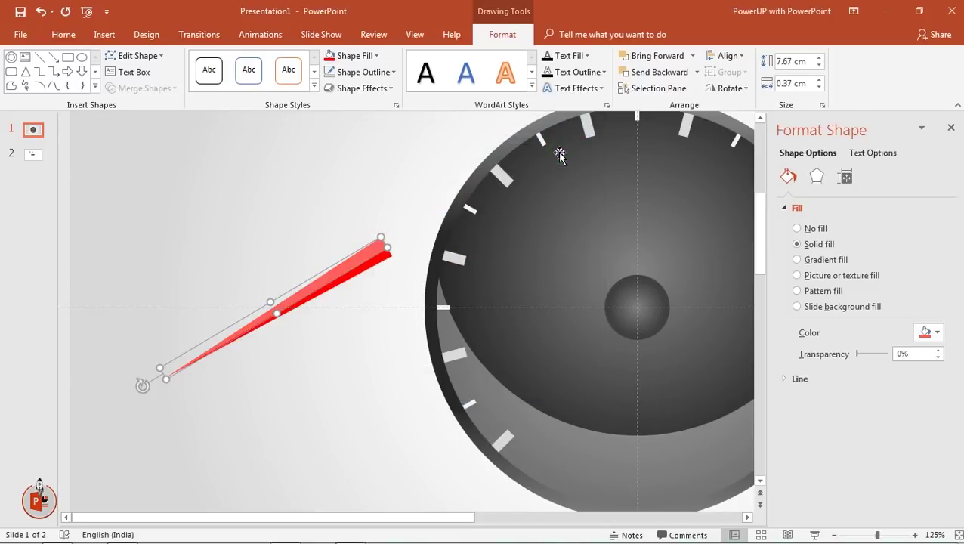
left_click(950, 130)
left_click(388, 348)
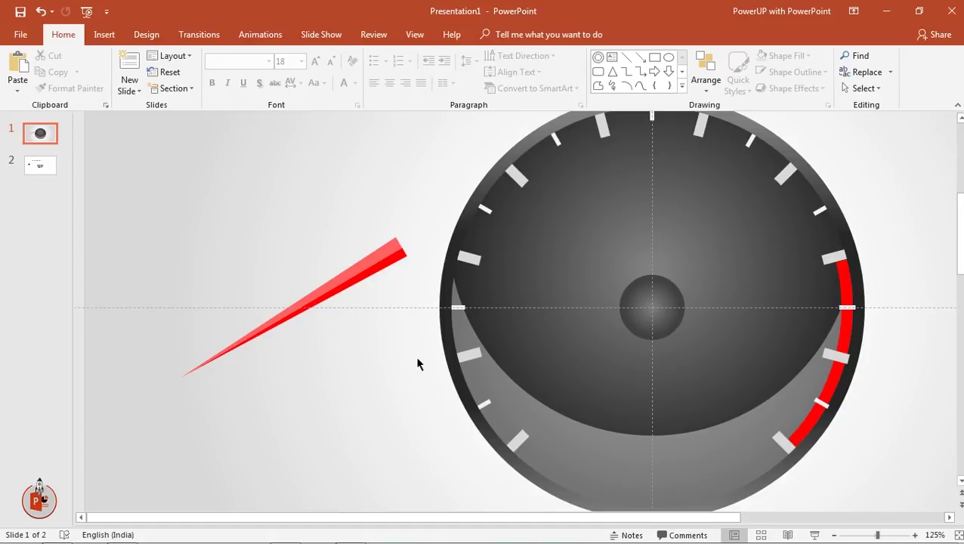
Step: Select both needle halves and group them into one needle
left_click_drag(428, 358, 126, 182)
left_click(334, 304)
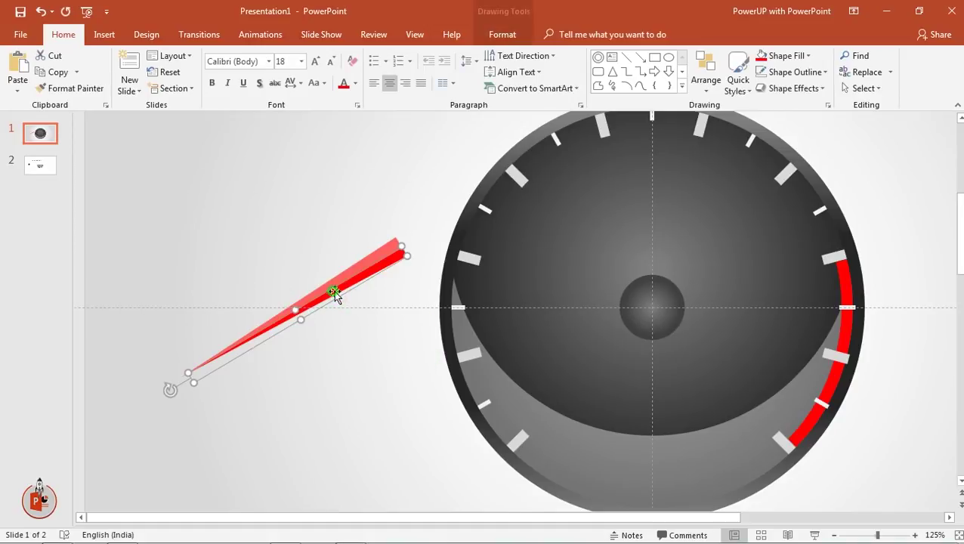
left_click(371, 261, "shift")
right_click(370, 257)
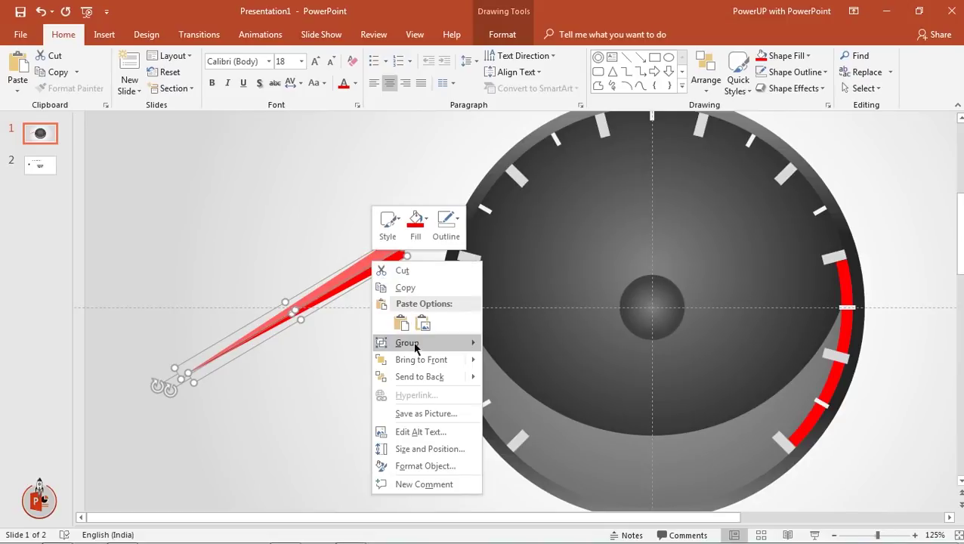
left_click(495, 346)
Step: Move the grouped needle onto the gauge's centre hub
left_click(340, 281)
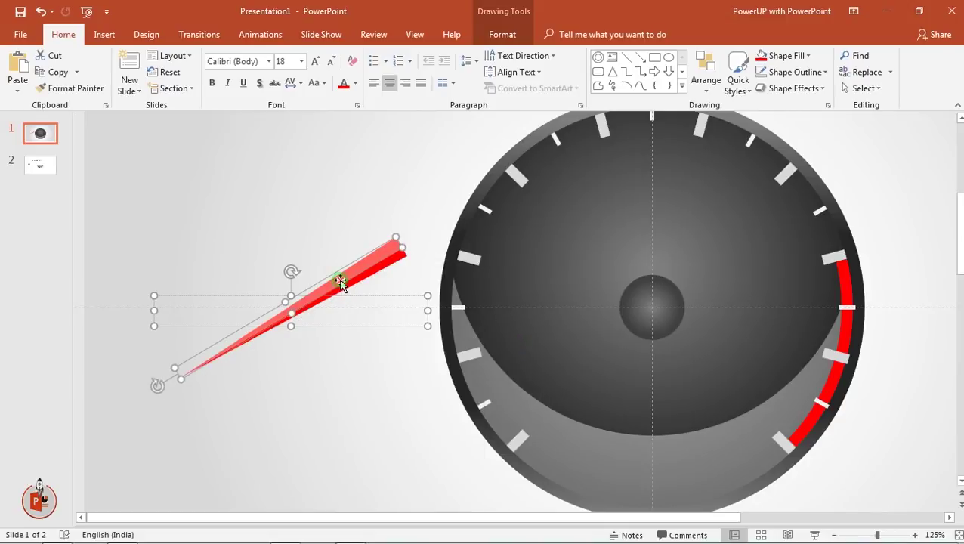
left_click(336, 308)
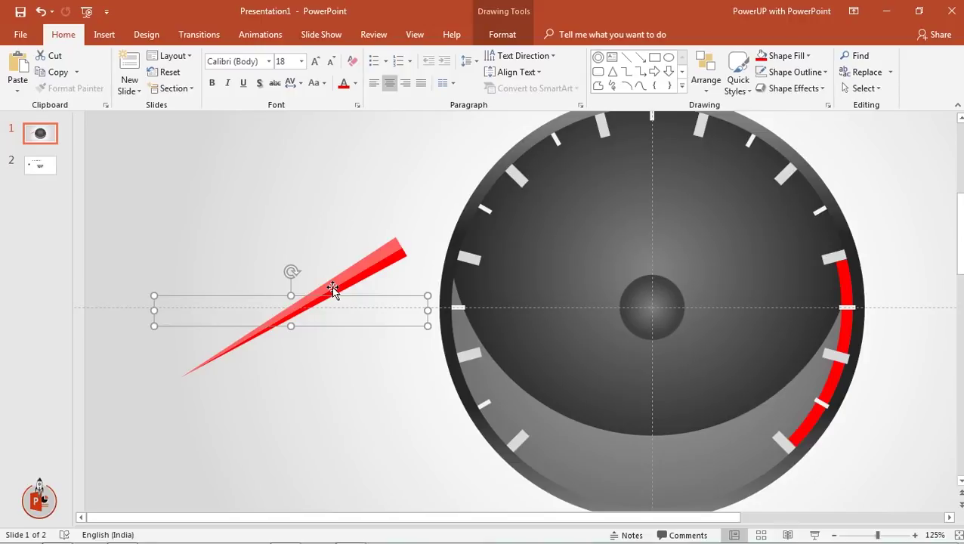
mouse_move(334, 284)
left_mouse_down()
mouse_move(641, 276)
mouse_move(642, 310)
left_mouse_up()
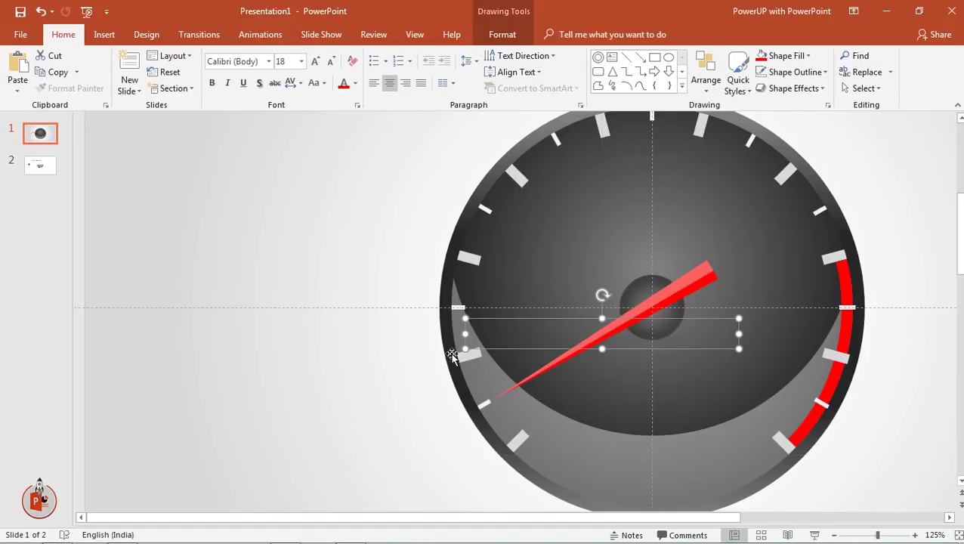
left_click(342, 353)
scroll(342, 352, "down", 4)
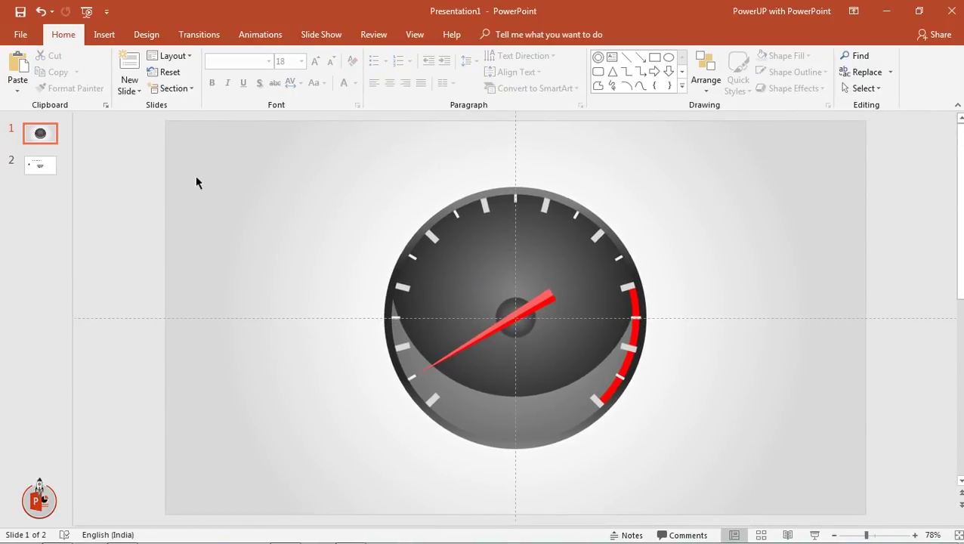
Step: Copy the 1–9 digits and the RPM x1000 label from slide 2 onto the gauge slide
left_click(40, 164)
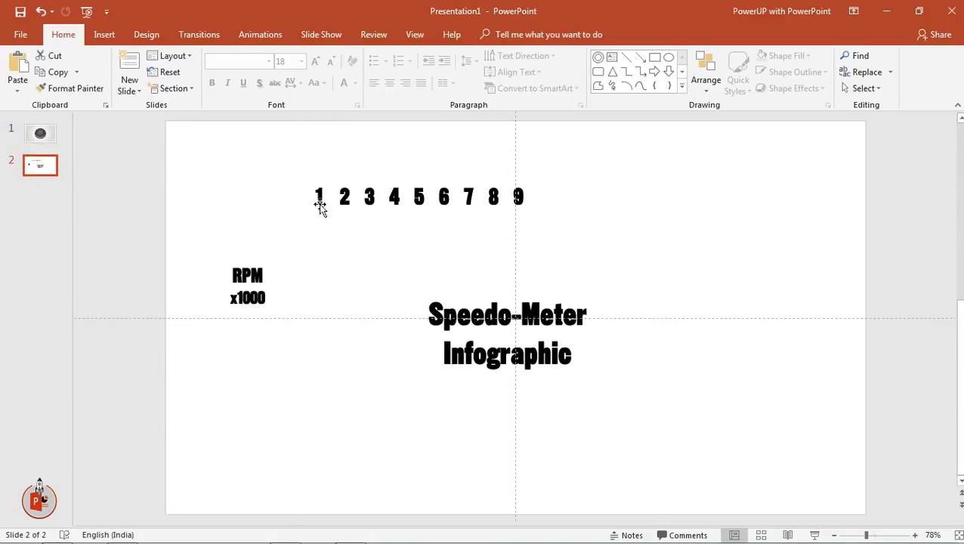
mouse_move(272, 157)
left_mouse_down()
mouse_move(465, 217)
mouse_move(581, 240)
left_mouse_up()
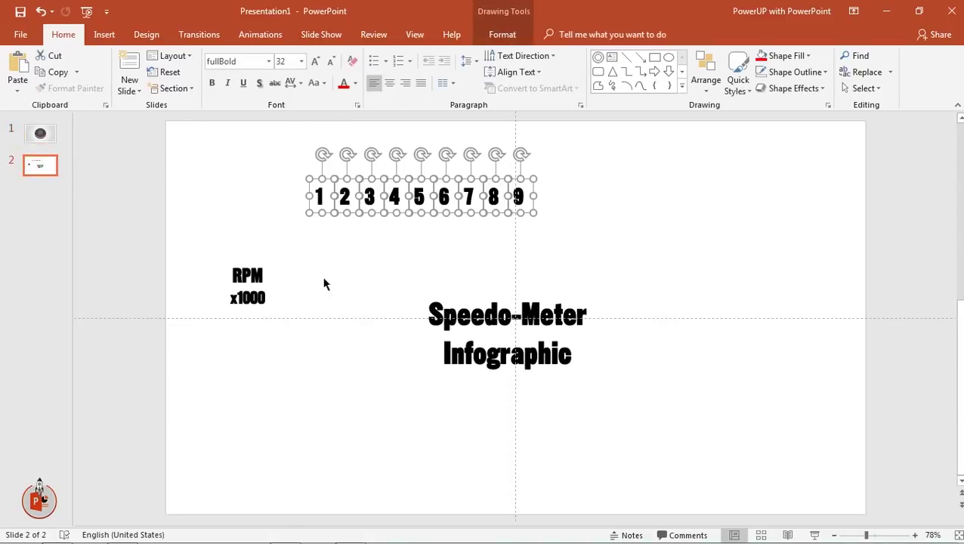
left_click(247, 285, "shift")
left_click(42, 139)
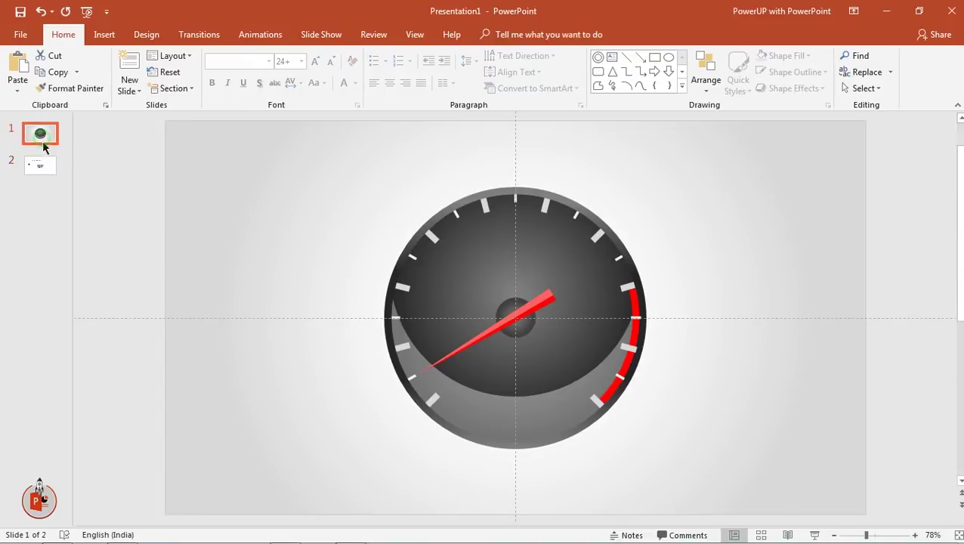
key("ctrl+v")
left_click(252, 364)
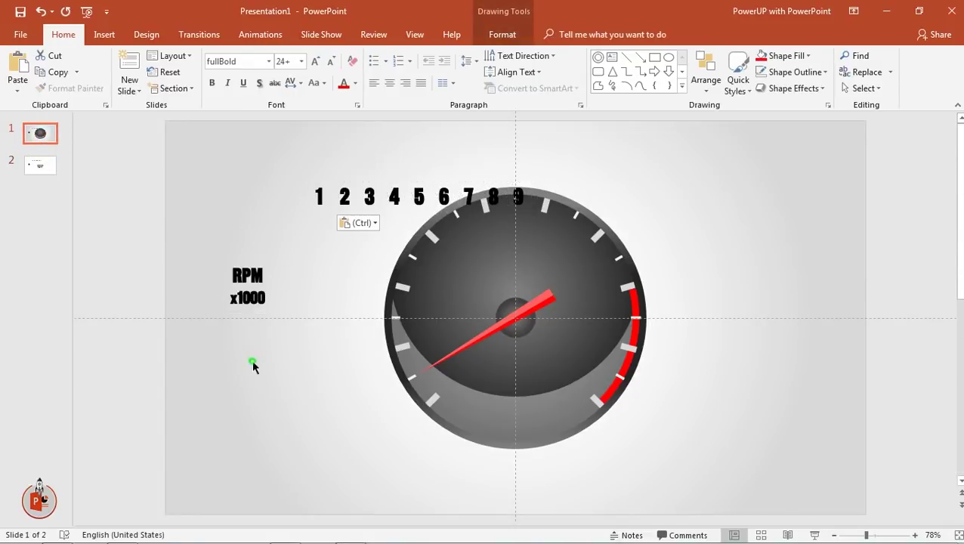
Step: Recolour the RPM x1000 label light grey and place it on the gauge's lower face
left_click(262, 306)
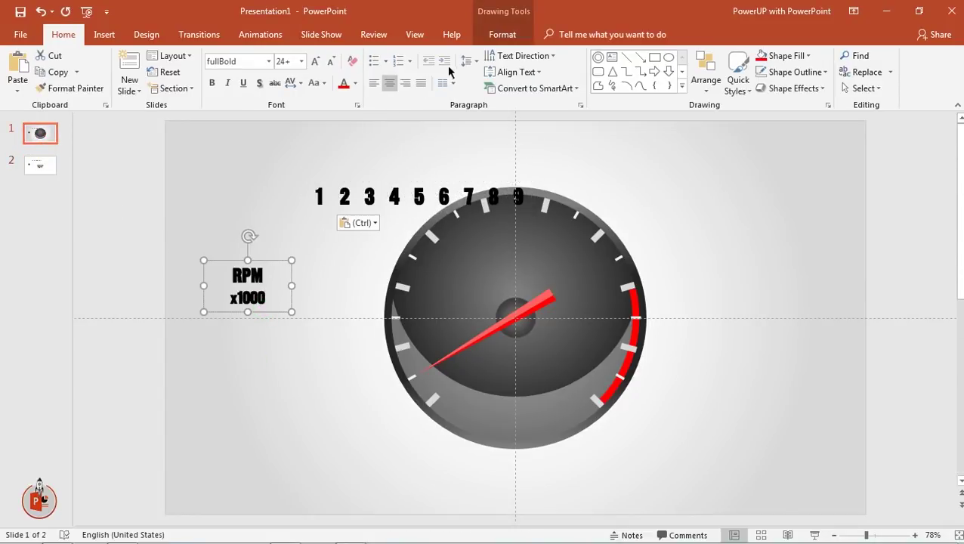
left_click(355, 85)
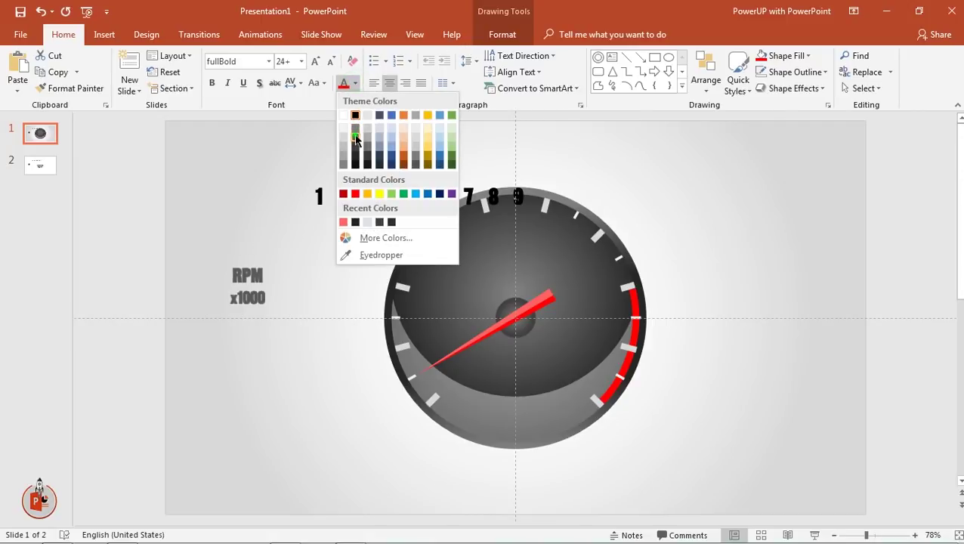
left_click(356, 137)
left_click_drag(264, 313, 529, 448)
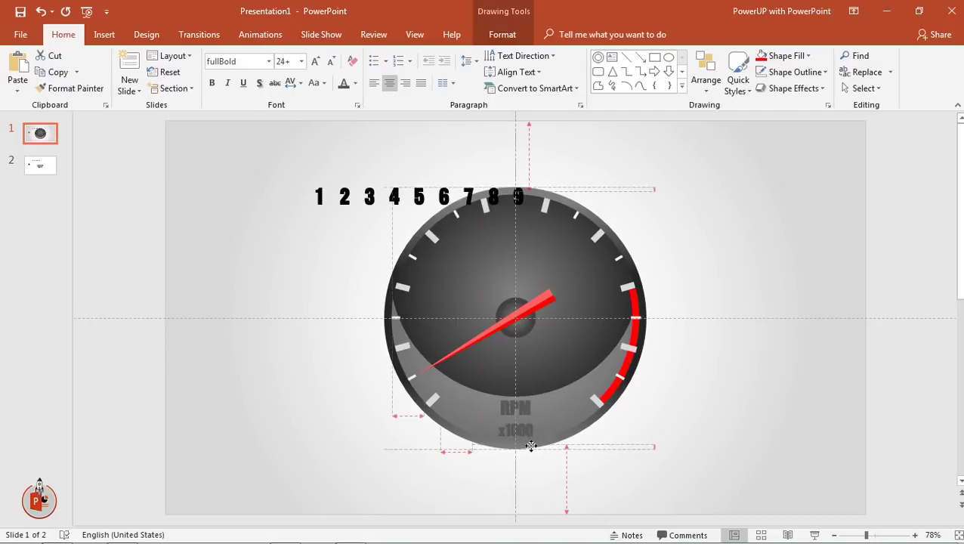
left_click(355, 83)
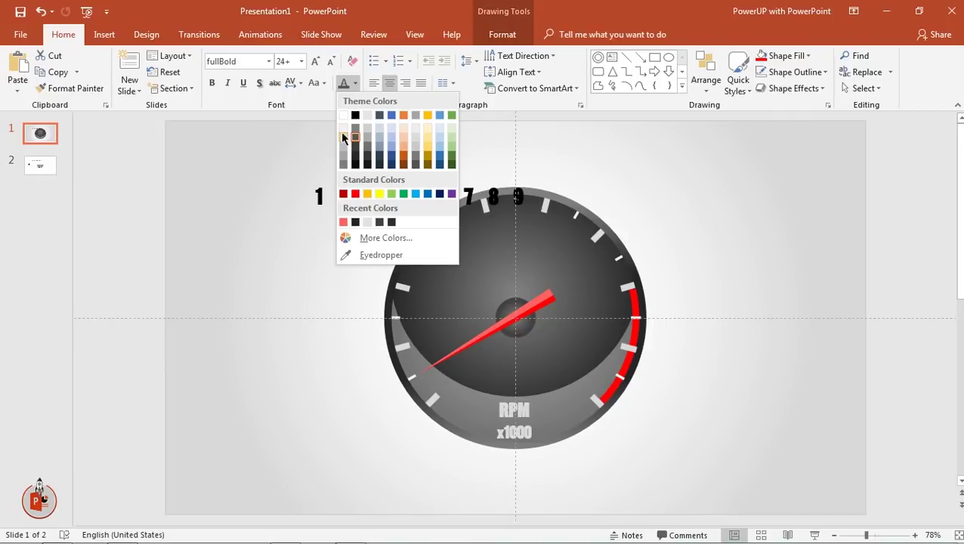
left_click(343, 127)
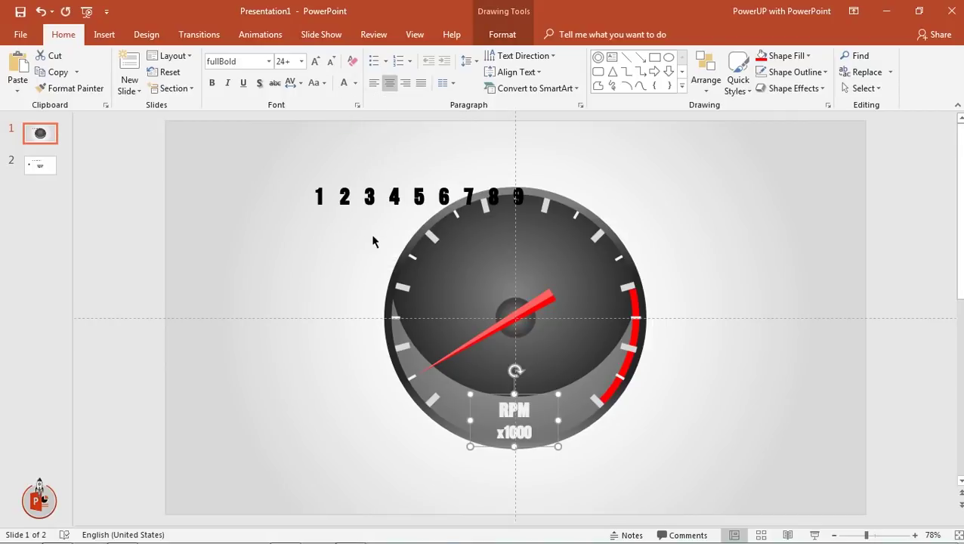
Step: Make the digits 1 through 9 near-white
left_click(329, 215)
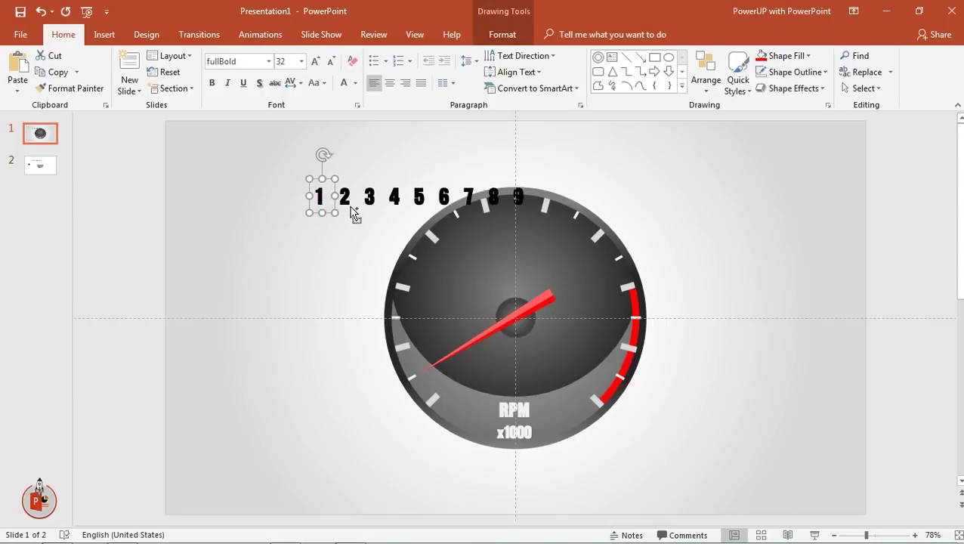
left_click(349, 207, "shift")
left_click(372, 204, "shift")
left_click(396, 203, "shift")
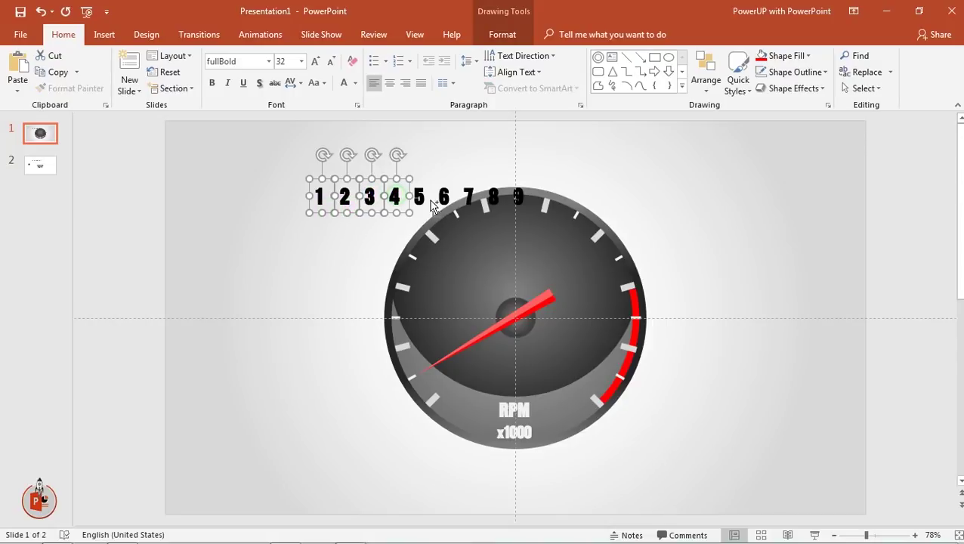
left_click(420, 199, "shift")
left_click(445, 198, "shift")
left_click(471, 195, "shift")
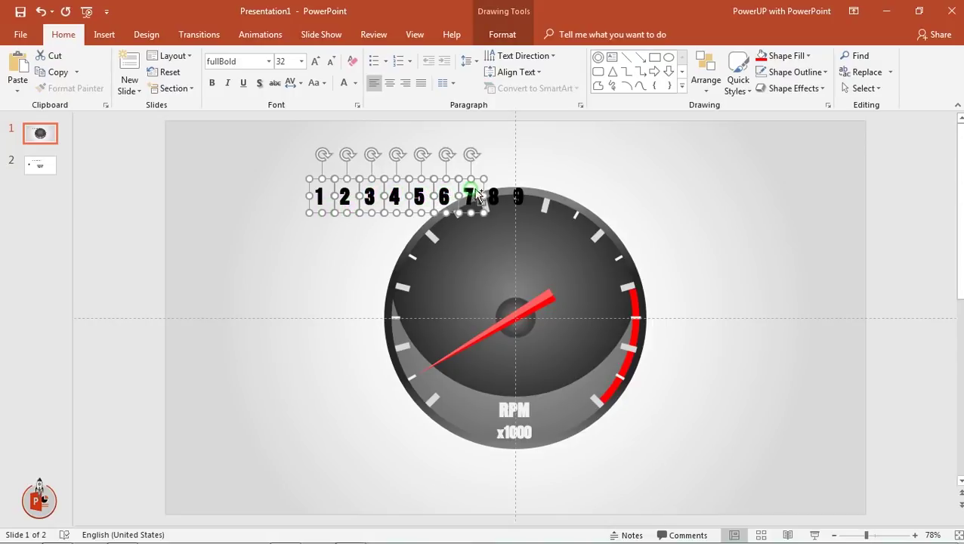
left_click(494, 192, "shift")
left_click(519, 194, "shift")
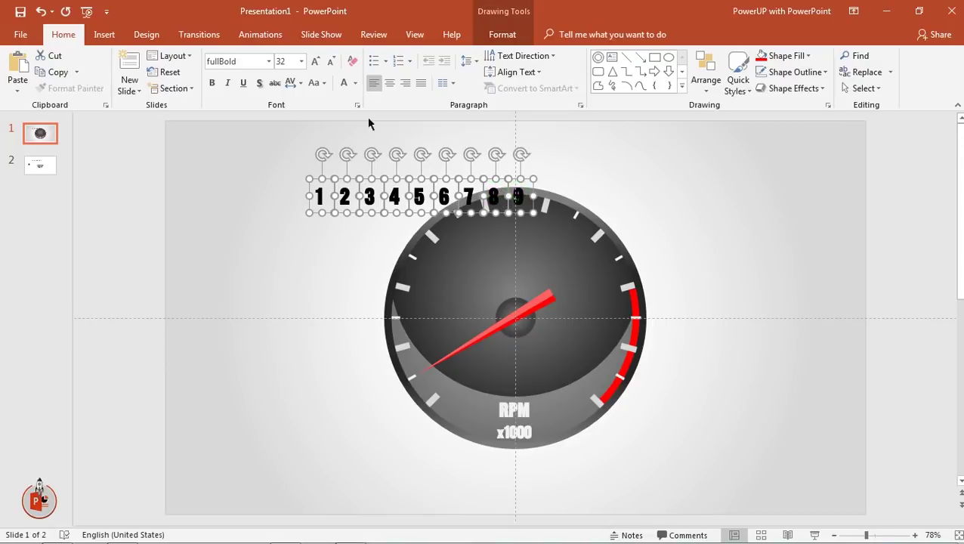
left_click(355, 84)
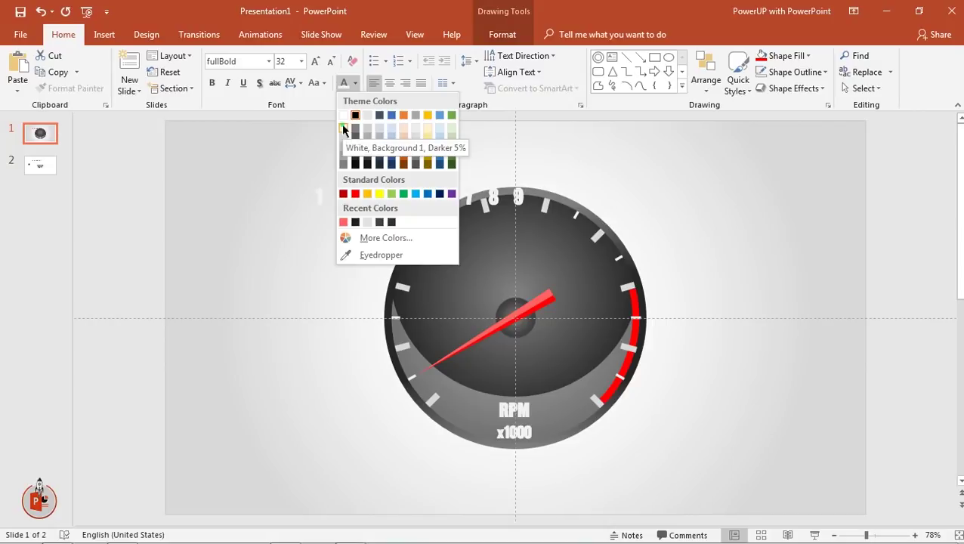
left_click(342, 128)
left_click(287, 247)
Step: Place the 0 and 1 beside the lower-left tick marks of the dial
left_click(321, 214)
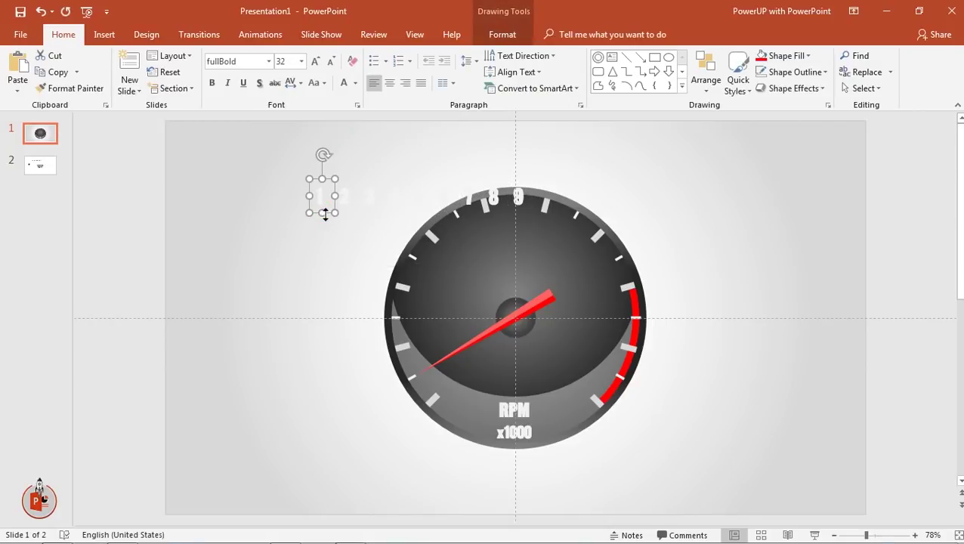
mouse_move(325, 214)
left_mouse_down()
mouse_move(454, 405)
mouse_move(449, 385)
left_mouse_up()
key("ctrl+z")
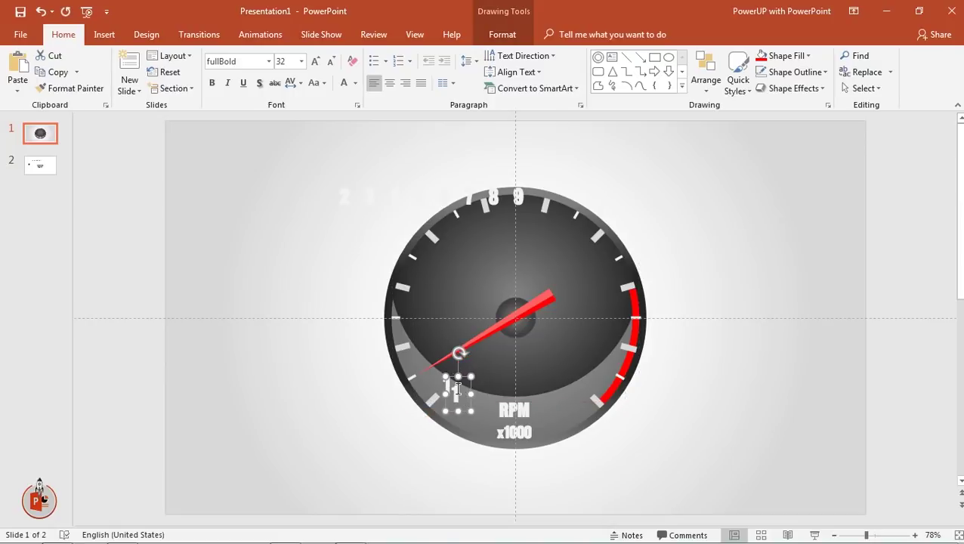
type("0")
left_click_drag(464, 418, 429, 326)
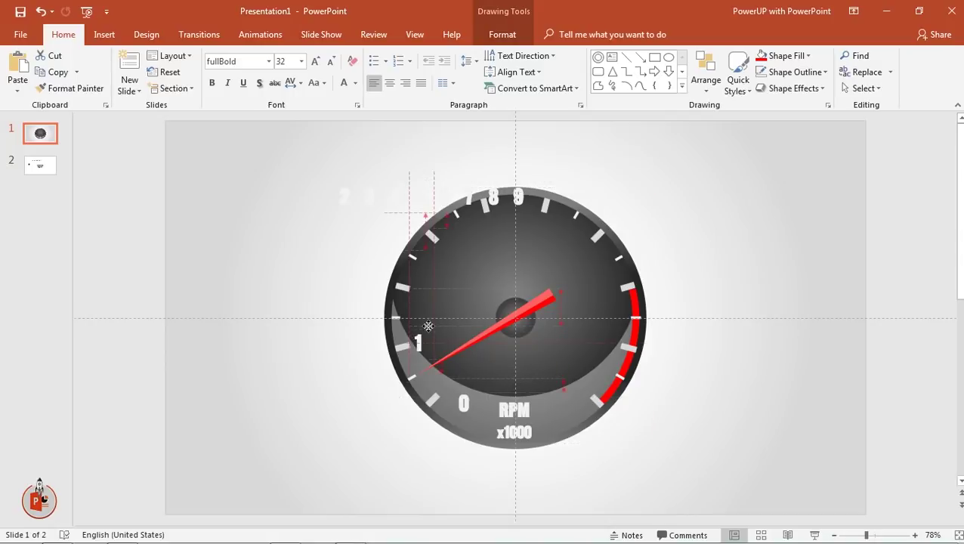
left_click_drag(471, 421, 457, 406)
Step: Place the digits 2 through 7 around the left, top and right of the dial
left_click_drag(349, 209, 426, 308)
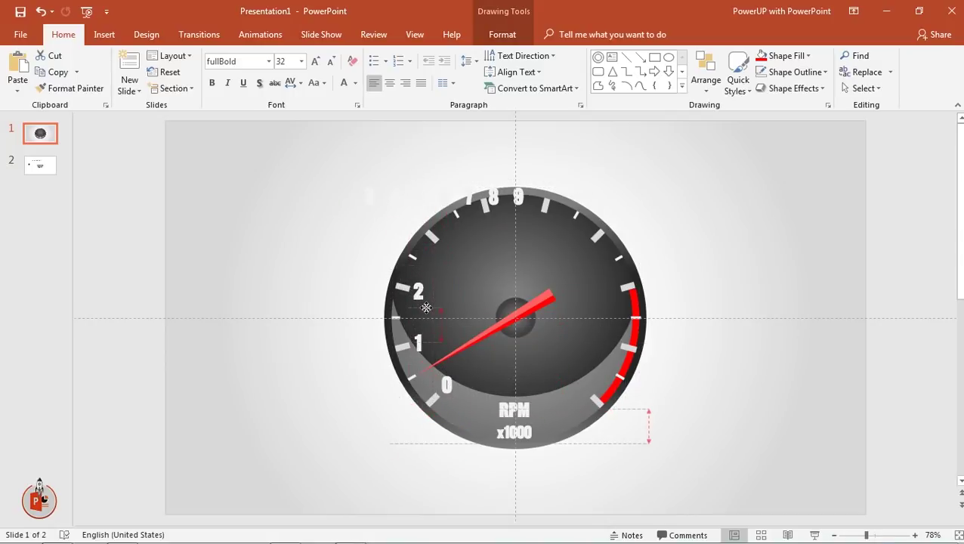
left_click_drag(376, 213, 451, 268)
mouse_move(420, 195)
left_mouse_down()
mouse_move(504, 243)
mouse_move(549, 237)
left_mouse_up()
left_click_drag(404, 215, 499, 245)
mouse_move(473, 189)
left_mouse_down()
mouse_move(508, 204)
mouse_move(612, 291)
left_mouse_up()
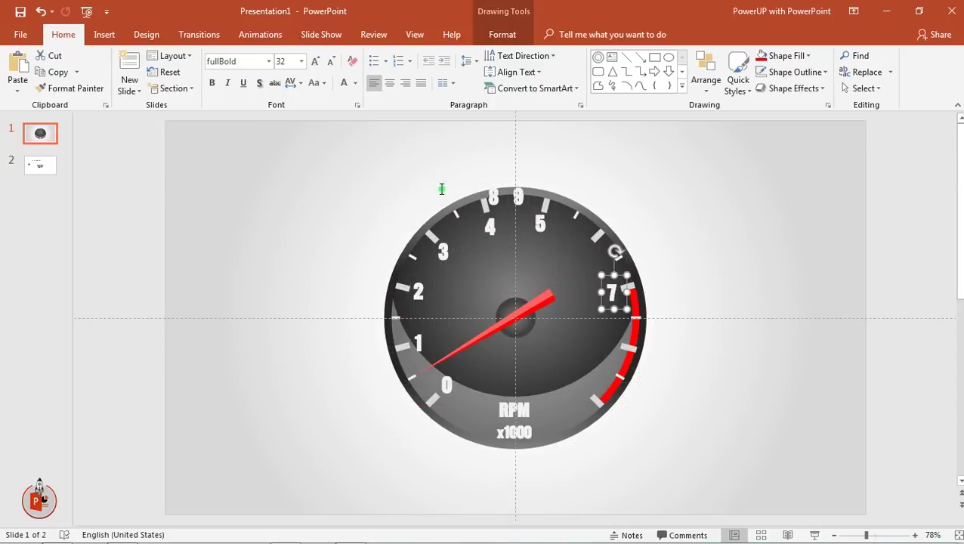
left_click_drag(442, 189, 581, 256)
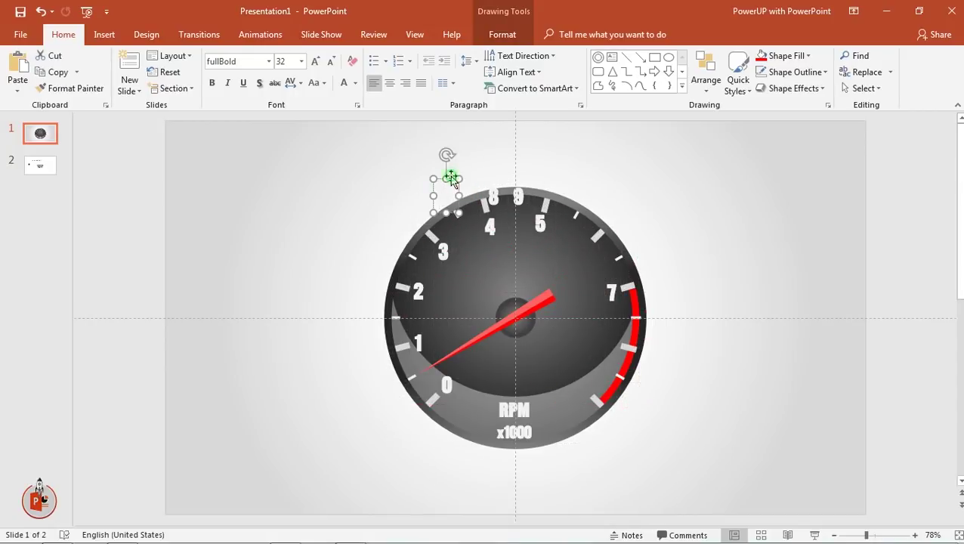
Step: Place the 8 and 9 along the red arc at the lower right of the dial
left_click(501, 193)
left_click_drag(493, 197, 612, 343)
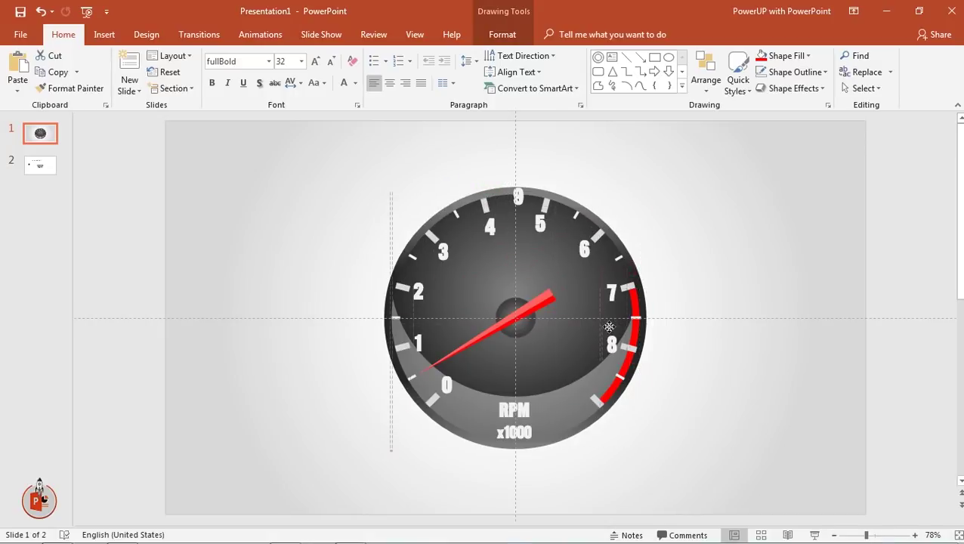
left_click(517, 195)
left_click_drag(514, 178, 580, 368)
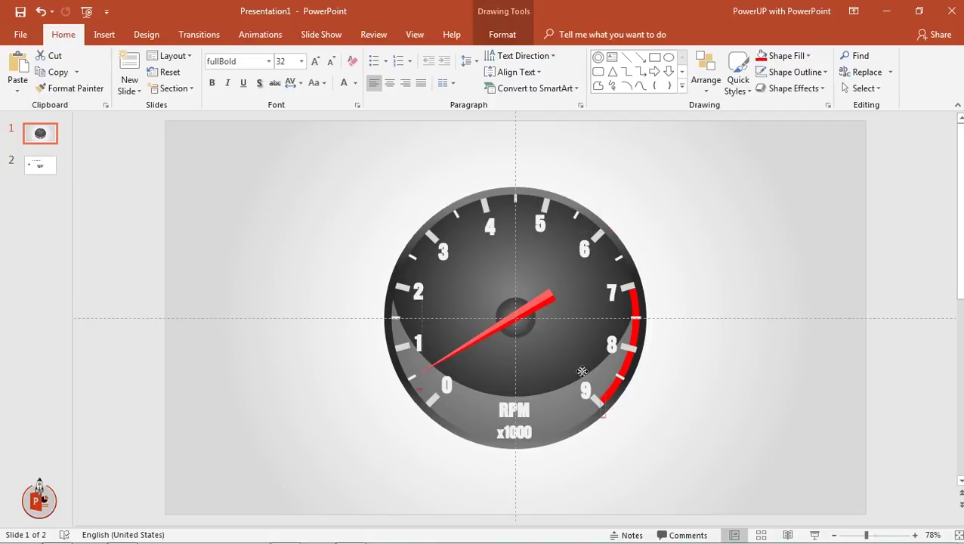
left_click(708, 346)
left_click(492, 239)
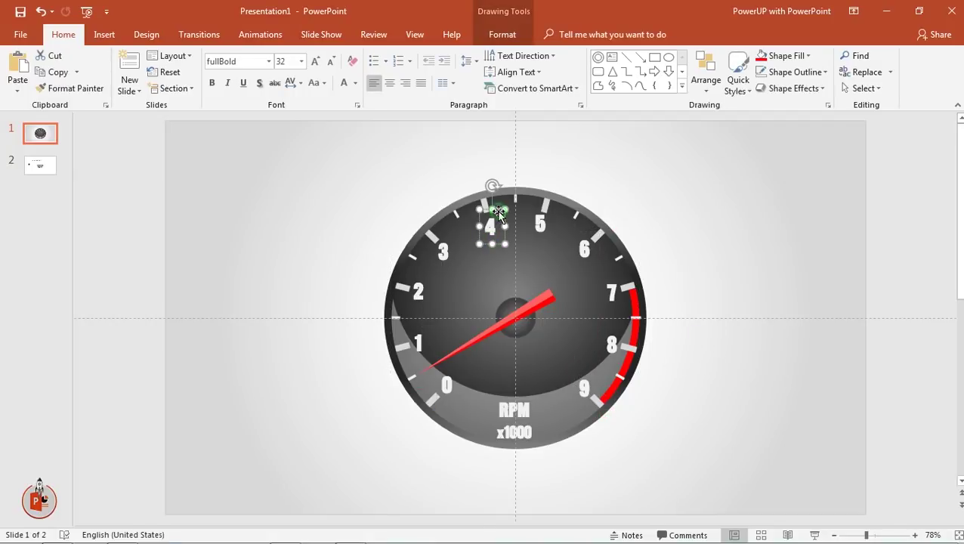
left_click(704, 255)
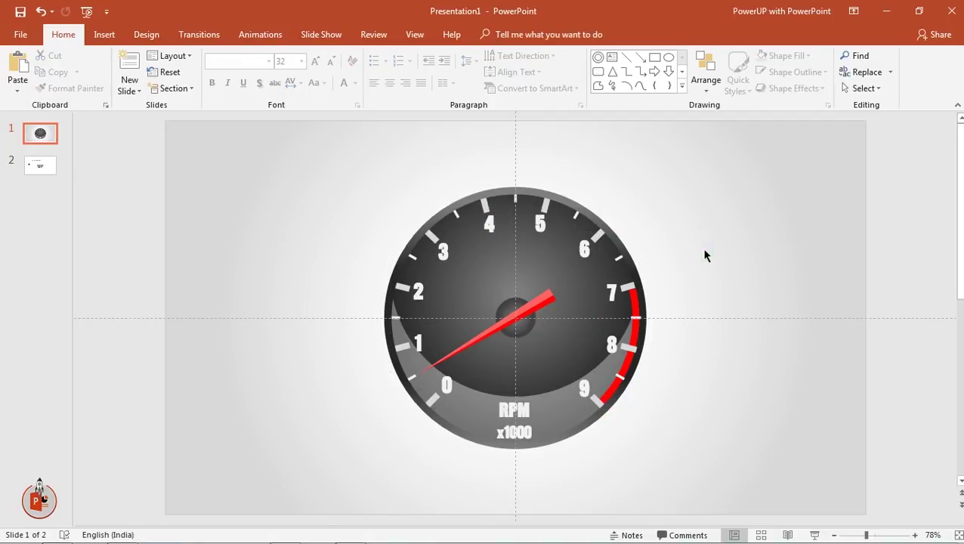
Step: Draw an oval centred over the gauge dial
left_click(104, 34)
left_click(242, 83)
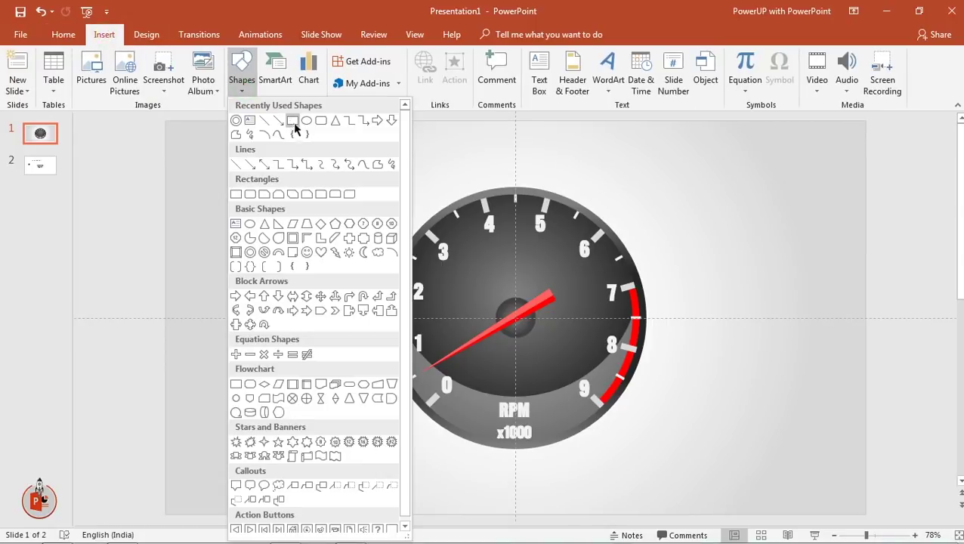
left_click(306, 121)
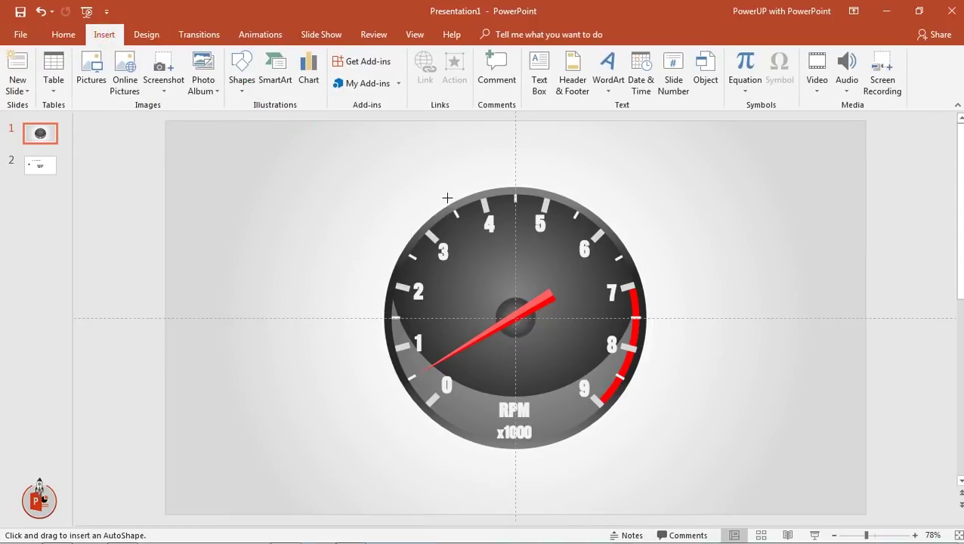
left_click_drag(444, 204, 638, 406)
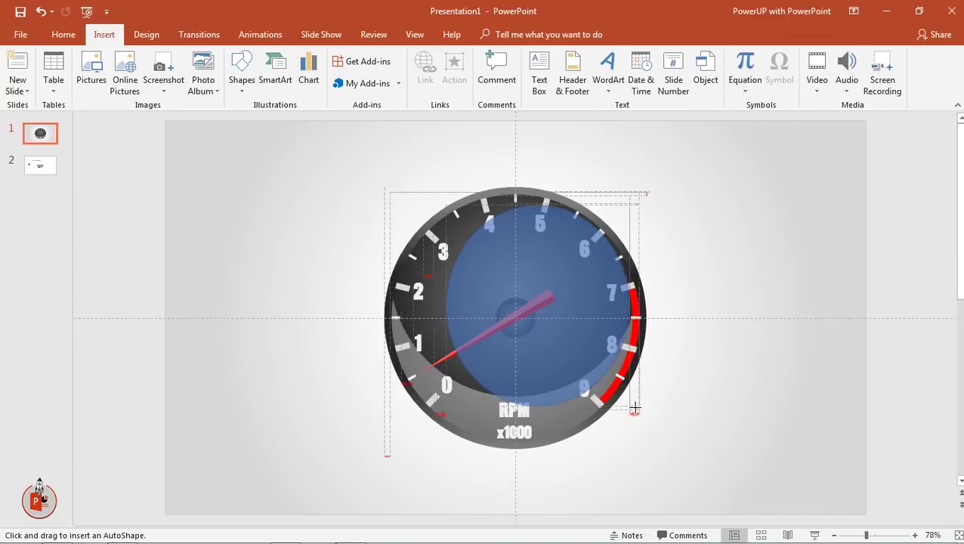
left_click_drag(577, 349, 528, 297)
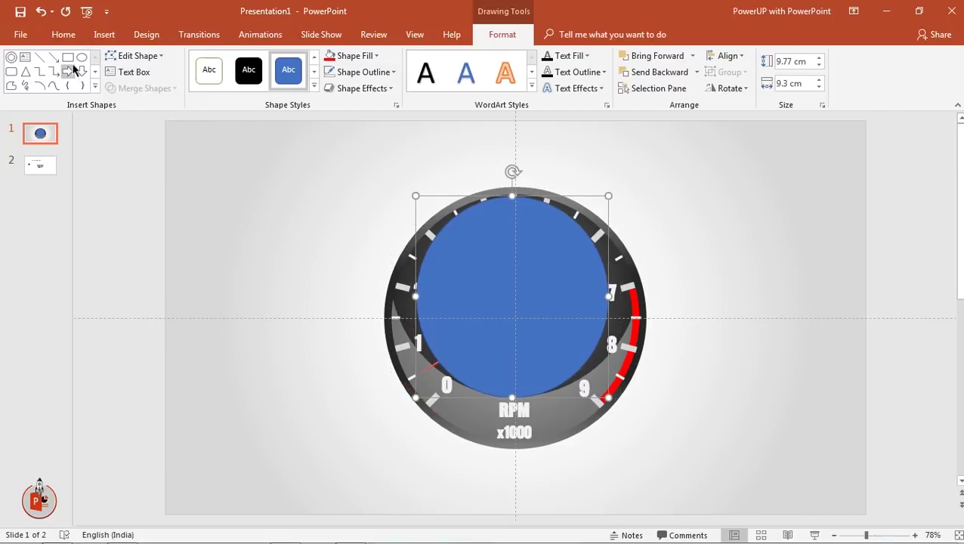
Step: Draw a rectangle covering the dial's upper half down to the centre, and select it with the circle
left_click(94, 87)
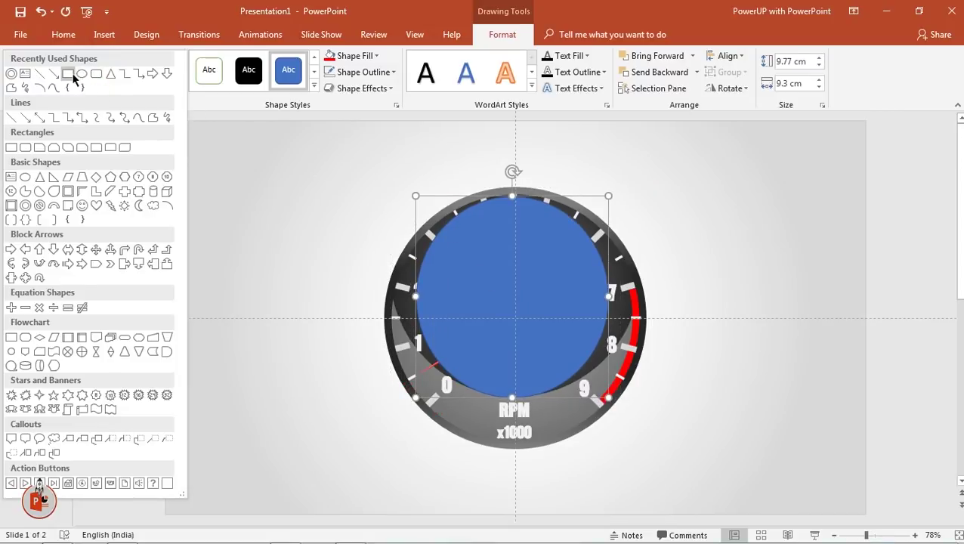
left_click(71, 72)
left_click_drag(456, 185, 575, 376)
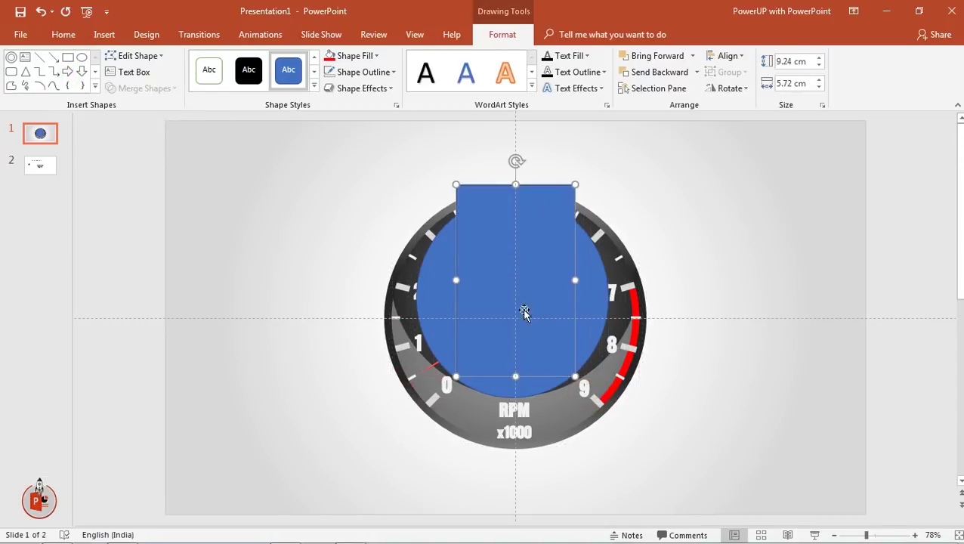
left_click_drag(510, 293, 512, 294)
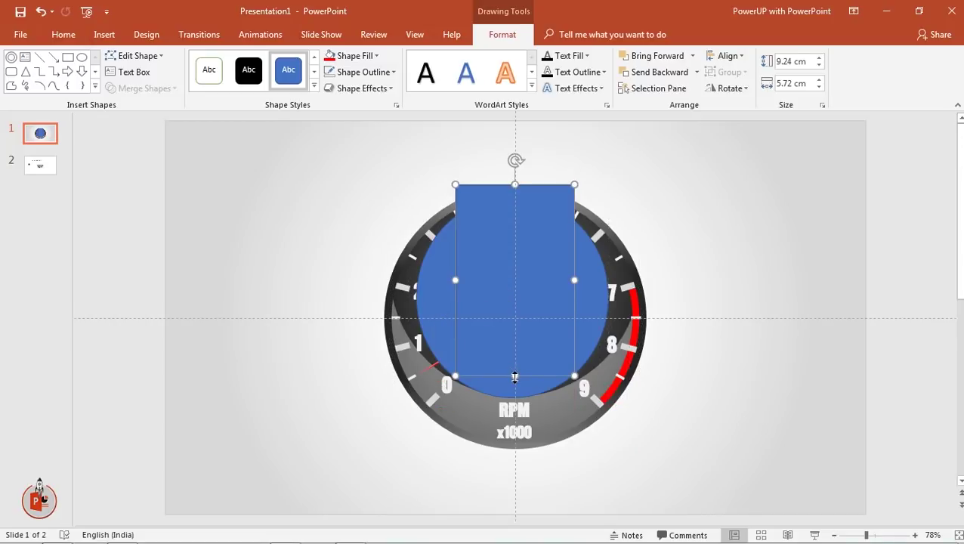
left_click_drag(515, 377, 516, 310)
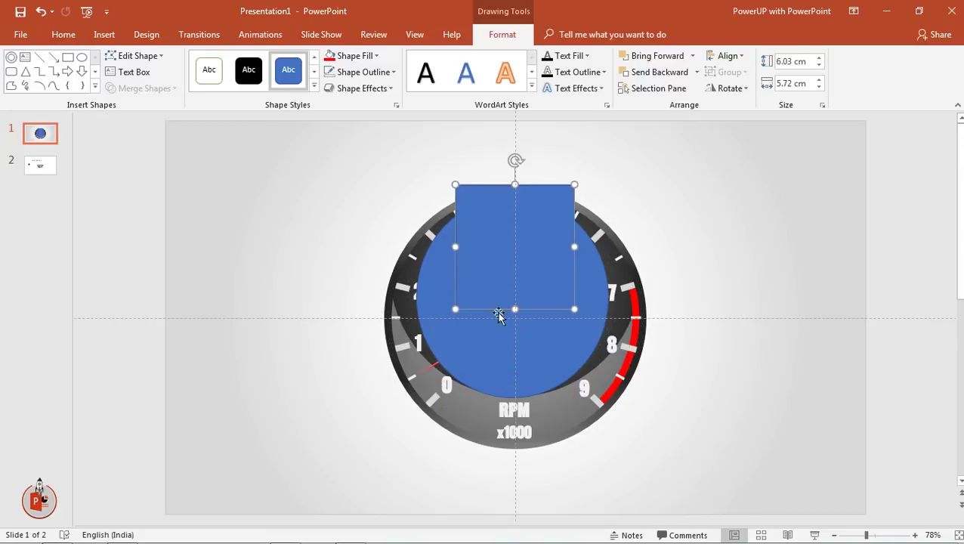
left_click(435, 290, "shift")
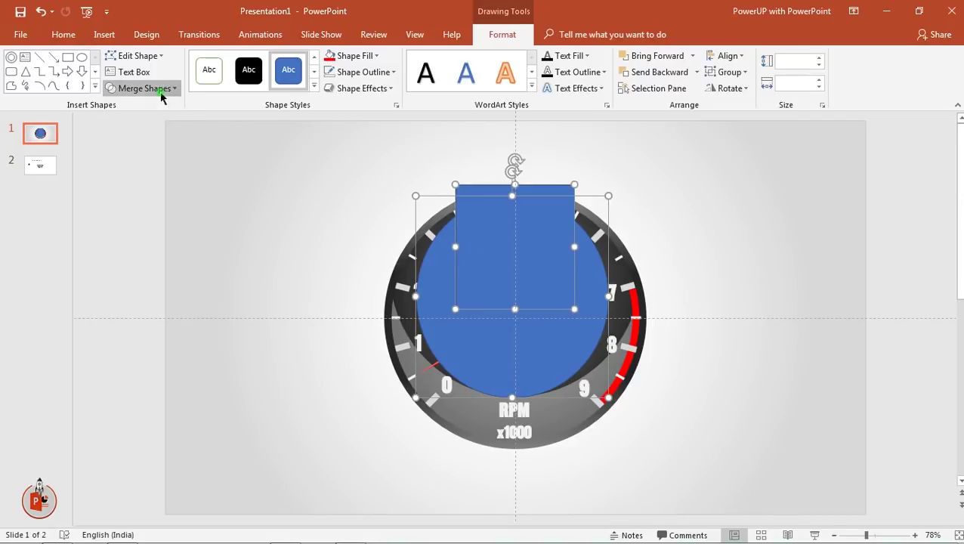
left_click(158, 89)
Step: Intersect the circle and rectangle, then remove the merged shape's outline
left_click(144, 157)
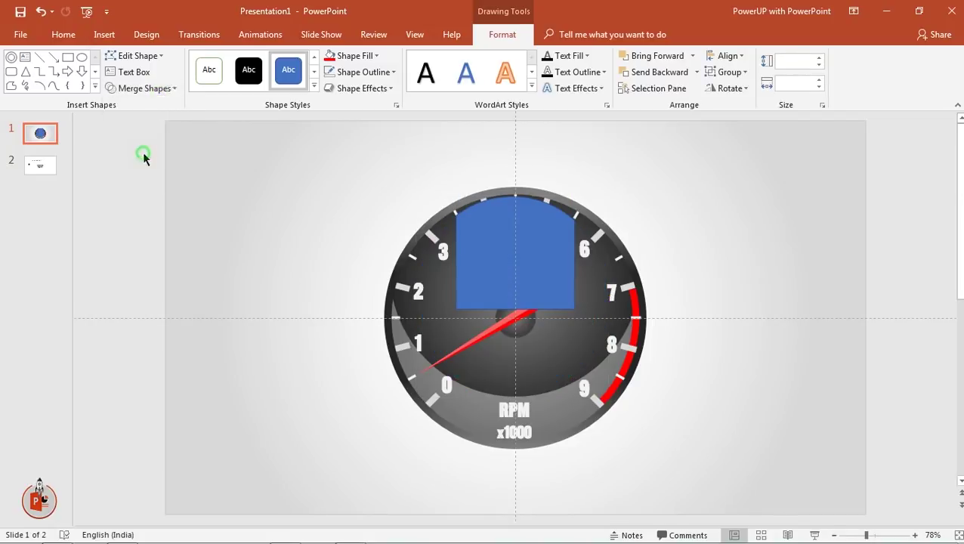
left_click(361, 72)
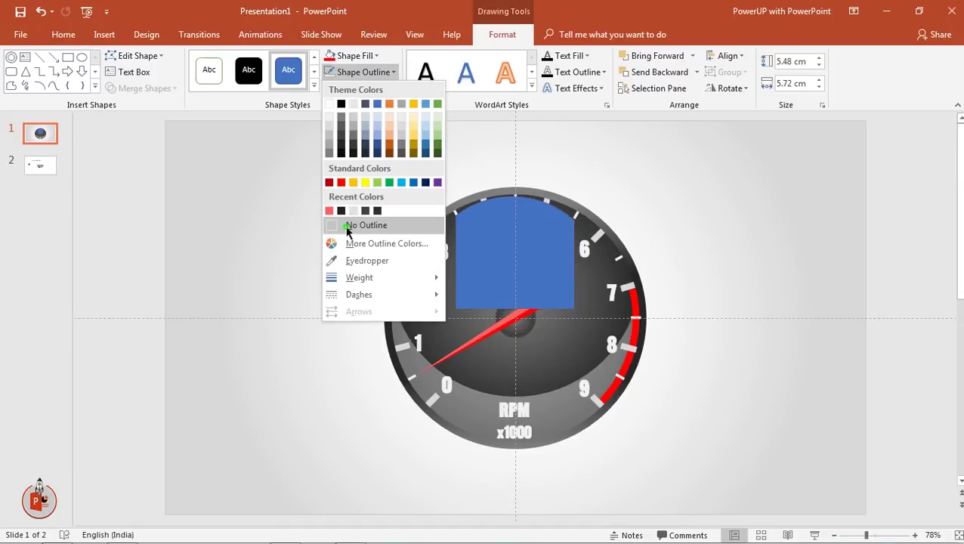
left_click(349, 226)
Step: Give the merged shape a linear gradient fill with a dark grey stop at 90°
right_click(483, 257)
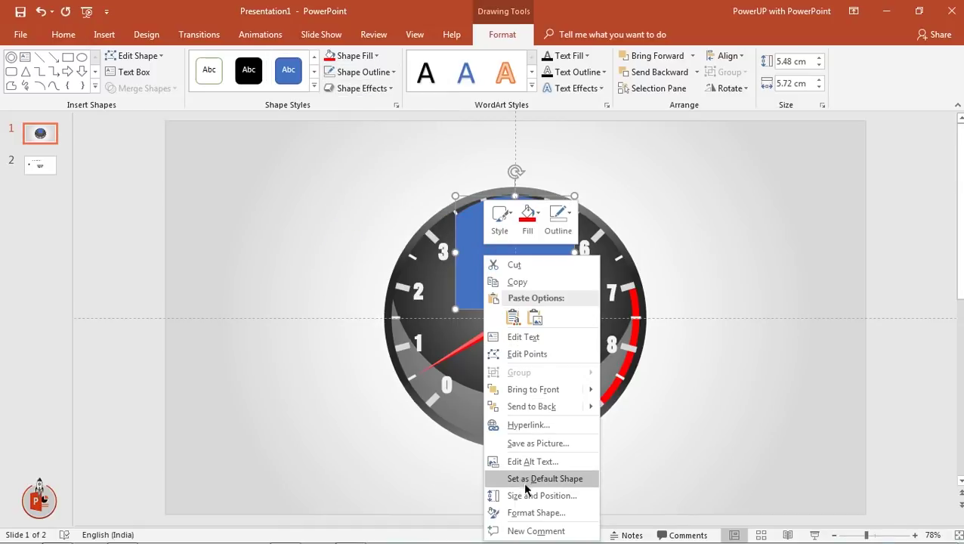
left_click(521, 512)
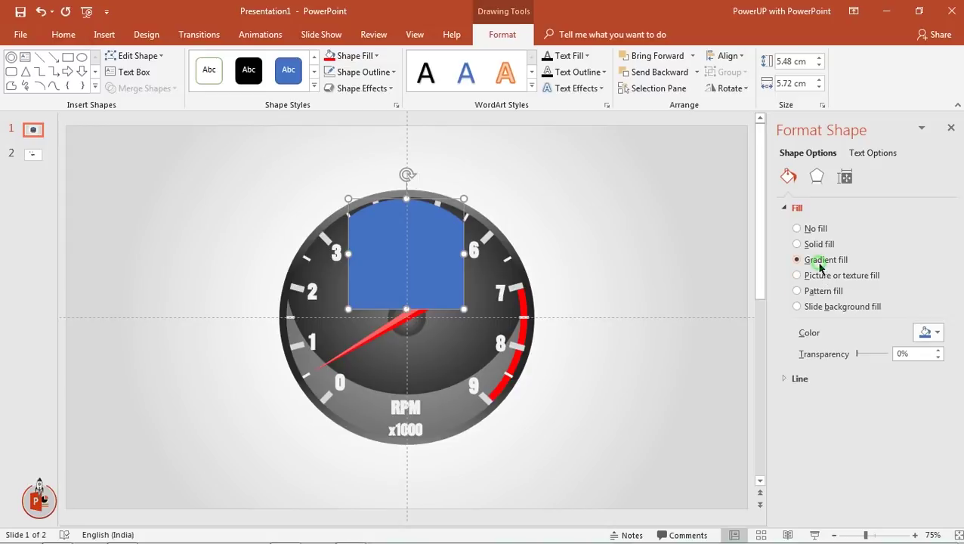
left_click(910, 360)
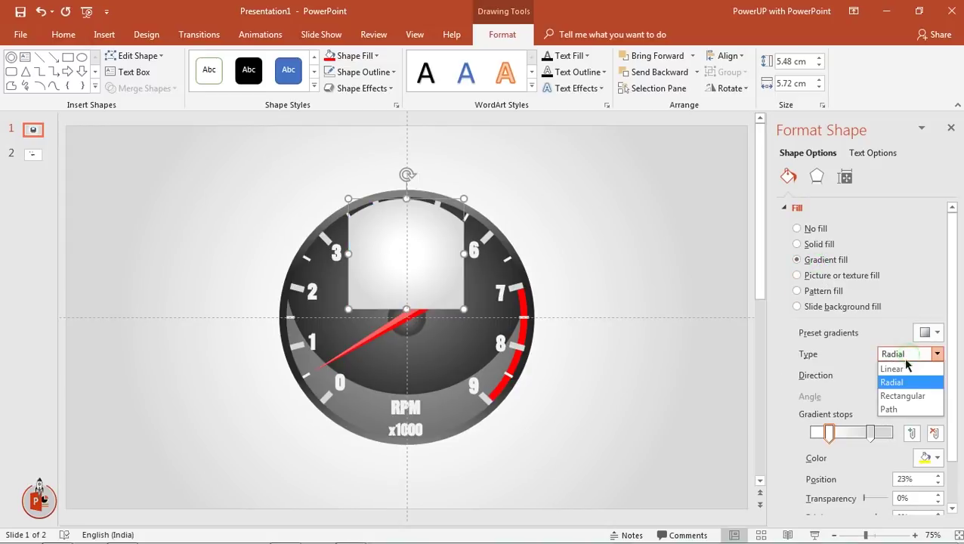
left_click(901, 368)
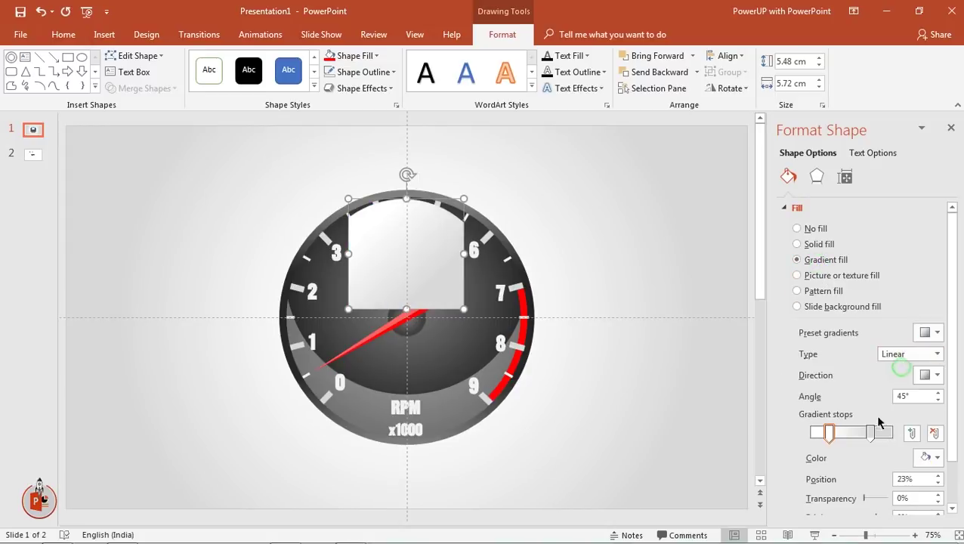
left_click(937, 458)
left_click(862, 330)
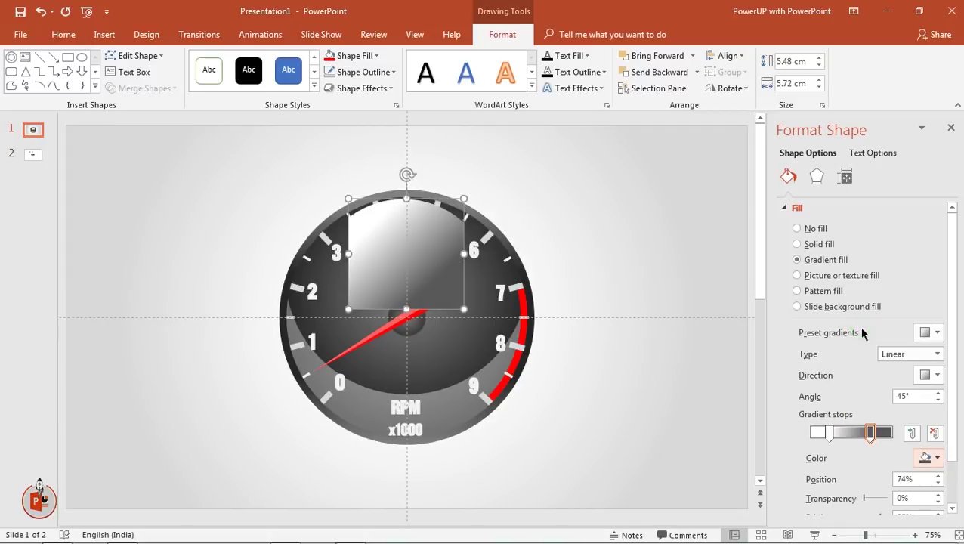
left_click(937, 399)
left_click(937, 399)
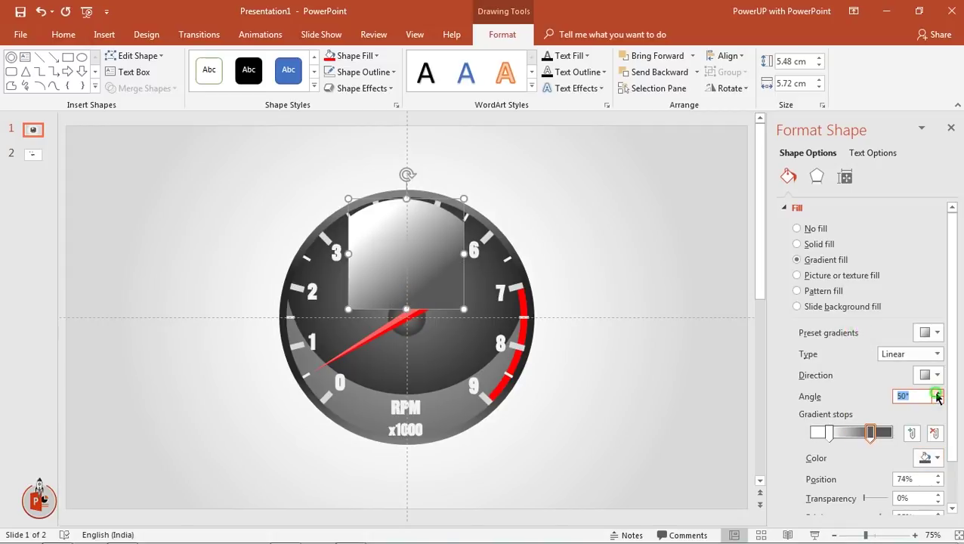
left_click(937, 399)
left_click(937, 399)
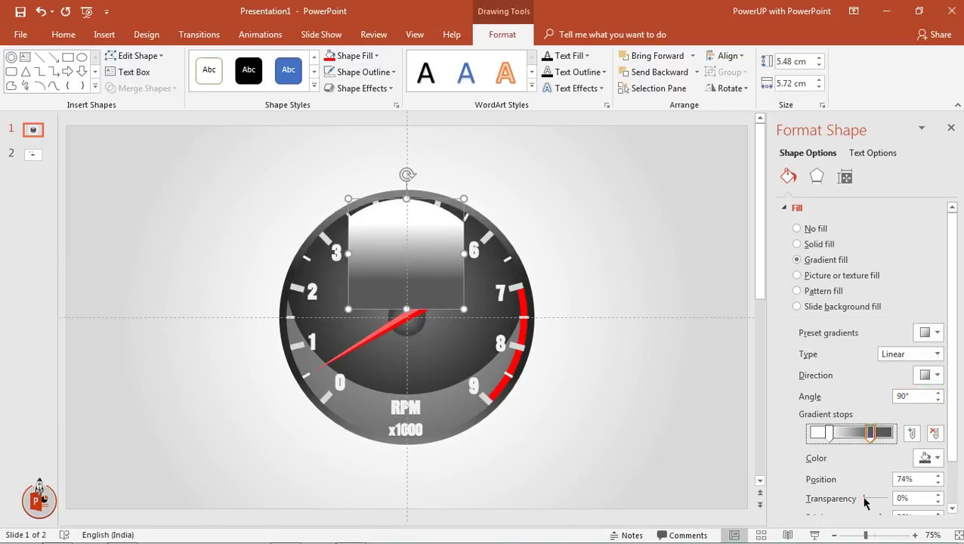
Step: Set the left stop to semi-transparent white and the right stop to fully transparent
left_click_drag(865, 500, 889, 500)
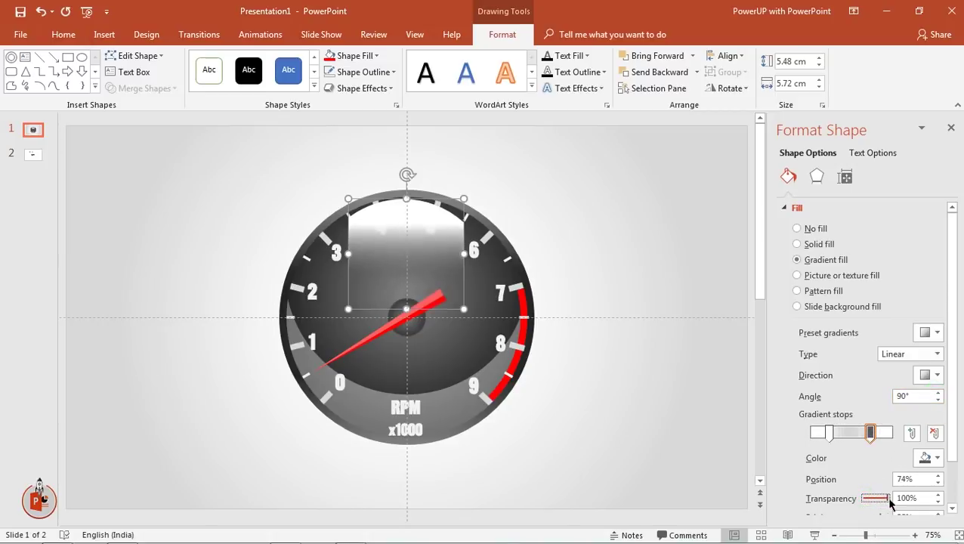
left_click(828, 433)
left_click_drag(865, 500, 879, 500)
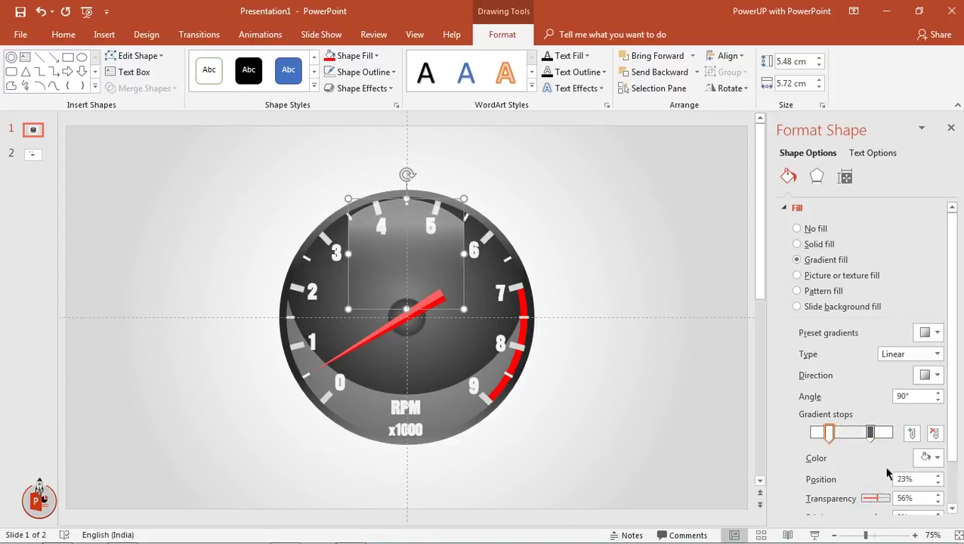
left_click_drag(871, 434, 898, 436)
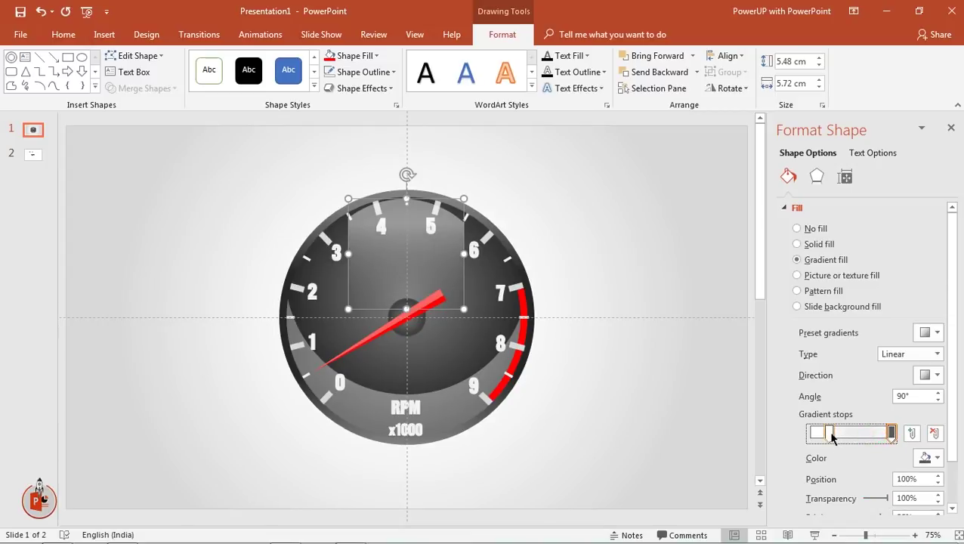
left_click_drag(830, 433, 823, 435)
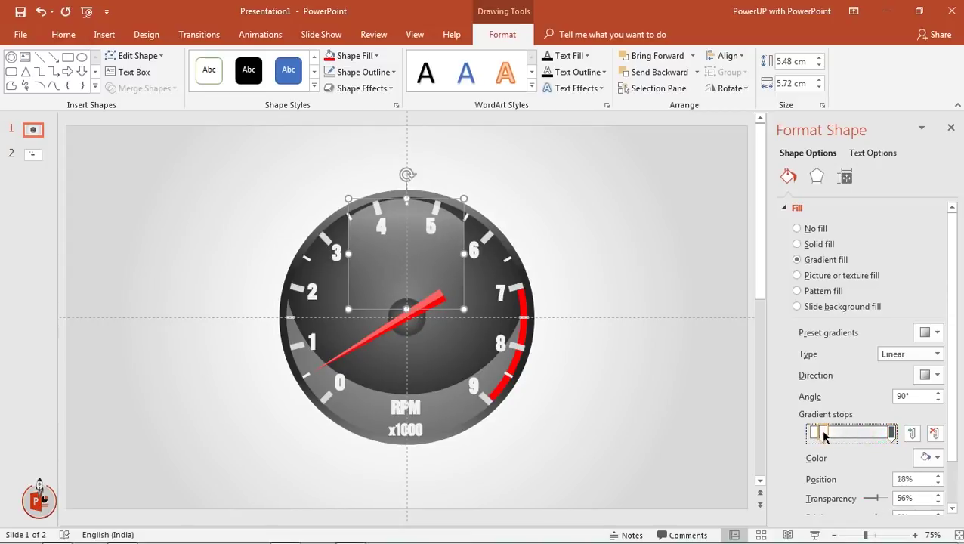
left_click(937, 457)
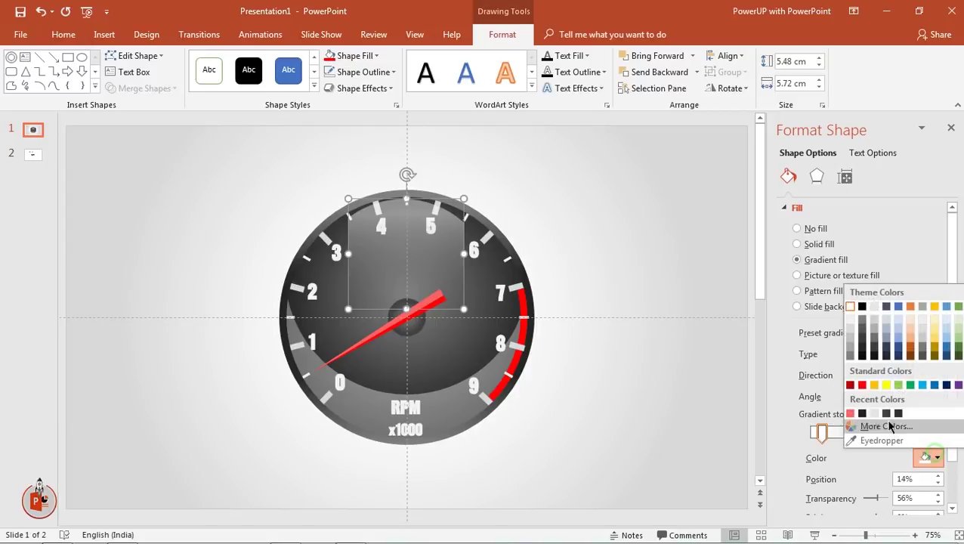
left_click(852, 306)
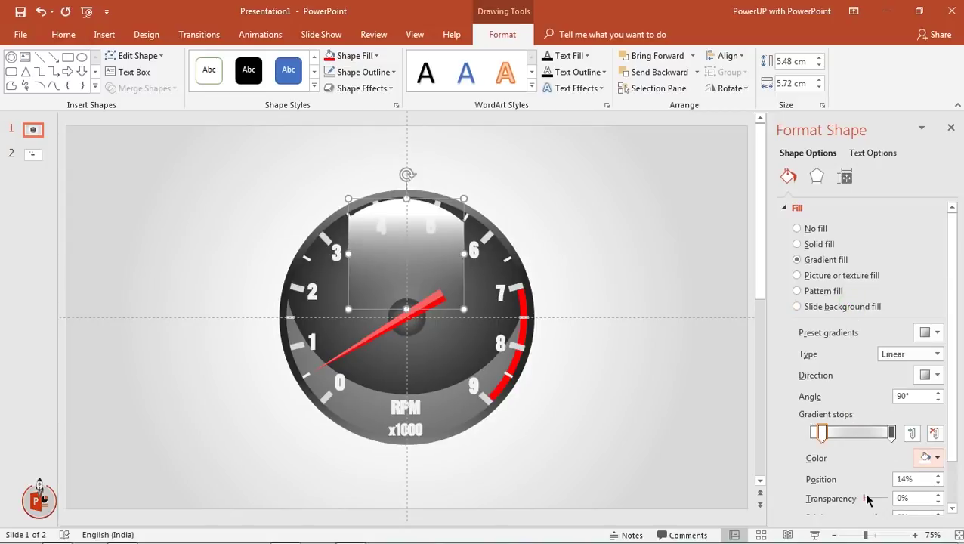
left_click_drag(866, 499, 871, 500)
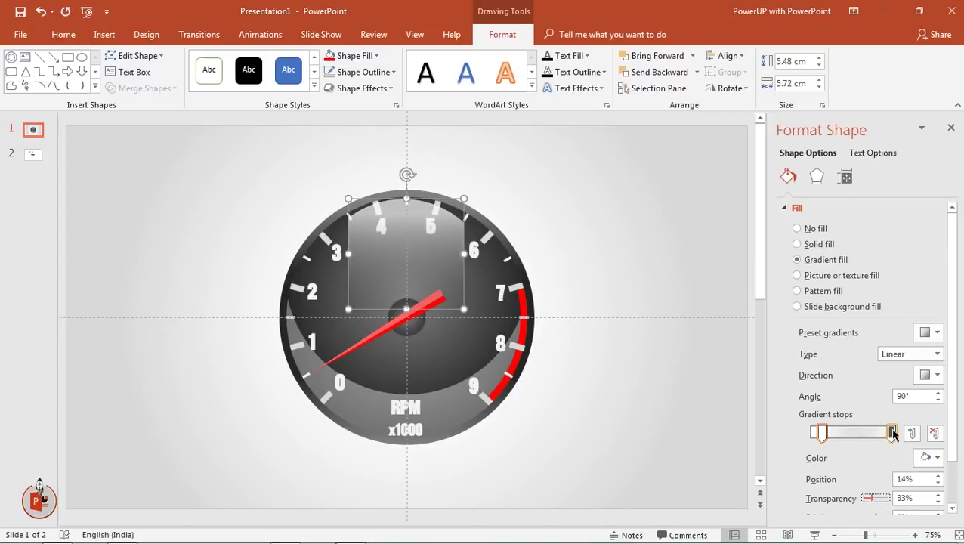
left_click_drag(892, 432, 877, 432)
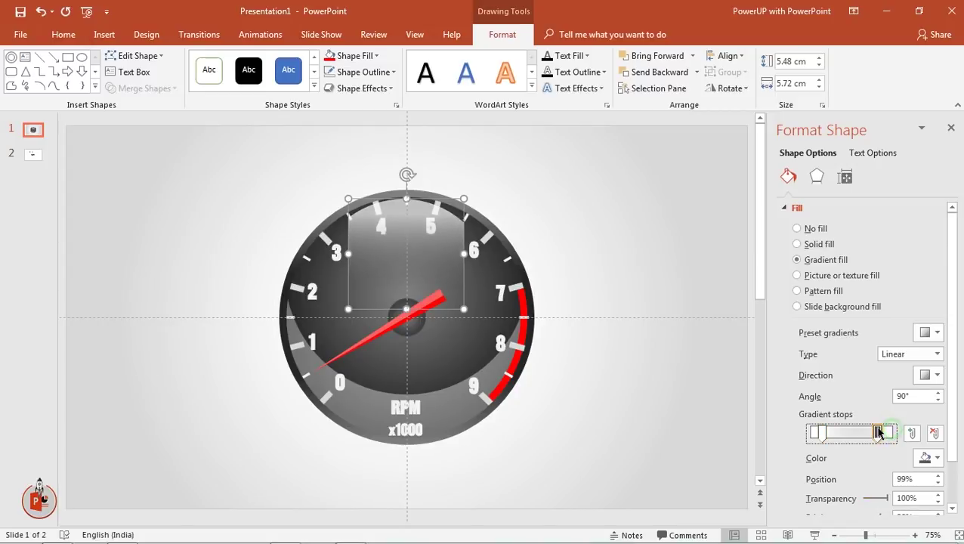
left_click(692, 261)
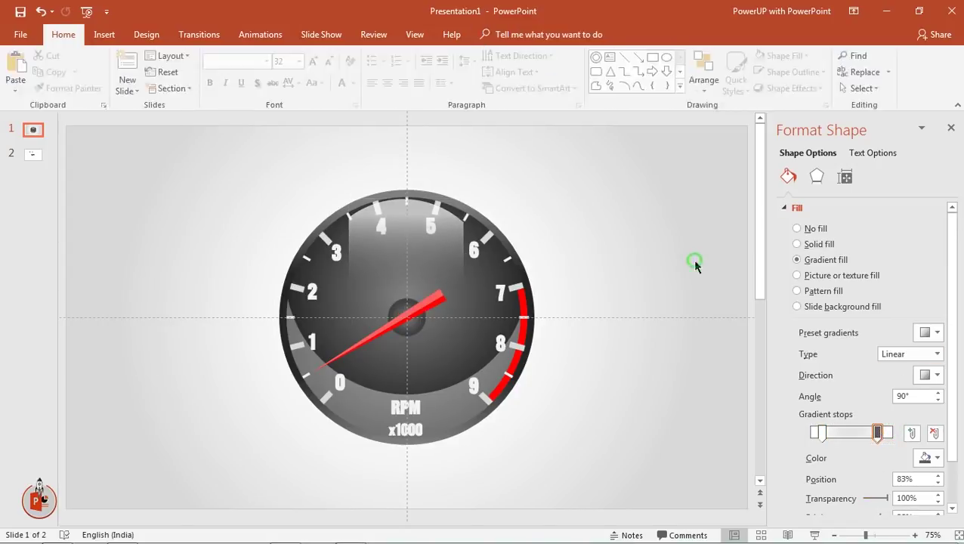
Step: Widen the glare highlight to 6.17 cm
left_click(452, 258)
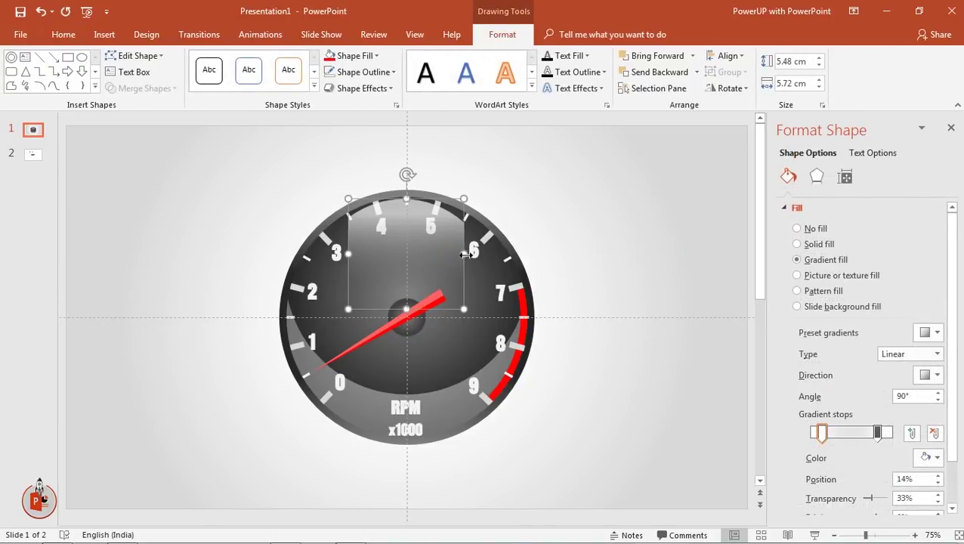
left_click_drag(464, 253, 468, 254)
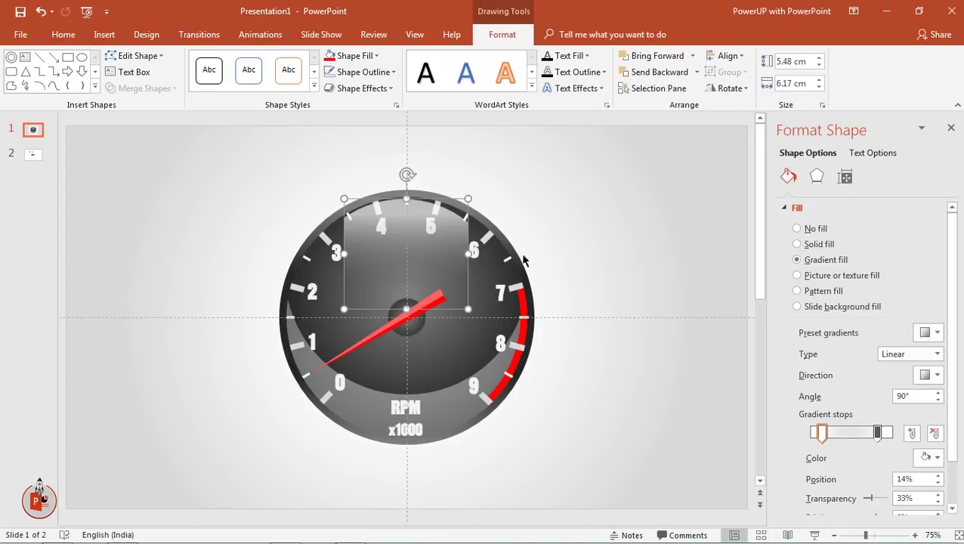
left_click(581, 248)
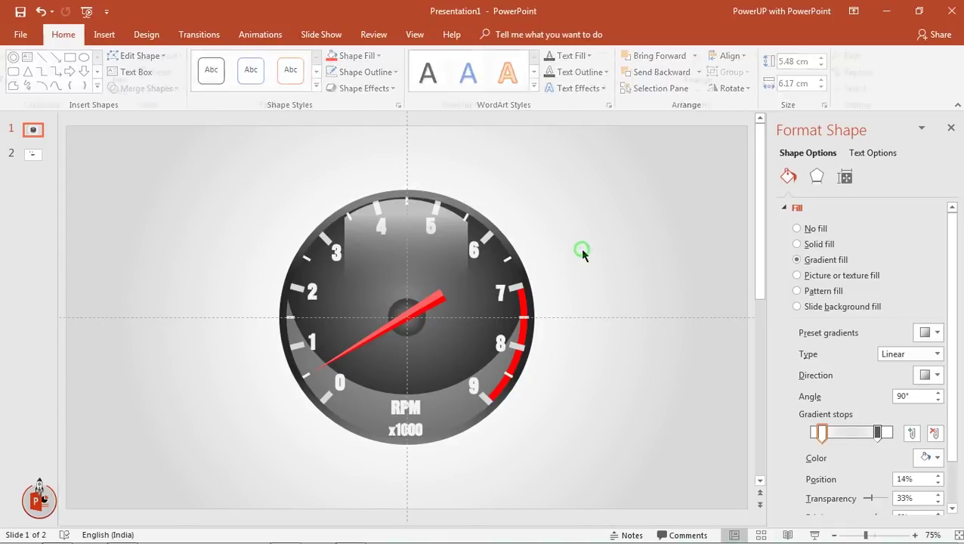
Step: Raise the highlight's white gradient stop transparency to 46% and close the Format Shape pane
left_click(445, 262)
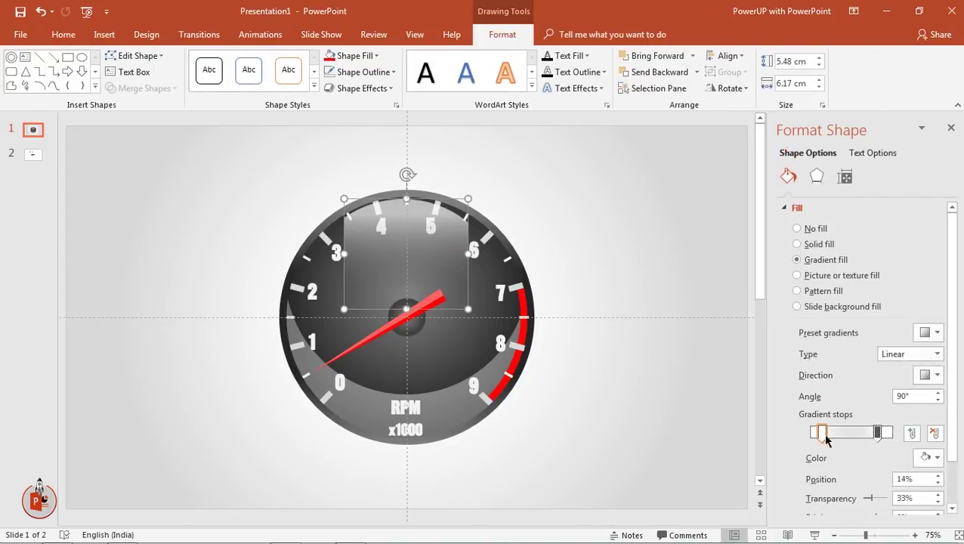
left_click_drag(872, 498, 876, 501)
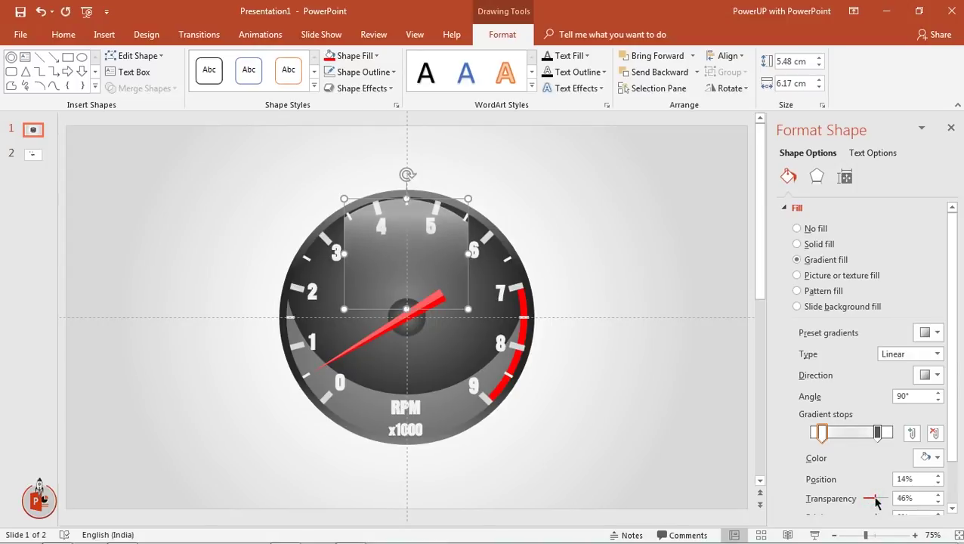
left_click(950, 130)
left_click(727, 272)
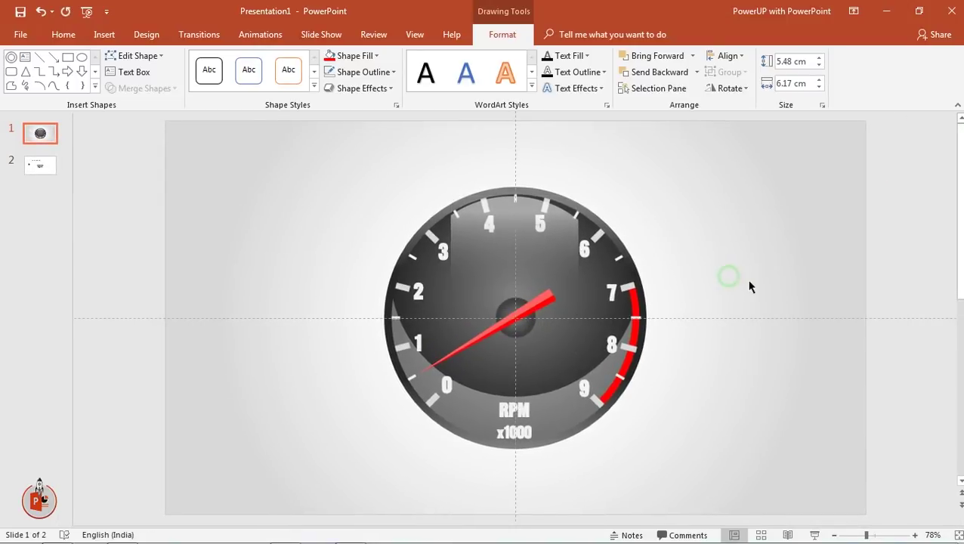
left_click(499, 234)
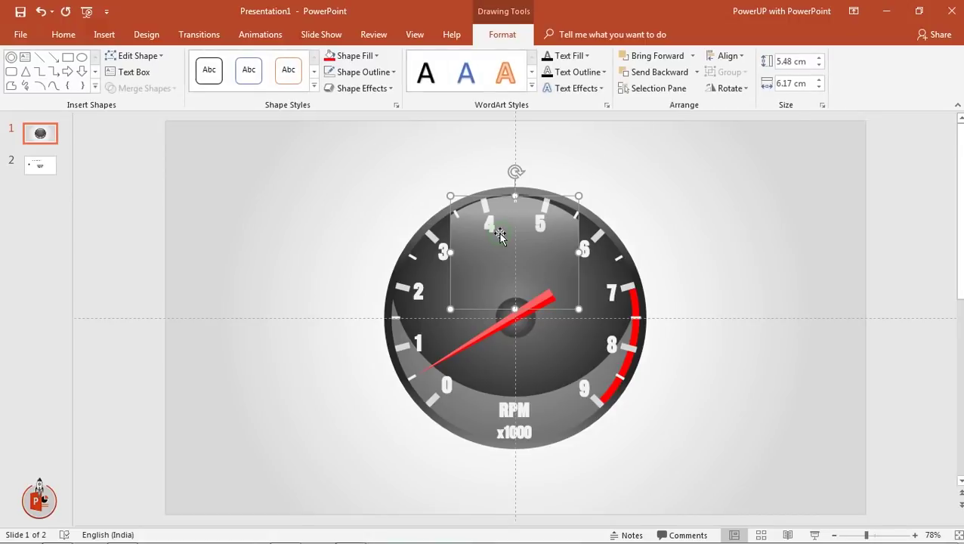
Step: Shift the glare highlight a touch to the right so it centres over the gauge
left_click_drag(500, 234, 501, 235)
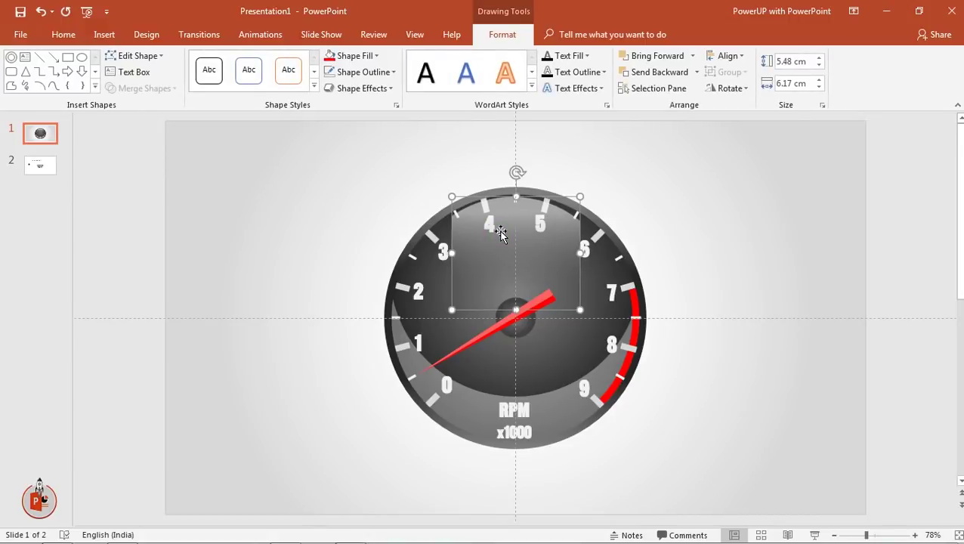
key("ctrl+Right")
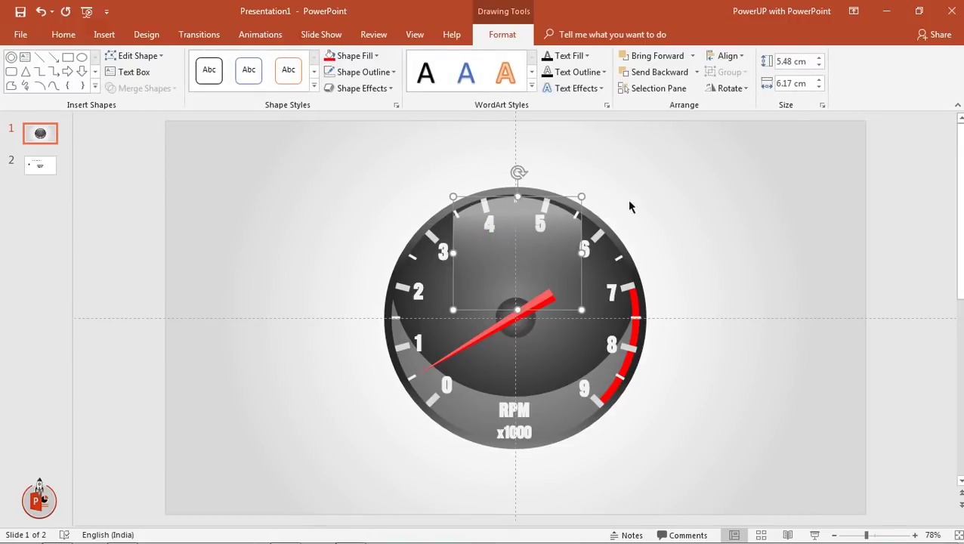
left_click(666, 189)
left_click(523, 226)
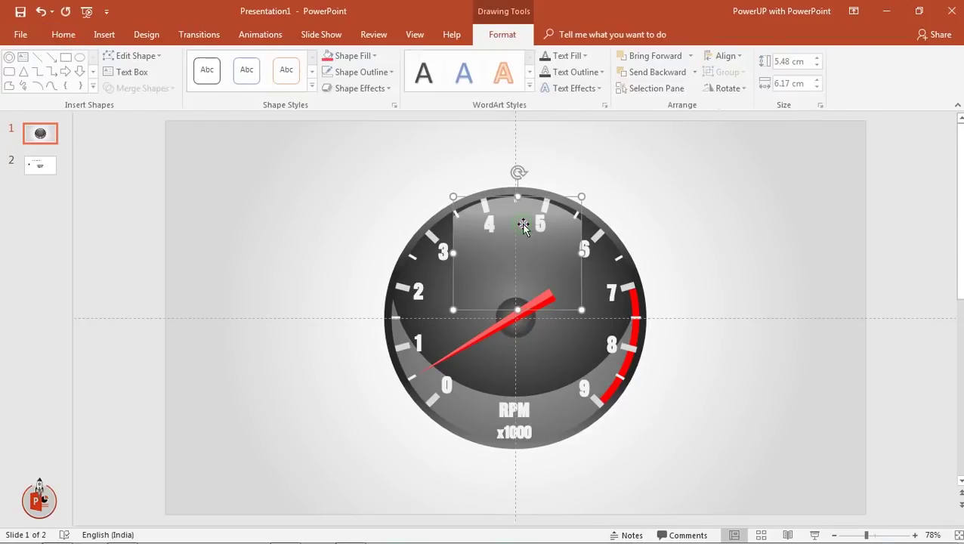
left_click(631, 184)
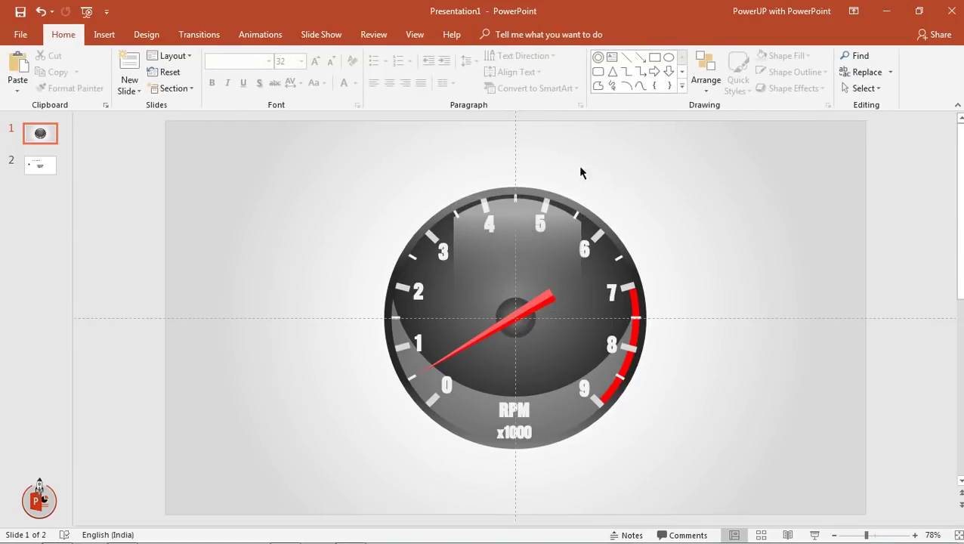
Step: Hide the guides and draw a flat 11.79 × 1.75 cm ellipse just beneath the gauge
left_click(412, 35)
left_click(293, 89)
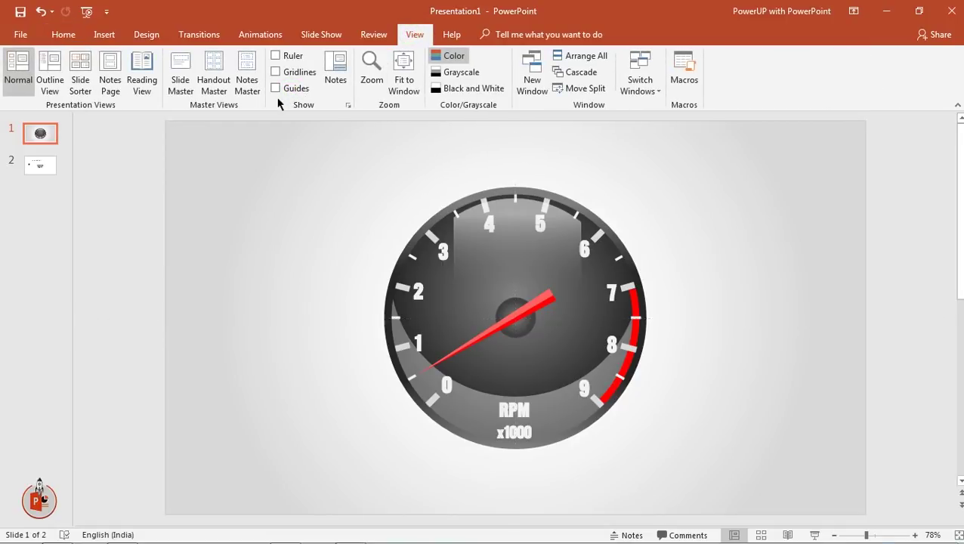
left_click(114, 36)
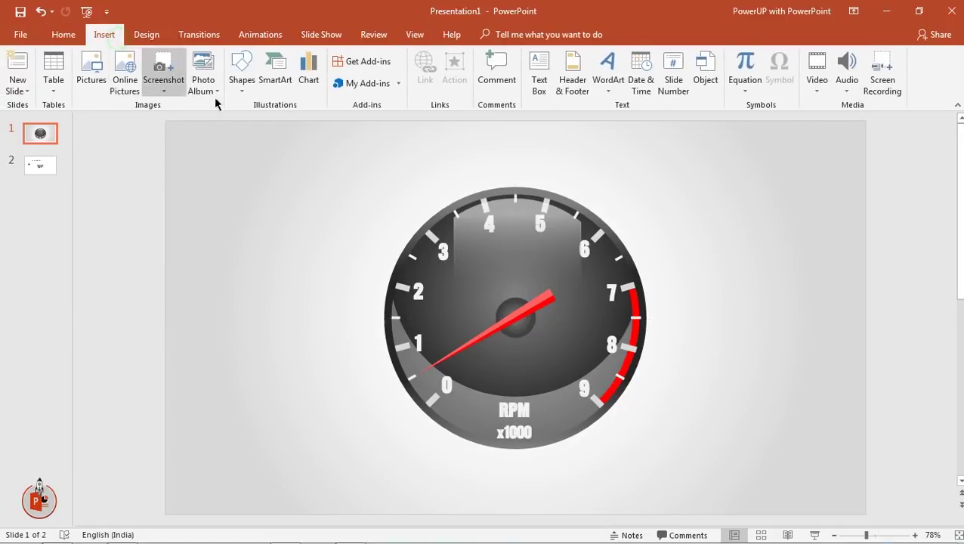
left_click(248, 89)
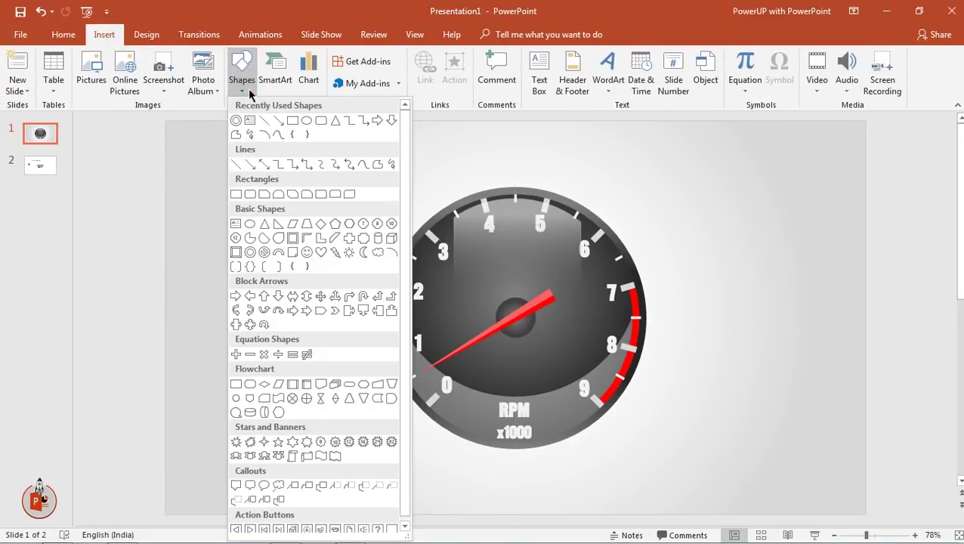
left_click(306, 121)
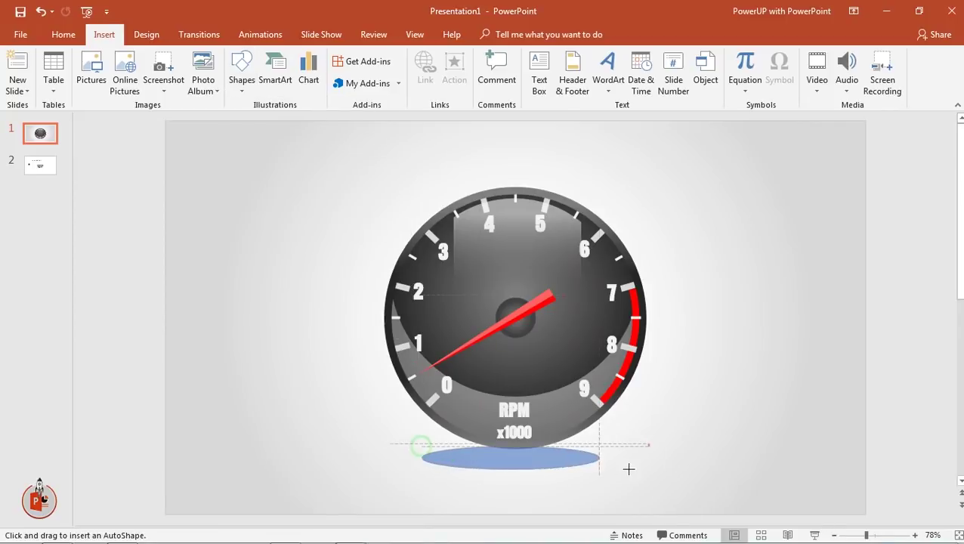
left_click_drag(422, 448, 667, 484)
left_click_drag(591, 458, 564, 464)
right_click(562, 462)
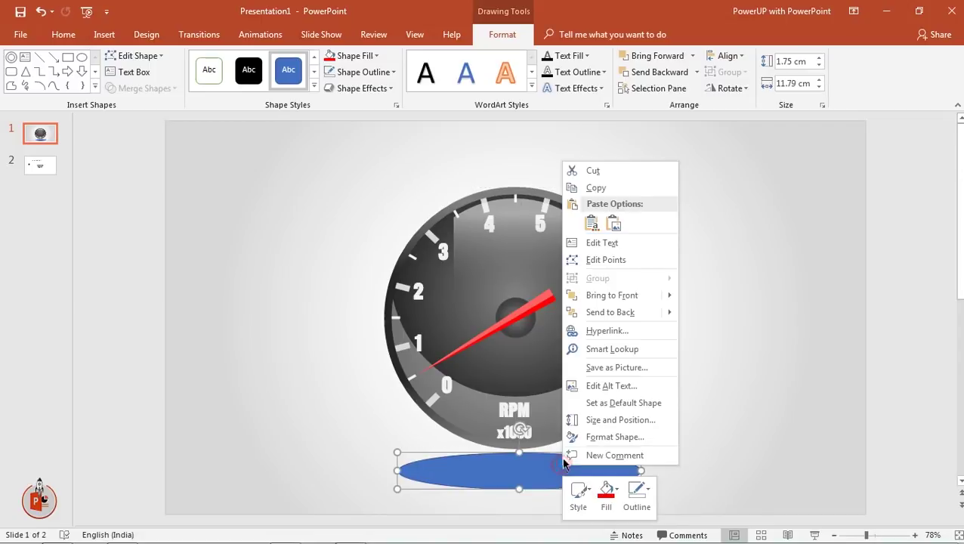
Step: Give the ellipse a Path gradient fill with a grey first stop
left_click(594, 436)
left_click(810, 260)
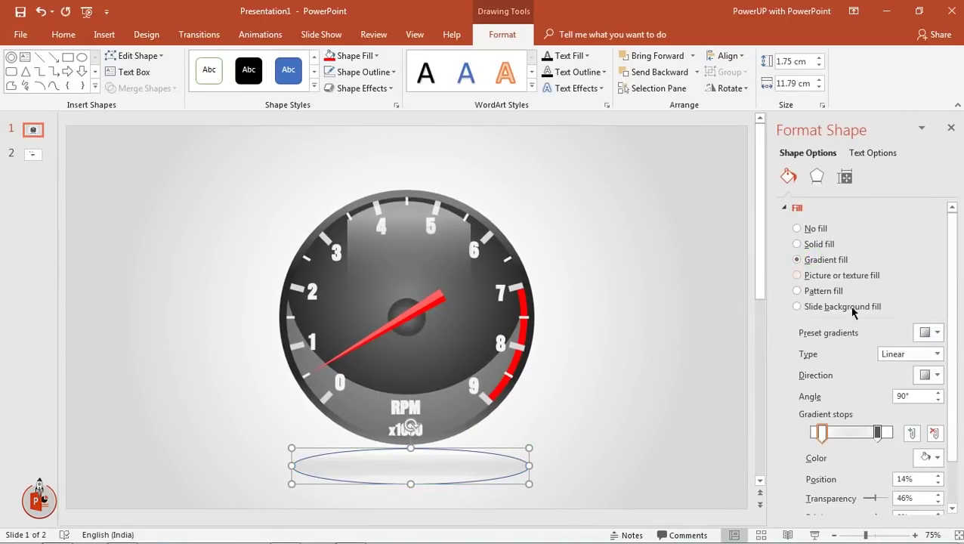
left_click(937, 354)
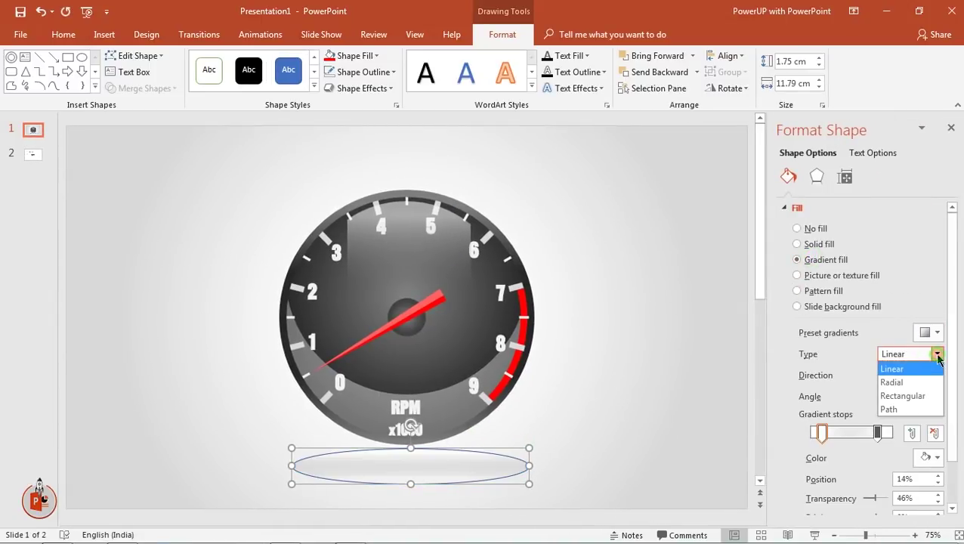
left_click(896, 409)
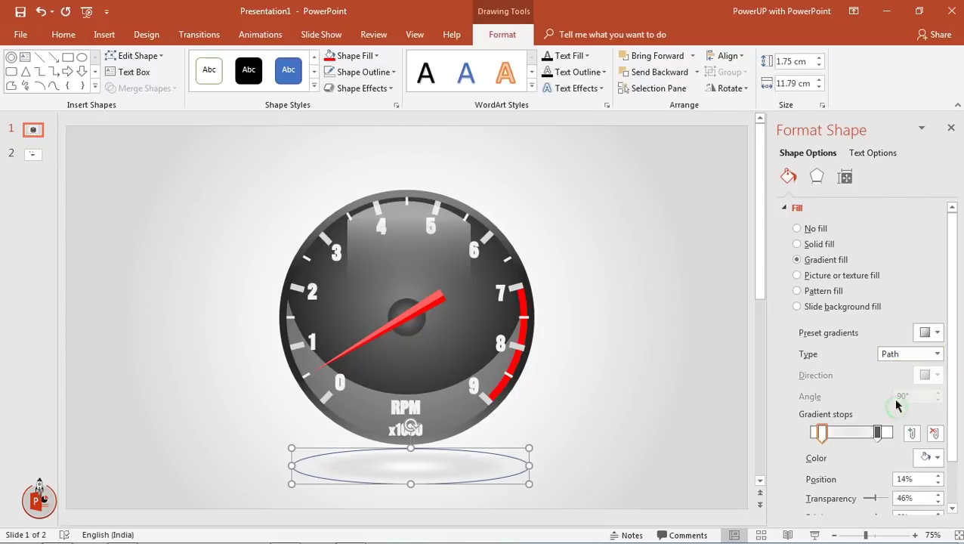
left_click(932, 457)
left_click(862, 323)
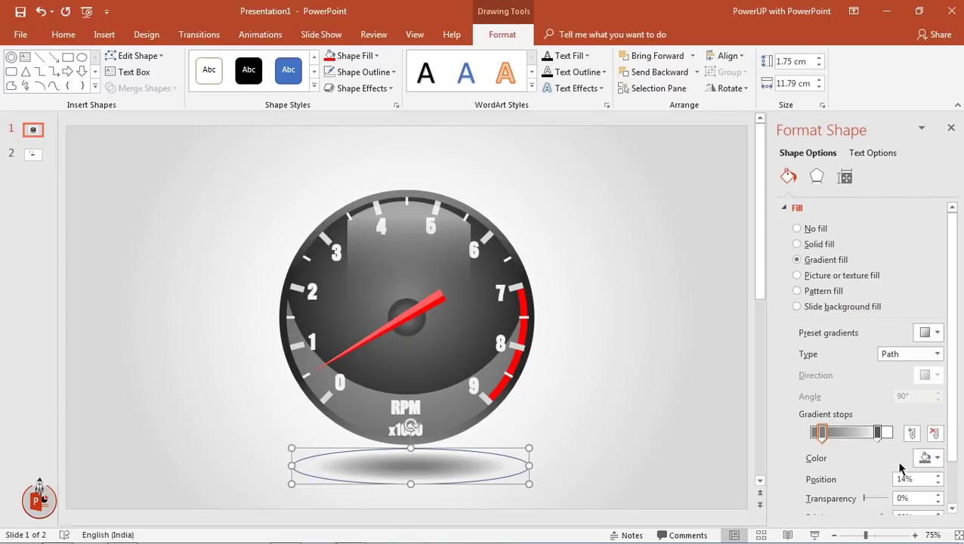
Step: Color the 83% stop with the slide background via Eyedropper and remove the ellipse outline
left_click(880, 433)
left_click(928, 458)
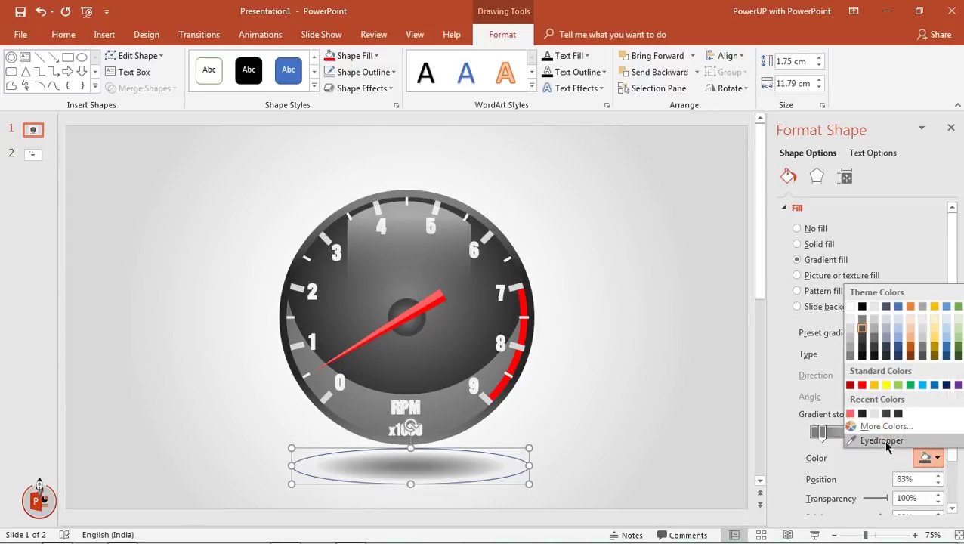
left_click(883, 441)
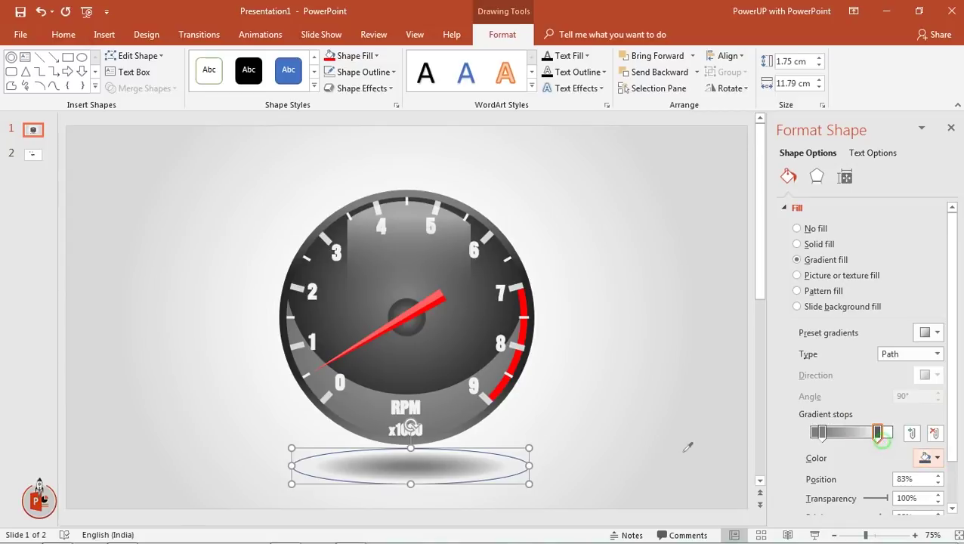
left_click(520, 480)
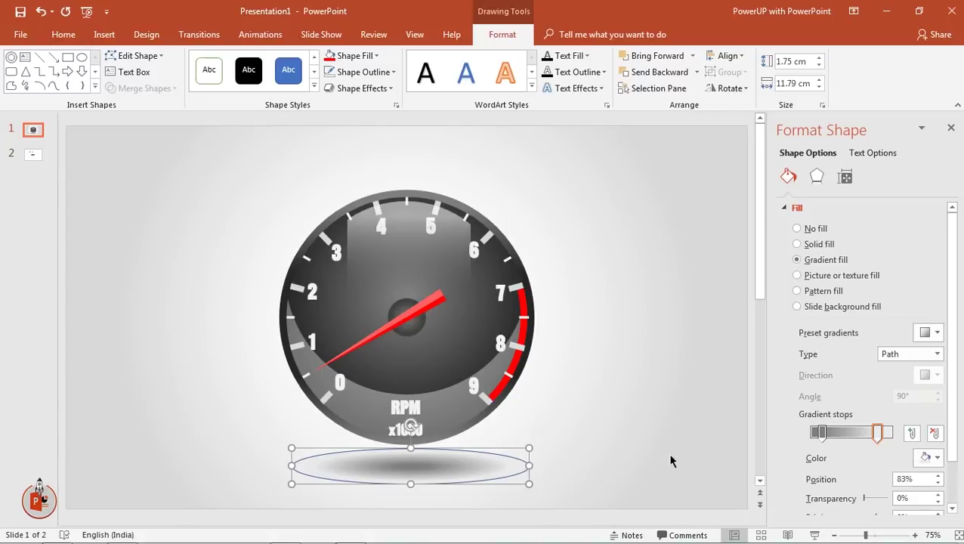
left_click(365, 73)
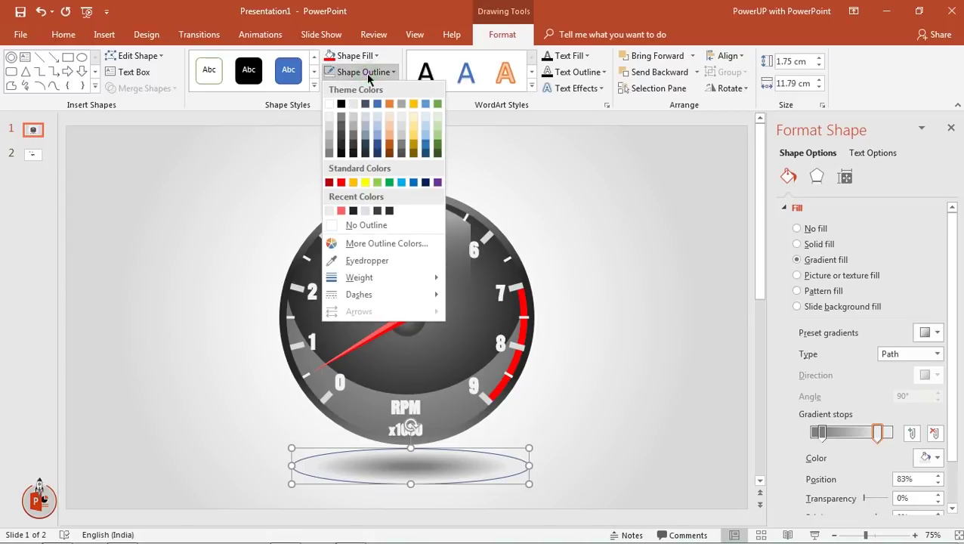
left_click(359, 227)
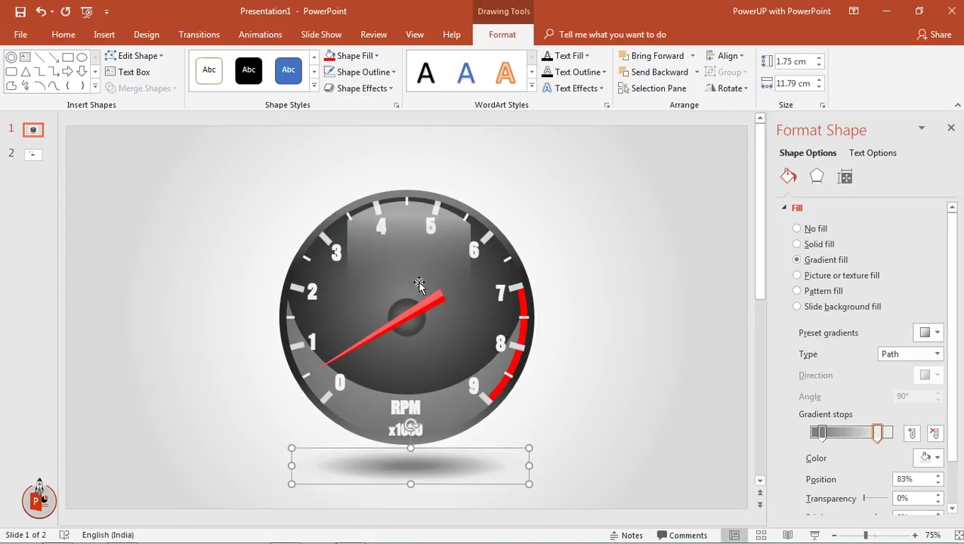
Step: Set the outer gradient stop to 100% transparency and the centre stop to 23%
left_click(876, 434)
left_click_drag(865, 501, 895, 504)
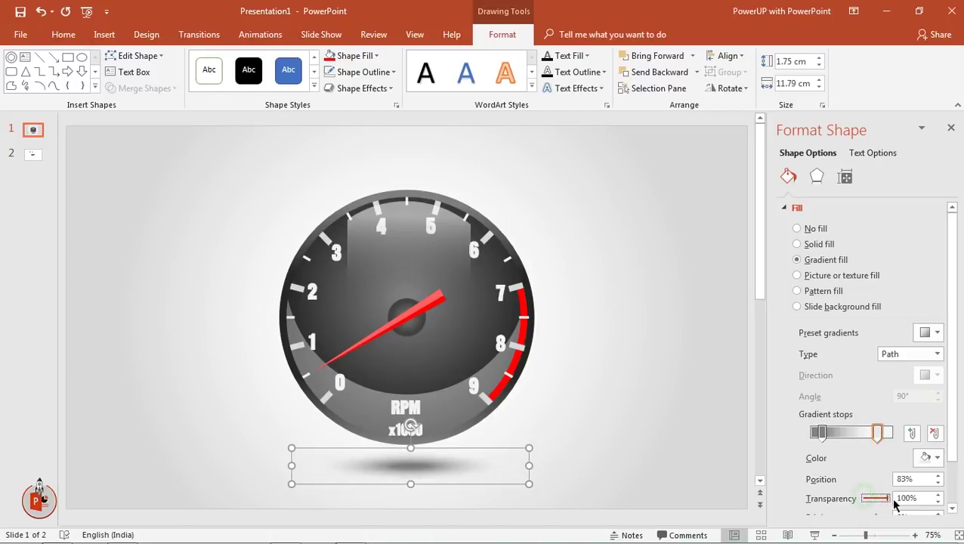
left_click_drag(826, 436, 801, 437)
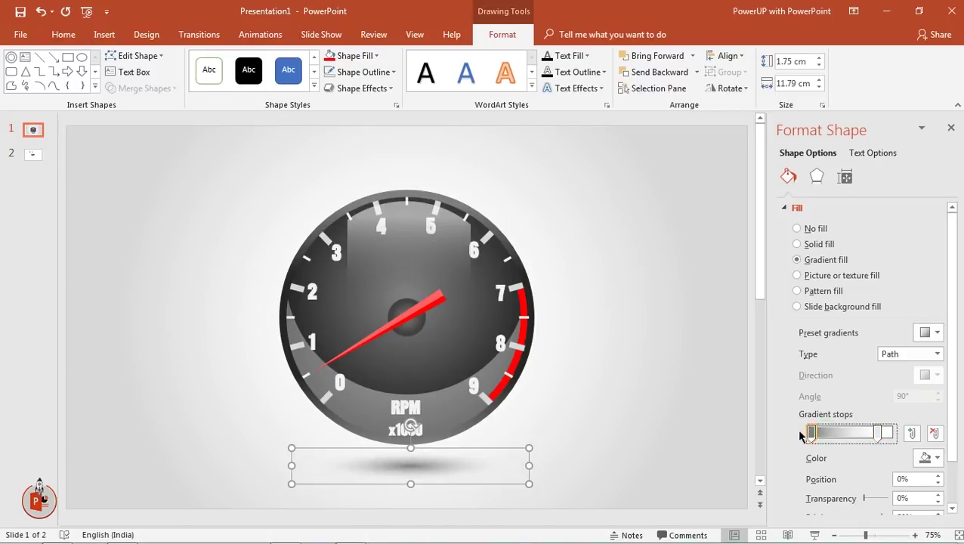
left_click_drag(863, 501, 866, 505)
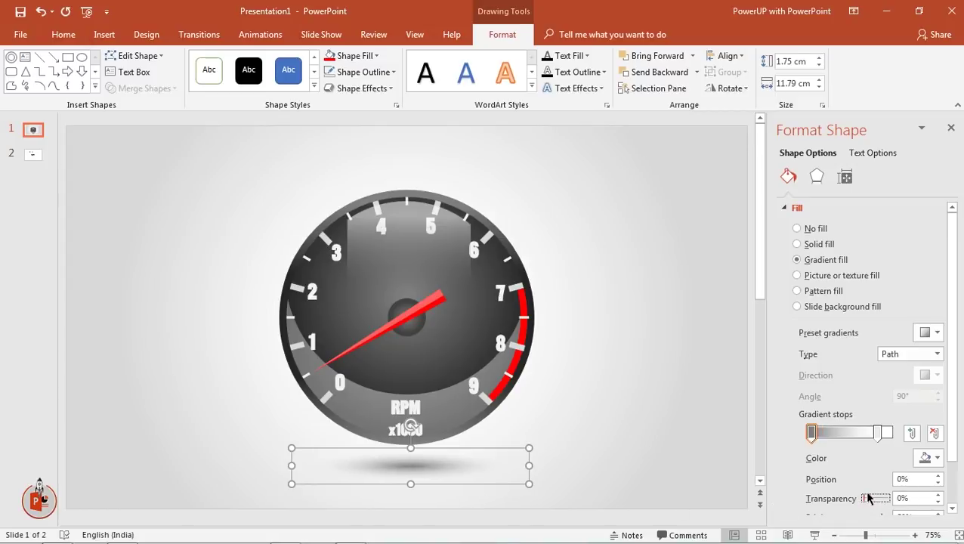
left_click_drag(866, 500, 869, 499)
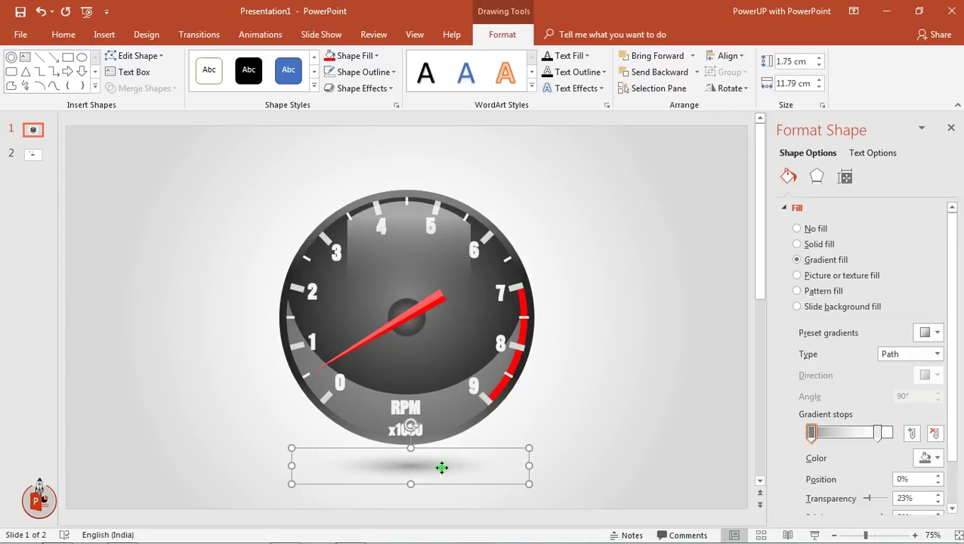
Step: Send the shadow ellipse to back and position it under the gauge
left_click_drag(442, 467, 443, 463)
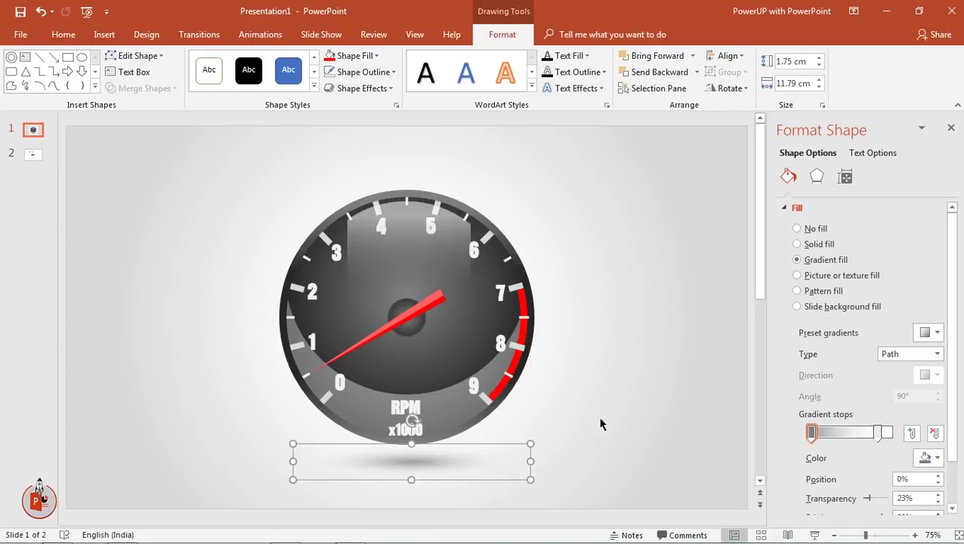
left_click(601, 422)
left_click(446, 454)
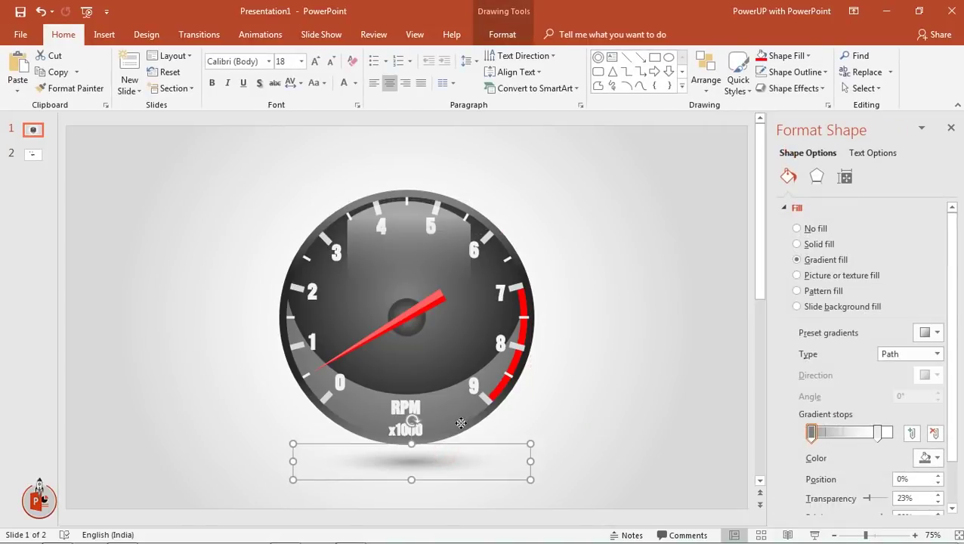
right_click(446, 454)
left_click(472, 300)
left_click_drag(437, 460, 440, 463)
Step: Apply an Outer shadow preset to the gauge from Format Shape Effects
left_click(951, 128)
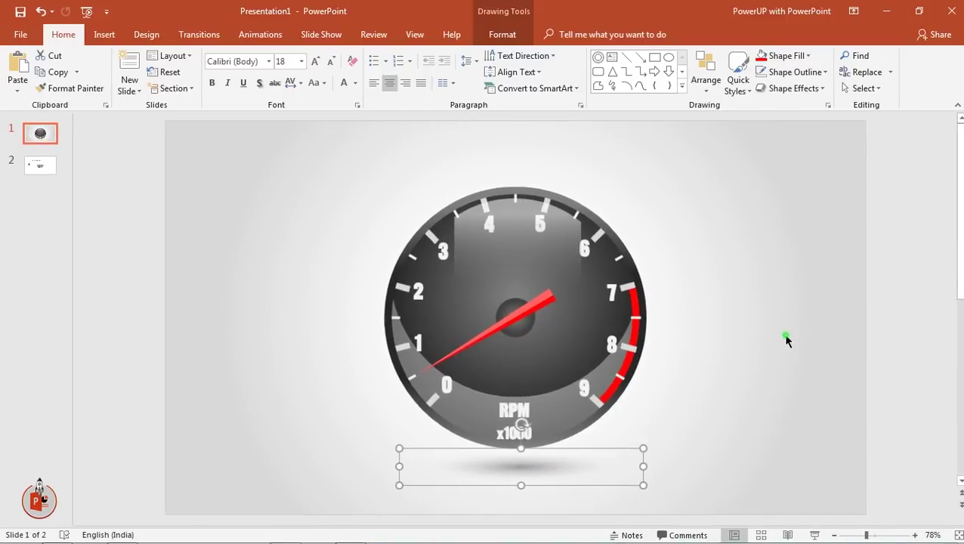
left_click(786, 340)
left_click(633, 270)
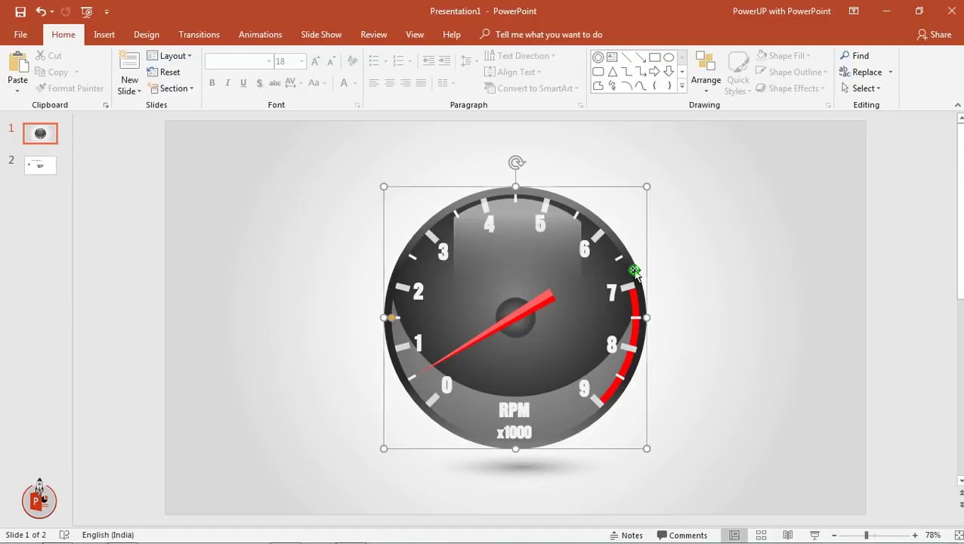
right_click(635, 270)
left_click(672, 513)
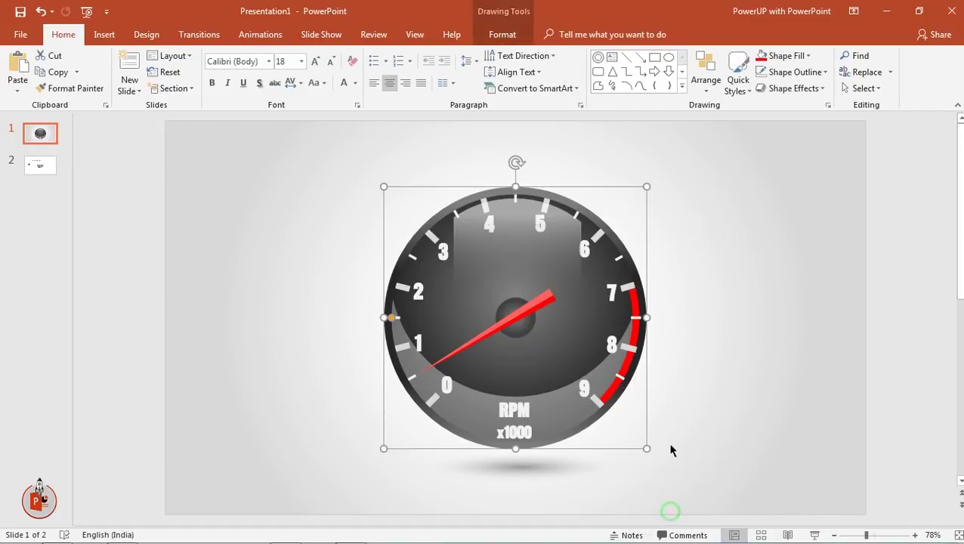
left_click(817, 178)
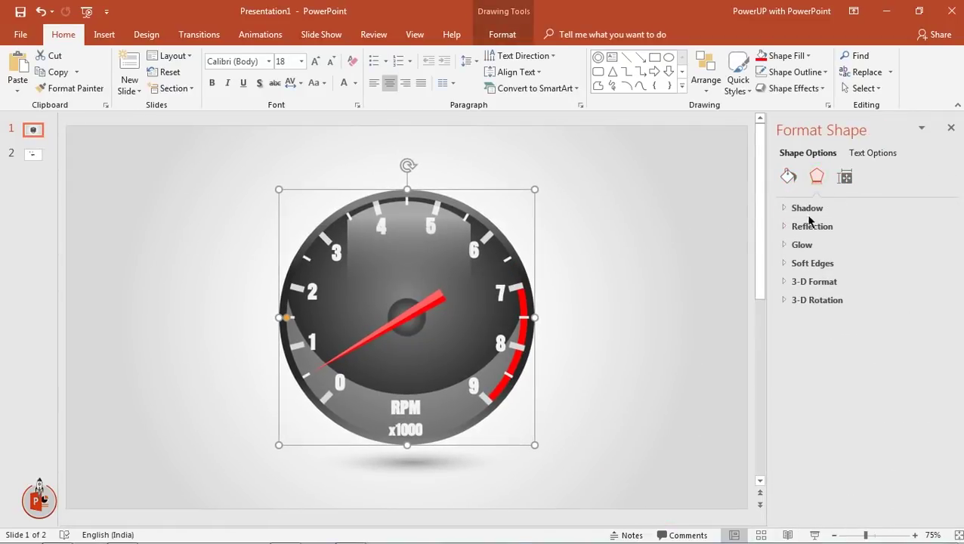
left_click(807, 208)
left_click(929, 227)
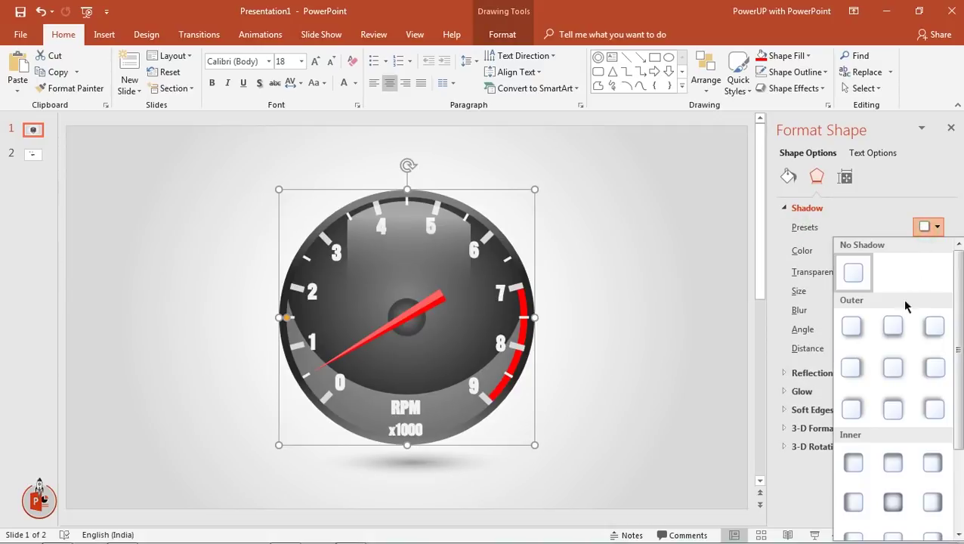
left_click(891, 368)
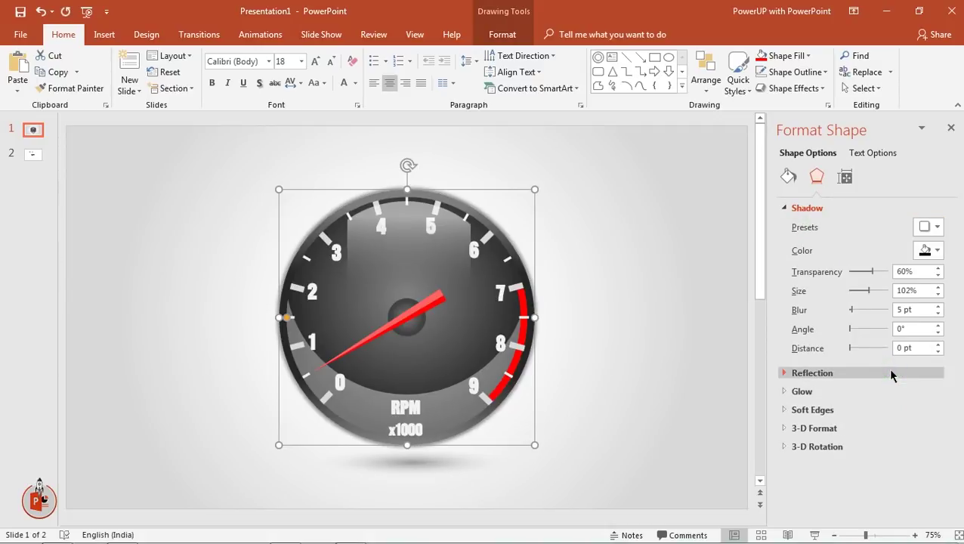
Step: Tune the gauge shadow to 55% transparency, 102% size and 3 pt blur
left_click(937, 314)
left_click(937, 314)
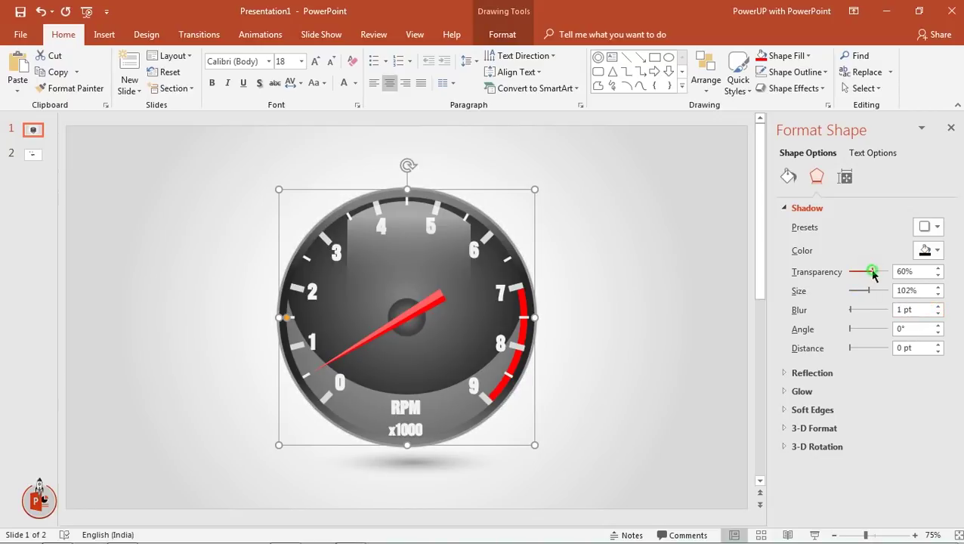
left_click_drag(873, 275, 874, 275)
left_click(939, 306)
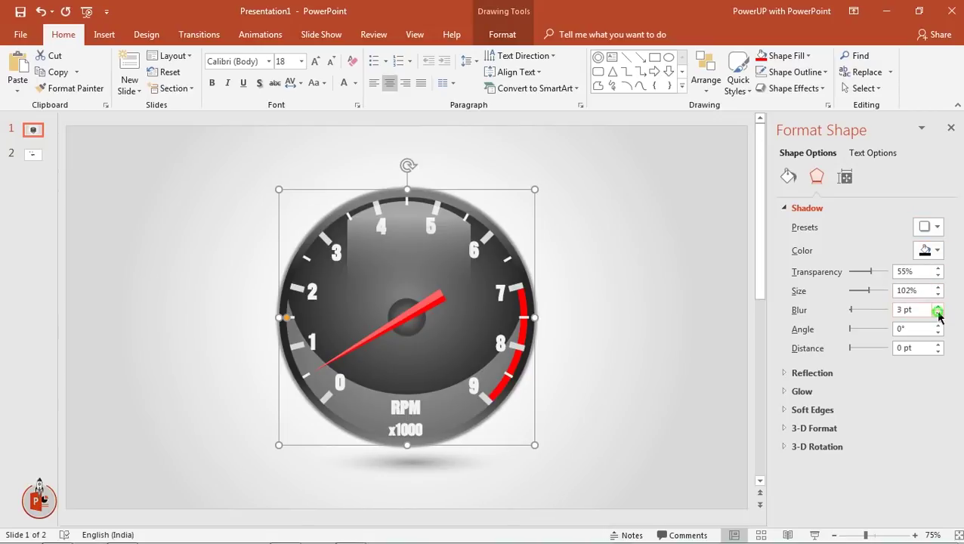
left_click(946, 133)
left_click(786, 280)
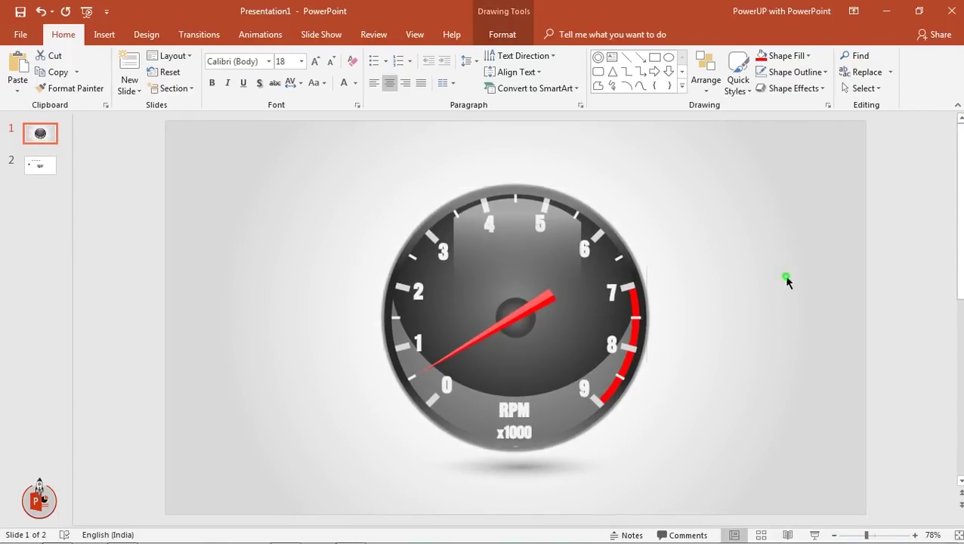
Step: Copy the 'Speedo-Meter Infographic' title from slide 2 onto the gauge slide
left_click(44, 168)
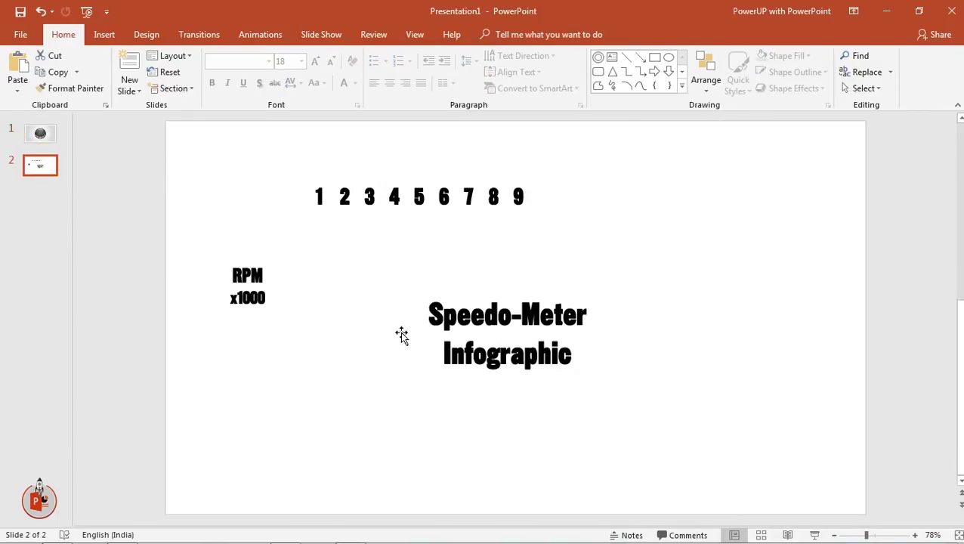
left_click(451, 372)
key("ctrl+c")
left_click(40, 133)
key("ctrl+v")
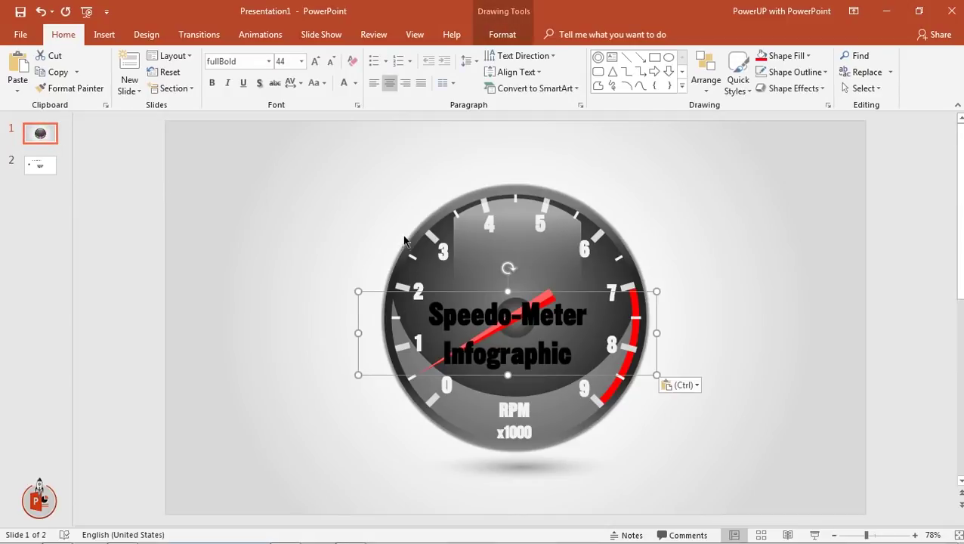
Step: Place the title on one line at the top-left, then preview the slide full-screen
mouse_move(393, 317)
left_mouse_down()
mouse_move(311, 186)
mouse_move(249, 184)
left_mouse_up()
left_click_drag(487, 173, 586, 157)
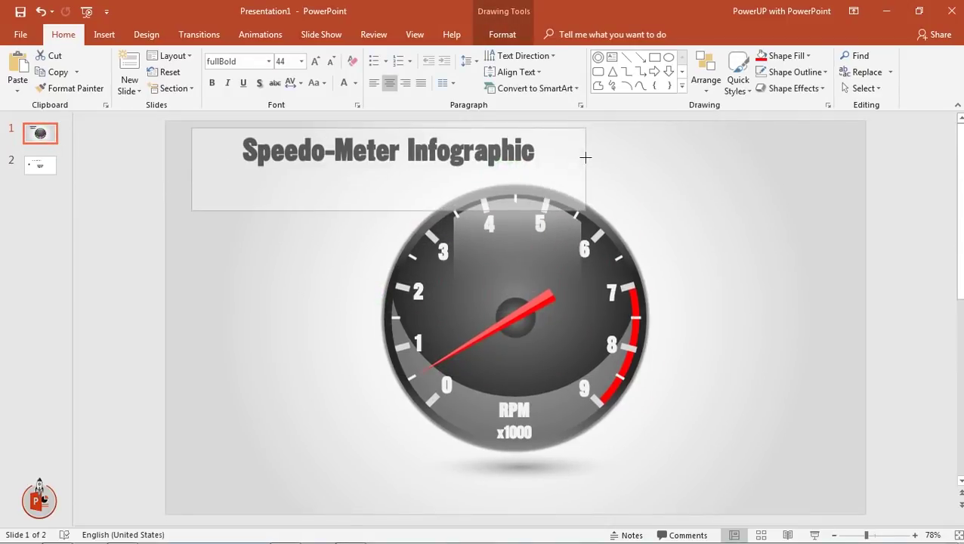
left_click_drag(401, 180, 398, 180)
left_click(702, 263)
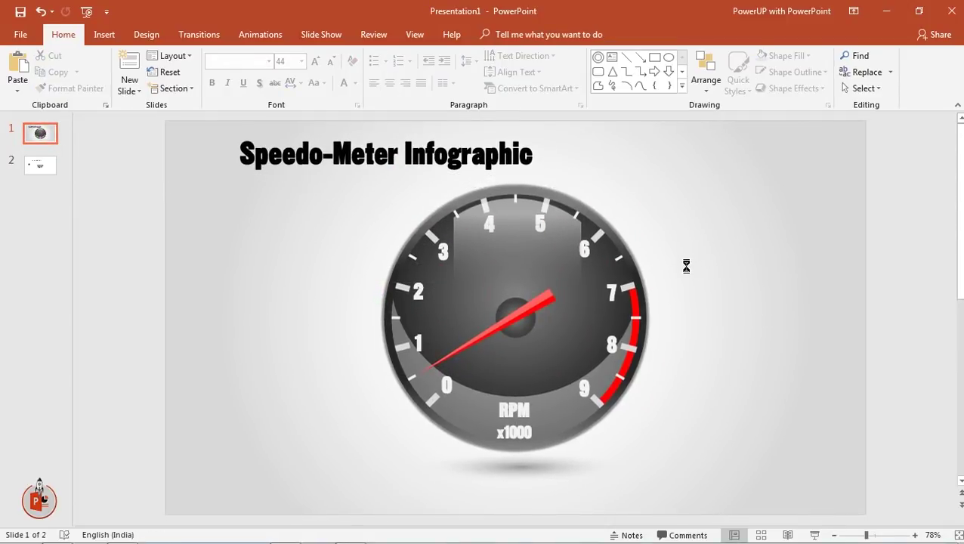
key("F5")
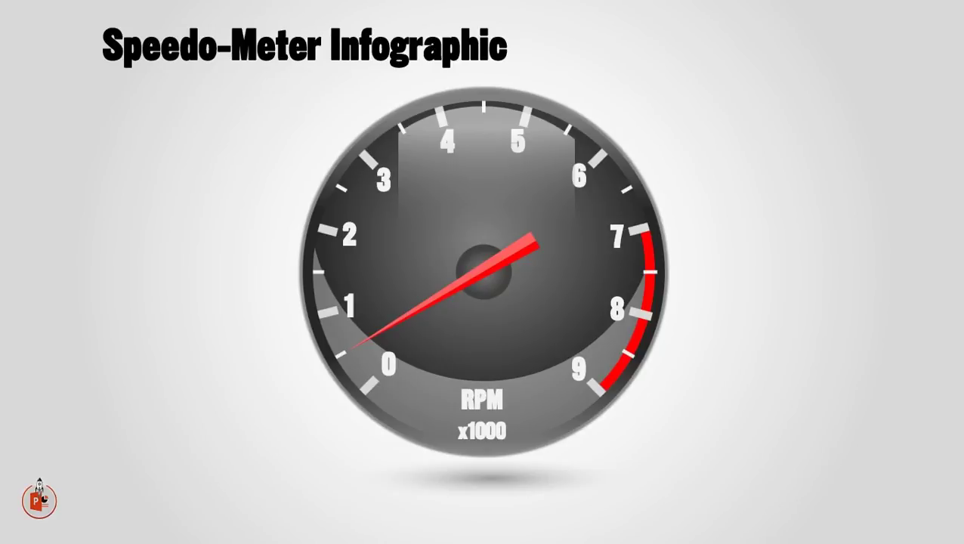
key("Escape")
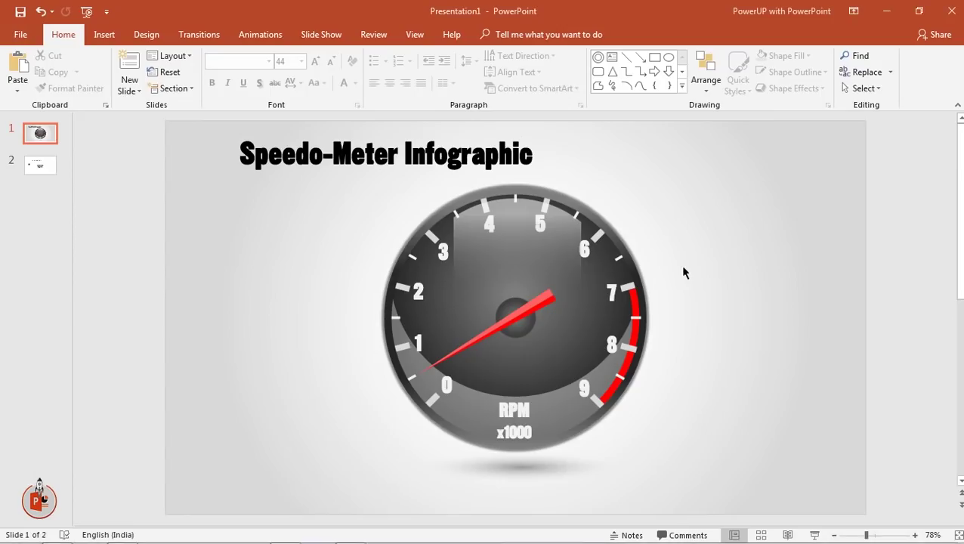